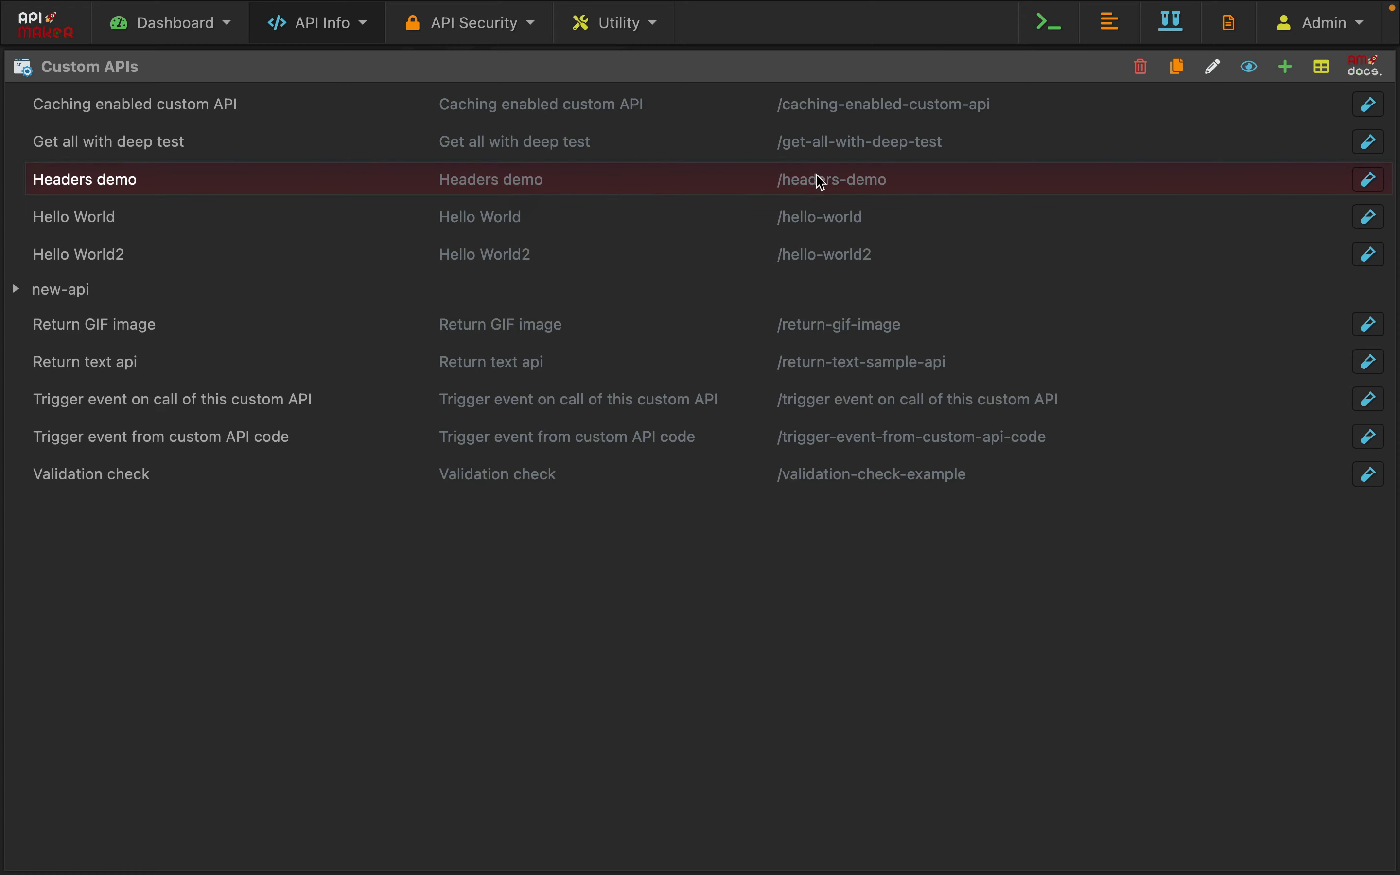
# Open the Headers demo custom API for testing and review its code that fetches one order from order_transactions
pyautogui.click(1370, 180)
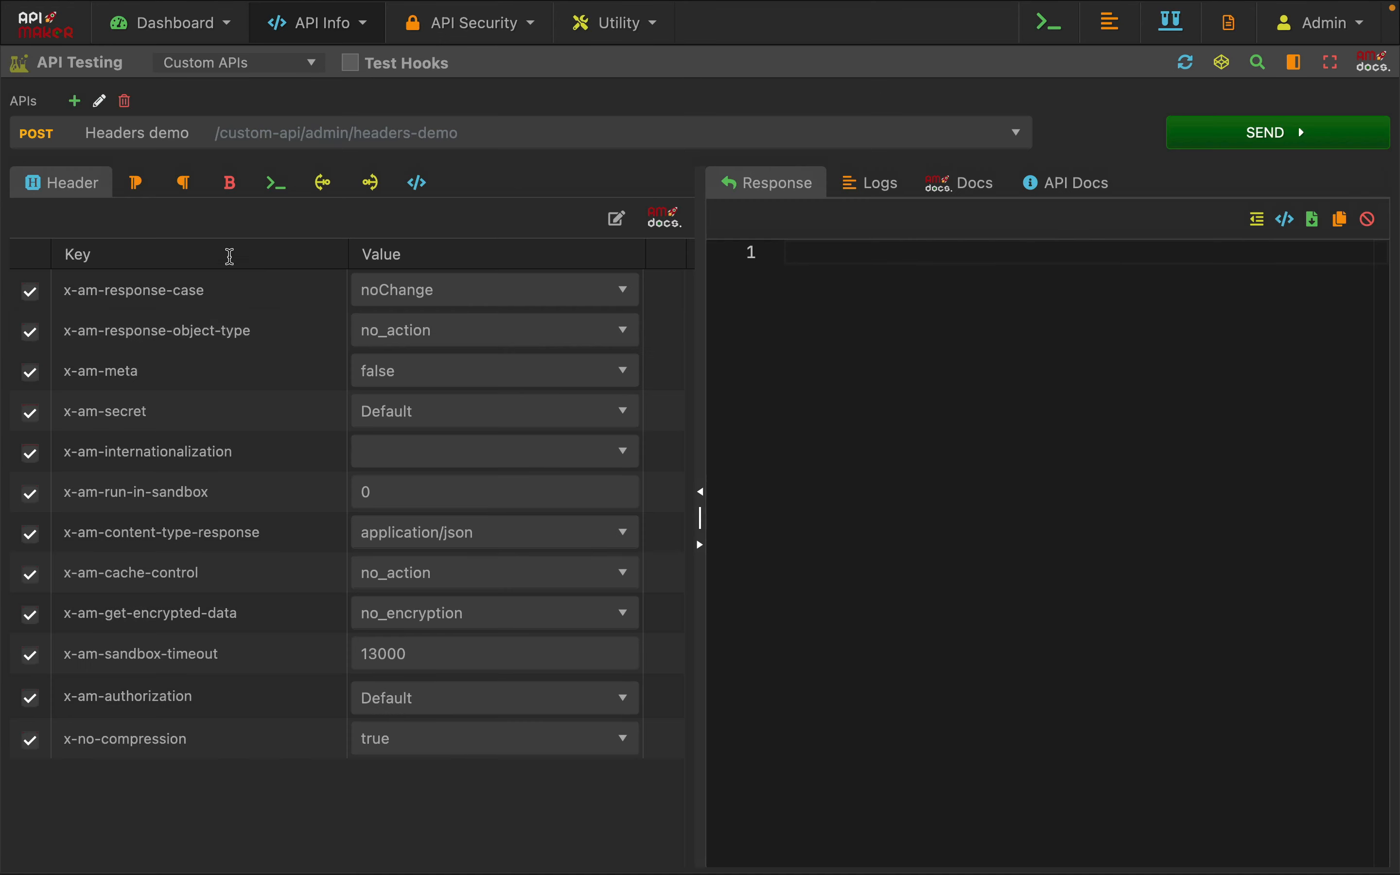
pyautogui.click(277, 194)
pyautogui.moveTo(351, 303); pyautogui.dragTo(372, 576)
pyautogui.click(387, 616)
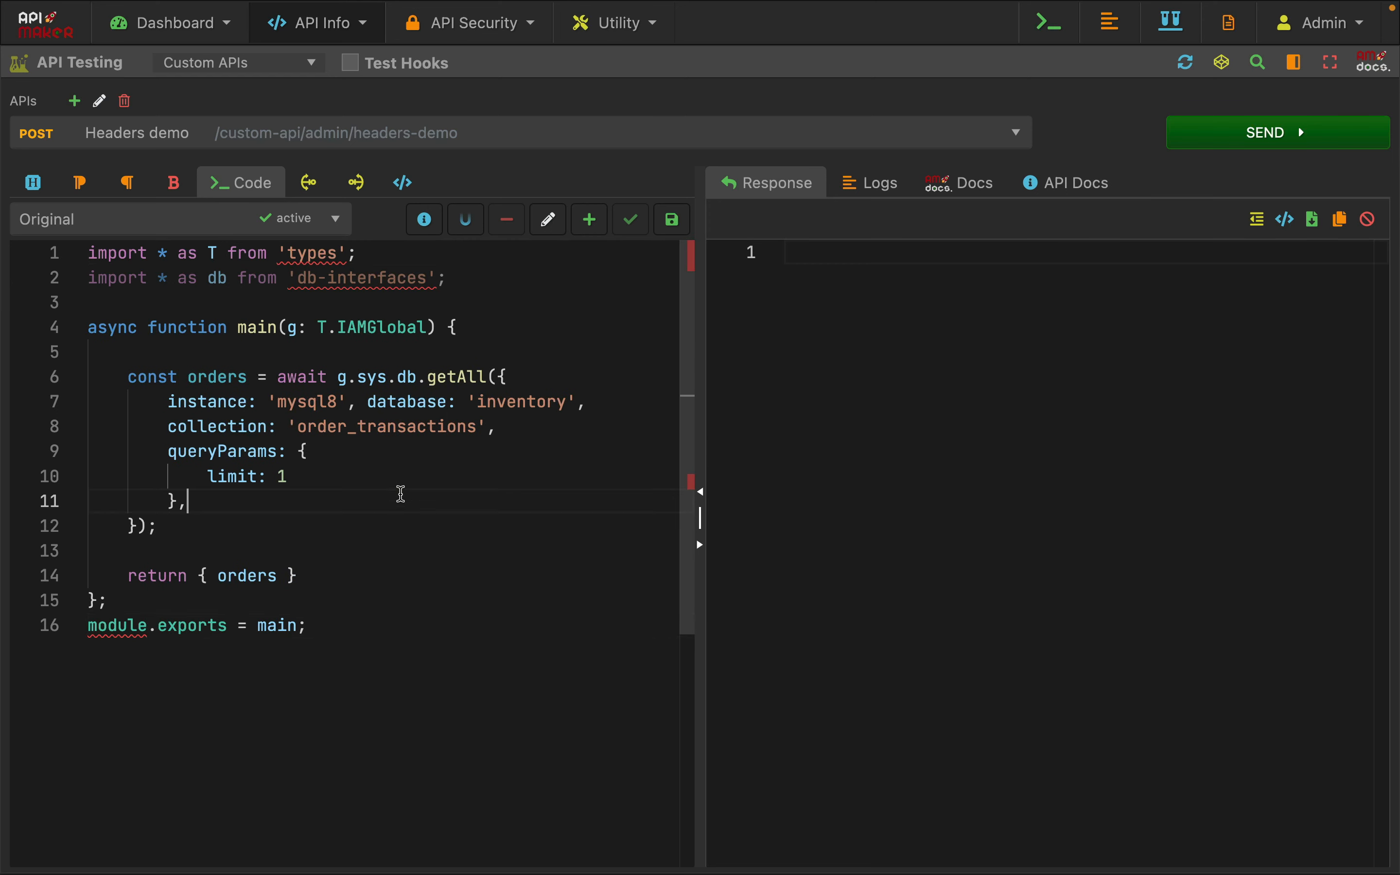
pyautogui.doubleClick(237, 574)
pyautogui.click(450, 443)
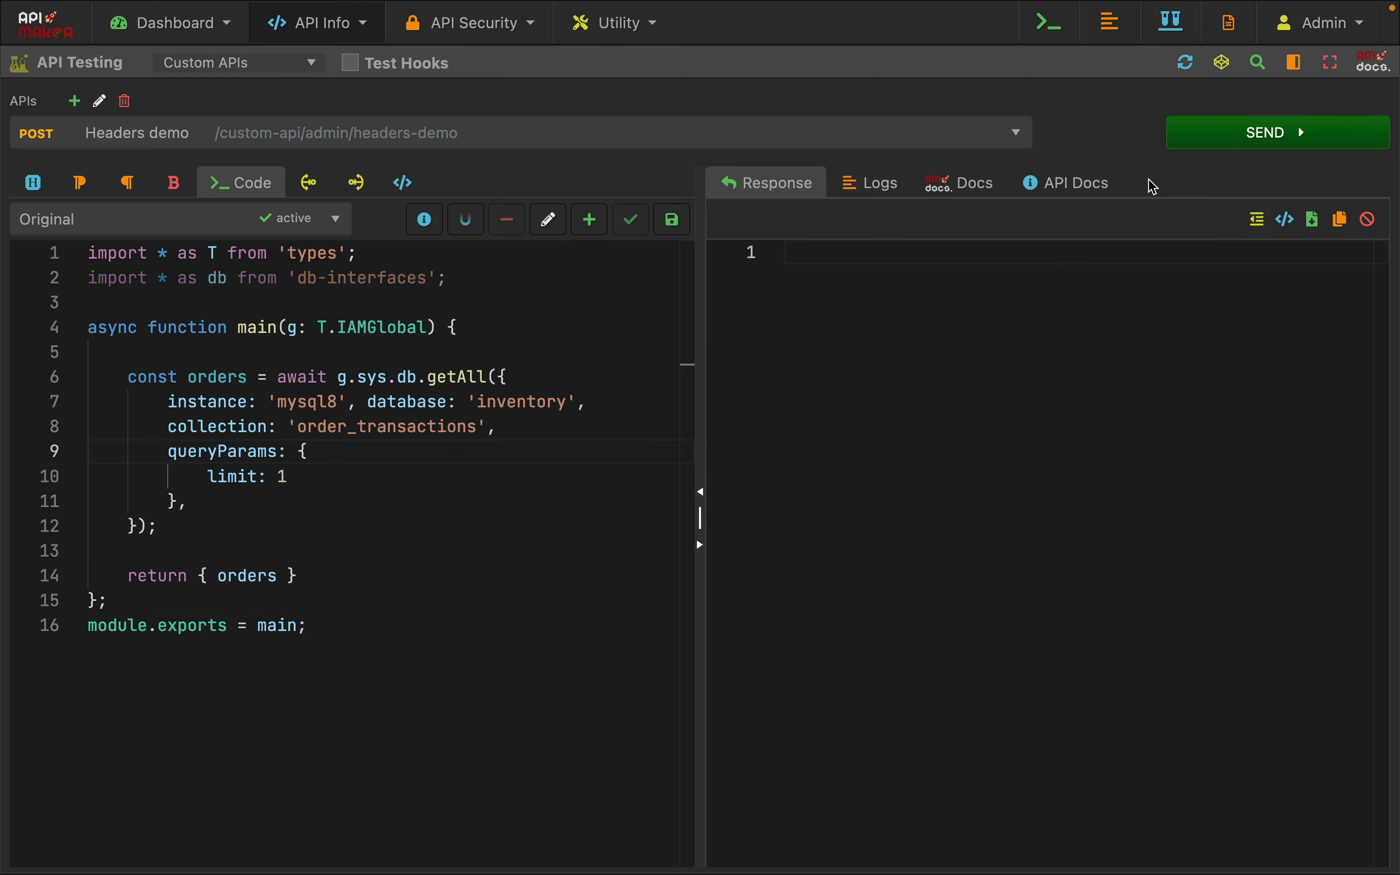
# Send the Headers demo request with the default headers and review the key names in the returned order
pyautogui.click(1215, 137)
pyautogui.moveTo(898, 373); pyautogui.dragTo(884, 650)
pyautogui.click(955, 715)
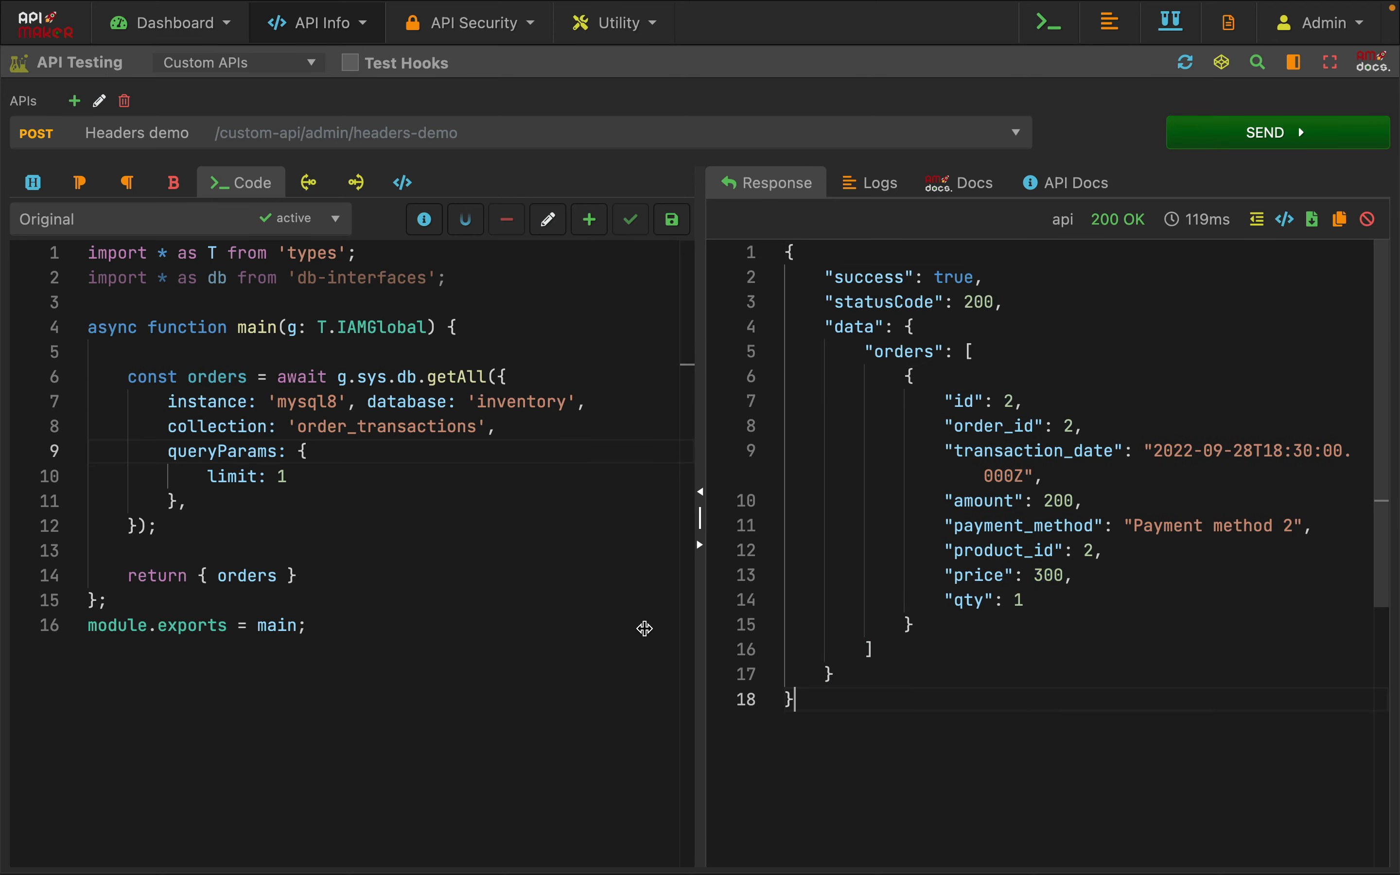
pyautogui.click(410, 530)
# Set the x-am-response-case header to camelCase, send the request and inspect the transaction date key
pyautogui.click(33, 183)
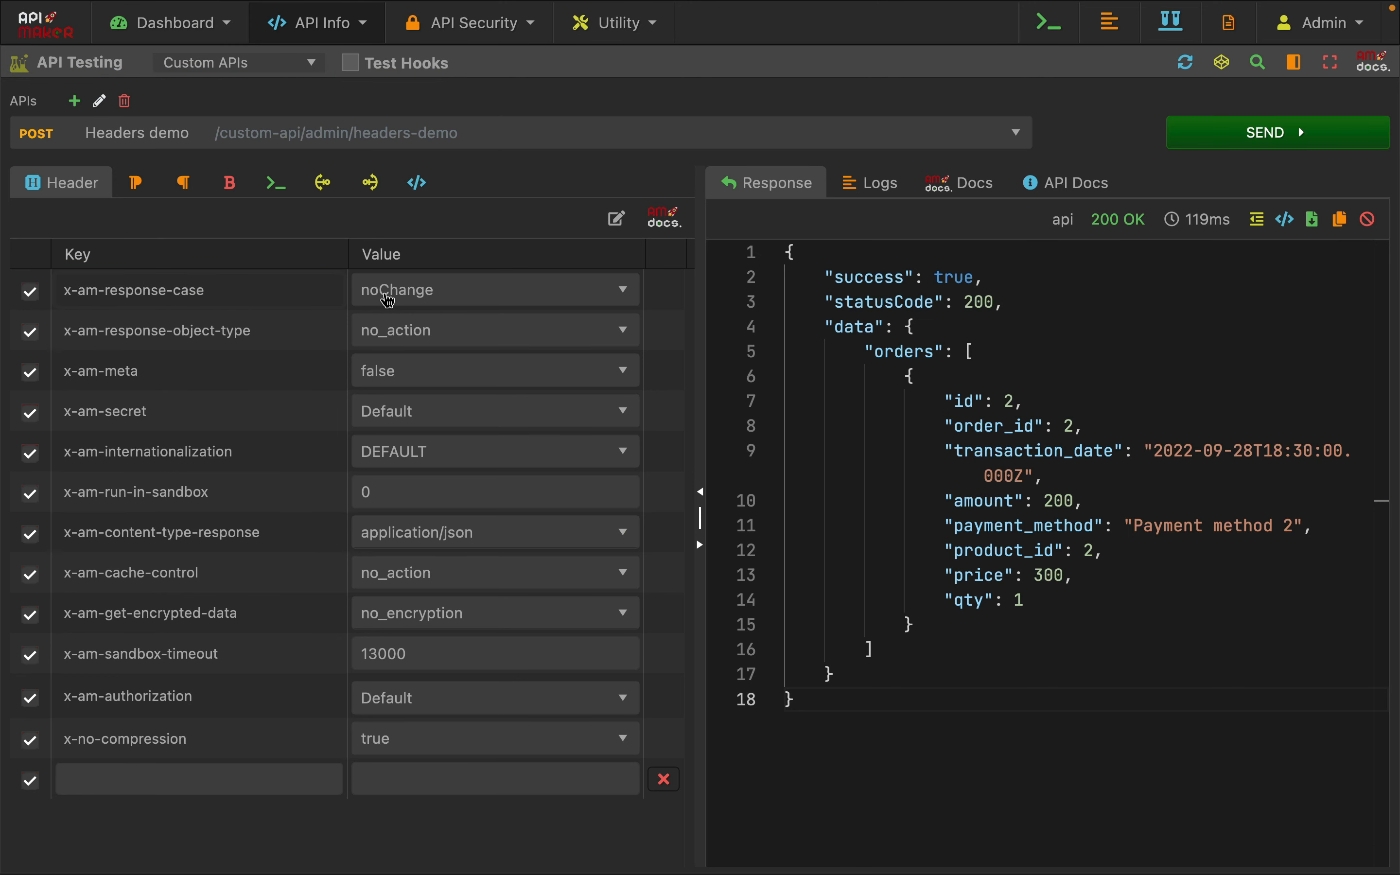
pyautogui.click(432, 289)
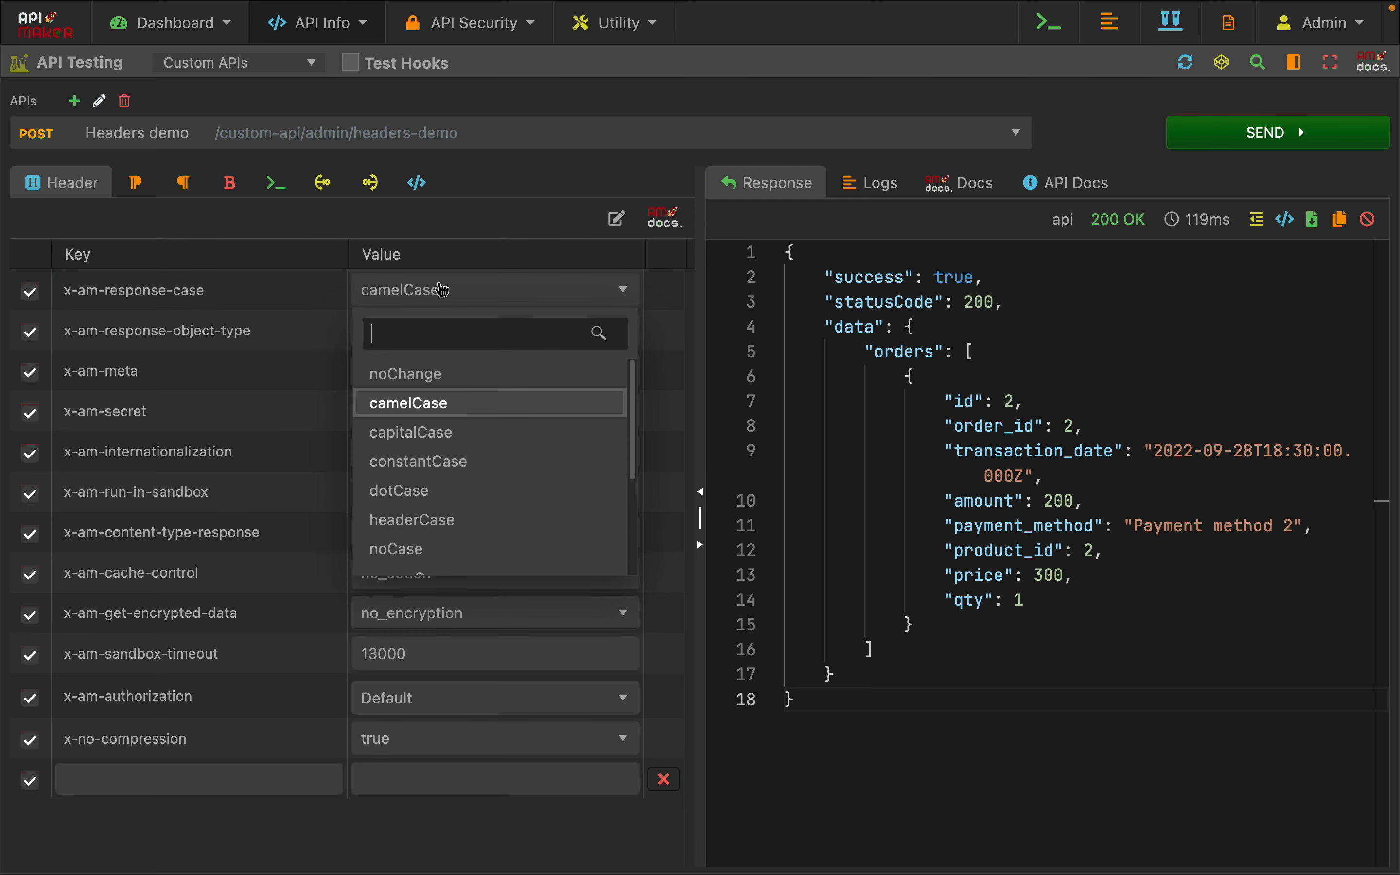
pyautogui.click(426, 408)
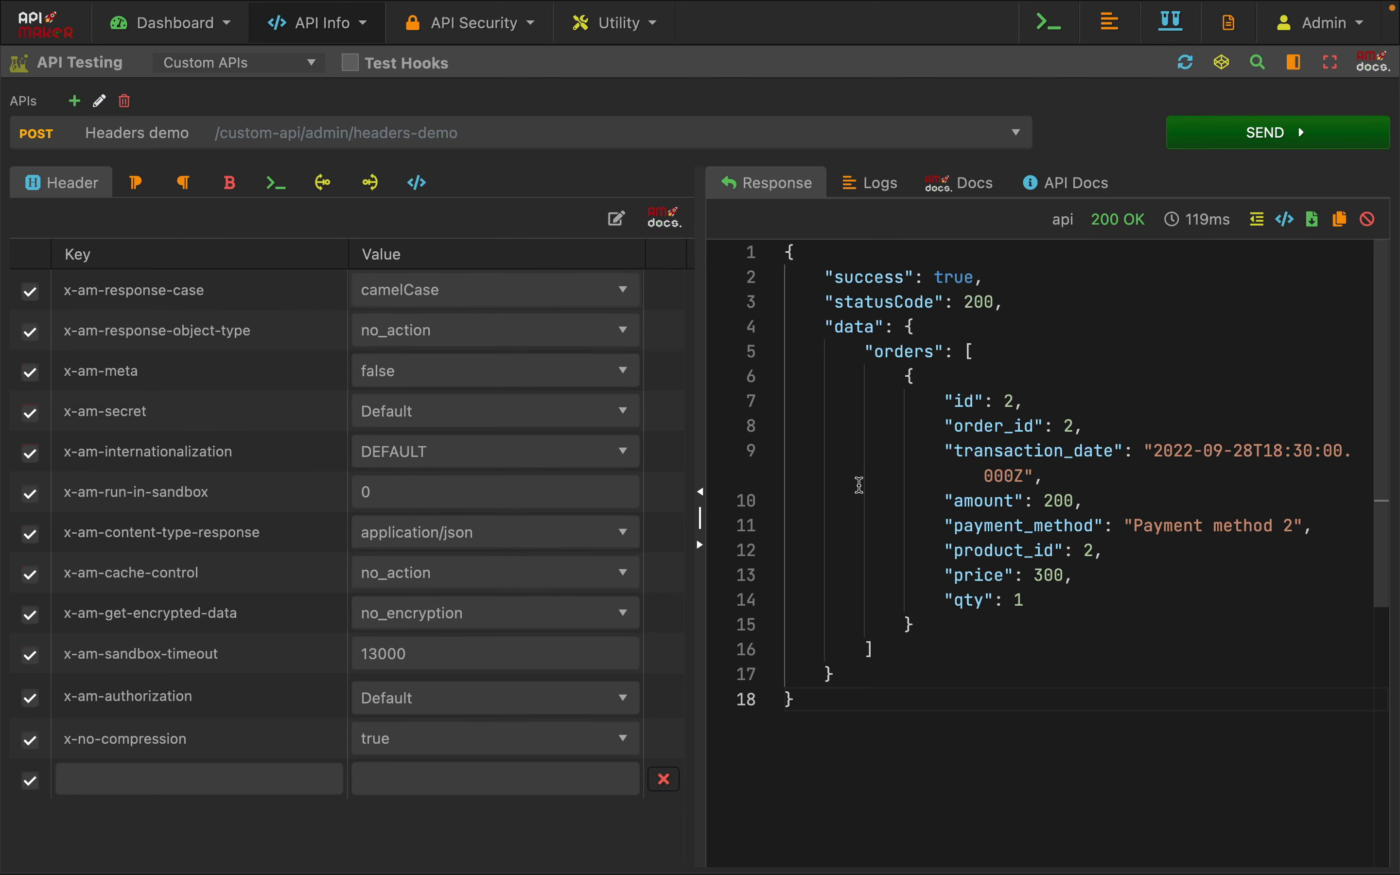
pyautogui.doubleClick(1035, 450)
pyautogui.click(1285, 136)
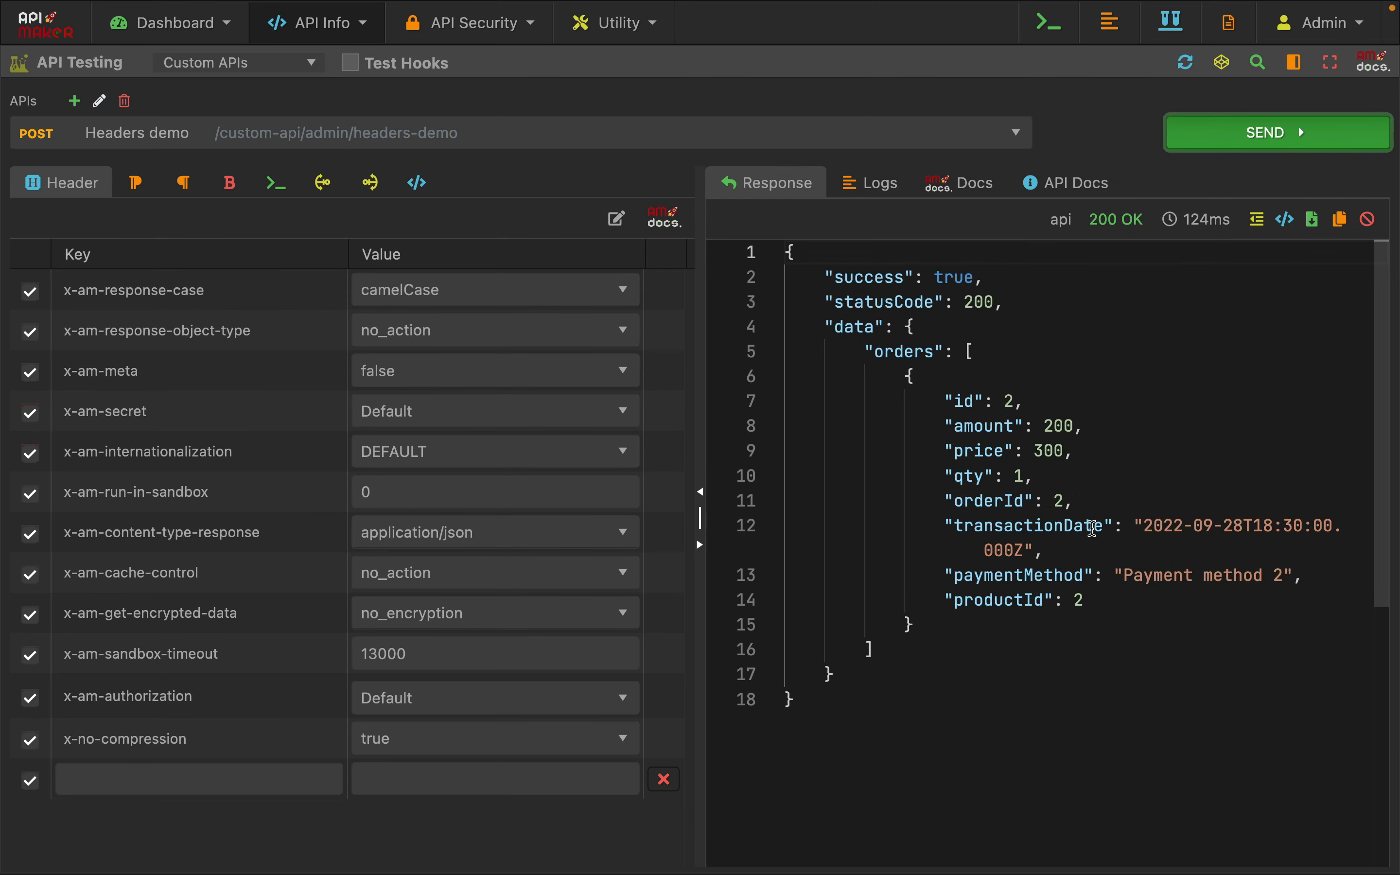
pyautogui.doubleClick(990, 525)
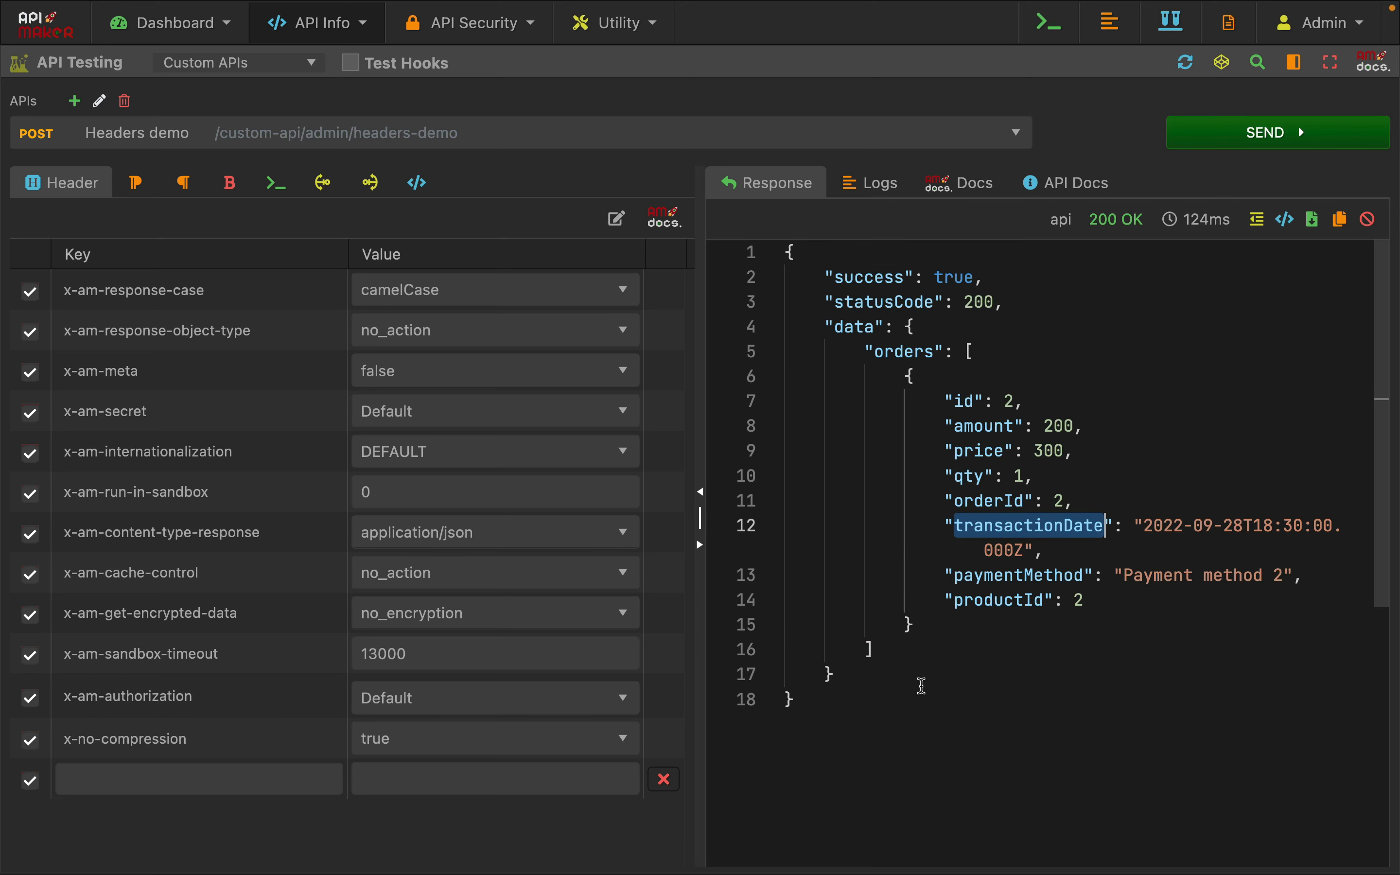
# Set the x-am-response-case header to capitalCase, send the request and inspect the payment method key
pyautogui.click(421, 292)
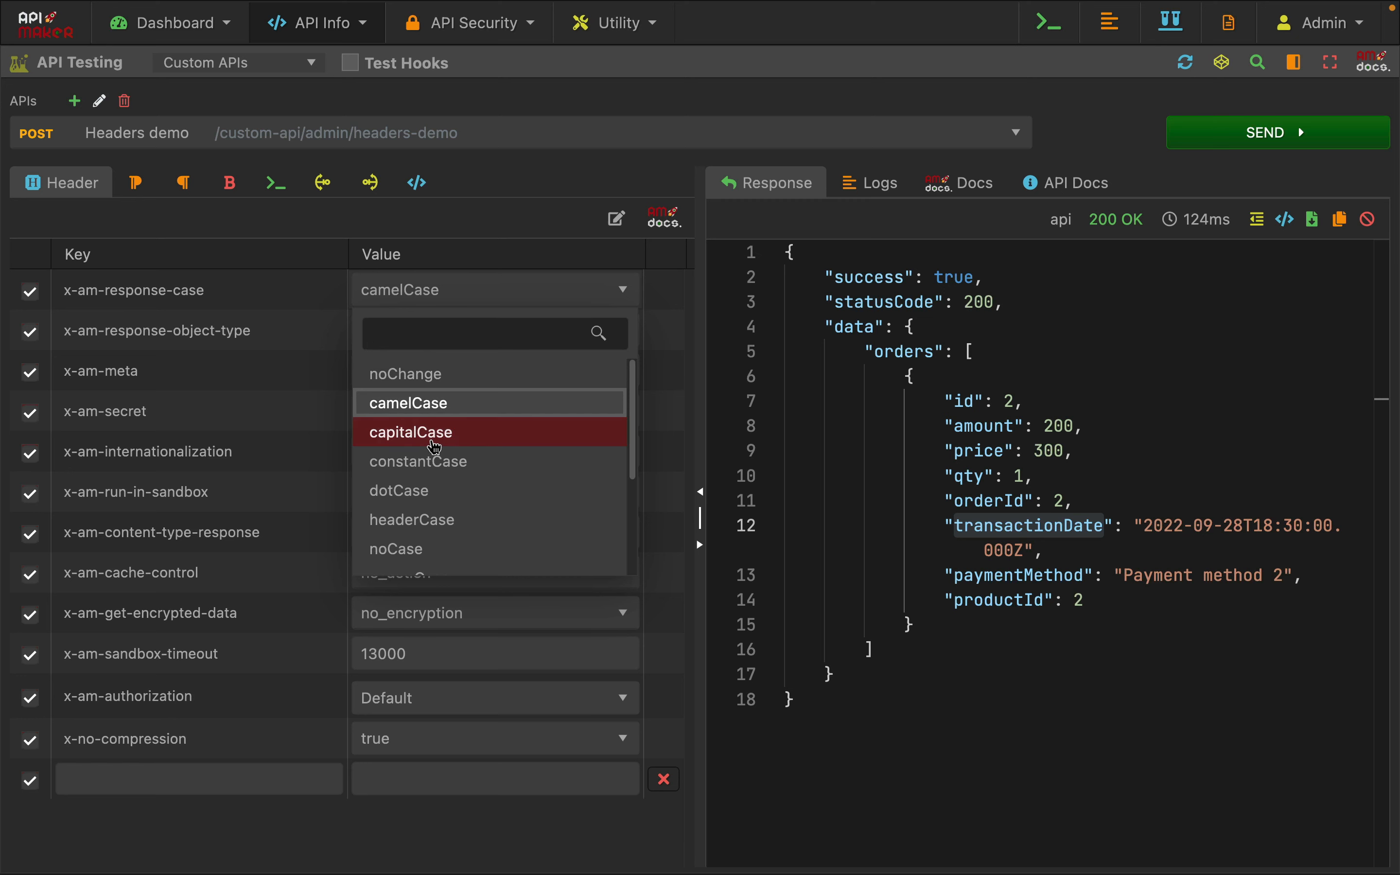
pyautogui.click(435, 447)
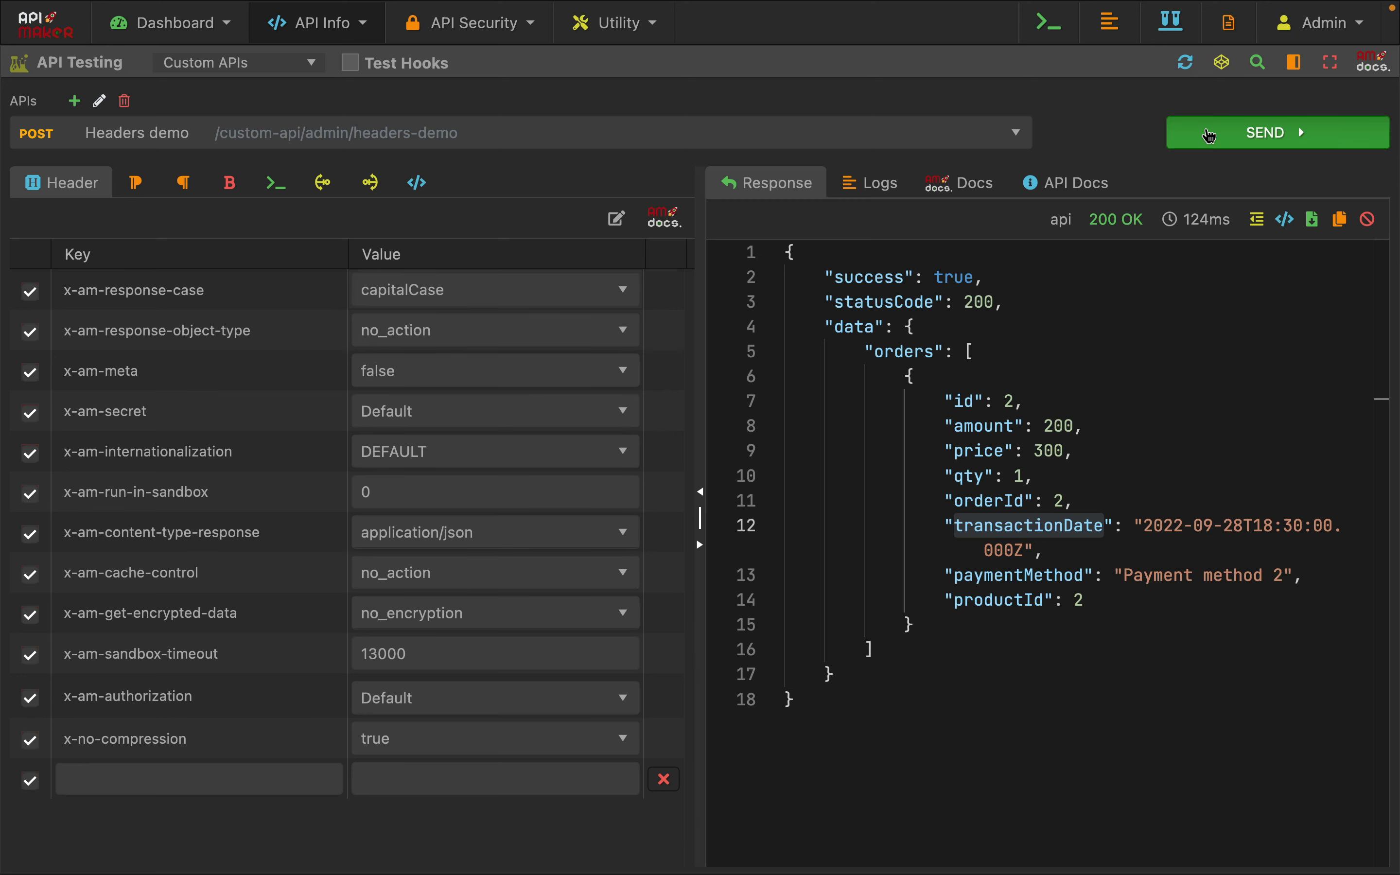
pyautogui.click(1209, 135)
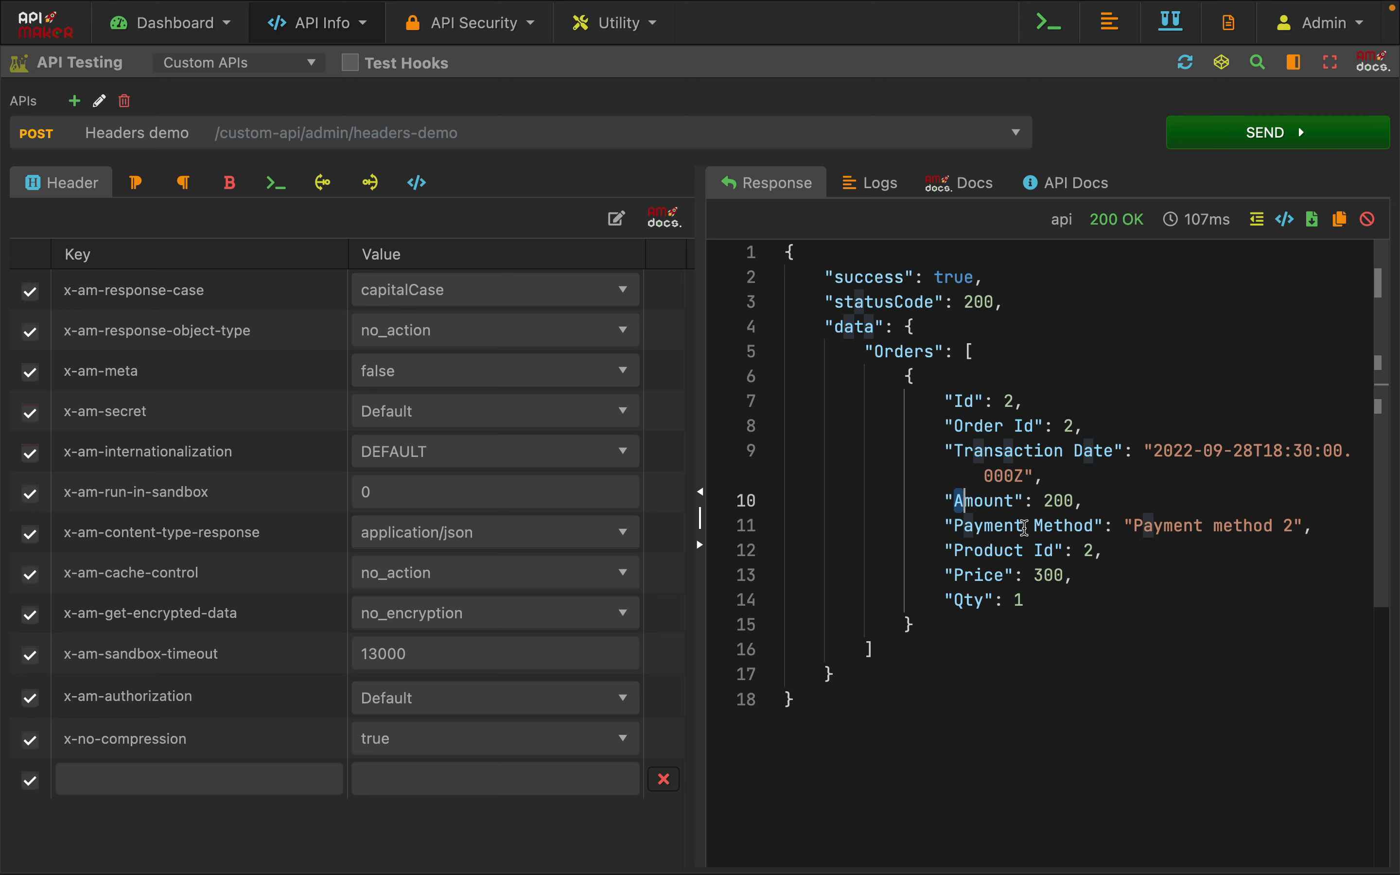
pyautogui.click(1026, 570)
pyautogui.click(1033, 525)
pyautogui.doubleClick(1041, 525)
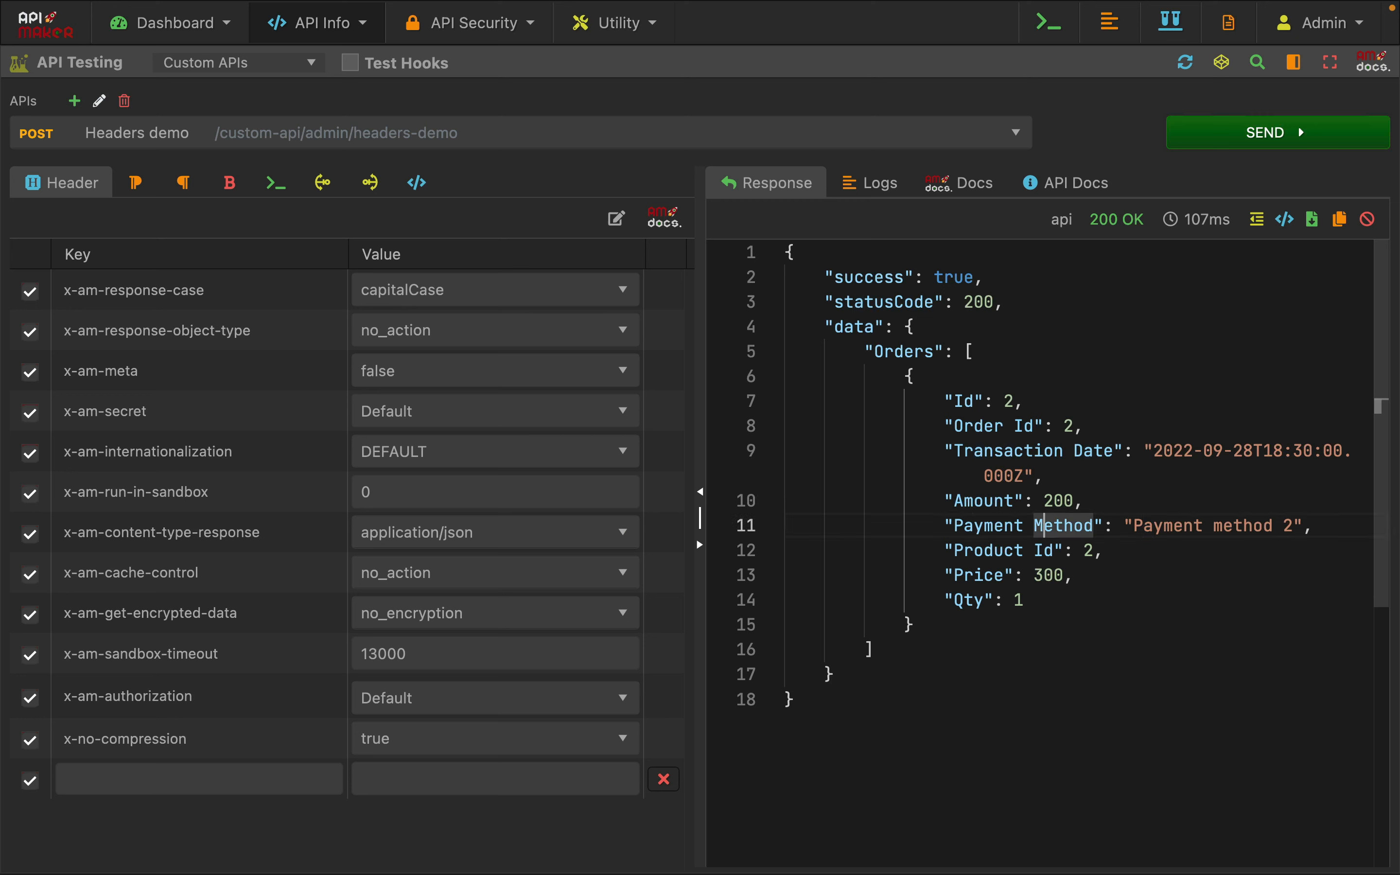
# Set the x-am-response-case header to constantCase, send the request and review the order keys
pyautogui.click(386, 301)
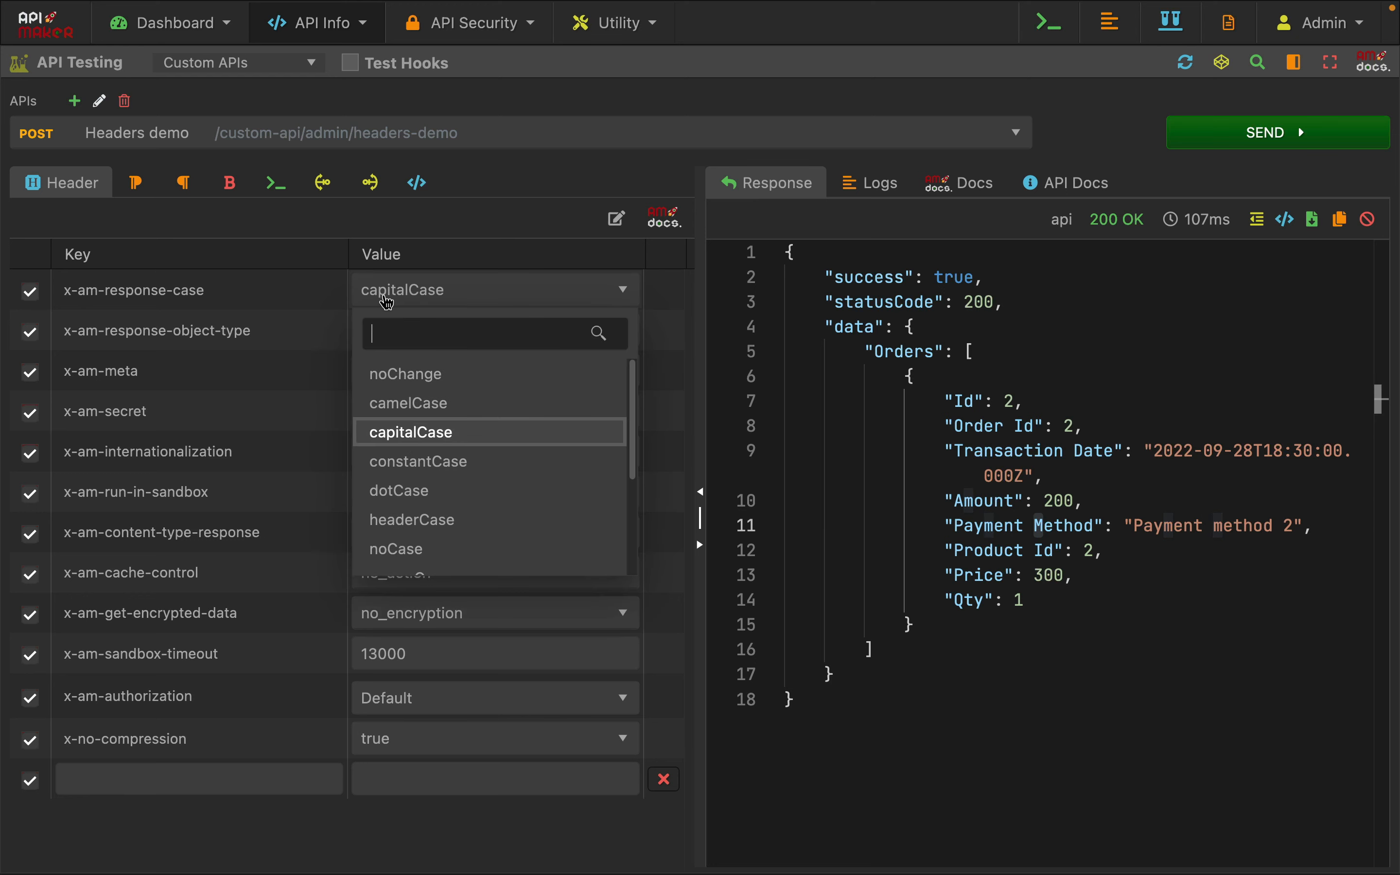
pyautogui.click(417, 462)
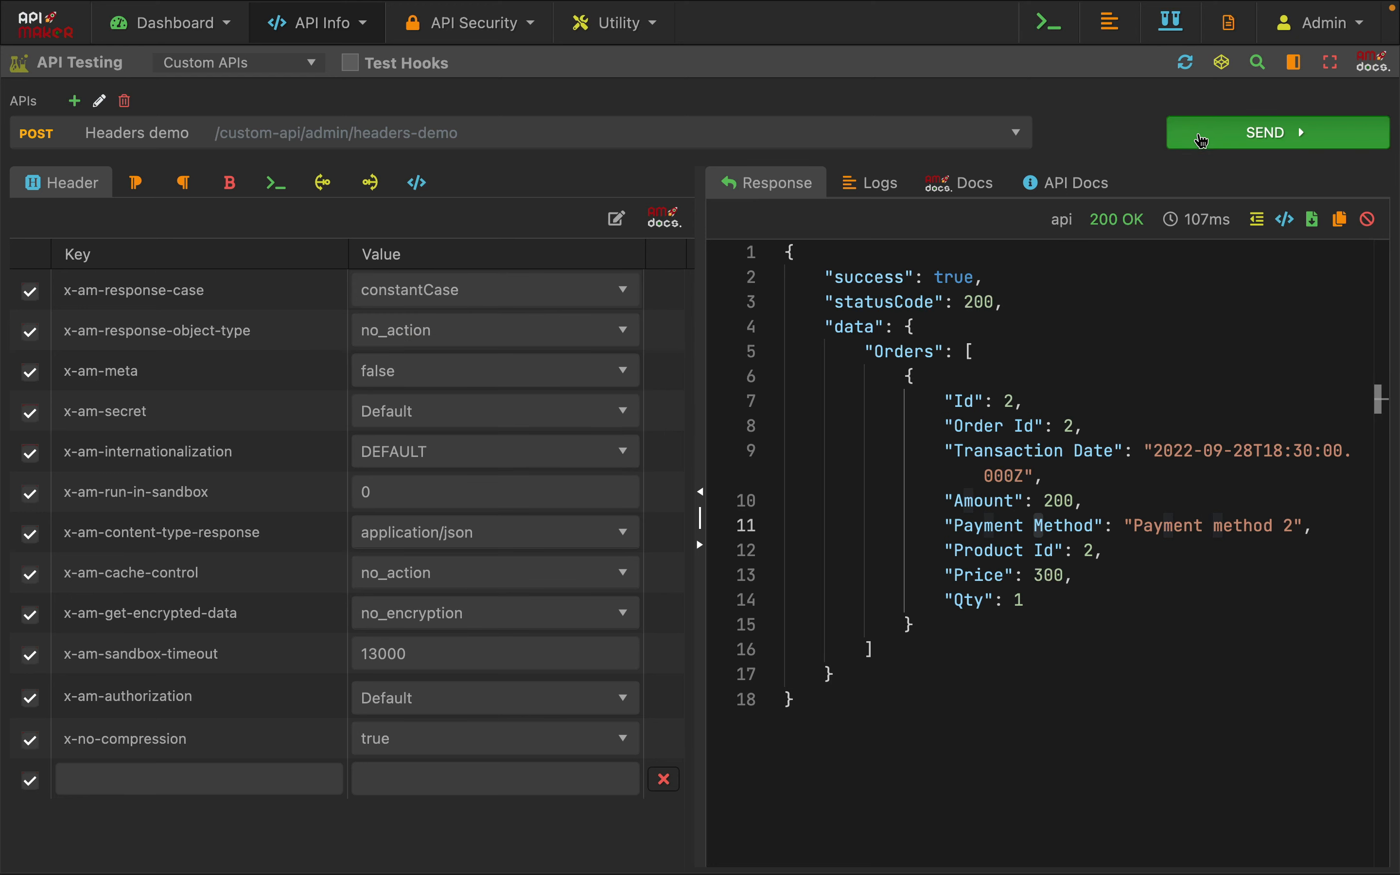
pyautogui.click(1202, 141)
pyautogui.moveTo(1016, 408); pyautogui.dragTo(1030, 637)
pyautogui.click(1031, 637)
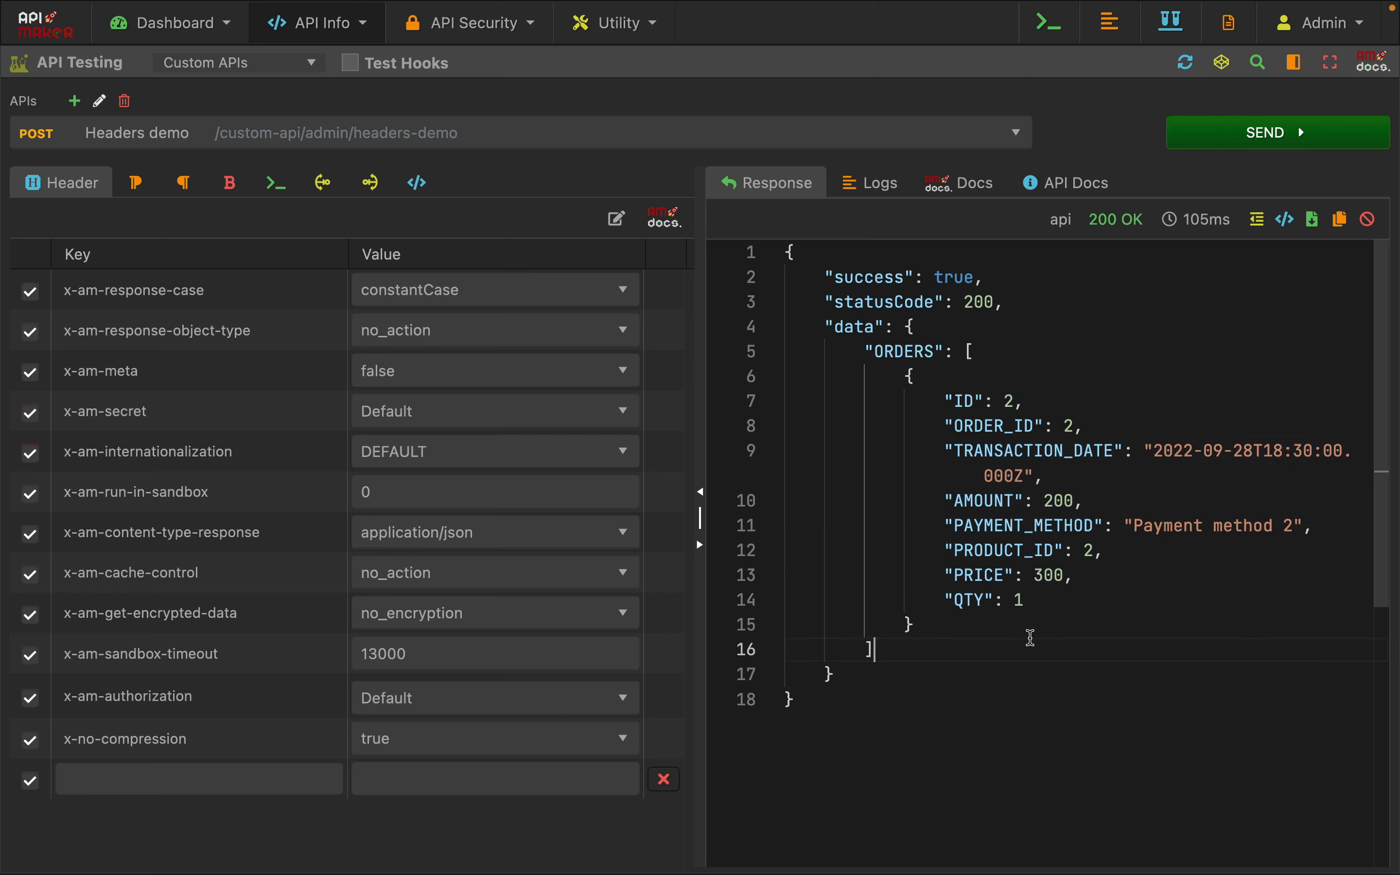
# Set the x-am-response-case header to paramCase and send the request to see the resulting key format
pyautogui.click(487, 289)
pyautogui.scroll(-3, 479, 432)
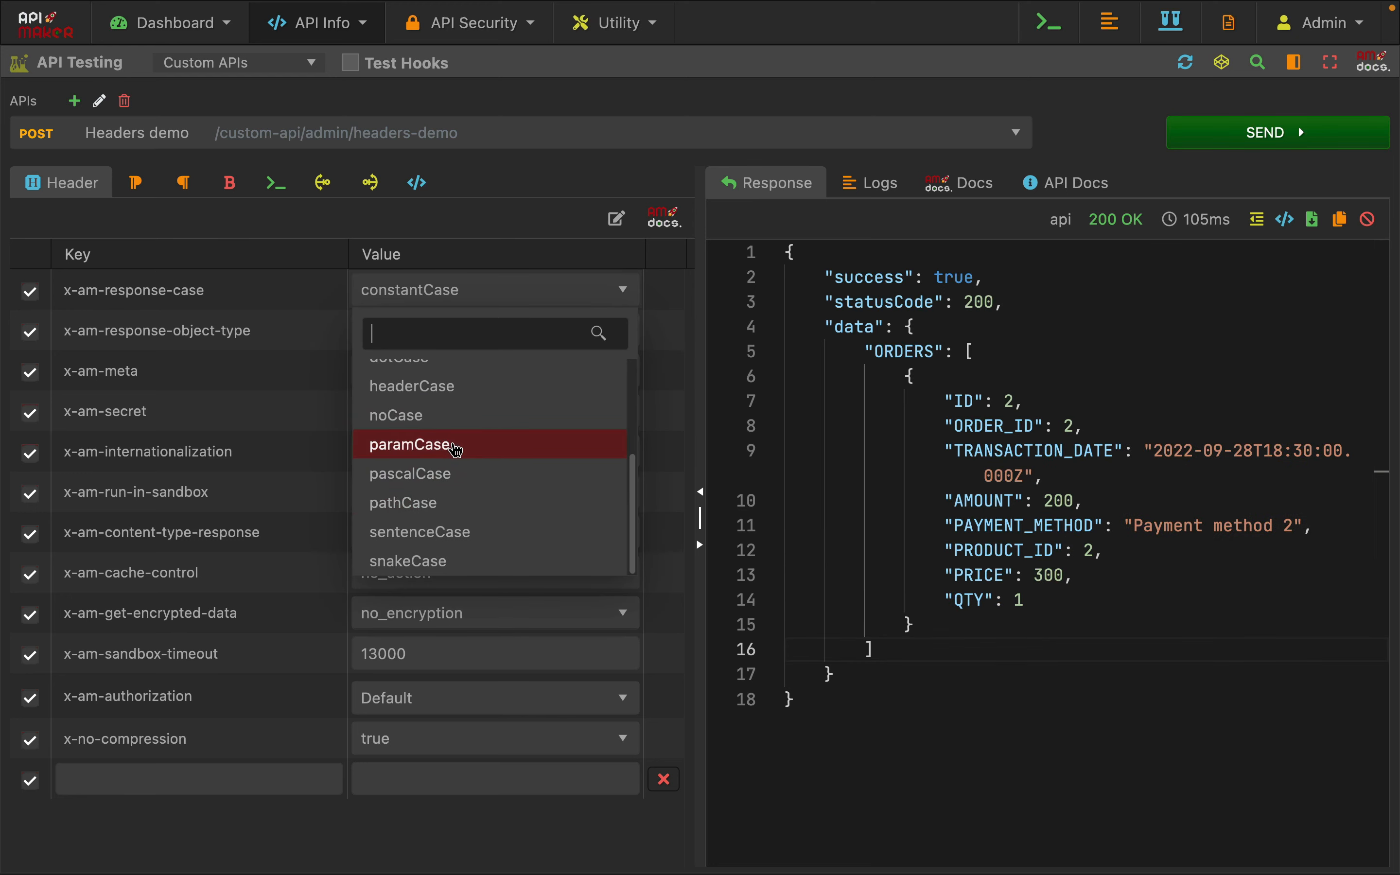
pyautogui.click(457, 446)
pyautogui.click(1253, 150)
pyautogui.click(1069, 675)
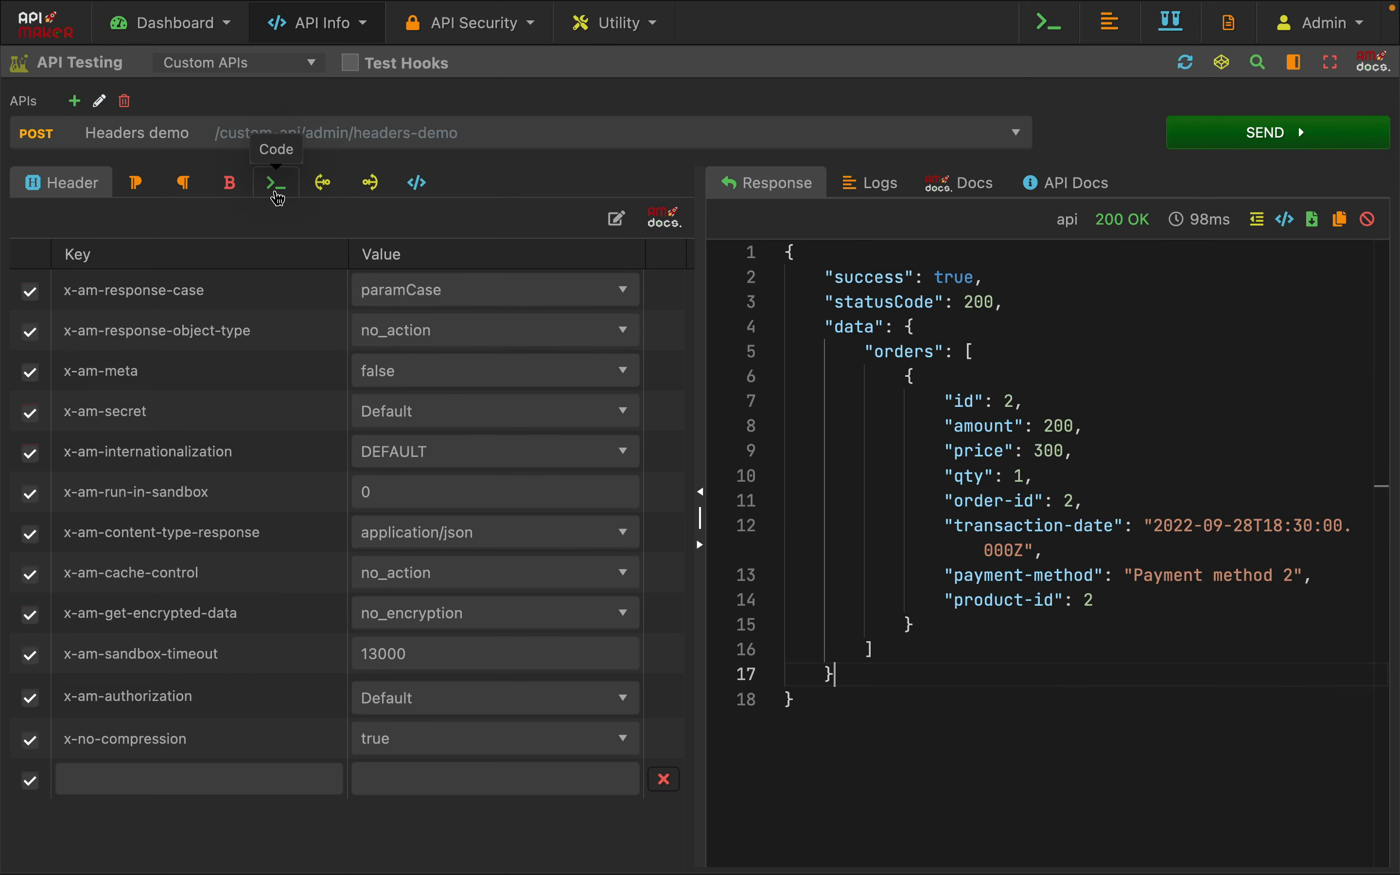
# Reset the x-am-response-case request header to noChange
pyautogui.click(278, 185)
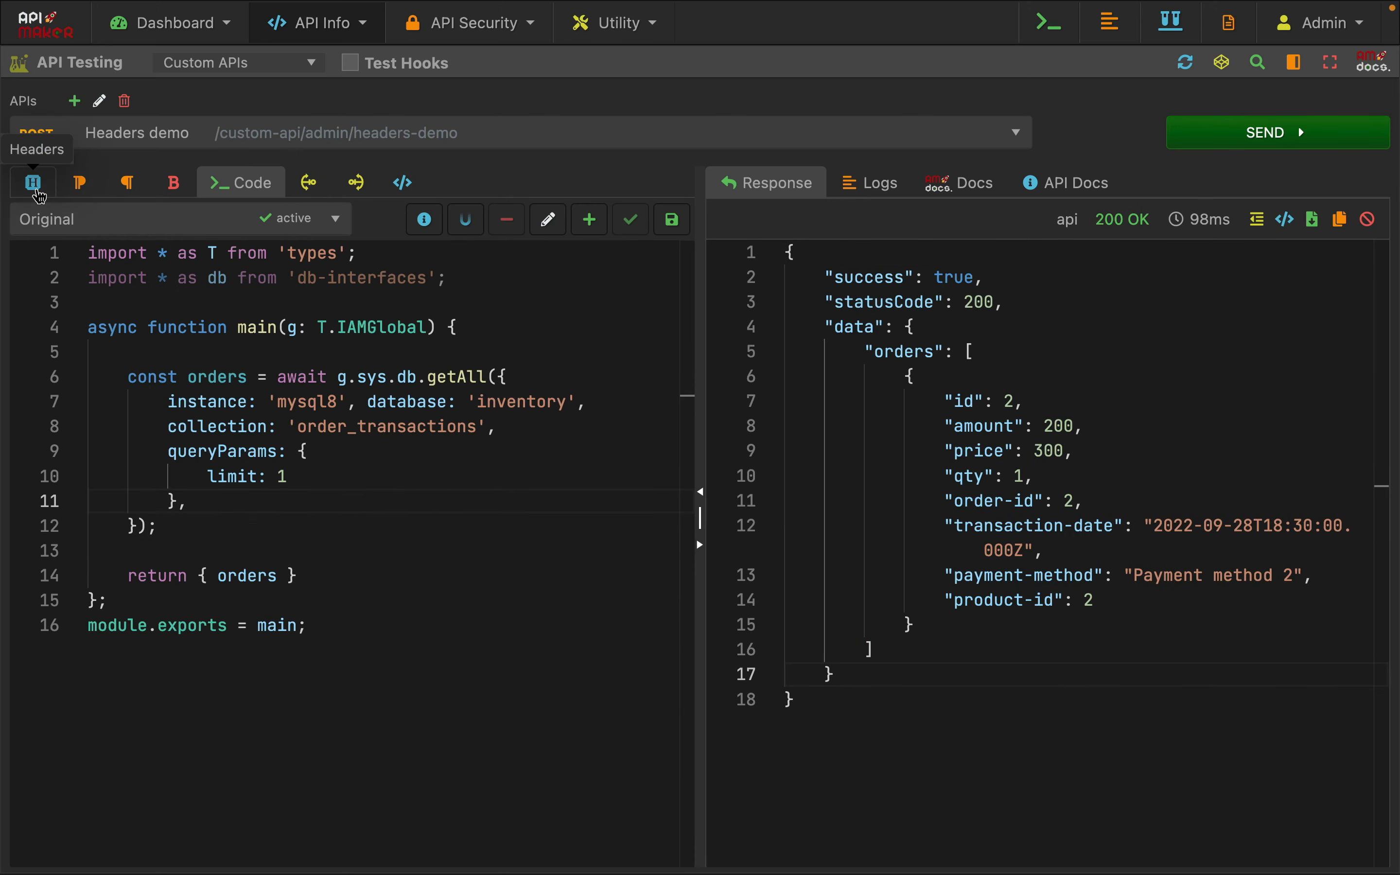
pyautogui.click(34, 184)
pyautogui.click(444, 292)
pyautogui.click(435, 369)
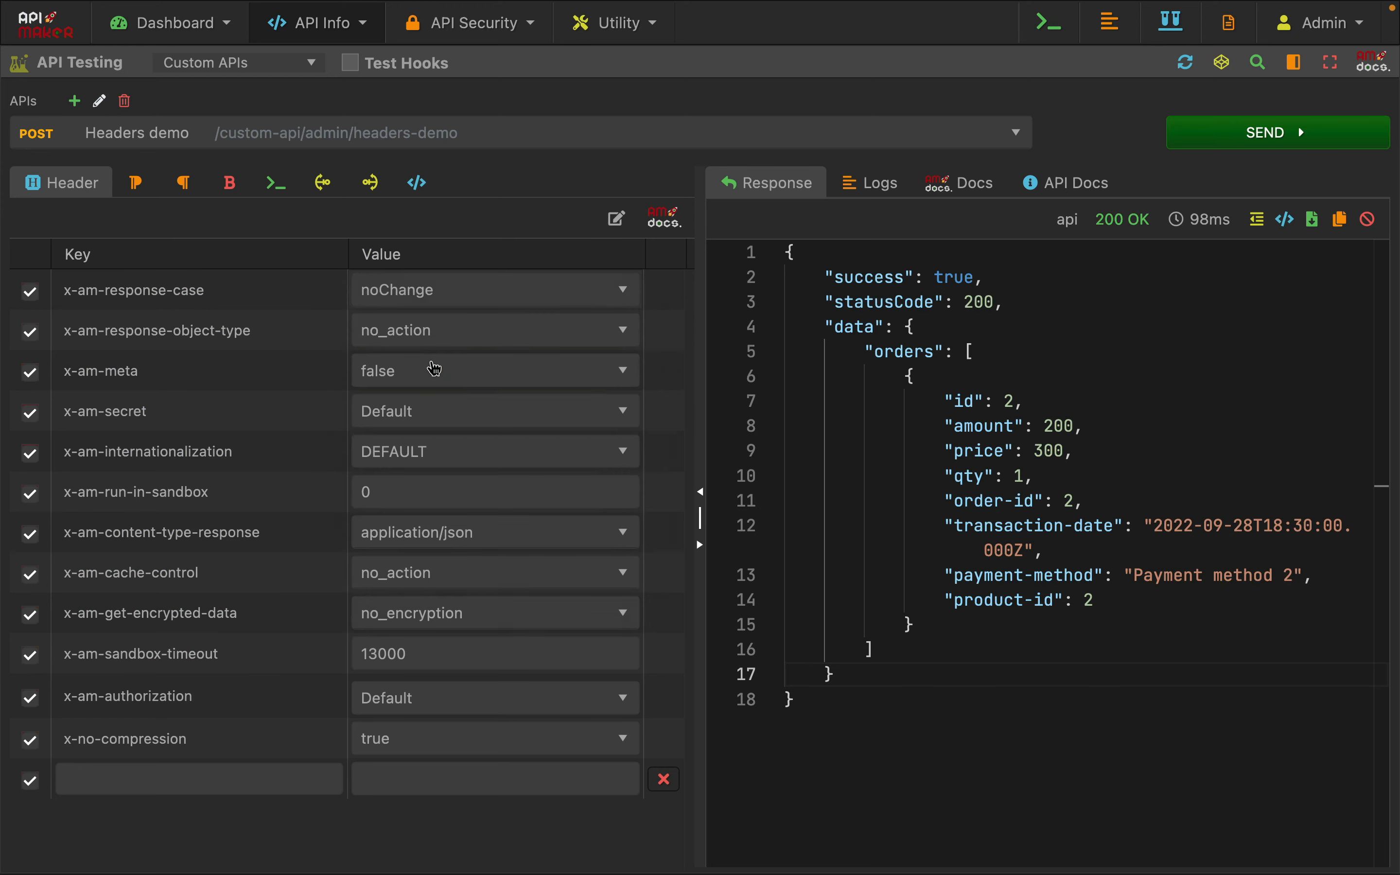
# In the code's getAll call, add a headers object after queryParams containing 'x-am-response-case': 'constantCase'
pyautogui.click(277, 184)
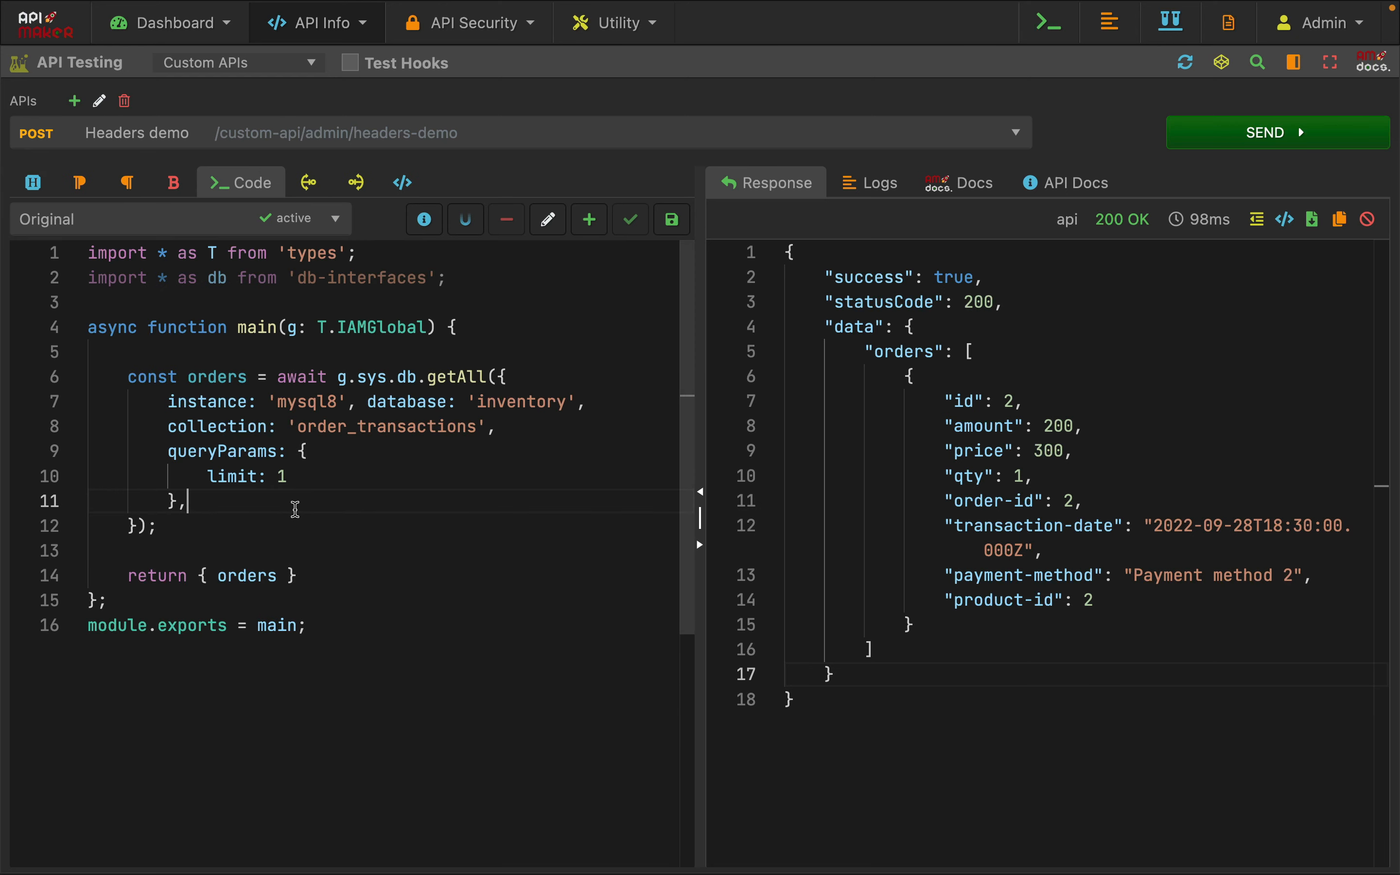
pyautogui.press('Return')
pyautogui.write('headers" {')
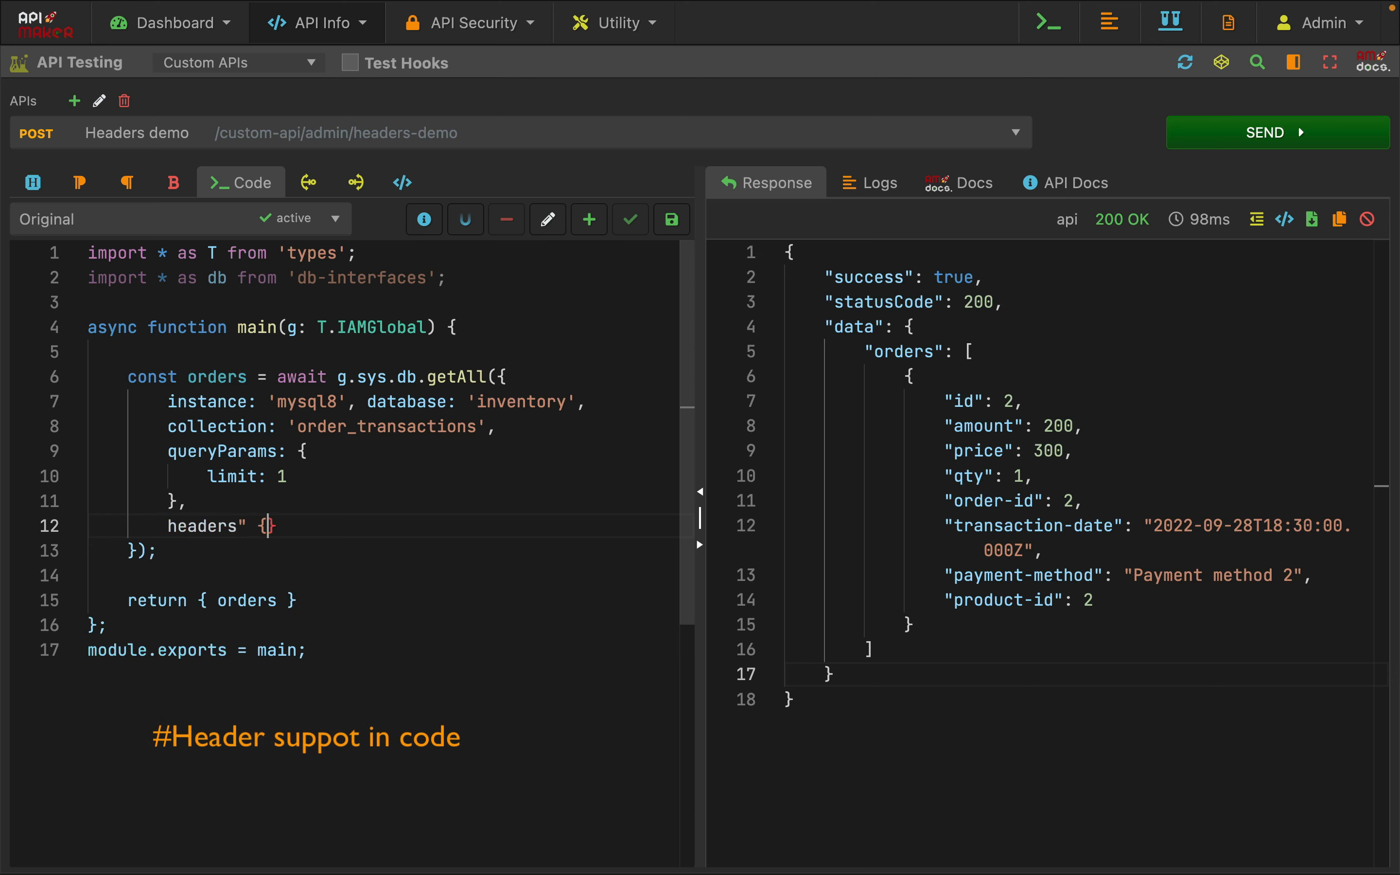
pyautogui.press('BackSpace')
pyautogui.press('BackSpace')
pyautogui.press('BackSpace')
pyautogui.write('{')
pyautogui.press('Return')
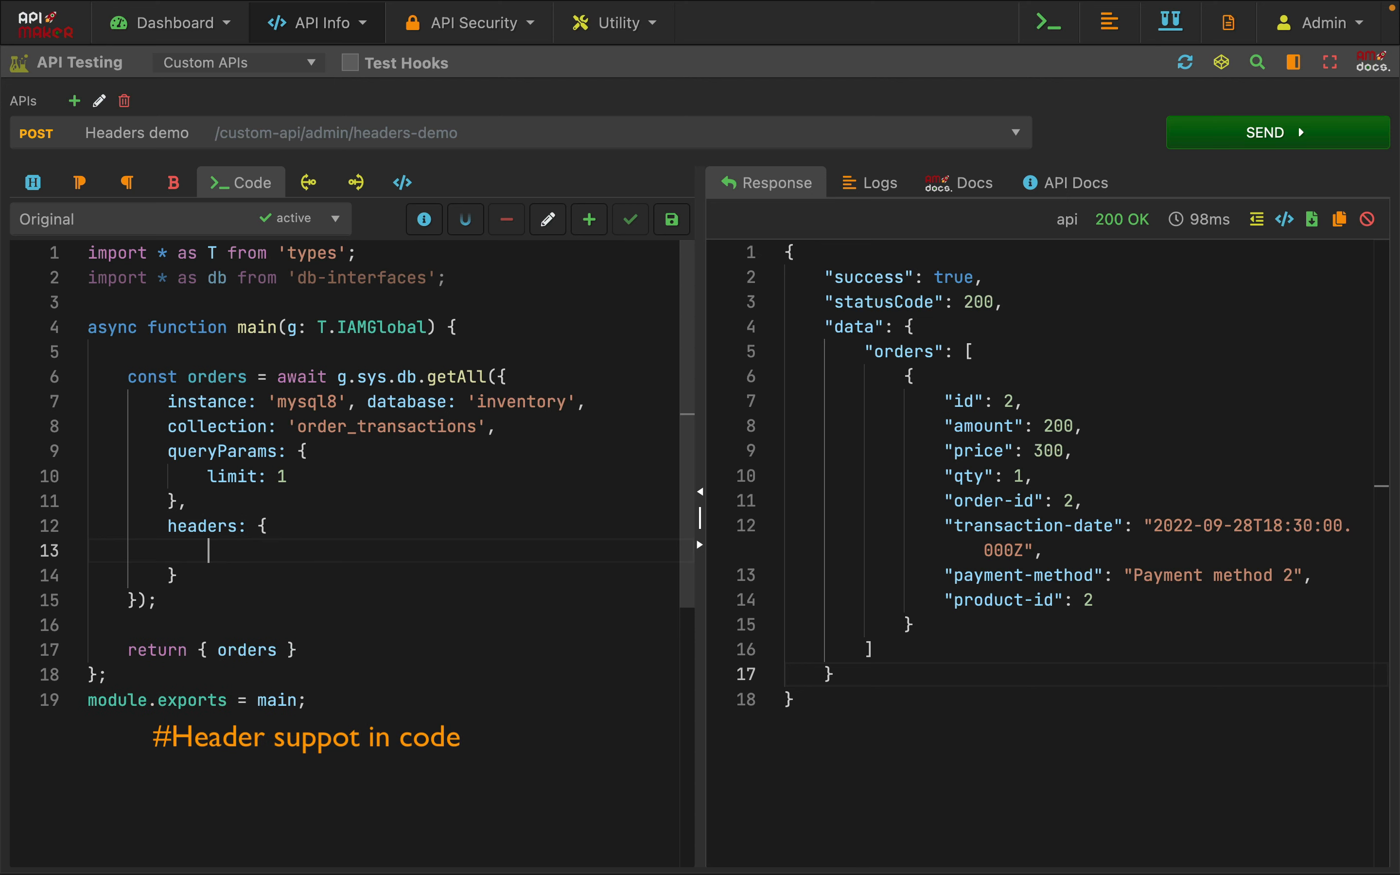
pyautogui.write("'x-am-response-case': 'constantCase'")
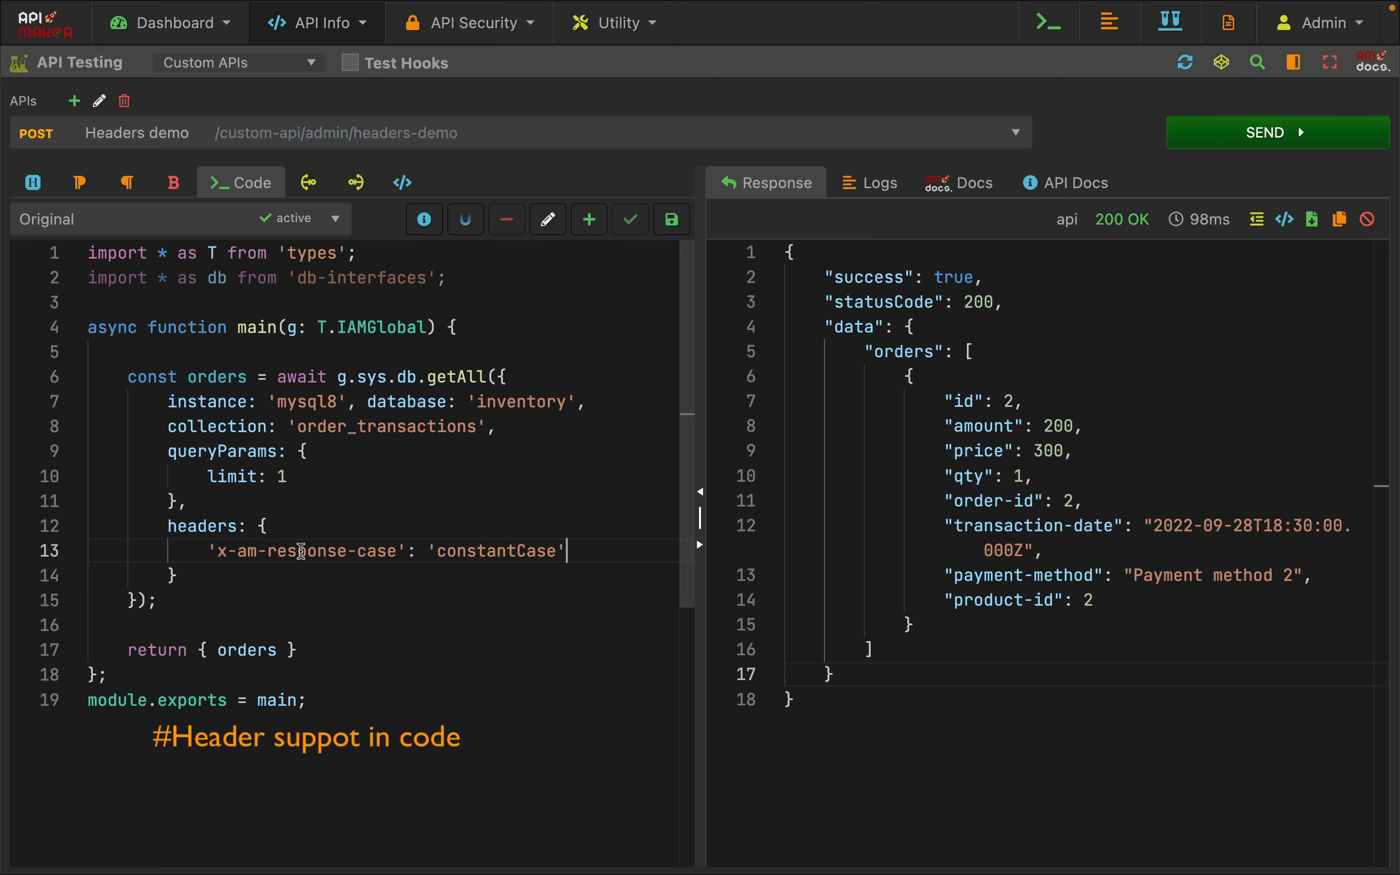
# Send the request with the header defined in code and compare the returned keys with the constantCase setting
pyautogui.click(1237, 137)
pyautogui.moveTo(1050, 405); pyautogui.dragTo(1050, 595)
pyautogui.click(529, 550)
pyautogui.click(1050, 575)
pyautogui.click(407, 673)
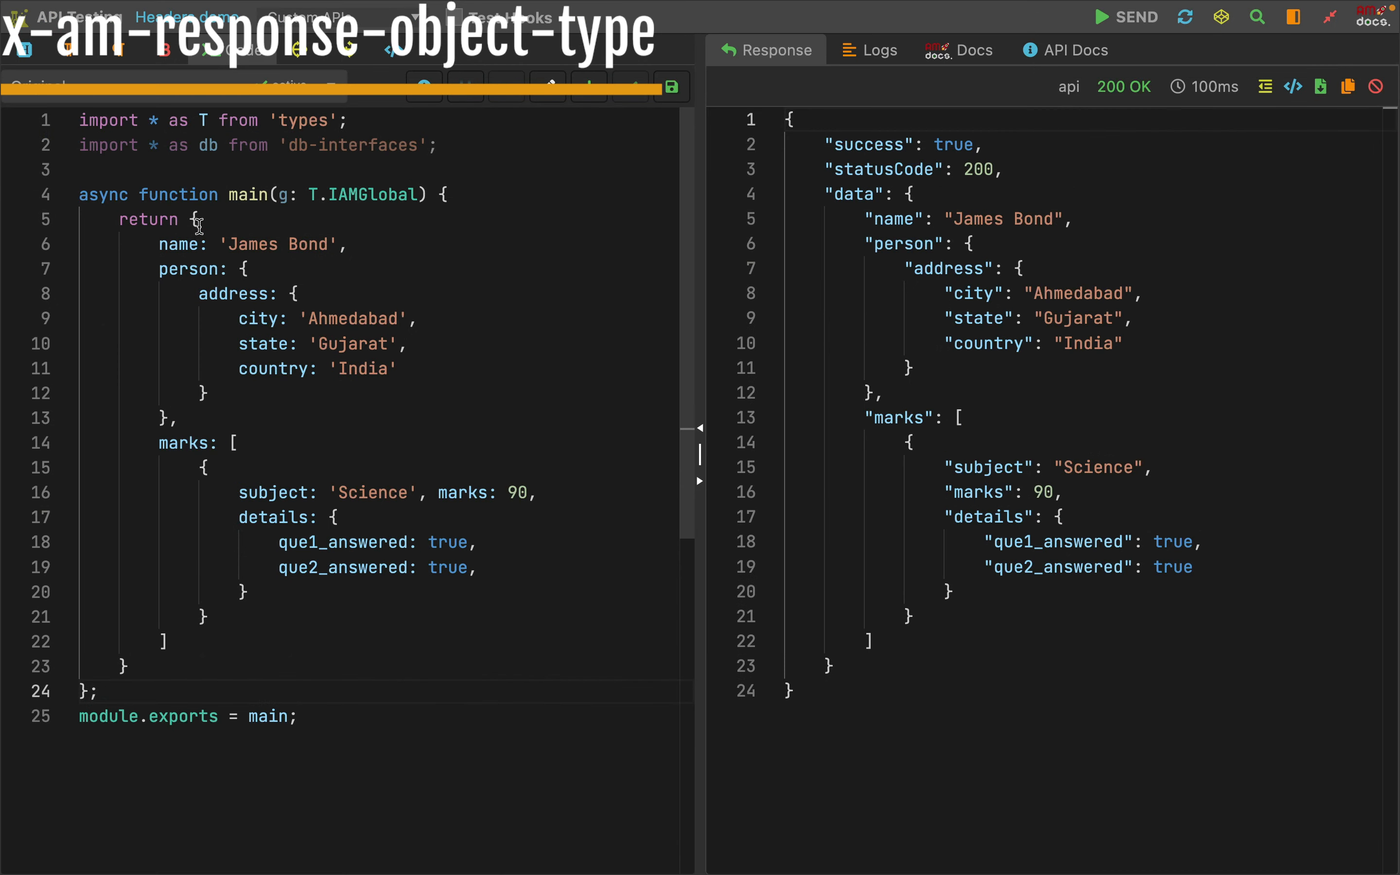
# Review the nested person and marks object returned by the code, and send the request to compare its response
pyautogui.moveTo(191, 220); pyautogui.dragTo(130, 667)
pyautogui.click(391, 489)
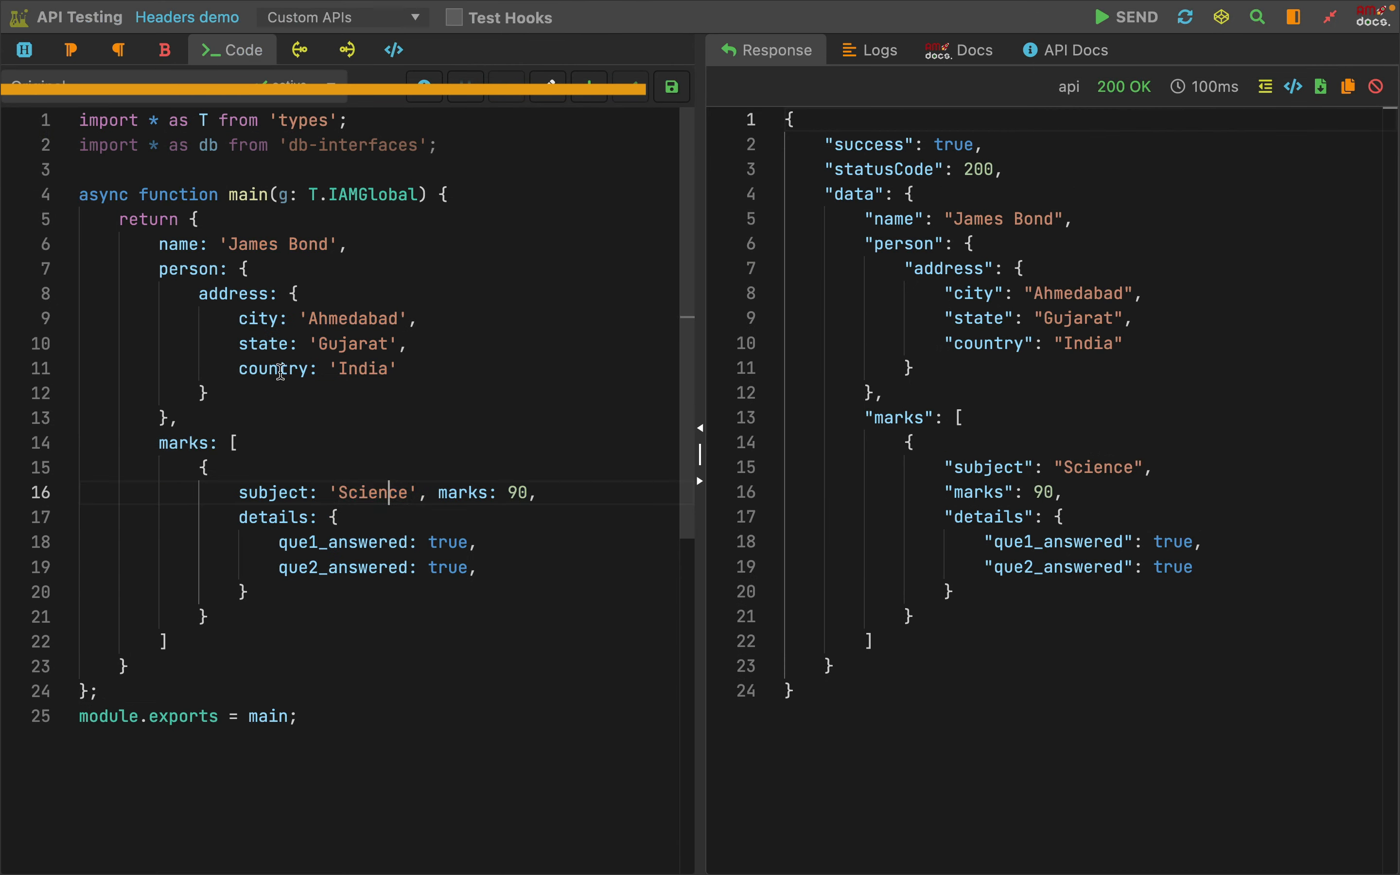
pyautogui.click(360, 368)
pyautogui.click(1035, 344)
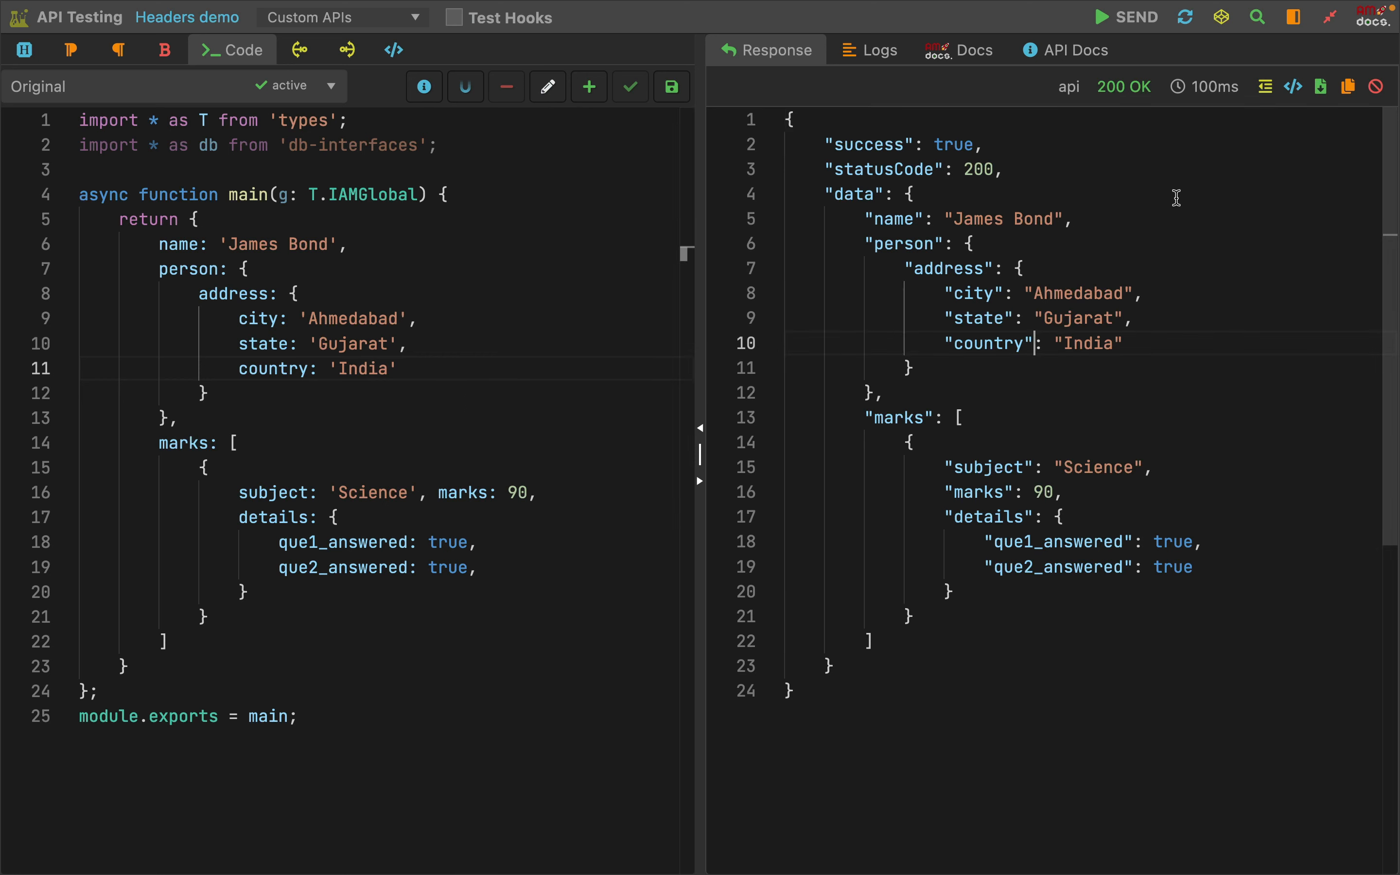
pyautogui.click(1136, 24)
pyautogui.moveTo(833, 200); pyautogui.dragTo(912, 647)
pyautogui.click(940, 695)
pyautogui.click(450, 492)
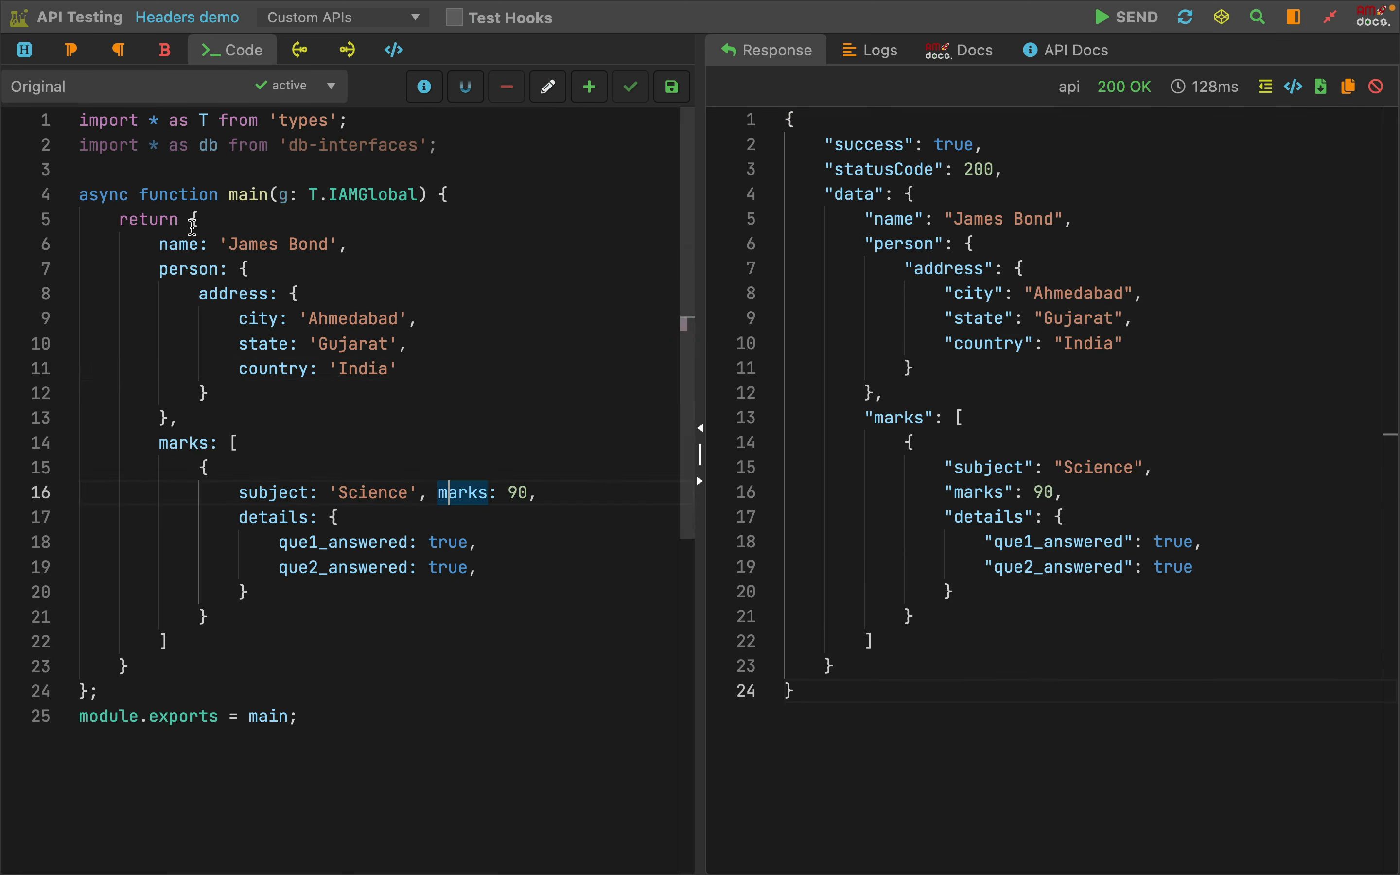
# Set the x-am-response-object-type header to make_flat, send the request and review the address fields in the response
pyautogui.click(24, 50)
pyautogui.moveTo(87, 198); pyautogui.dragTo(258, 198)
pyautogui.click(318, 240)
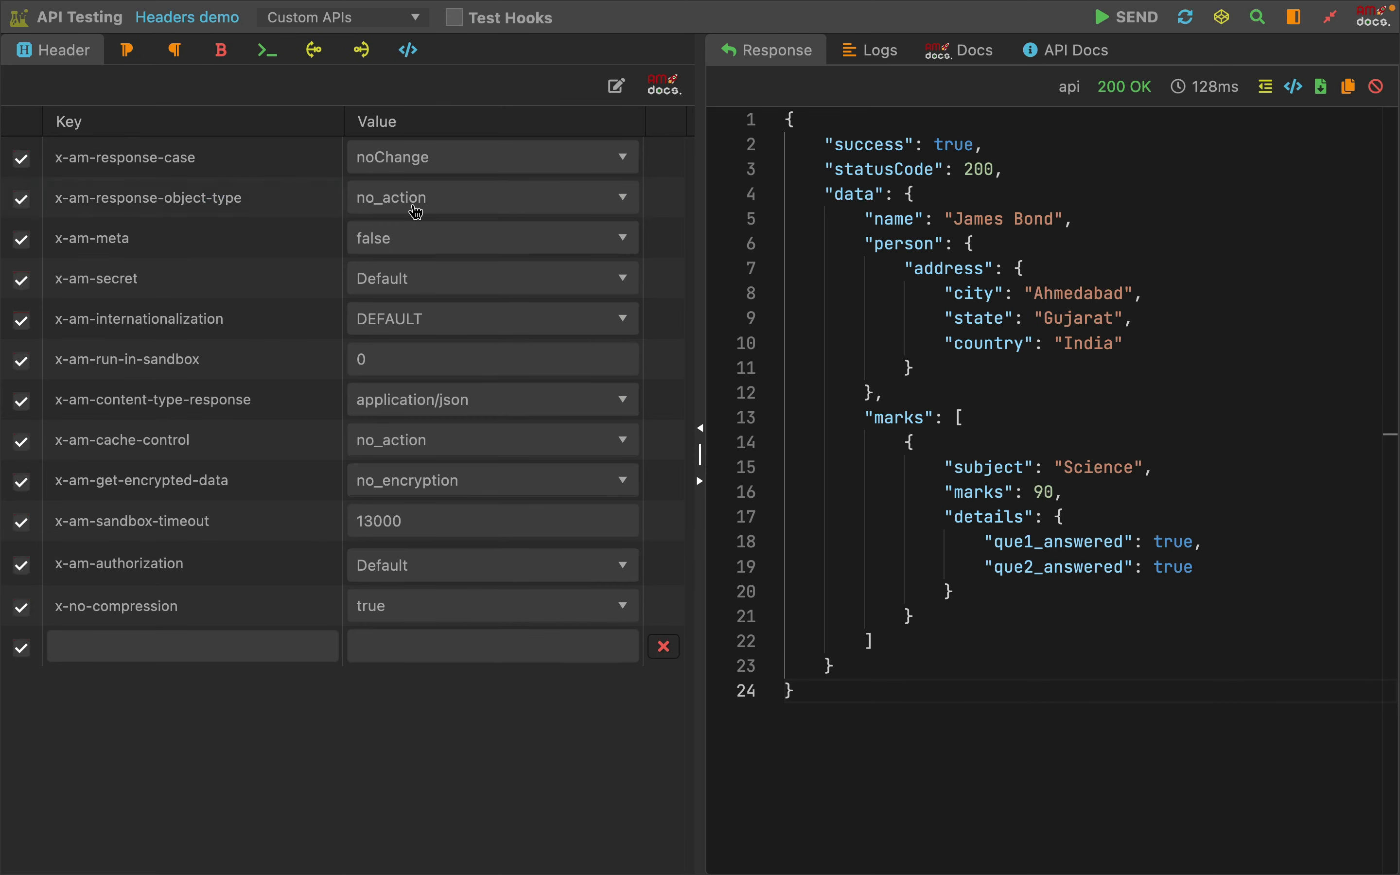
pyautogui.click(418, 197)
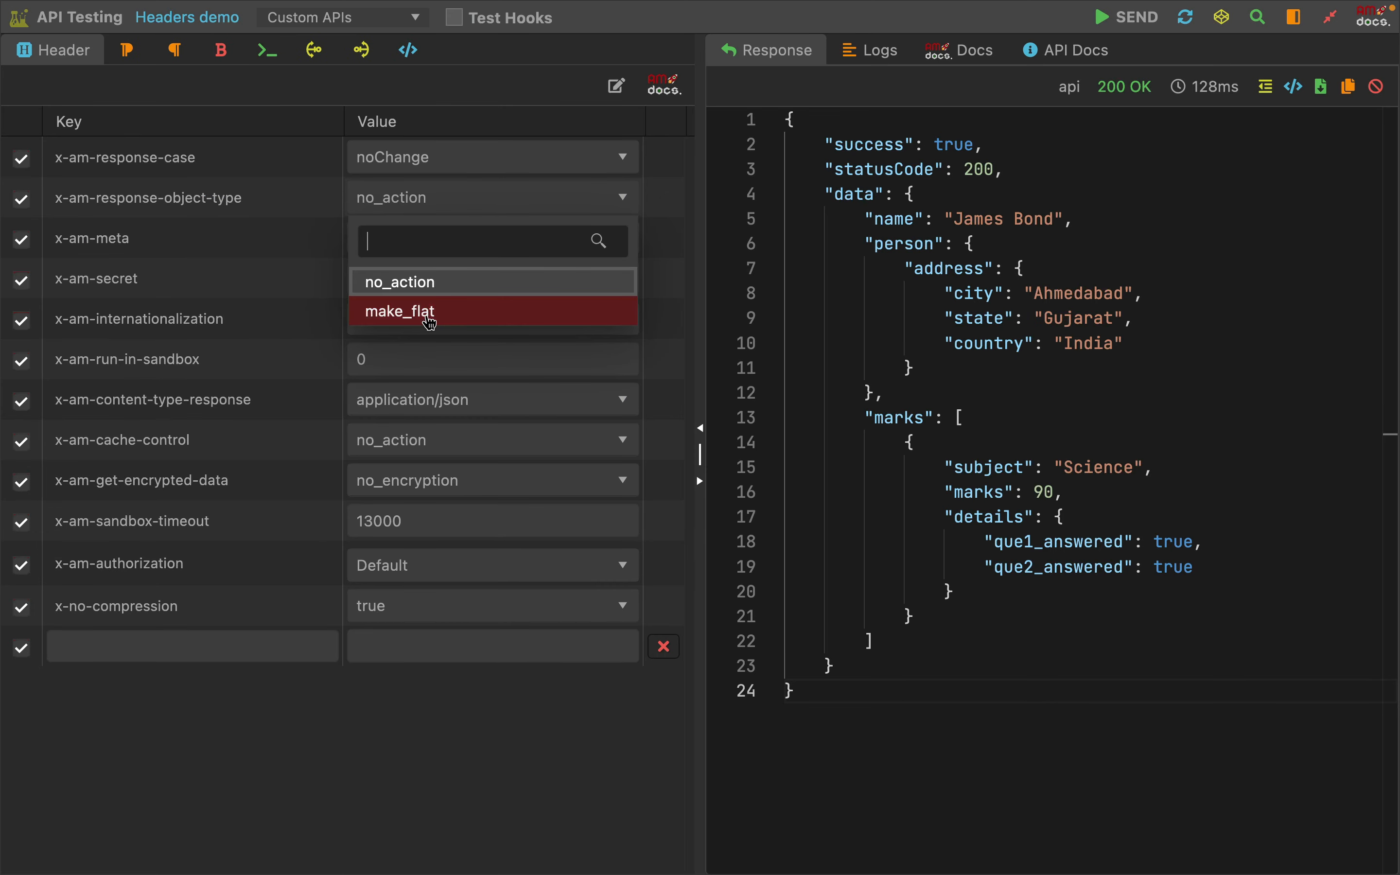
pyautogui.click(430, 321)
pyautogui.click(986, 318)
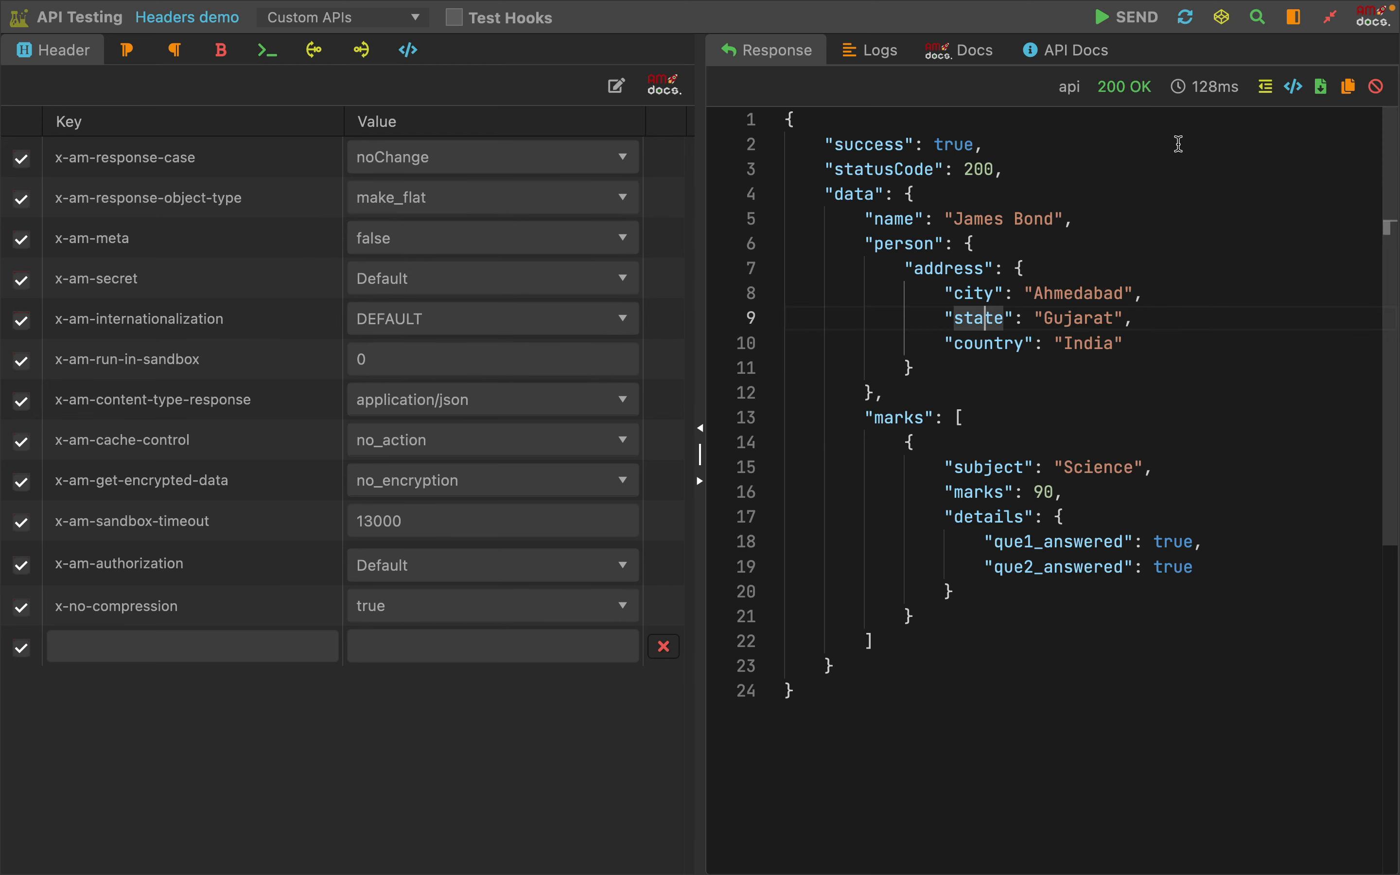
pyautogui.click(1121, 19)
pyautogui.moveTo(868, 223); pyautogui.dragTo(1224, 275)
pyautogui.click(955, 343)
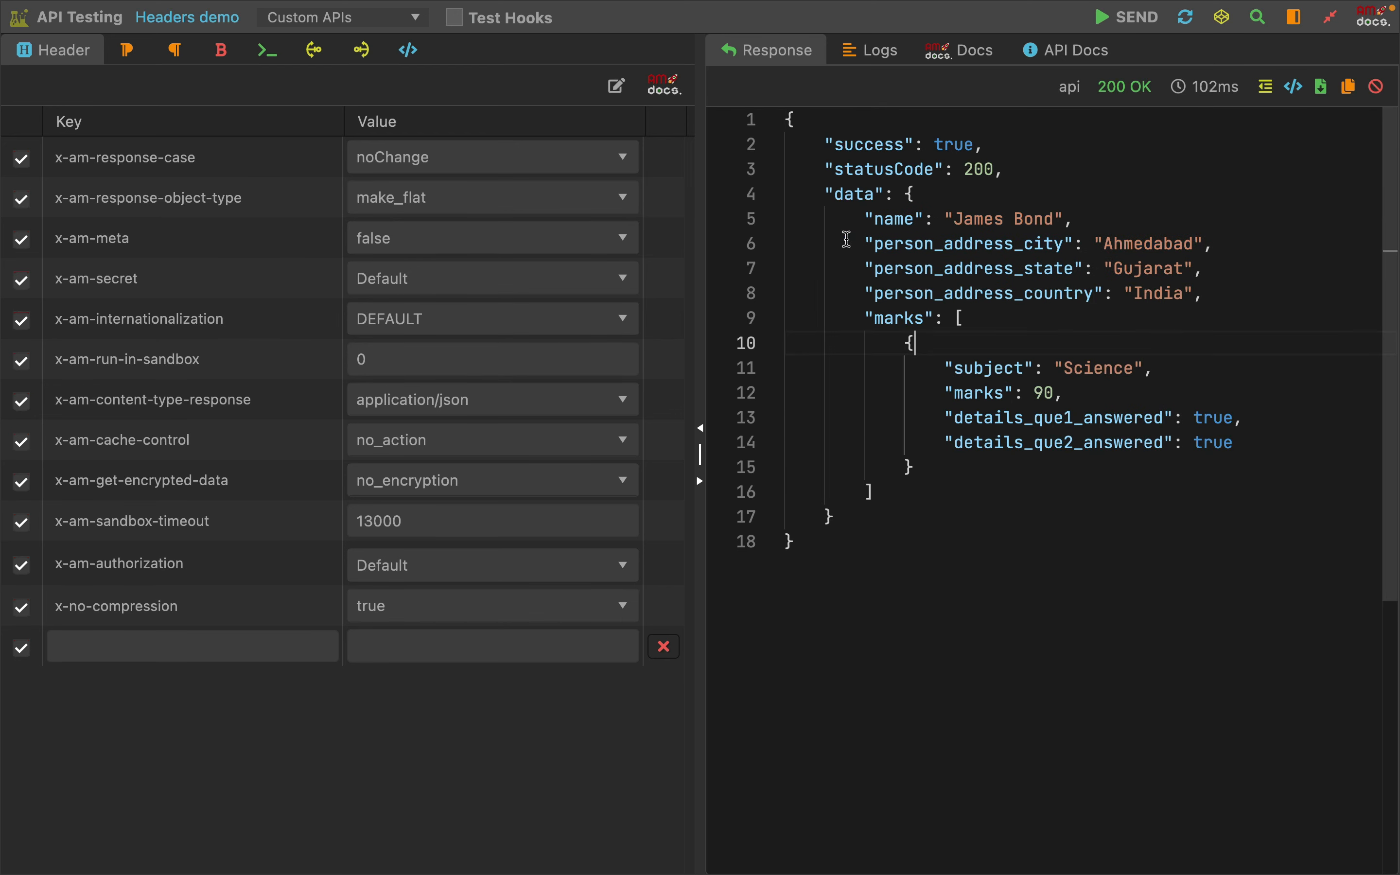
# Compare the nested person address object in the code with the flattened person_address_city, state and country keys in the response
pyautogui.click(261, 53)
pyautogui.moveTo(159, 244); pyautogui.dragTo(356, 370)
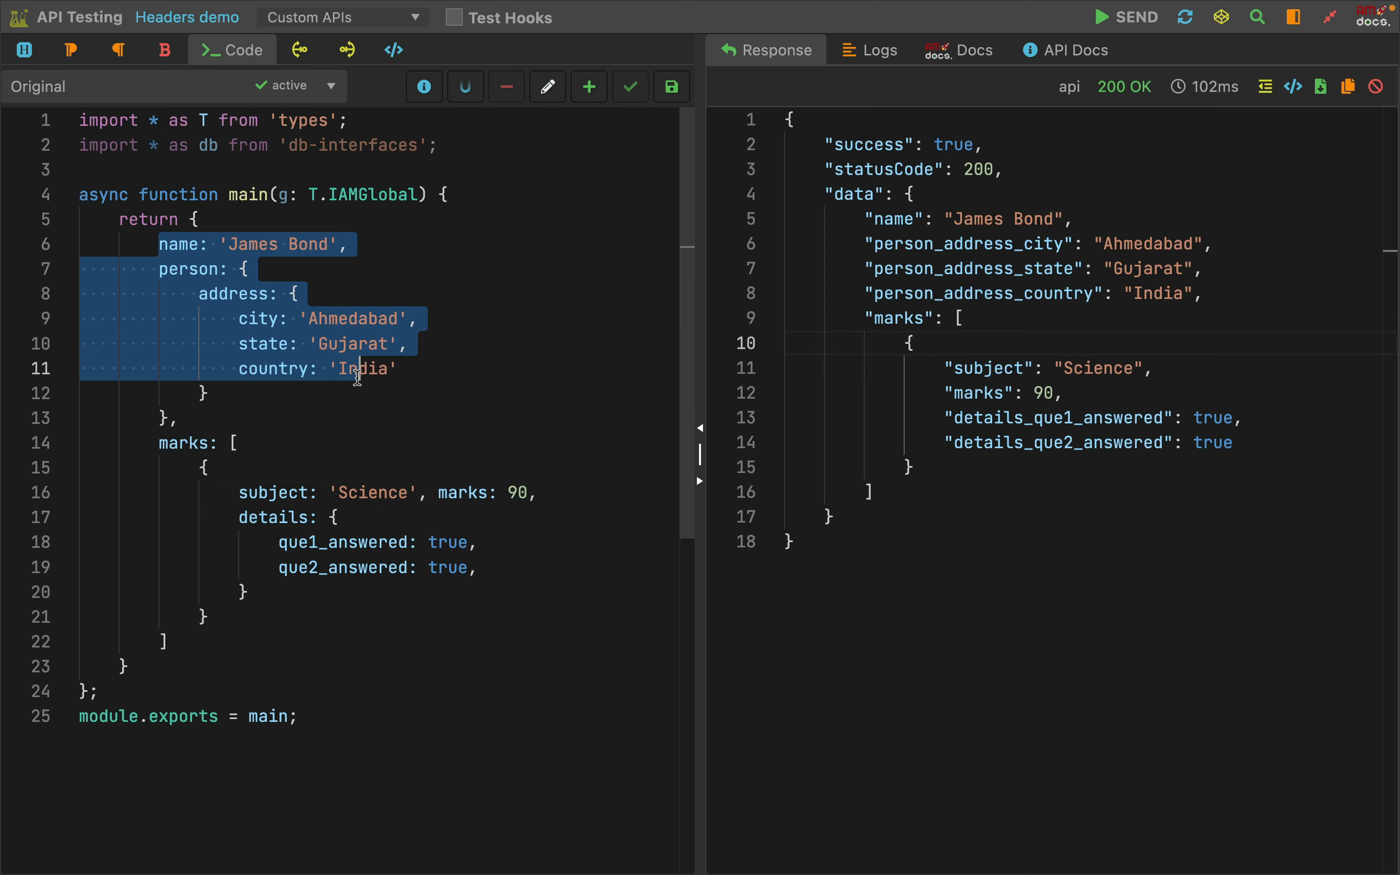
pyautogui.click(498, 394)
pyautogui.moveTo(866, 244); pyautogui.dragTo(1080, 246)
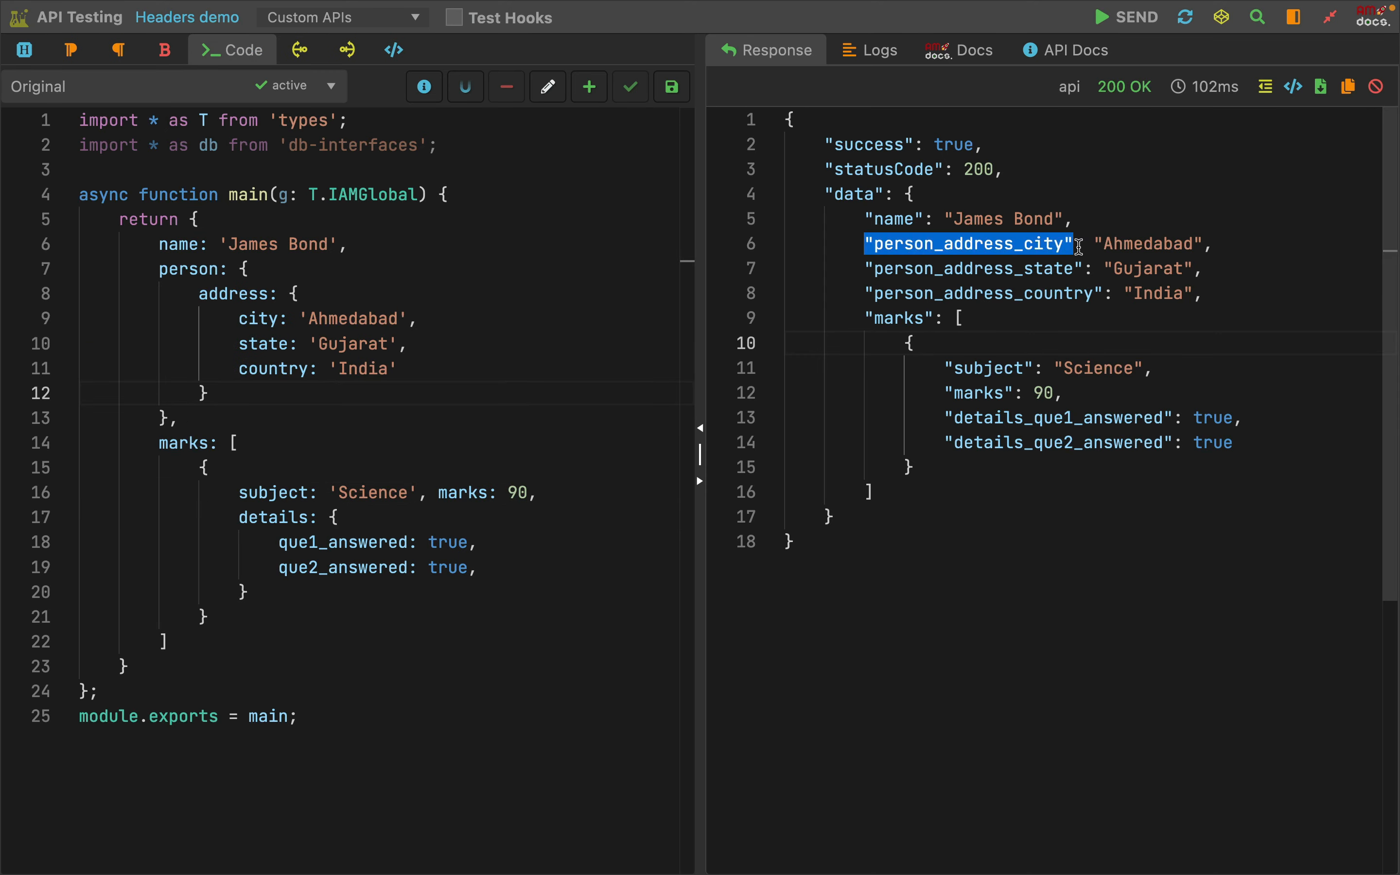
pyautogui.click(1130, 343)
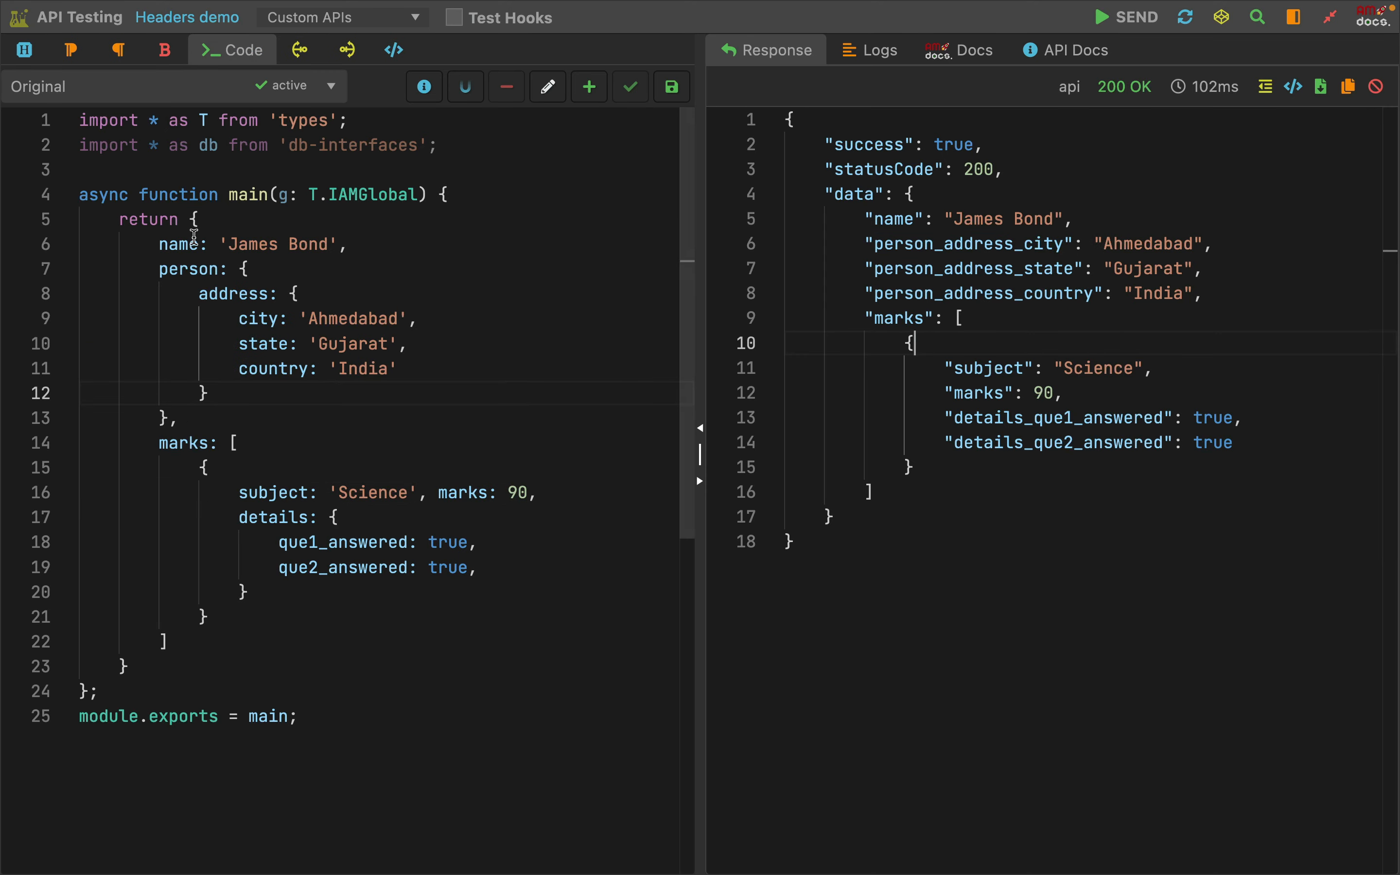
pyautogui.doubleClick(182, 271)
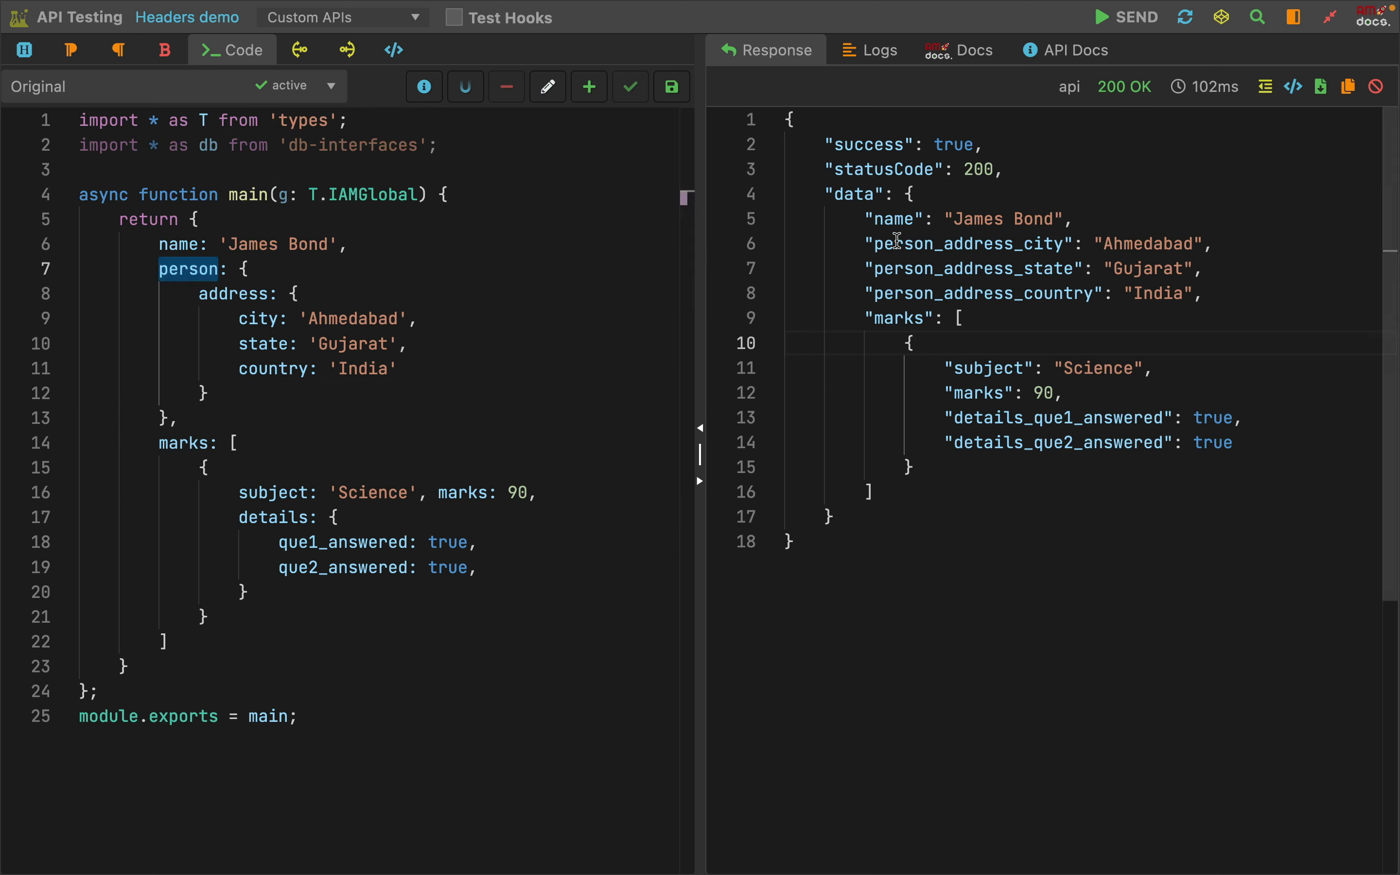
pyautogui.moveTo(935, 245); pyautogui.dragTo(941, 245)
pyautogui.doubleClick(941, 245)
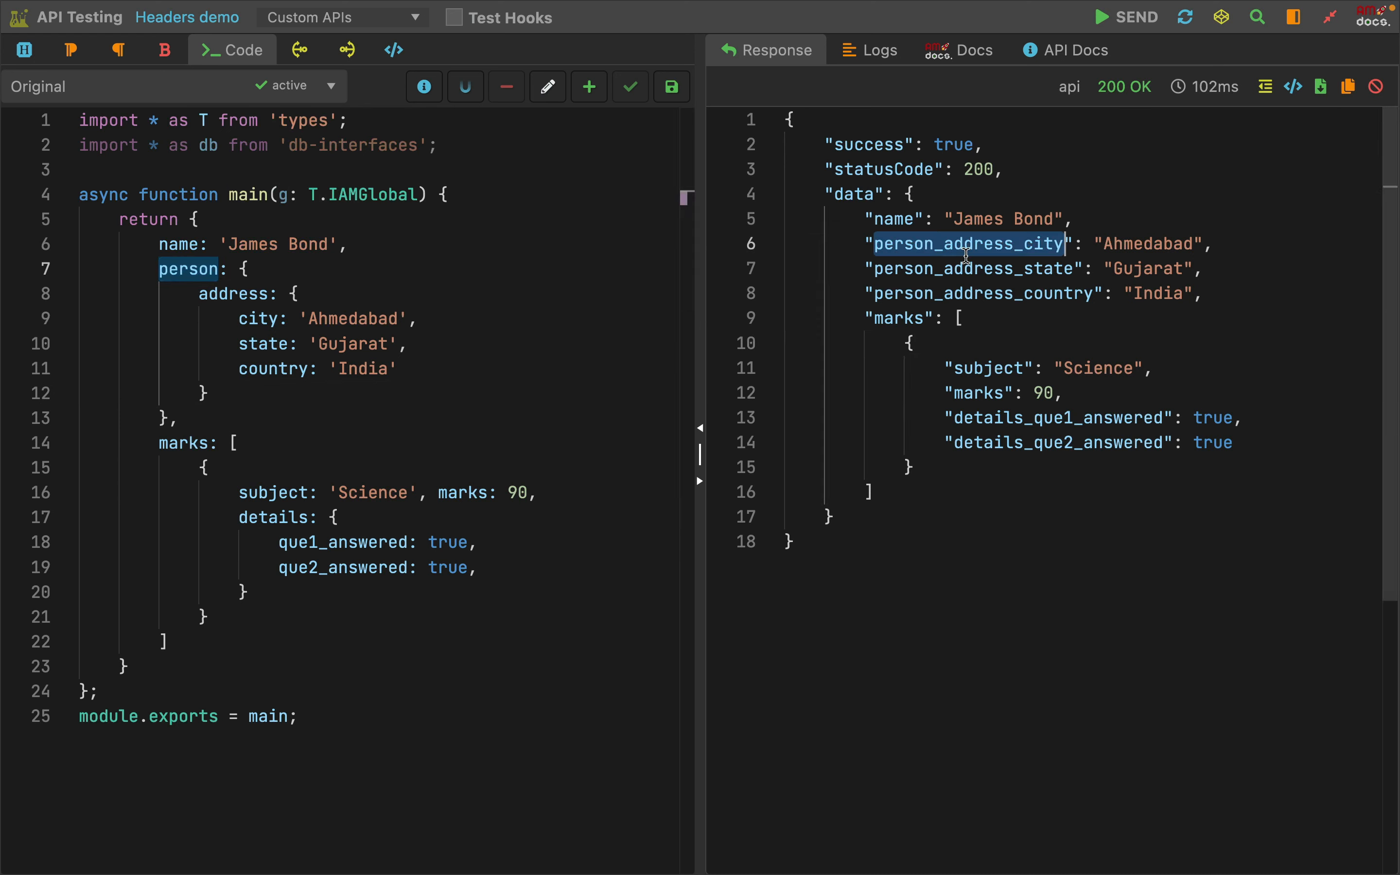
pyautogui.click(1021, 255)
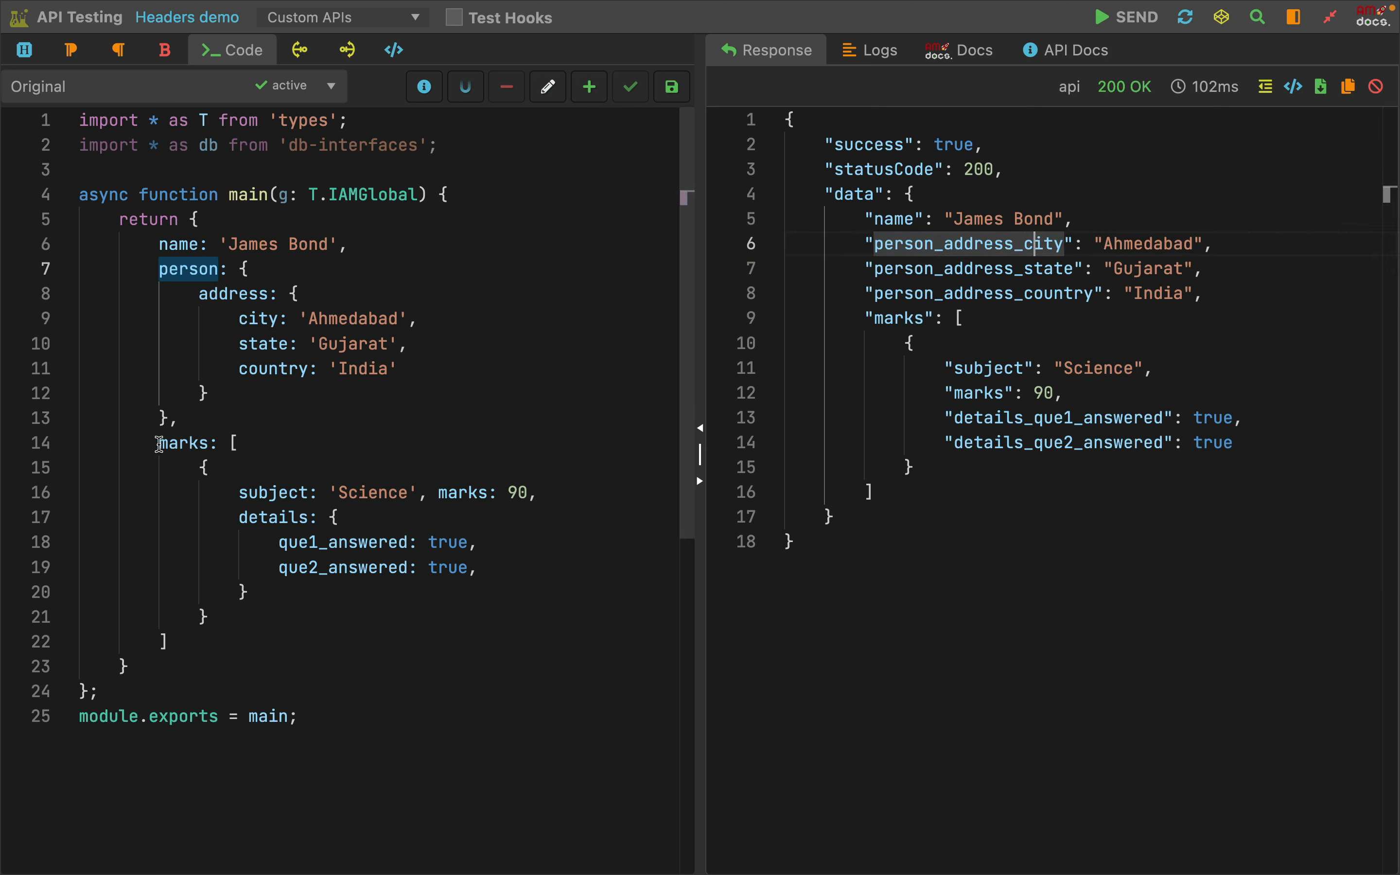
# Review the marks array in the code, including its object with subject, marks and nested details
pyautogui.moveTo(159, 444); pyautogui.dragTo(283, 443)
pyautogui.moveTo(200, 468); pyautogui.dragTo(220, 605)
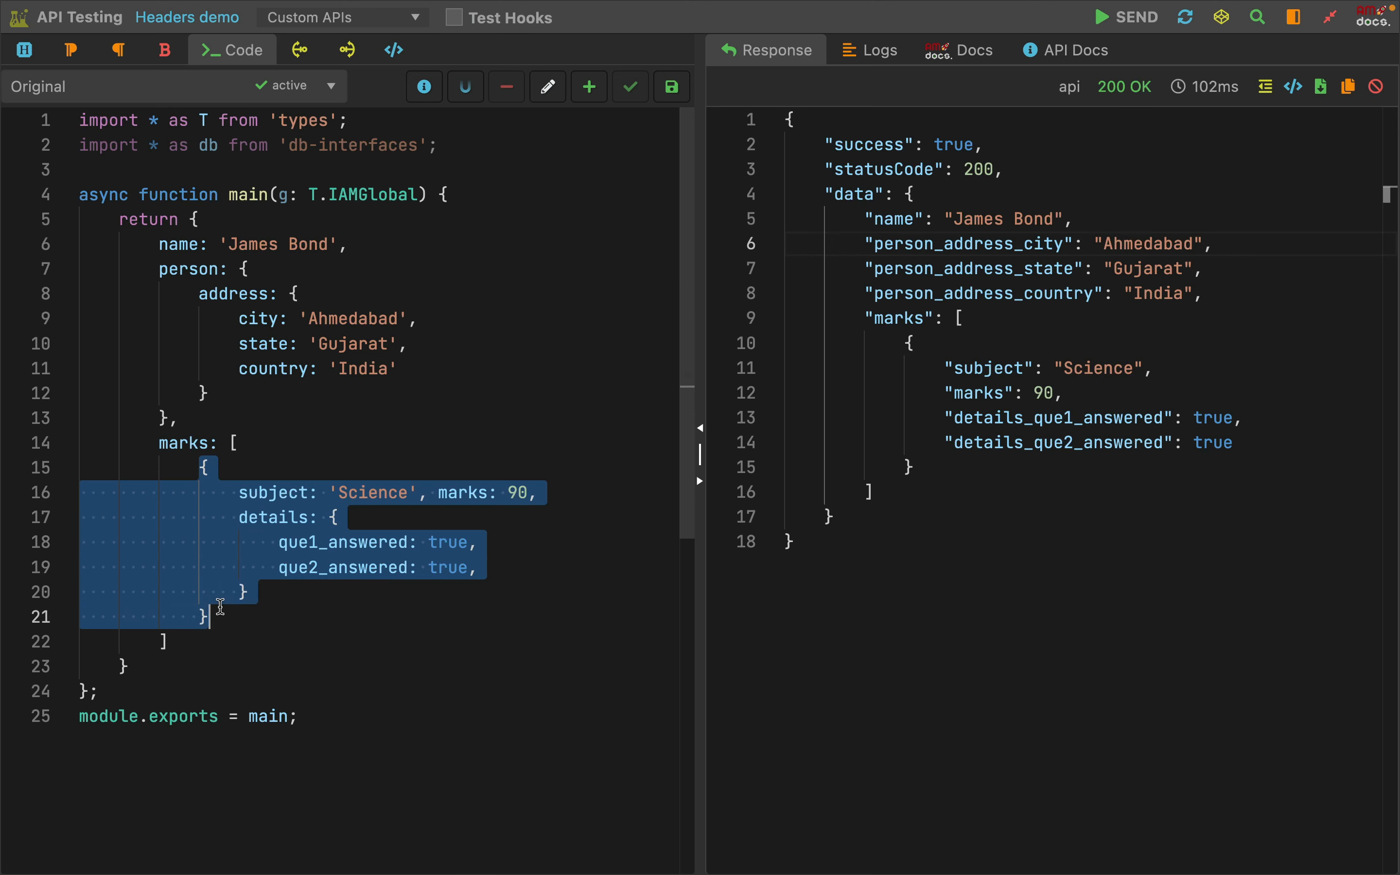
pyautogui.click(220, 606)
pyautogui.moveTo(200, 468); pyautogui.dragTo(227, 606)
pyautogui.click(373, 634)
pyautogui.moveTo(240, 492); pyautogui.dragTo(281, 605)
pyautogui.click(280, 606)
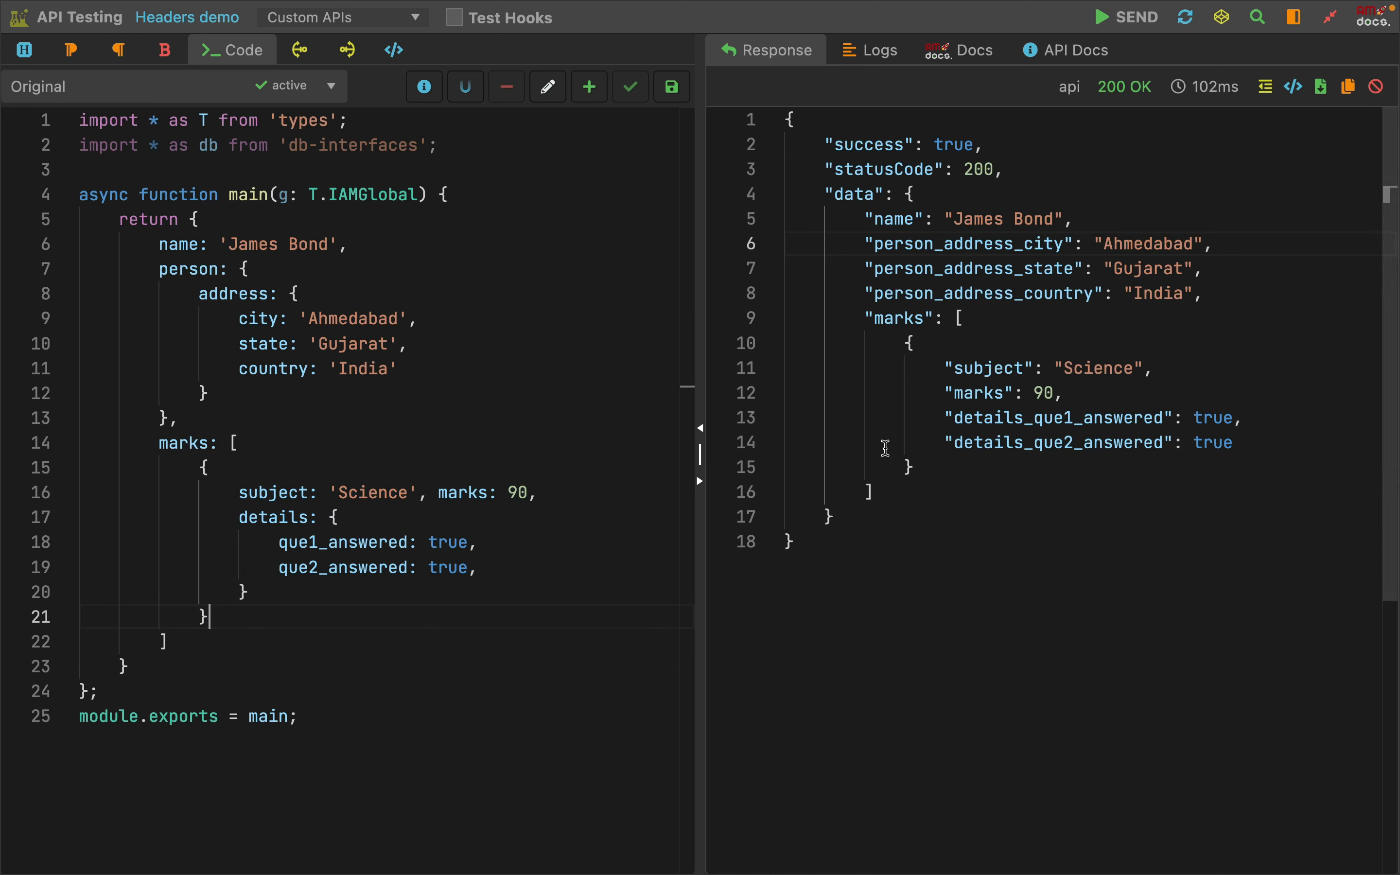
# Compare the response's subject, marks and details_que1_answered keys with the nested details object in the code
pyautogui.doubleClick(987, 374)
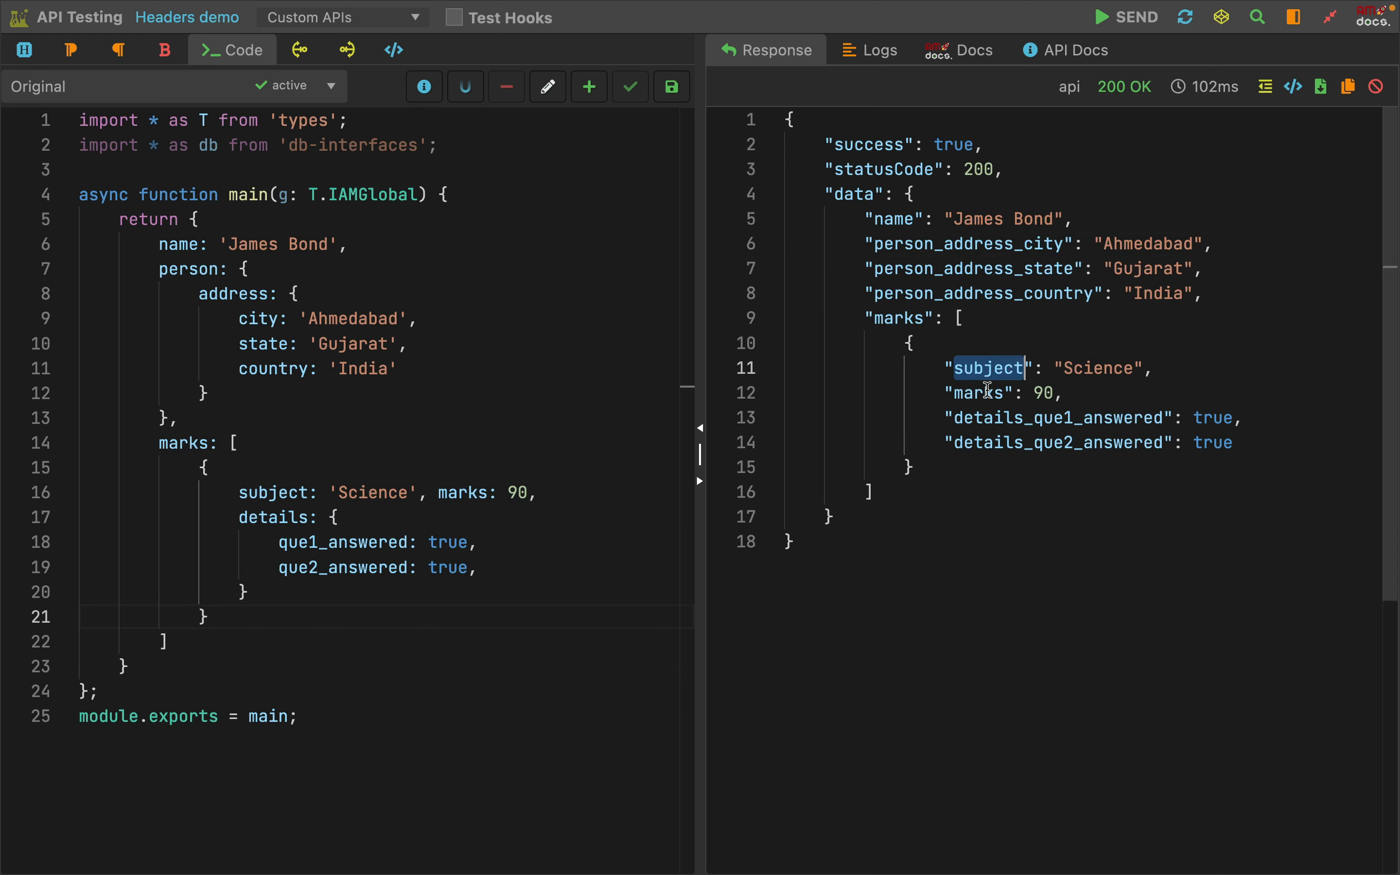
pyautogui.doubleClick(987, 392)
pyautogui.click(459, 492)
pyautogui.doubleClick(1084, 418)
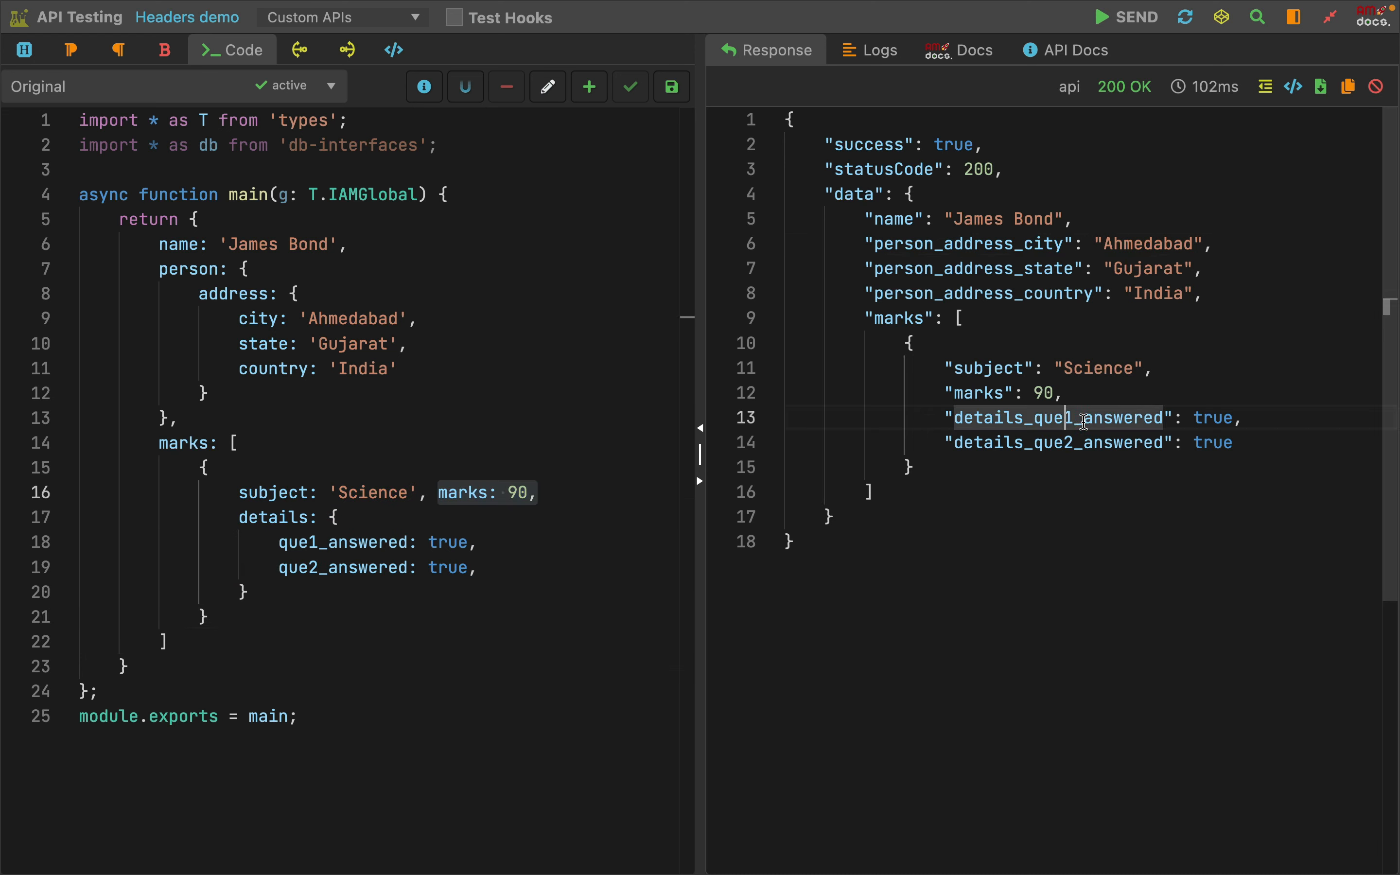
pyautogui.doubleClick(1084, 420)
pyautogui.click(300, 564)
pyautogui.moveTo(329, 520); pyautogui.dragTo(232, 604)
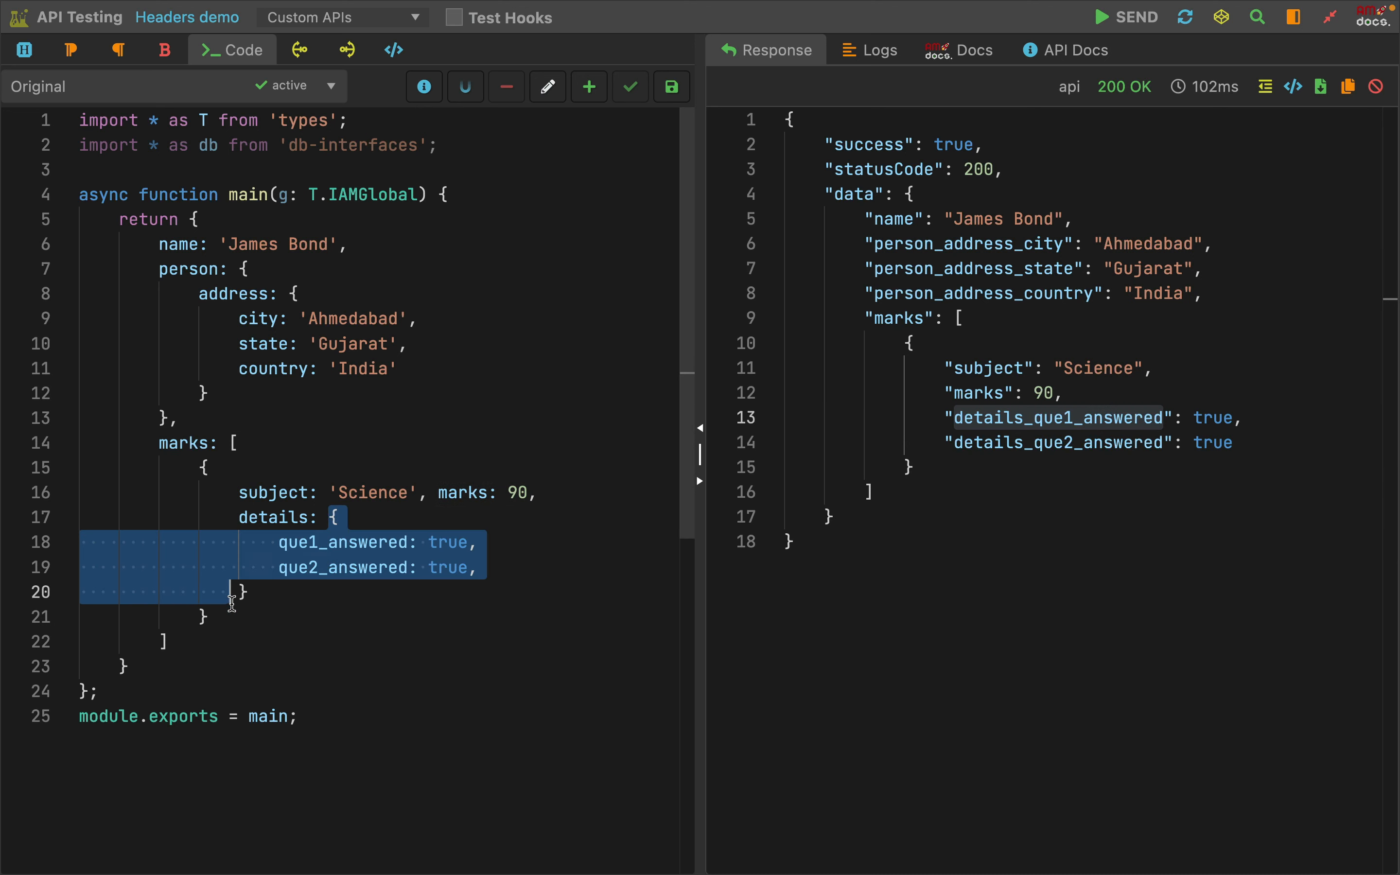
pyautogui.click(328, 609)
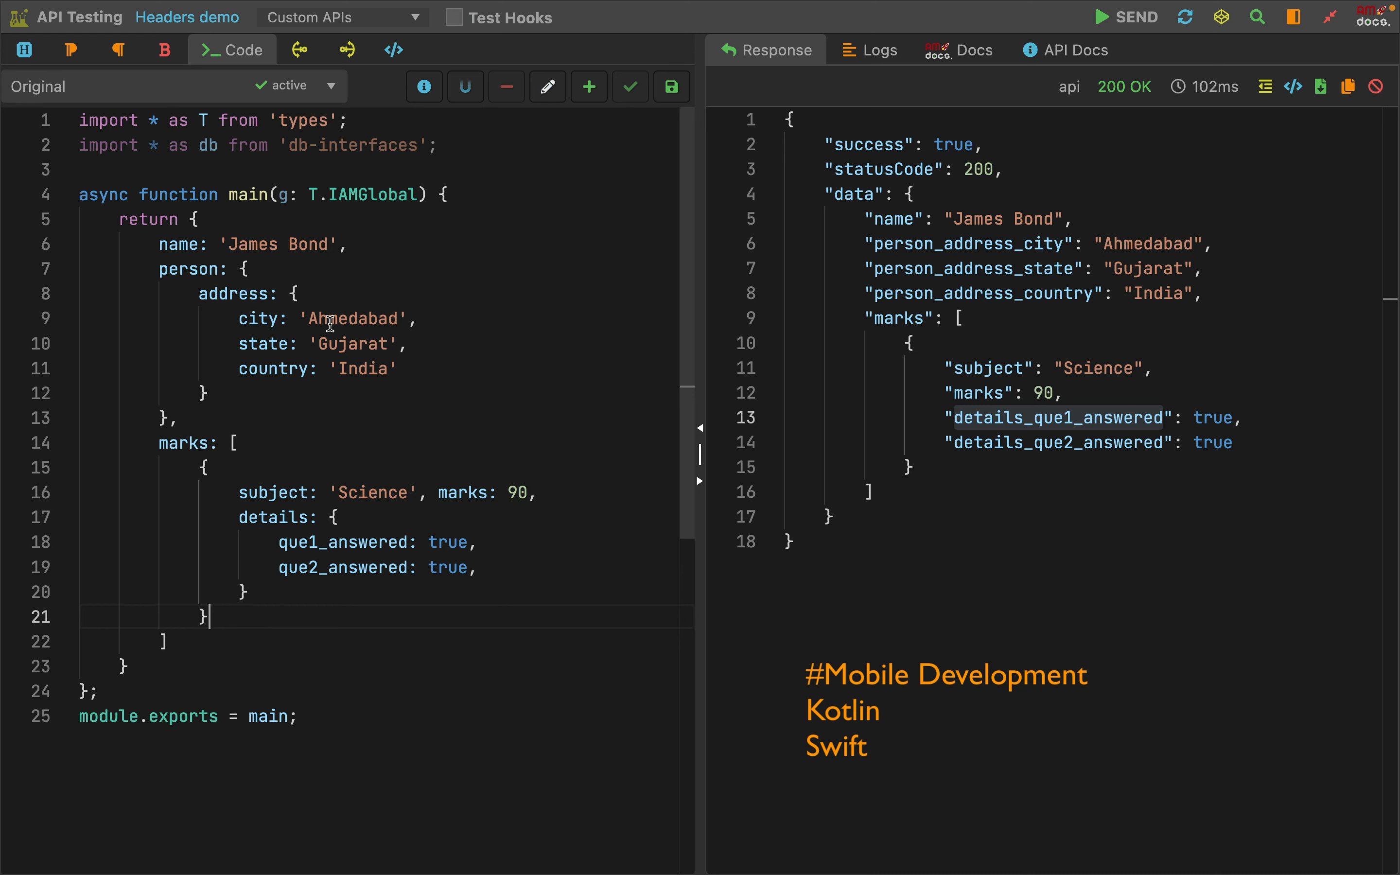
# Examine the code's nested address and person objects against the flattened data object and its person_address_country entry in the response
pyautogui.moveTo(288, 294); pyautogui.dragTo(259, 404)
pyautogui.click(259, 404)
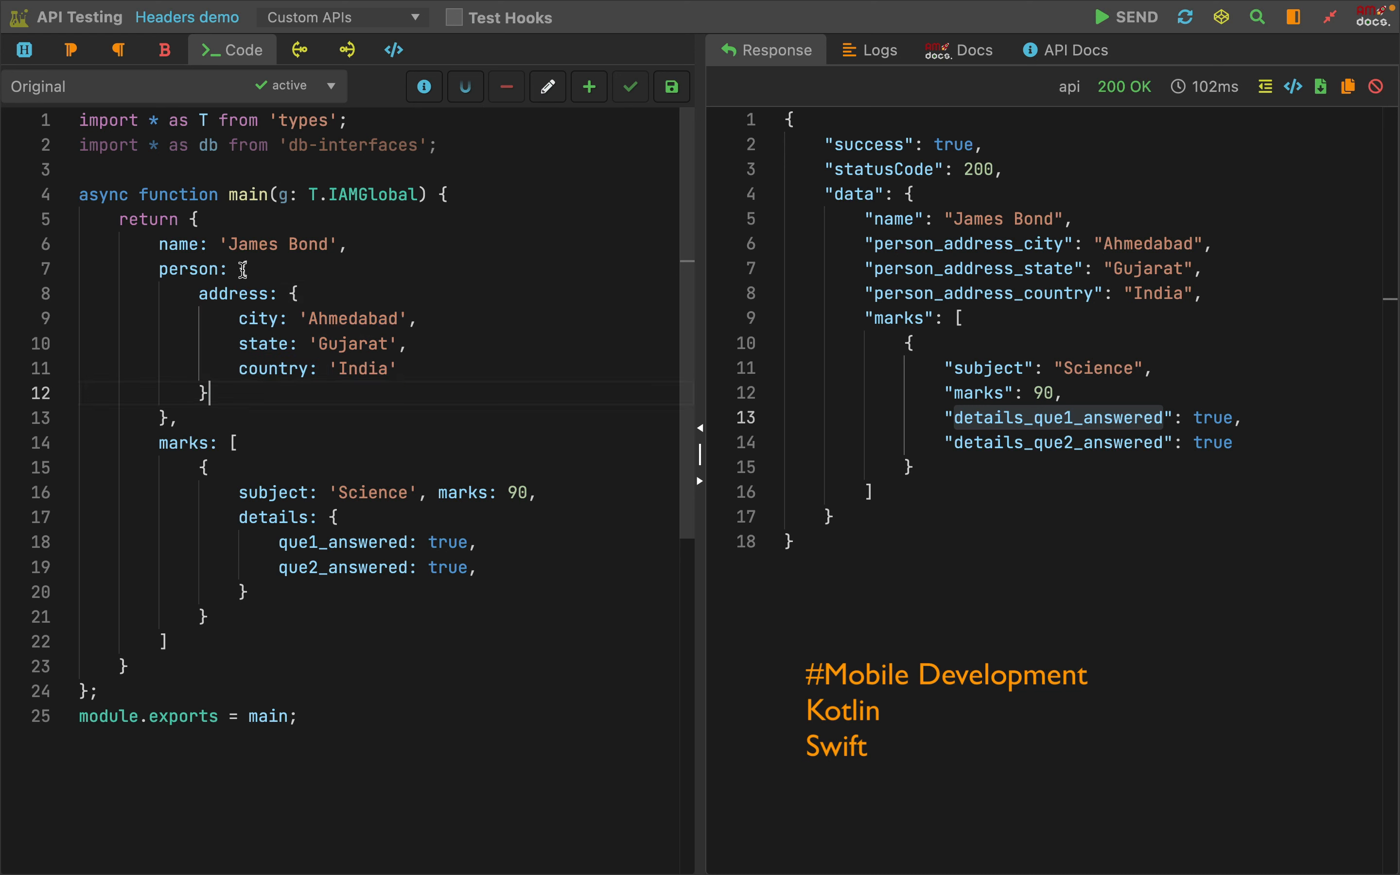
pyautogui.moveTo(240, 270); pyautogui.dragTo(230, 429)
pyautogui.click(230, 430)
pyautogui.moveTo(872, 193); pyautogui.dragTo(891, 460)
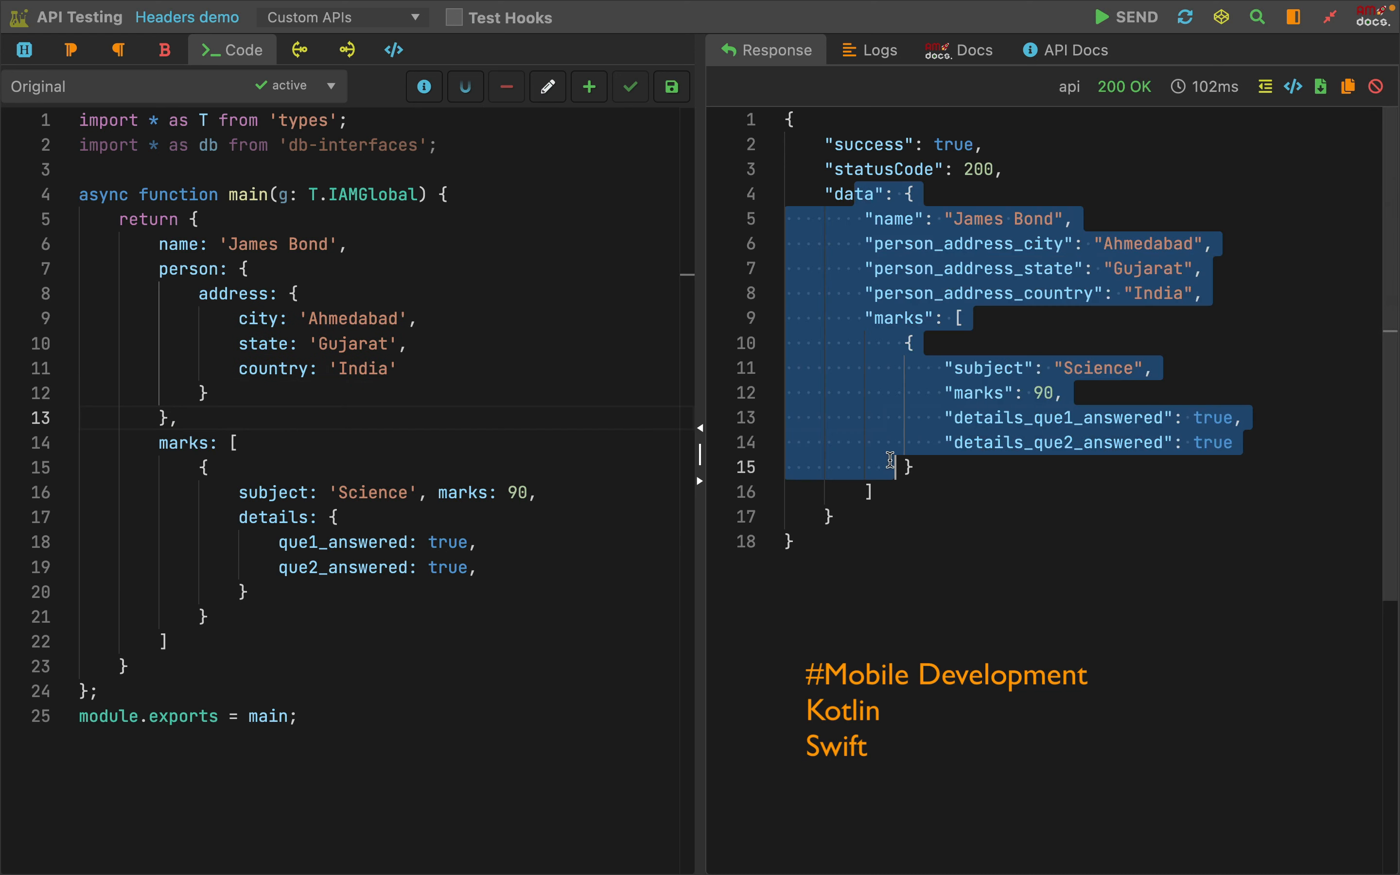
pyautogui.click(974, 546)
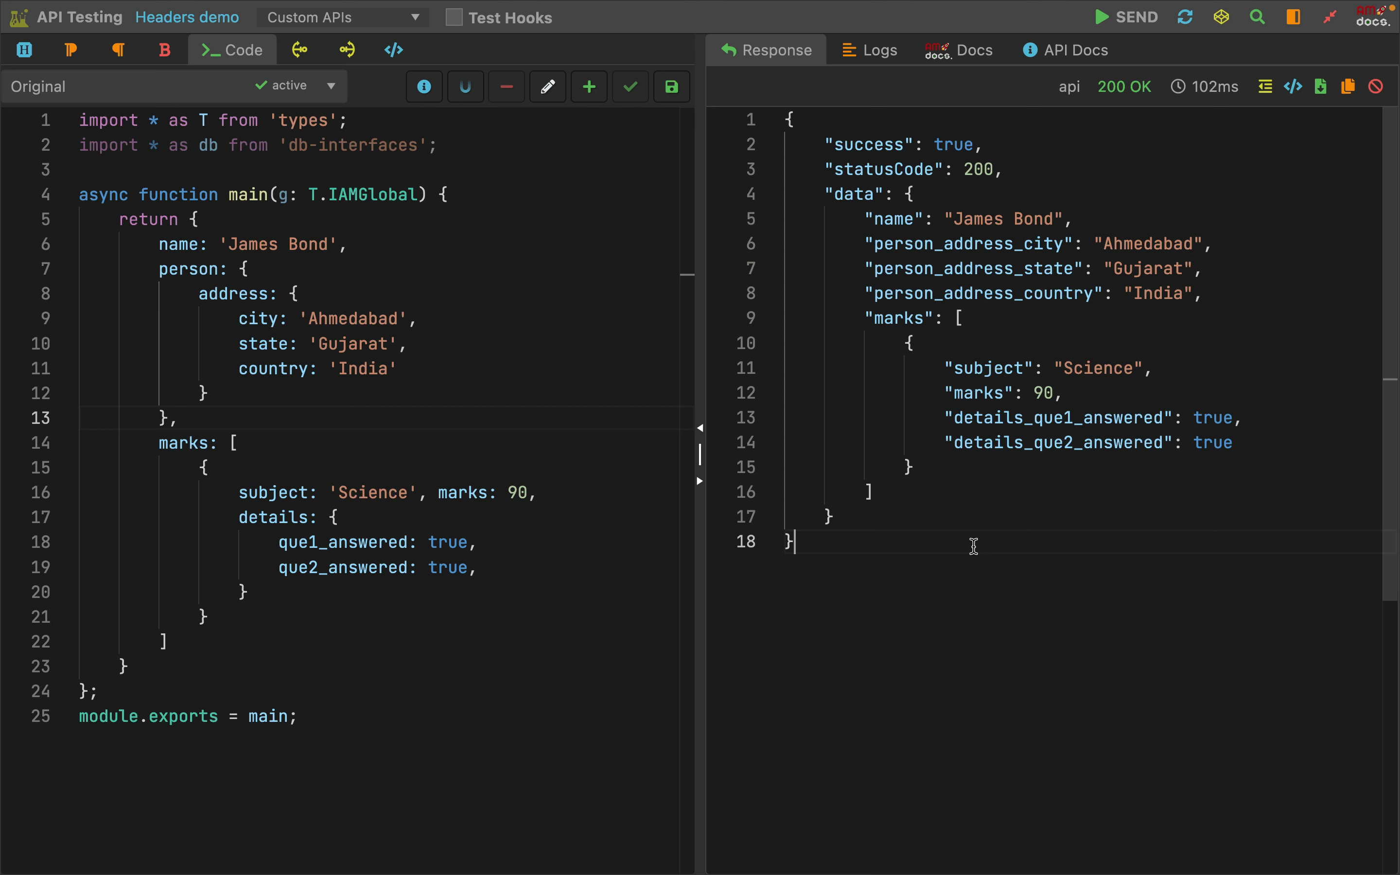
pyautogui.doubleClick(982, 294)
pyautogui.moveTo(1114, 292); pyautogui.dragTo(1268, 297)
pyautogui.click(1142, 513)
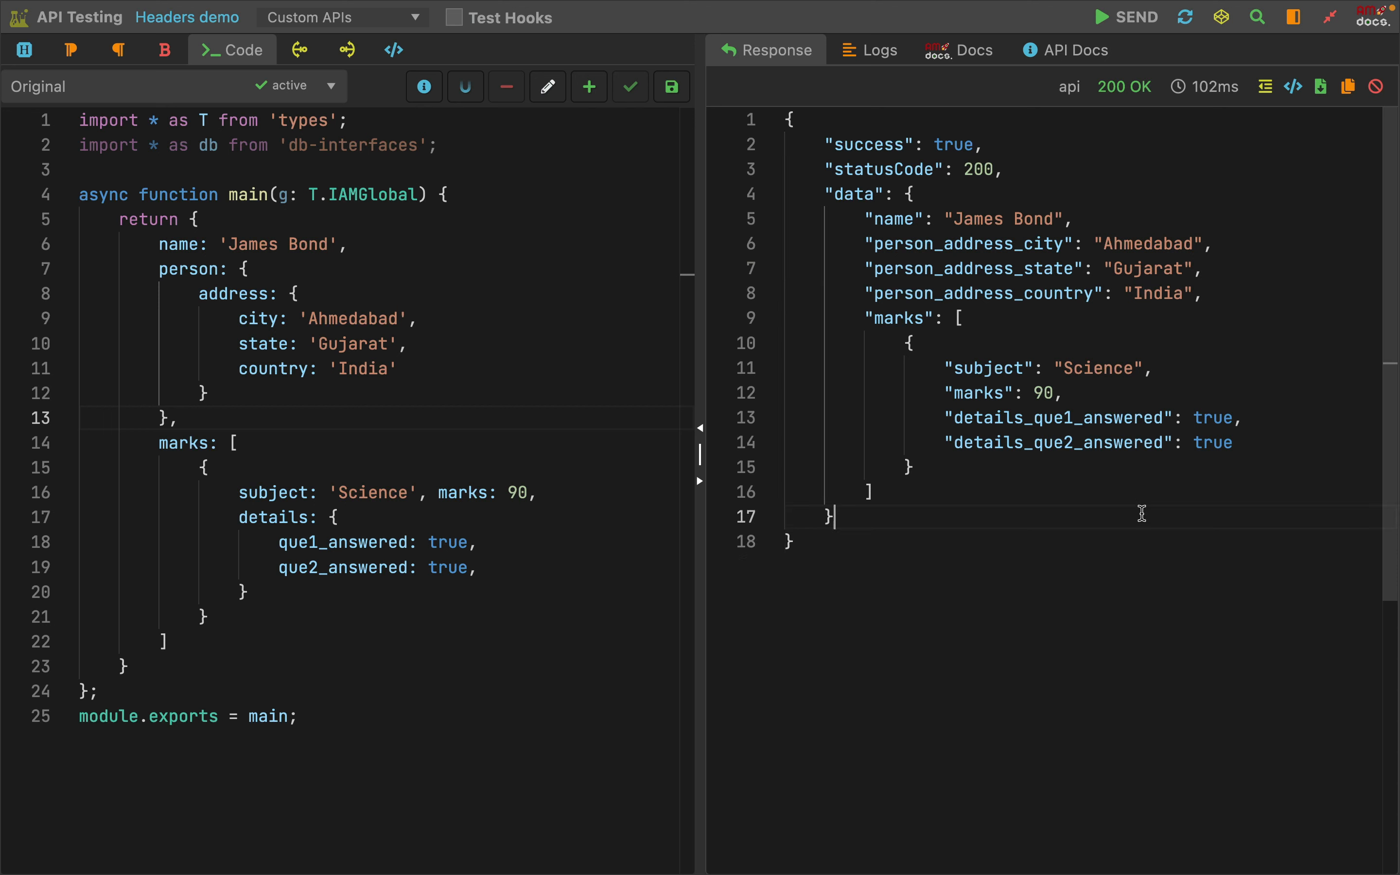
pyautogui.click(1041, 662)
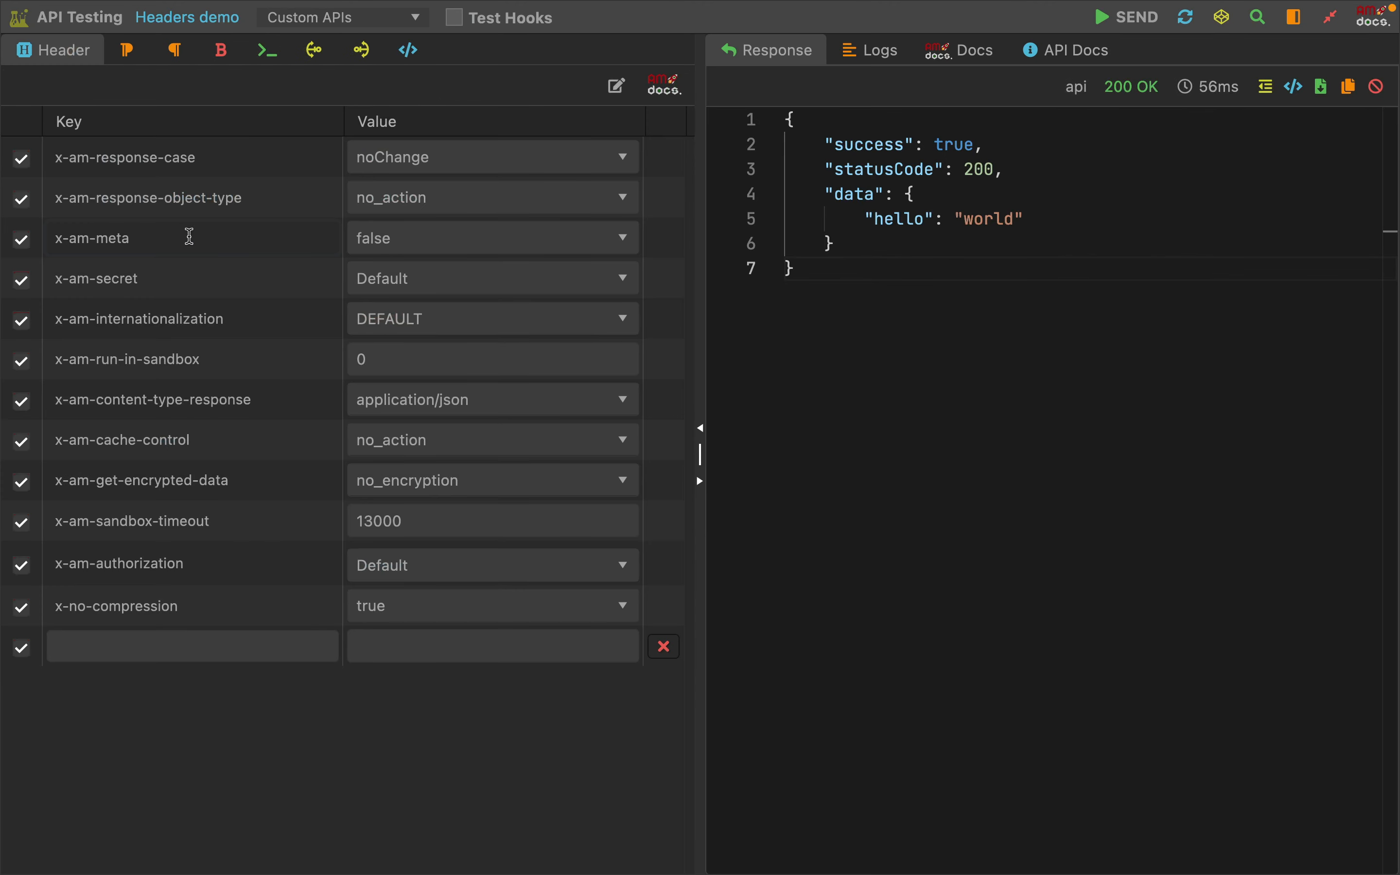
# Send the hello world request with the x-am-meta header at false and check its response
pyautogui.moveTo(188, 238); pyautogui.dragTo(56, 234)
pyautogui.click(144, 245)
pyautogui.click(1132, 21)
pyautogui.click(1131, 21)
# Set the x-am-meta header to true, send the request and review the meta object in the response
pyautogui.click(409, 240)
pyautogui.click(374, 320)
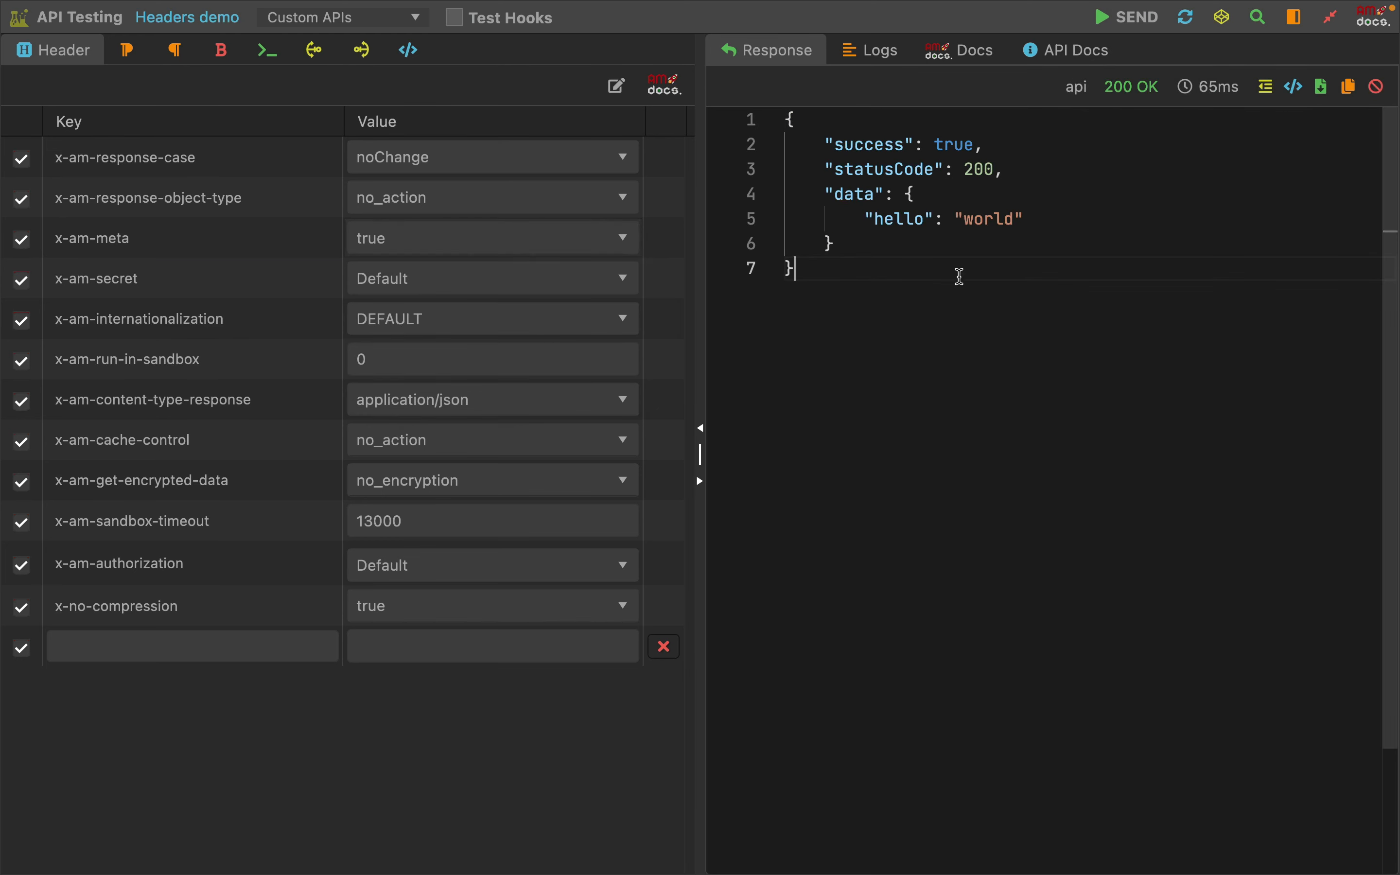
pyautogui.click(1118, 20)
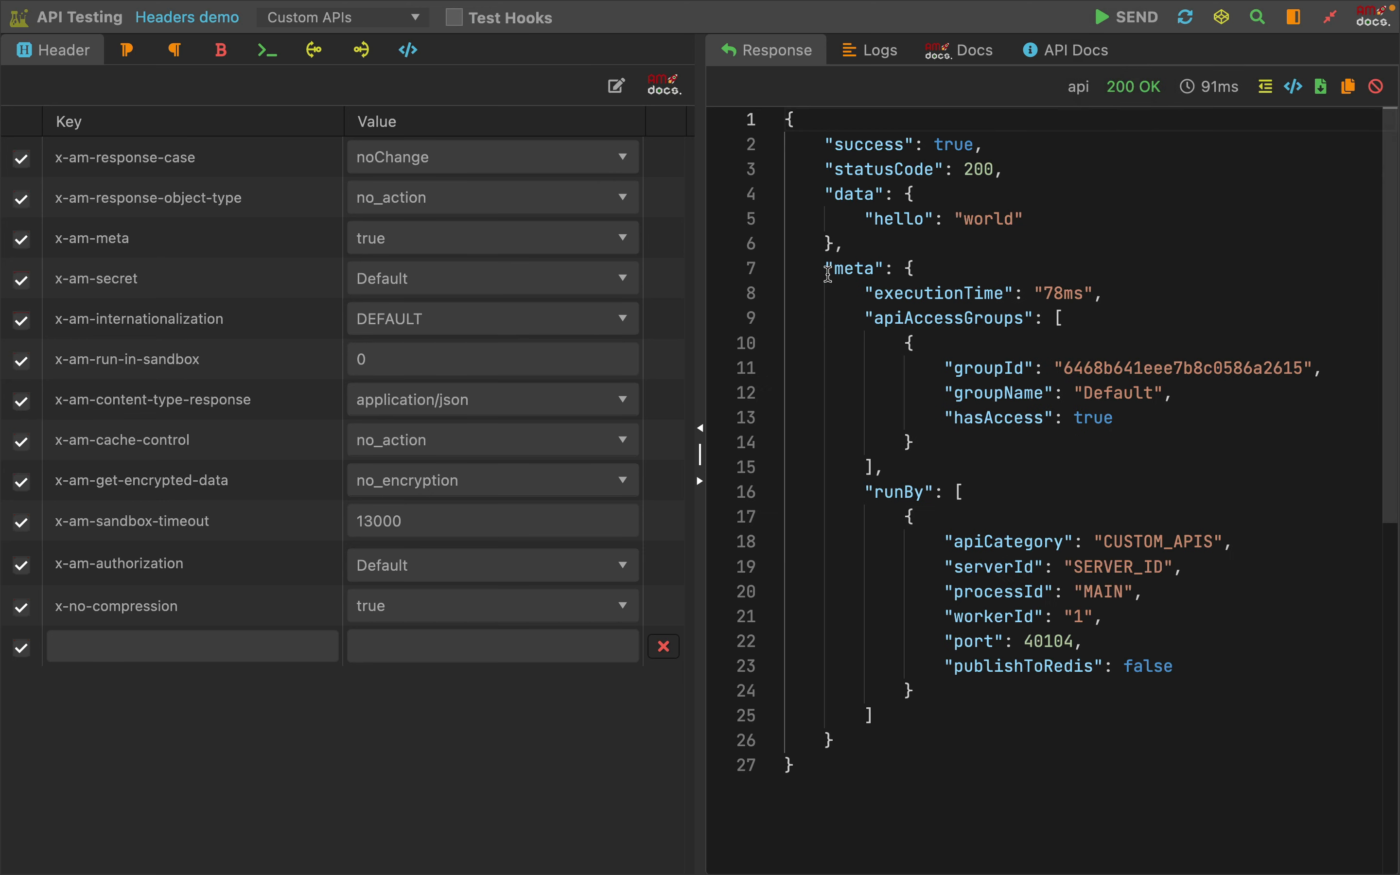
pyautogui.moveTo(829, 273); pyautogui.dragTo(850, 739)
pyautogui.click(1059, 504)
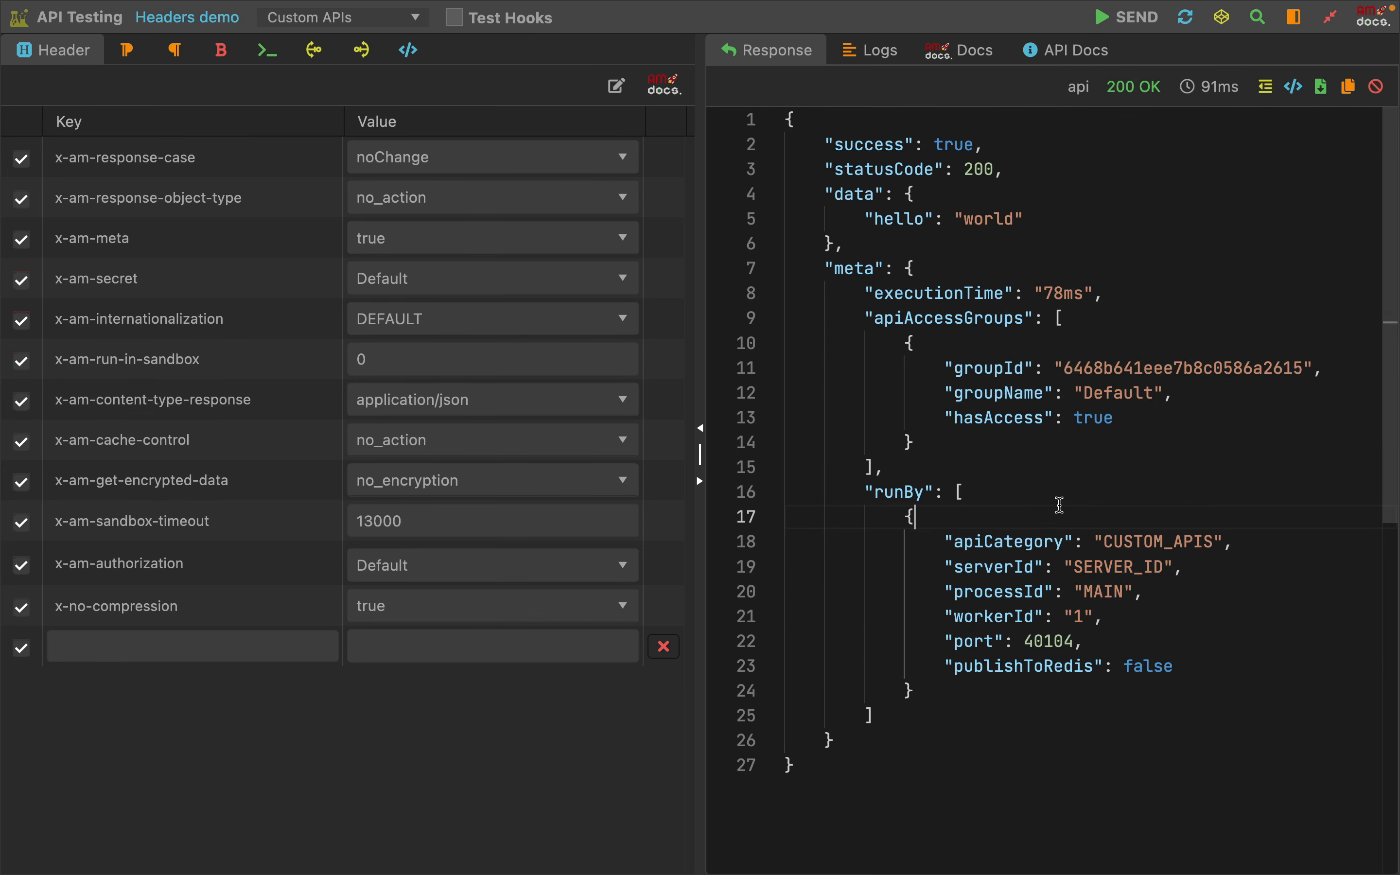
# Inspect executionTime in the meta object and resend the request several times to compare the execution times
pyautogui.moveTo(861, 289); pyautogui.dragTo(1106, 293)
pyautogui.click(1143, 296)
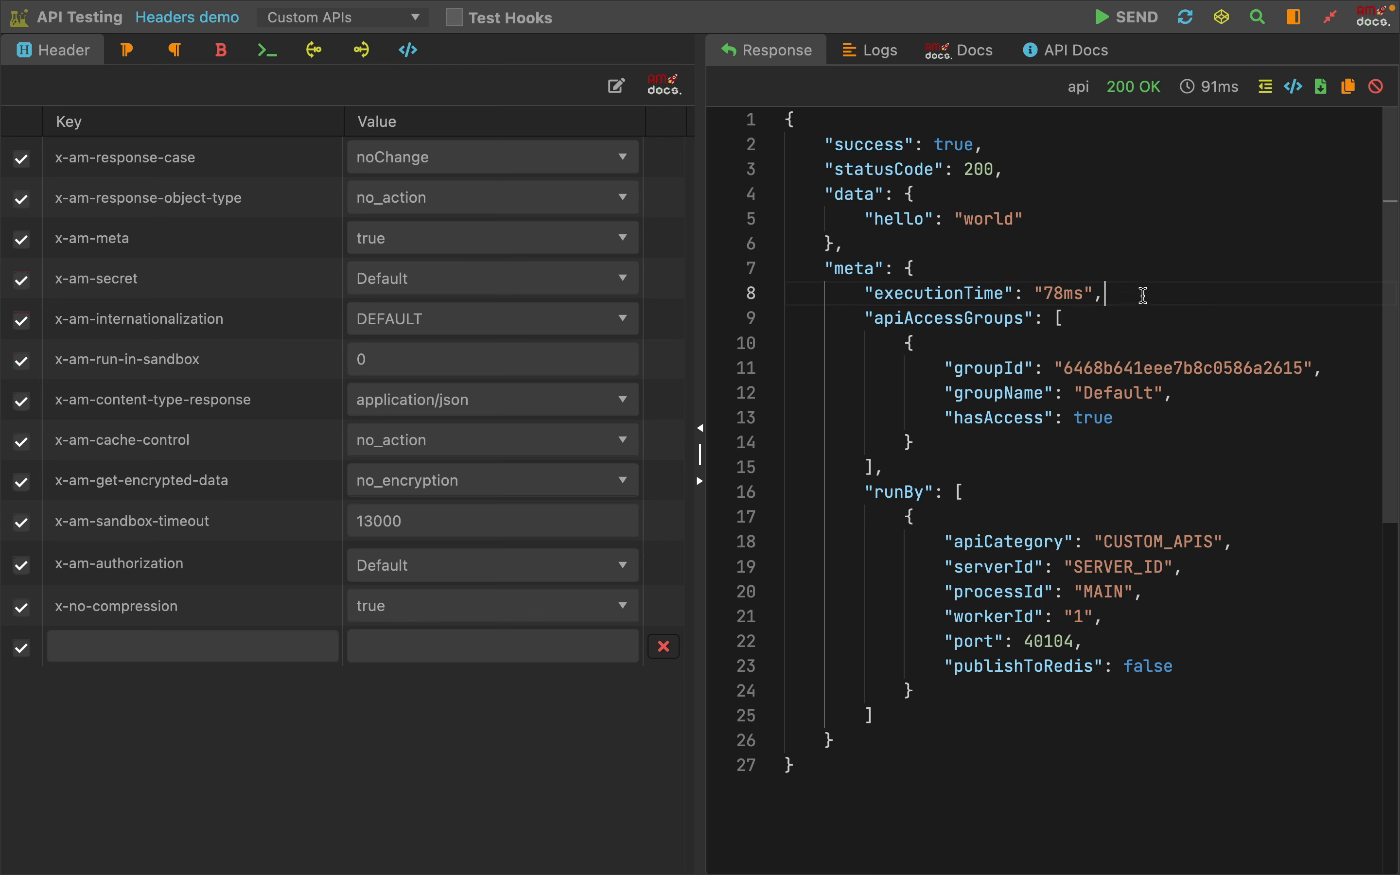
pyautogui.doubleClick(1067, 295)
pyautogui.click(1151, 311)
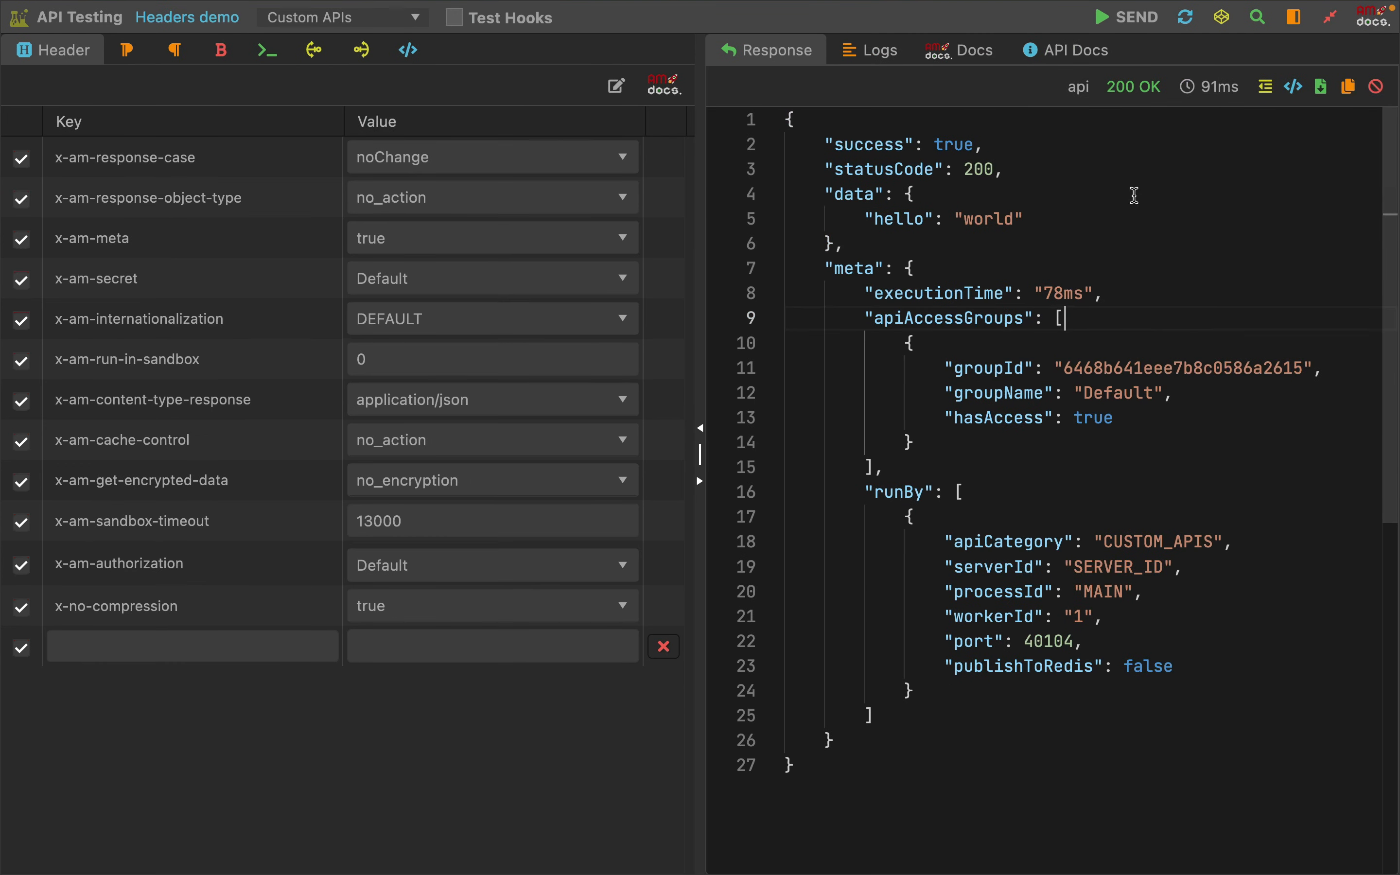
pyautogui.click(1129, 18)
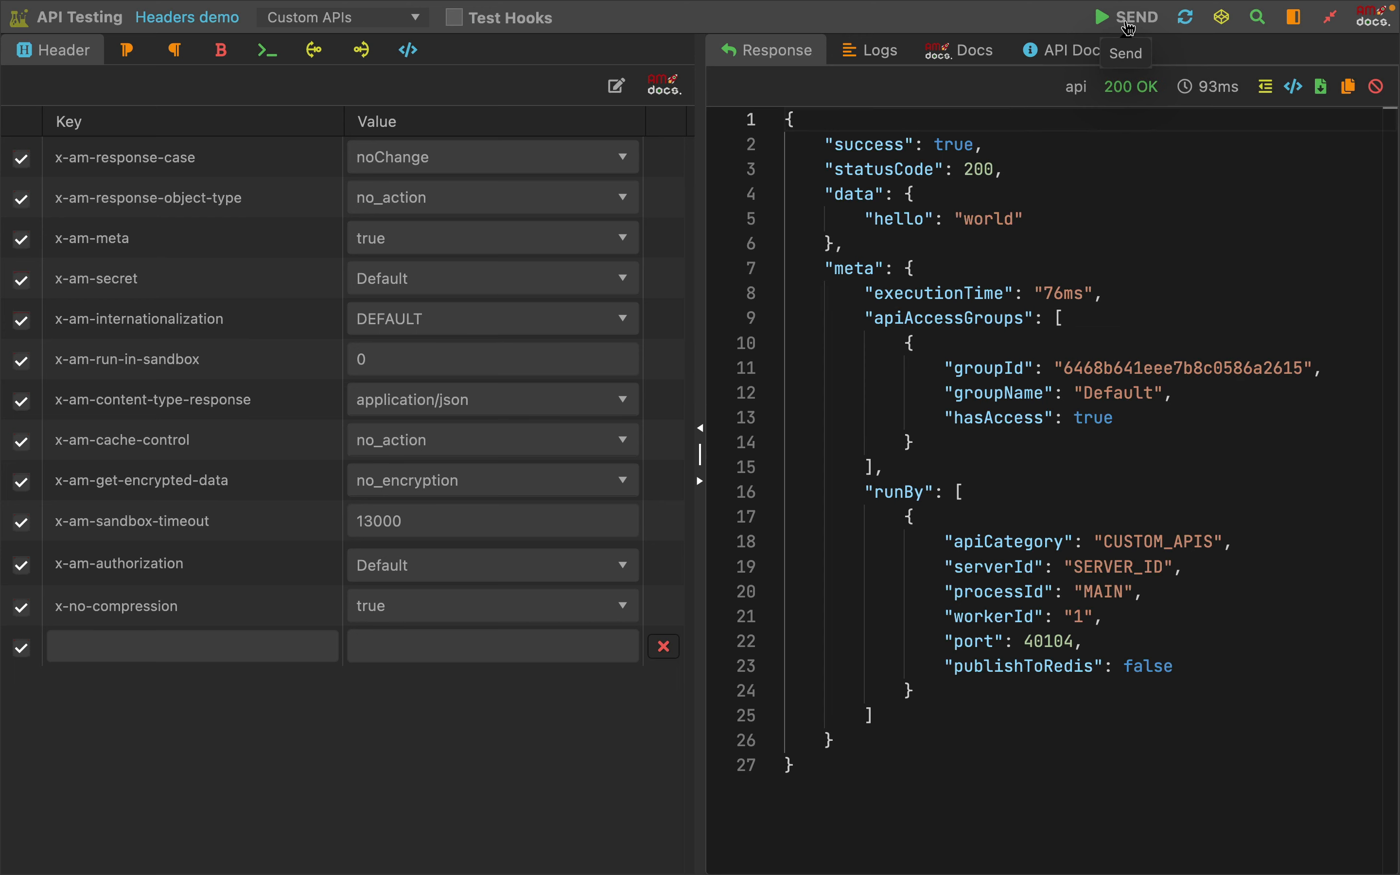
pyautogui.click(1128, 18)
pyautogui.click(1128, 17)
pyautogui.click(1128, 17)
# Examine the apiAccessGroups entry in the meta object, including its groupName and hasAccess fields
pyautogui.click(1023, 416)
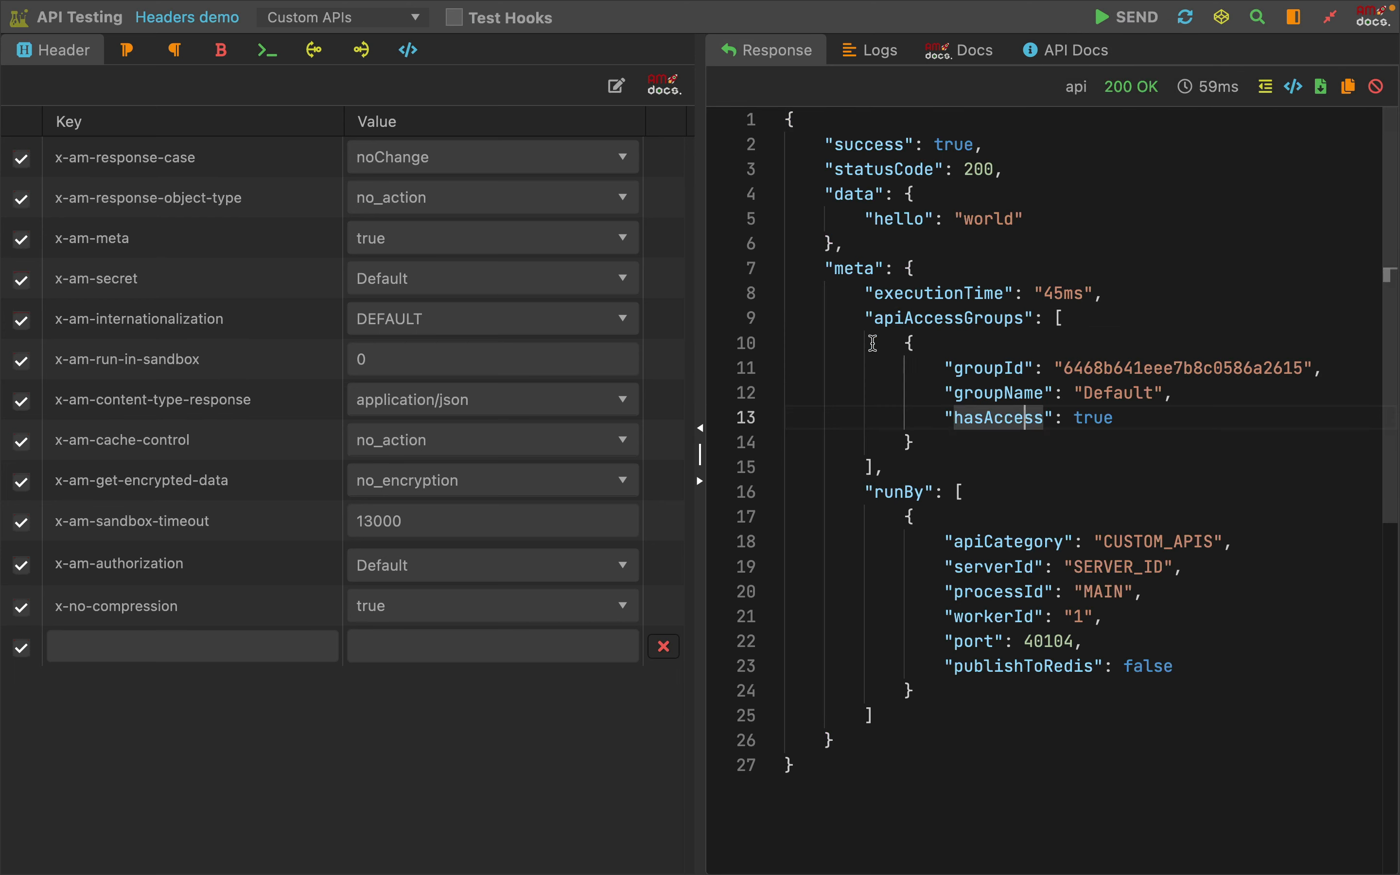
pyautogui.moveTo(876, 320); pyautogui.dragTo(1119, 321)
pyautogui.doubleClick(1120, 394)
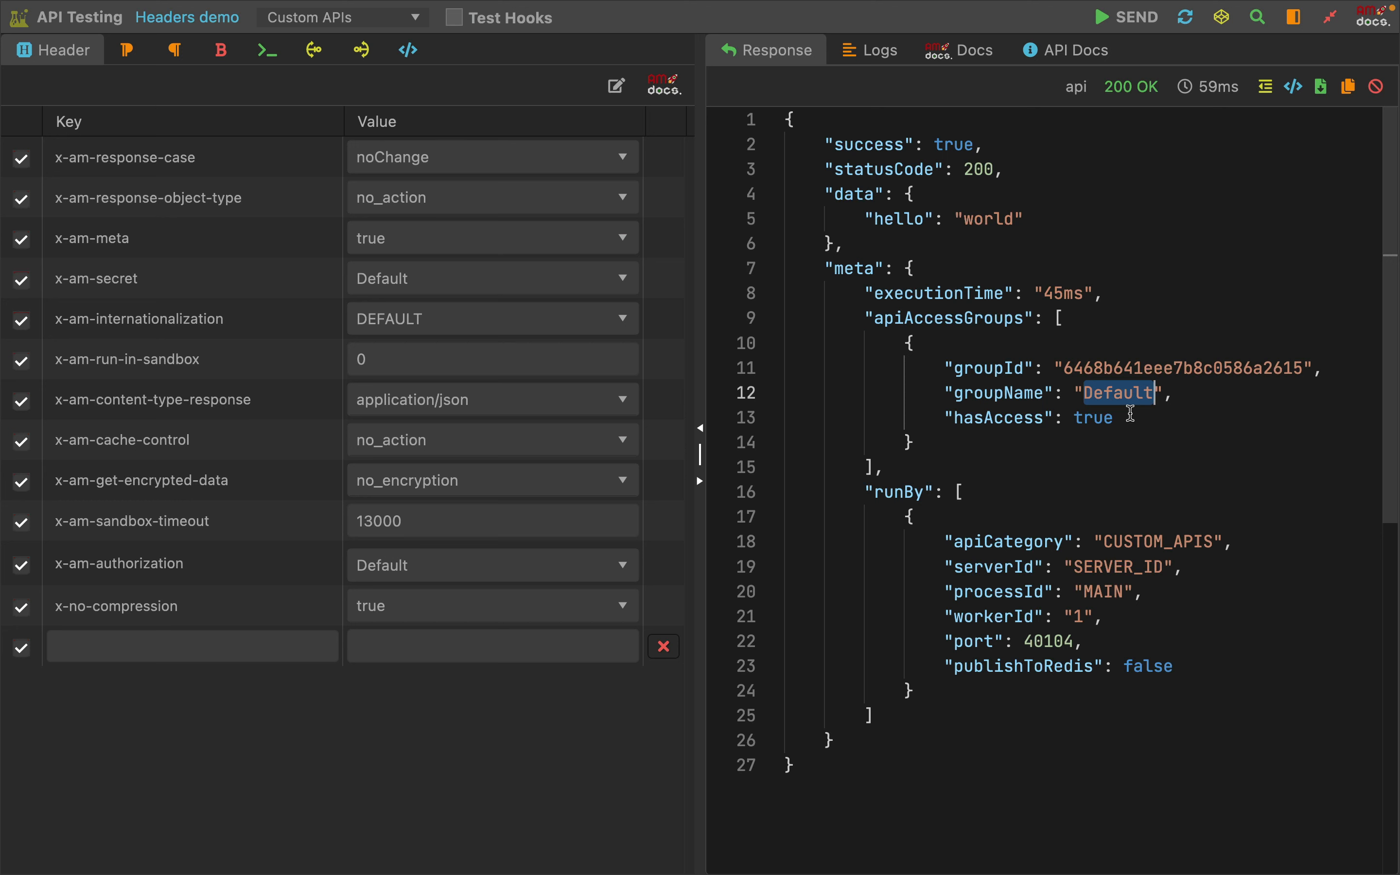
pyautogui.click(1071, 442)
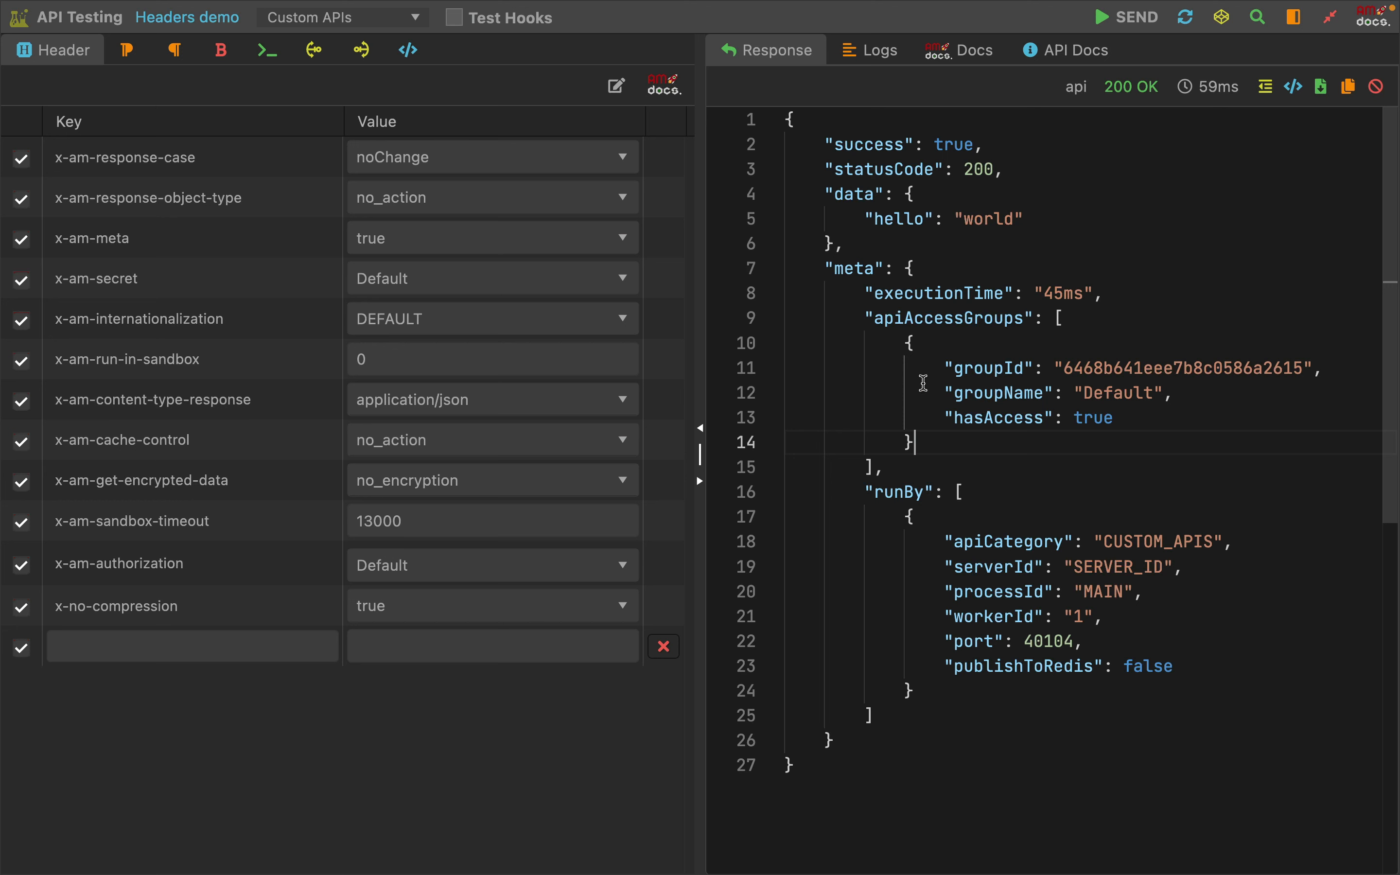
pyautogui.moveTo(925, 388); pyautogui.dragTo(1195, 404)
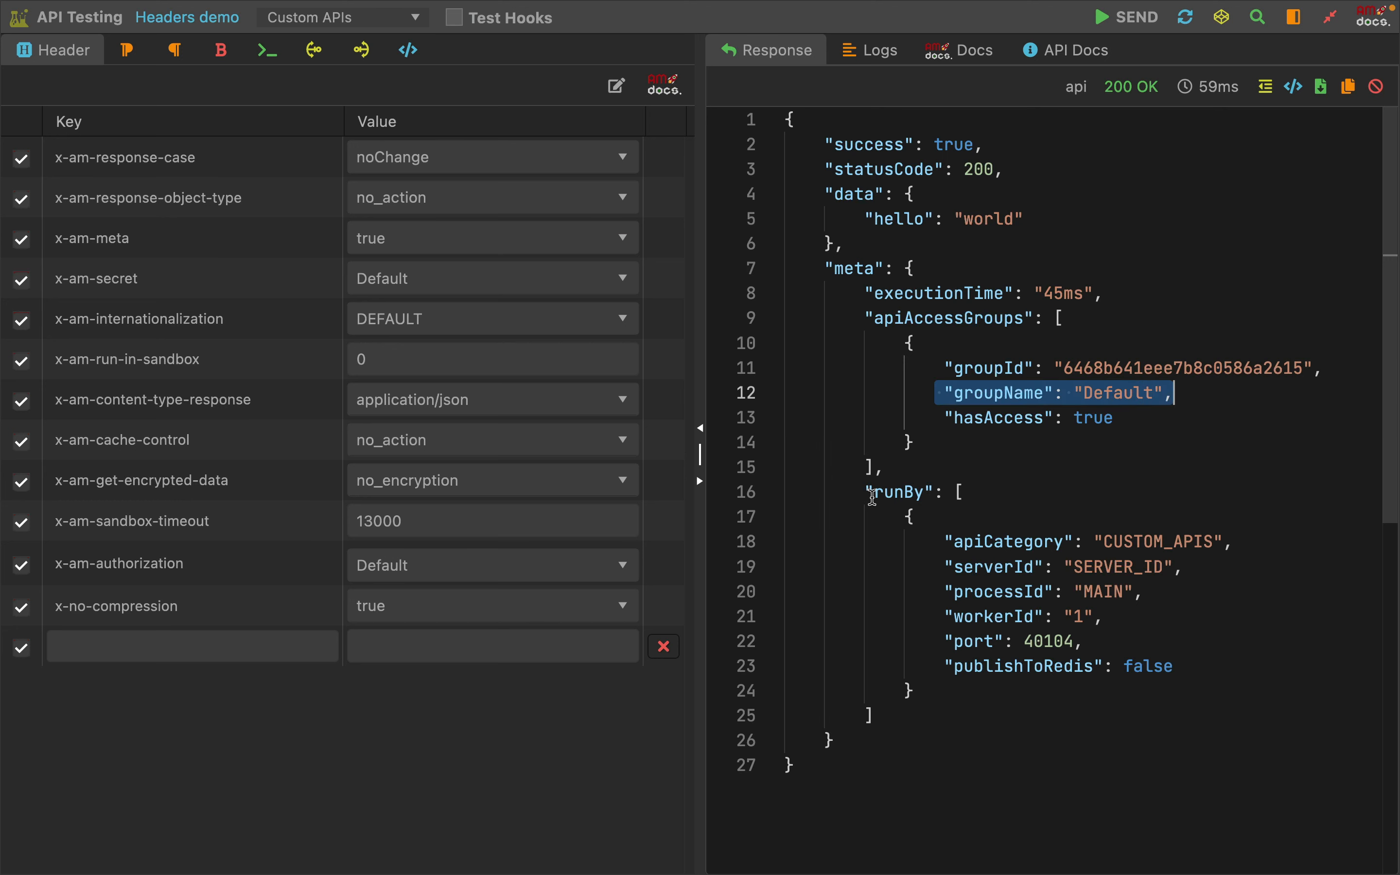
# Examine the serverId, processId, workerId and port fields under runBy in the meta object
pyautogui.moveTo(1014, 570); pyautogui.dragTo(1230, 572)
pyautogui.moveTo(943, 593); pyautogui.dragTo(1186, 599)
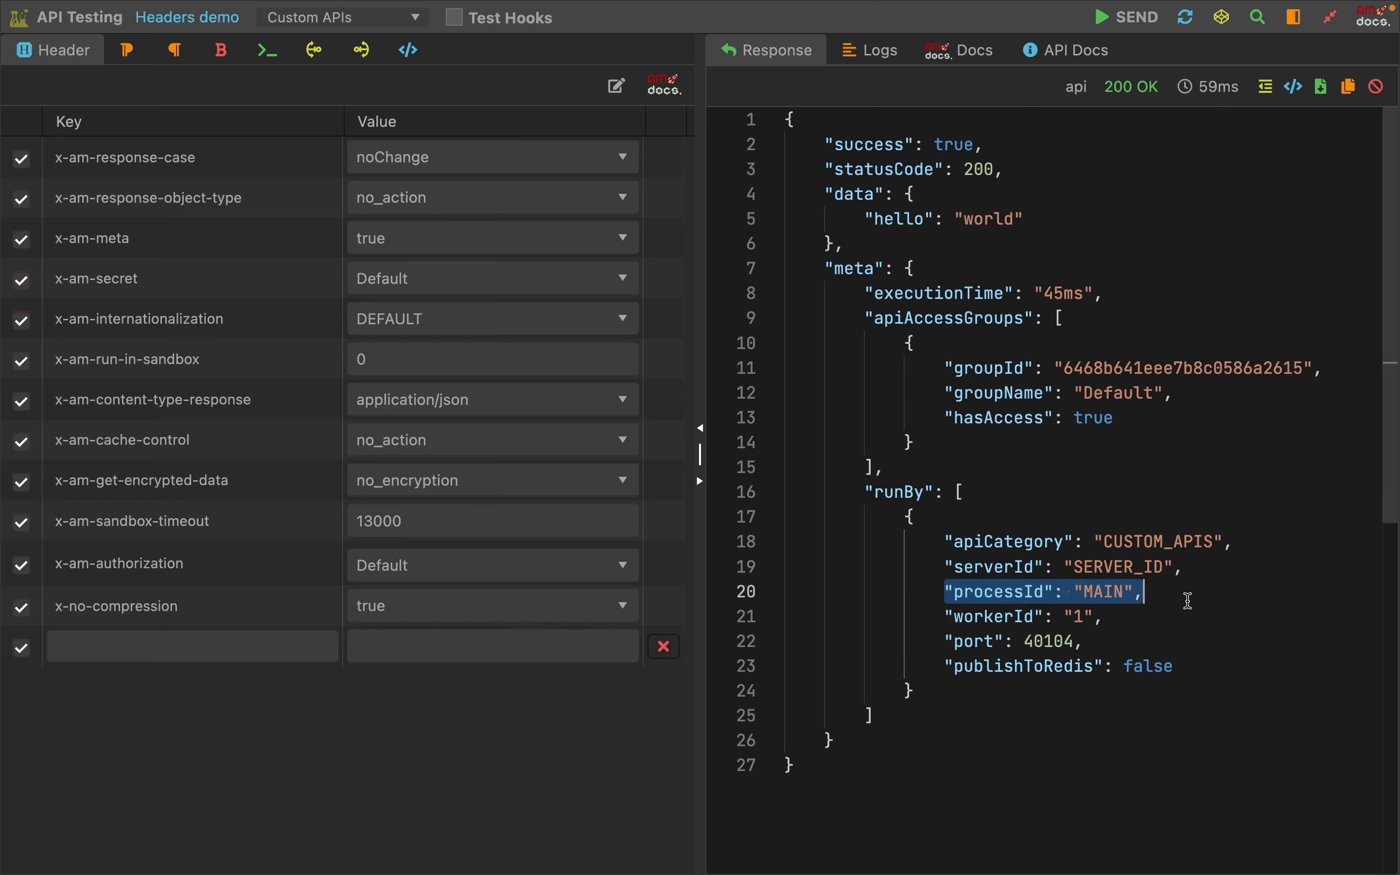
pyautogui.moveTo(944, 617); pyautogui.dragTo(1189, 616)
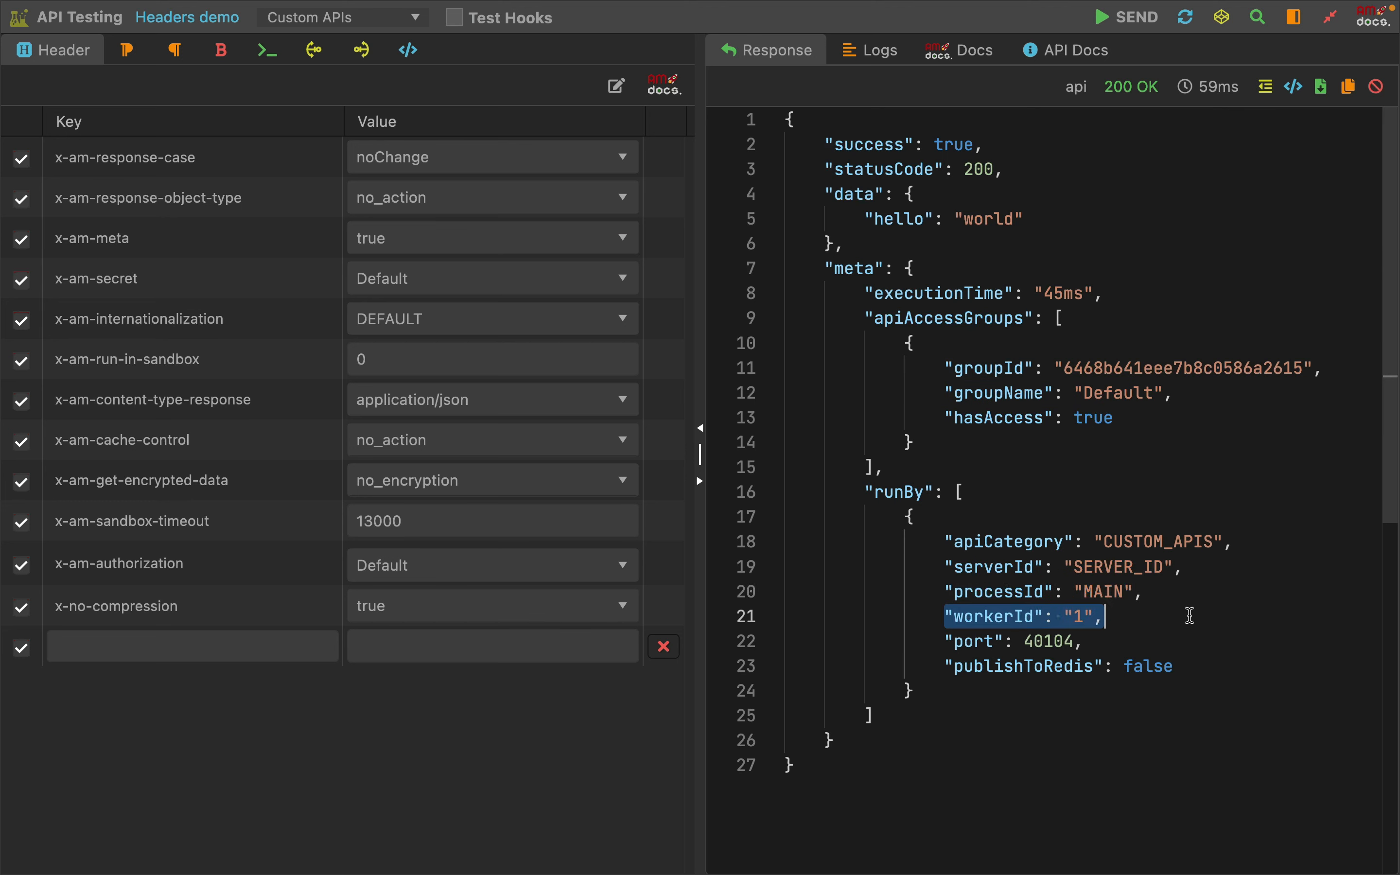
pyautogui.moveTo(944, 641); pyautogui.dragTo(1162, 648)
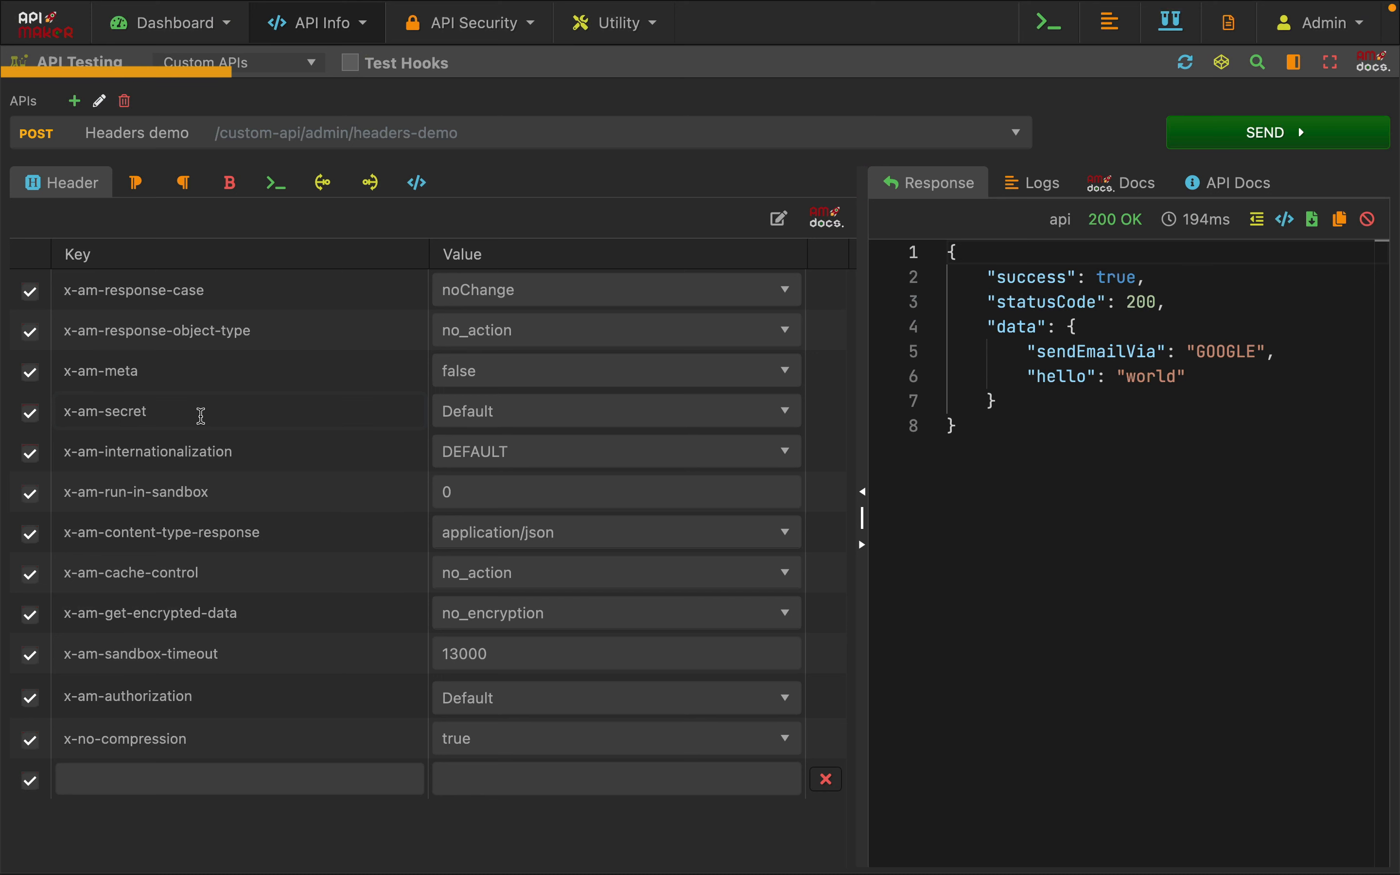
# Locate the x-am-secret header and review the code that reads data.sendMailVia with getSecret
pyautogui.doubleClick(111, 416)
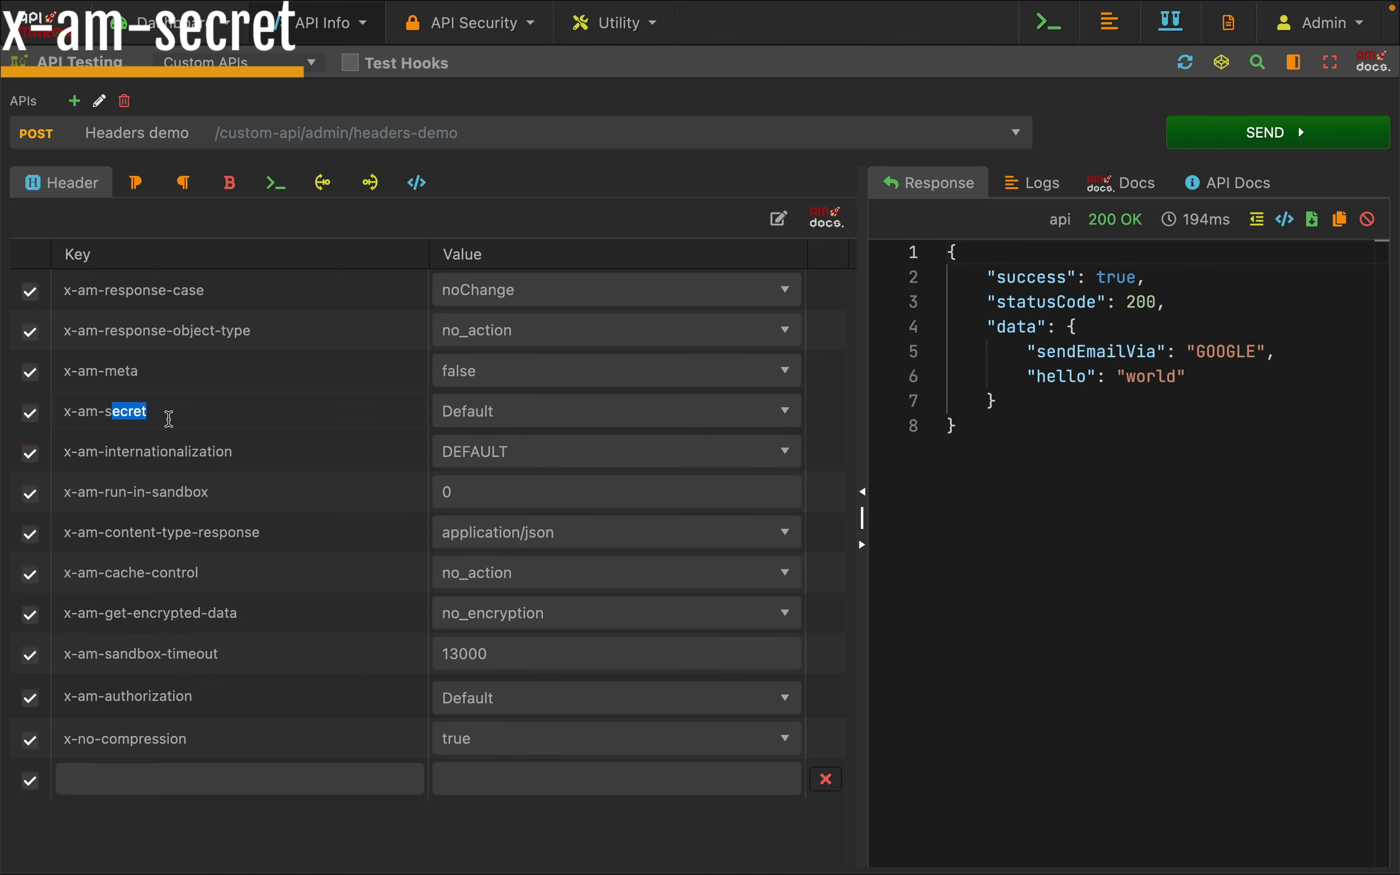
pyautogui.click(276, 183)
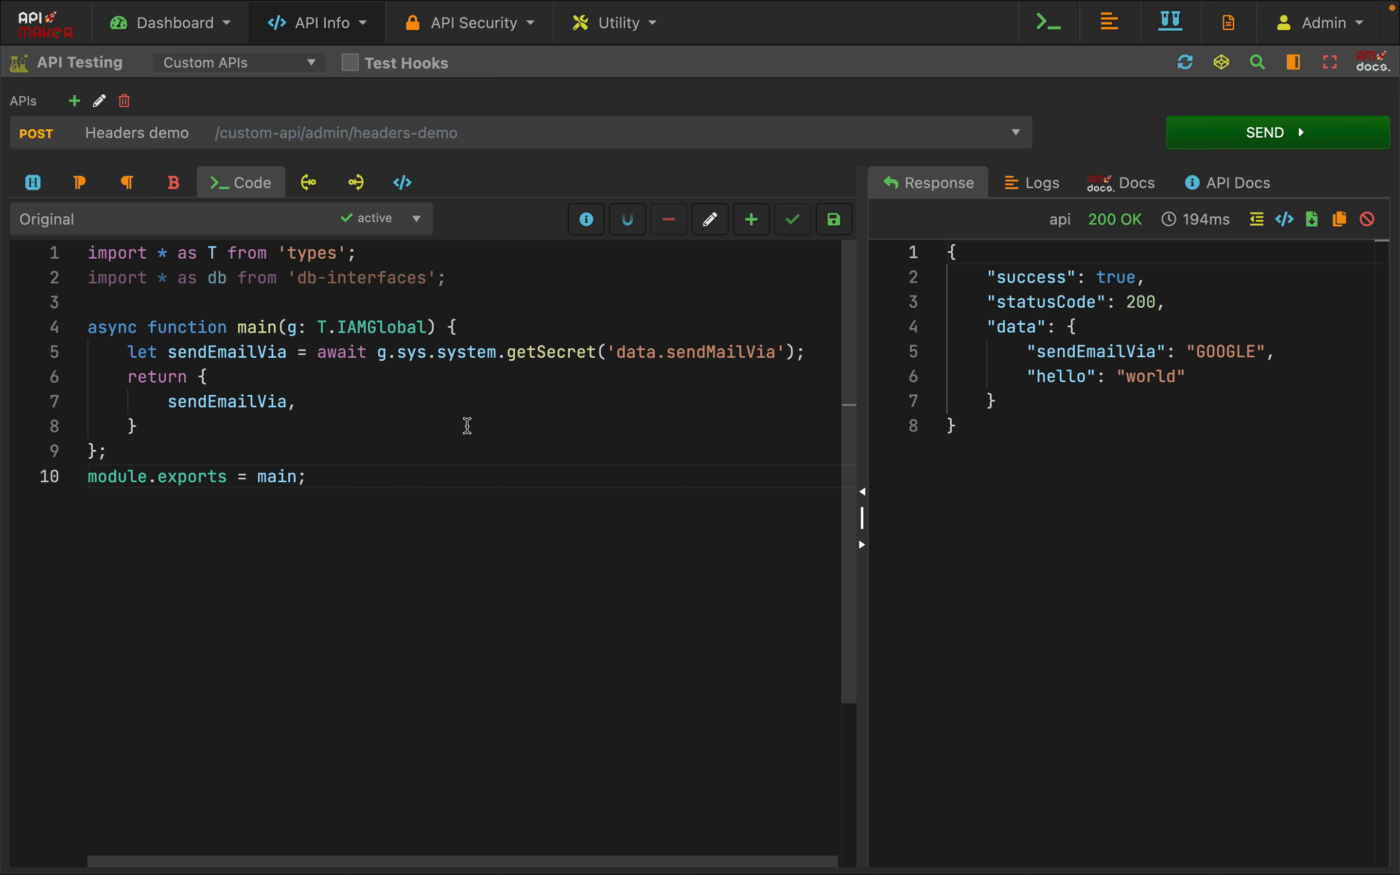
pyautogui.click(35, 184)
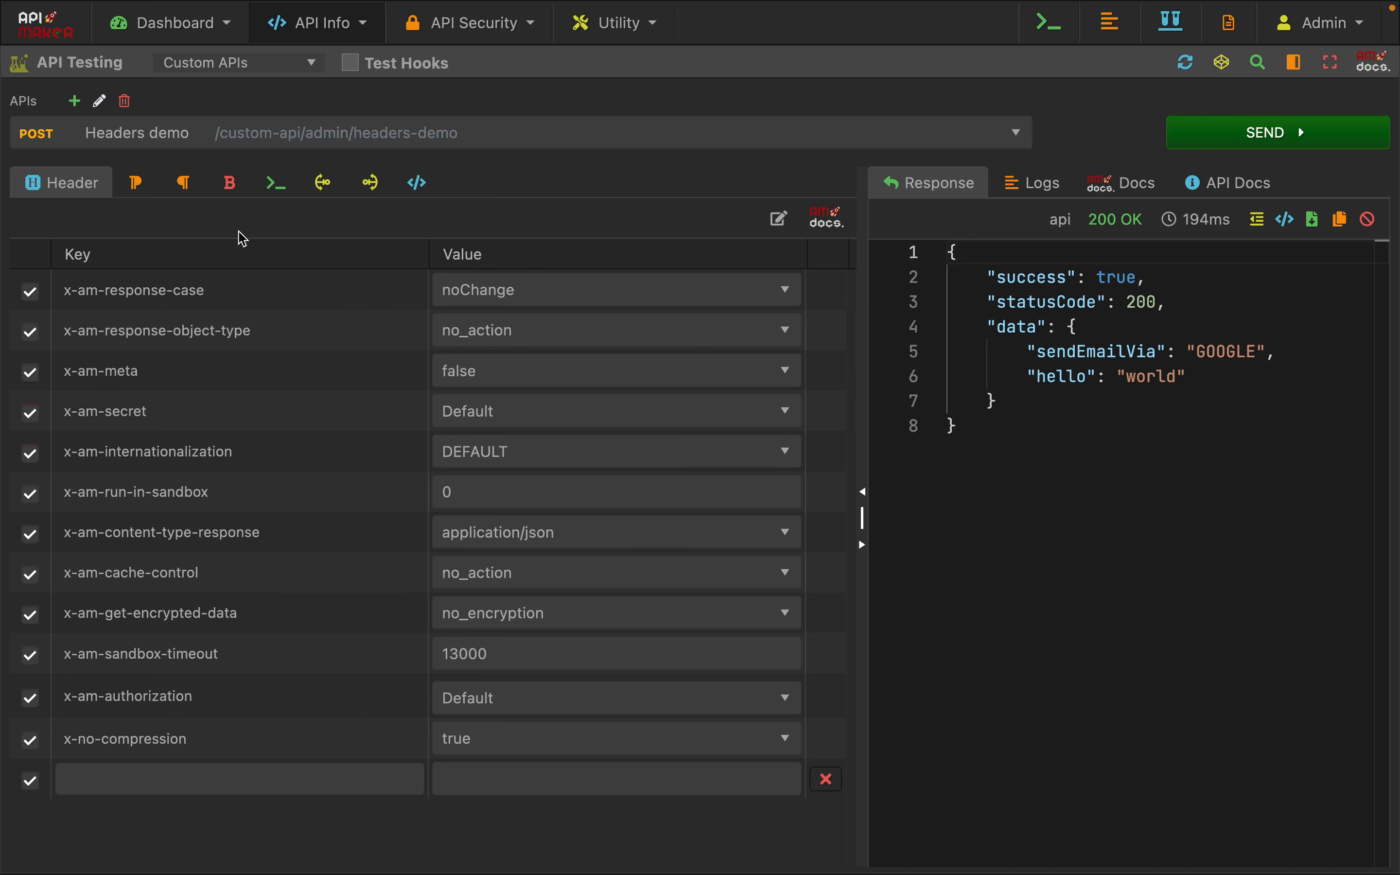
# Send the request with x-am-secret at Default to return the sendEmailVia value read by the code
pyautogui.click(275, 186)
pyautogui.moveTo(413, 311); pyautogui.dragTo(432, 431)
pyautogui.click(442, 451)
pyautogui.click(1220, 137)
pyautogui.click(1220, 138)
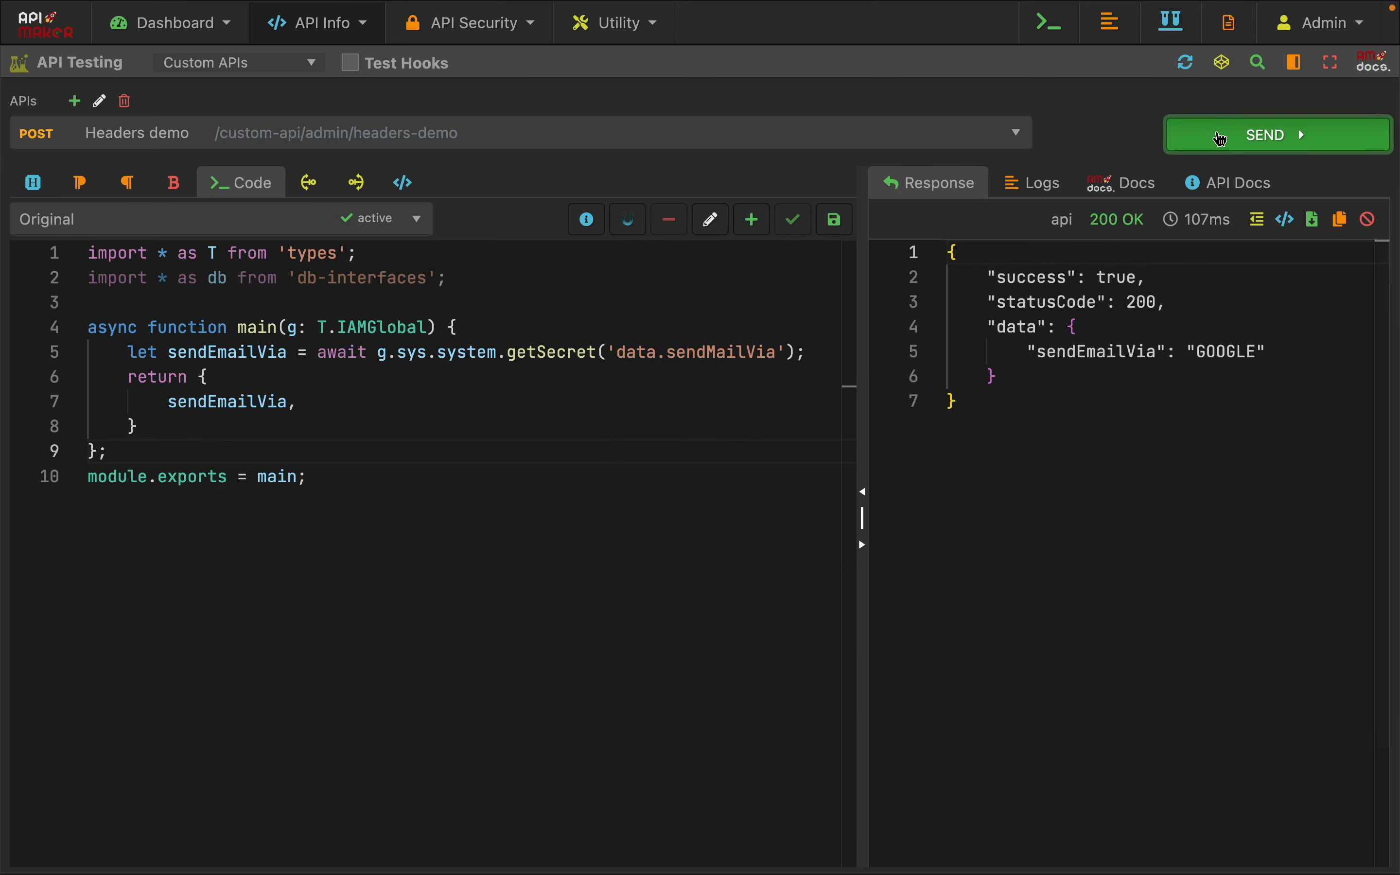
# Resend the request with the current headers and check the sendEmailVia value in the response
pyautogui.click(1220, 138)
pyautogui.click(1220, 137)
pyautogui.click(1270, 422)
pyautogui.doubleClick(1214, 351)
pyautogui.click(538, 431)
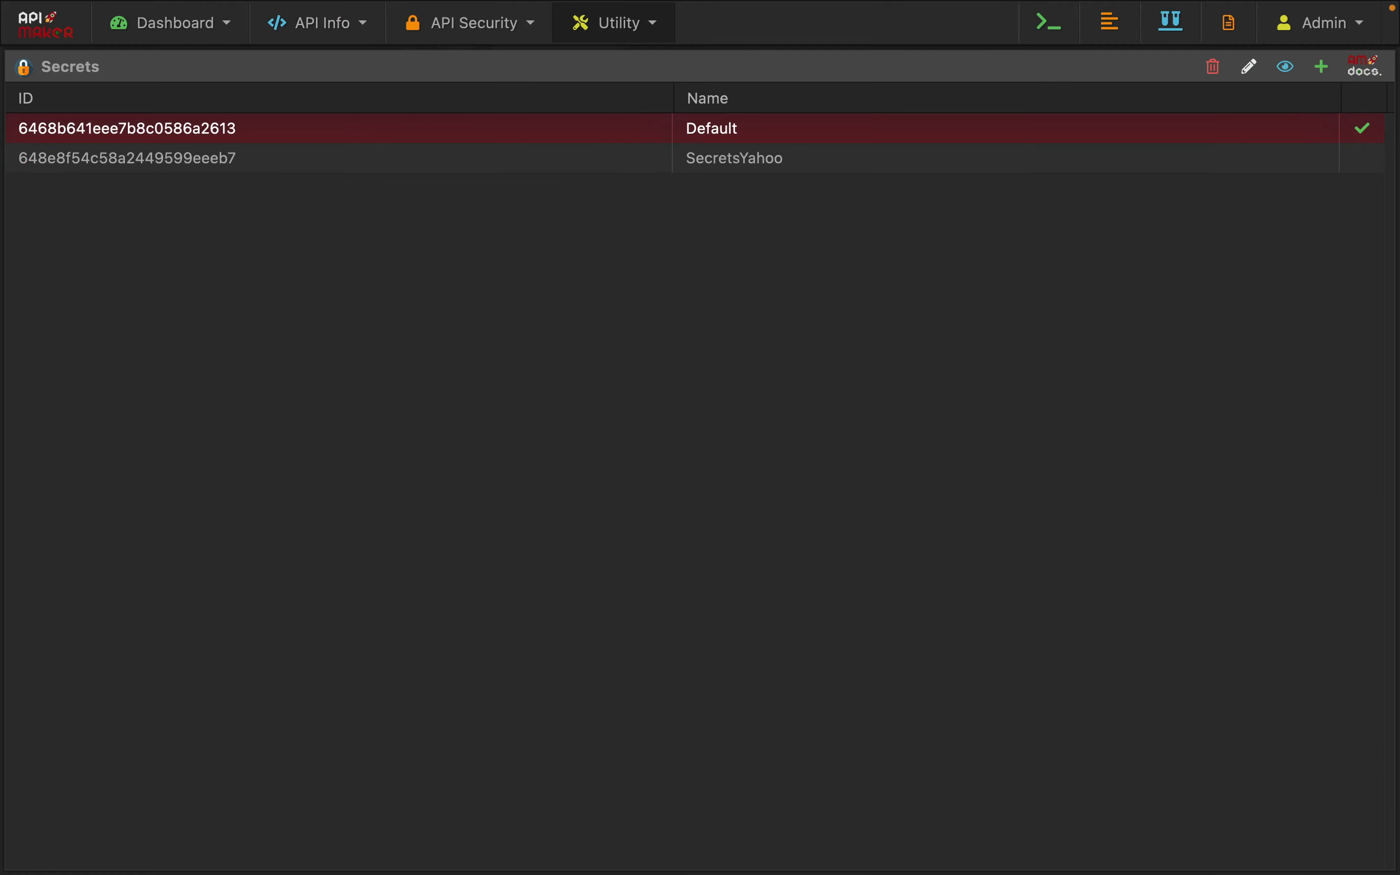
# Open the Default secret, check its sendMailVia entry under data, and close it without updating
pyautogui.doubleClick(356, 139)
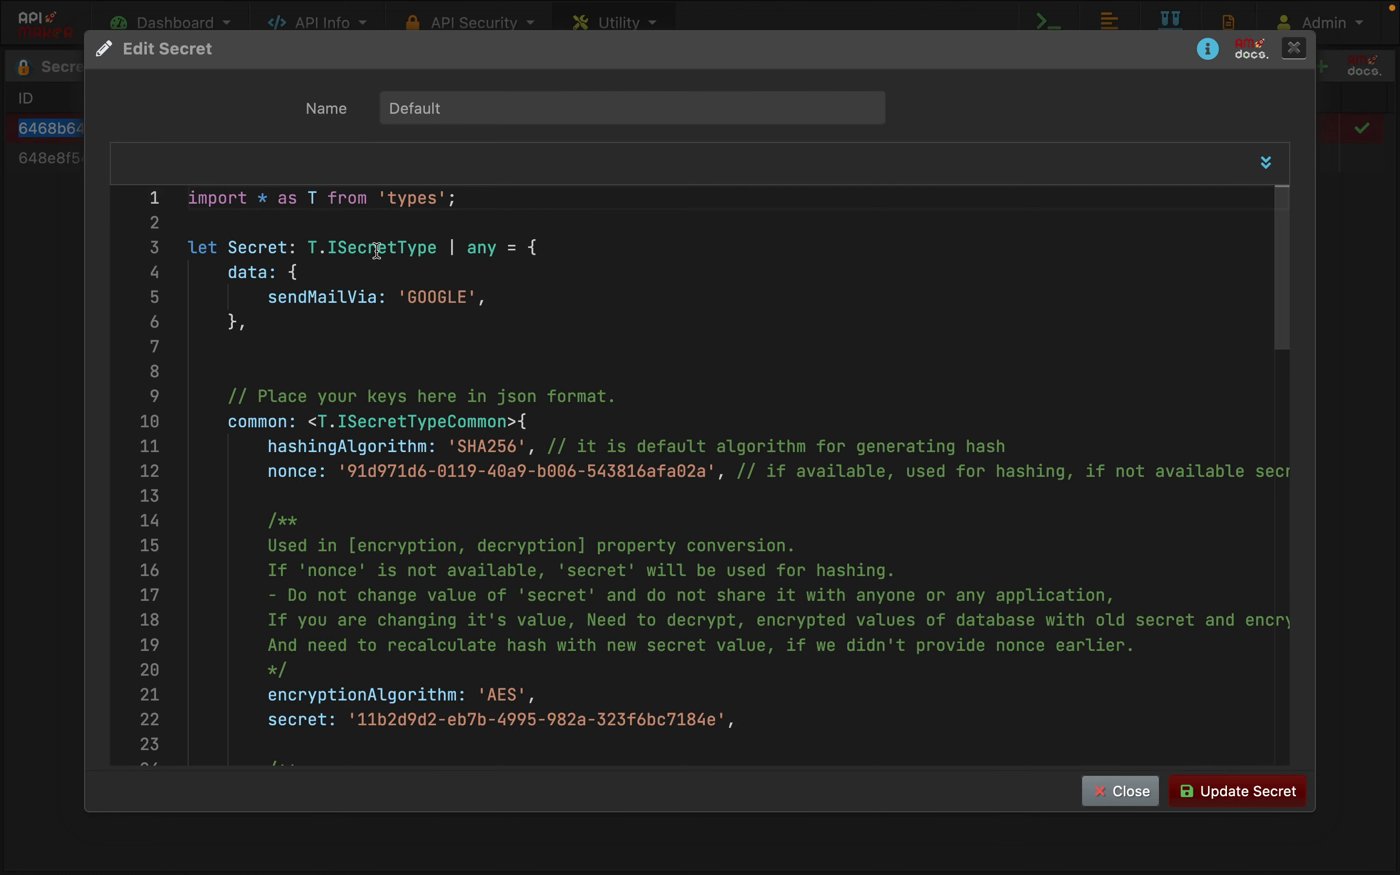
pyautogui.click(271, 298)
pyautogui.keyDown('shift'); pyautogui.click(486, 298); pyautogui.keyUp('shift')
pyautogui.click(493, 298)
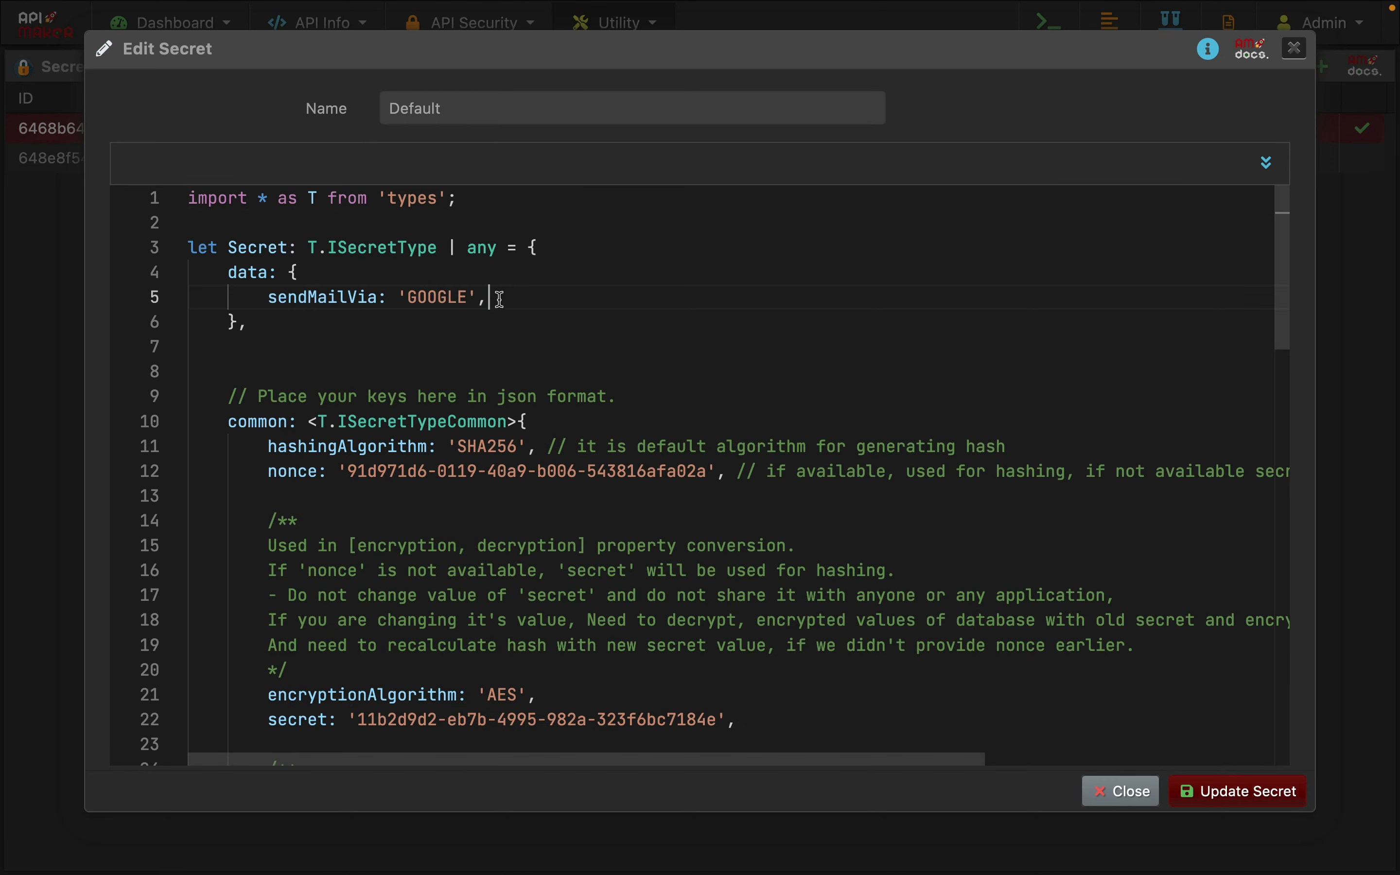
pyautogui.click(1087, 792)
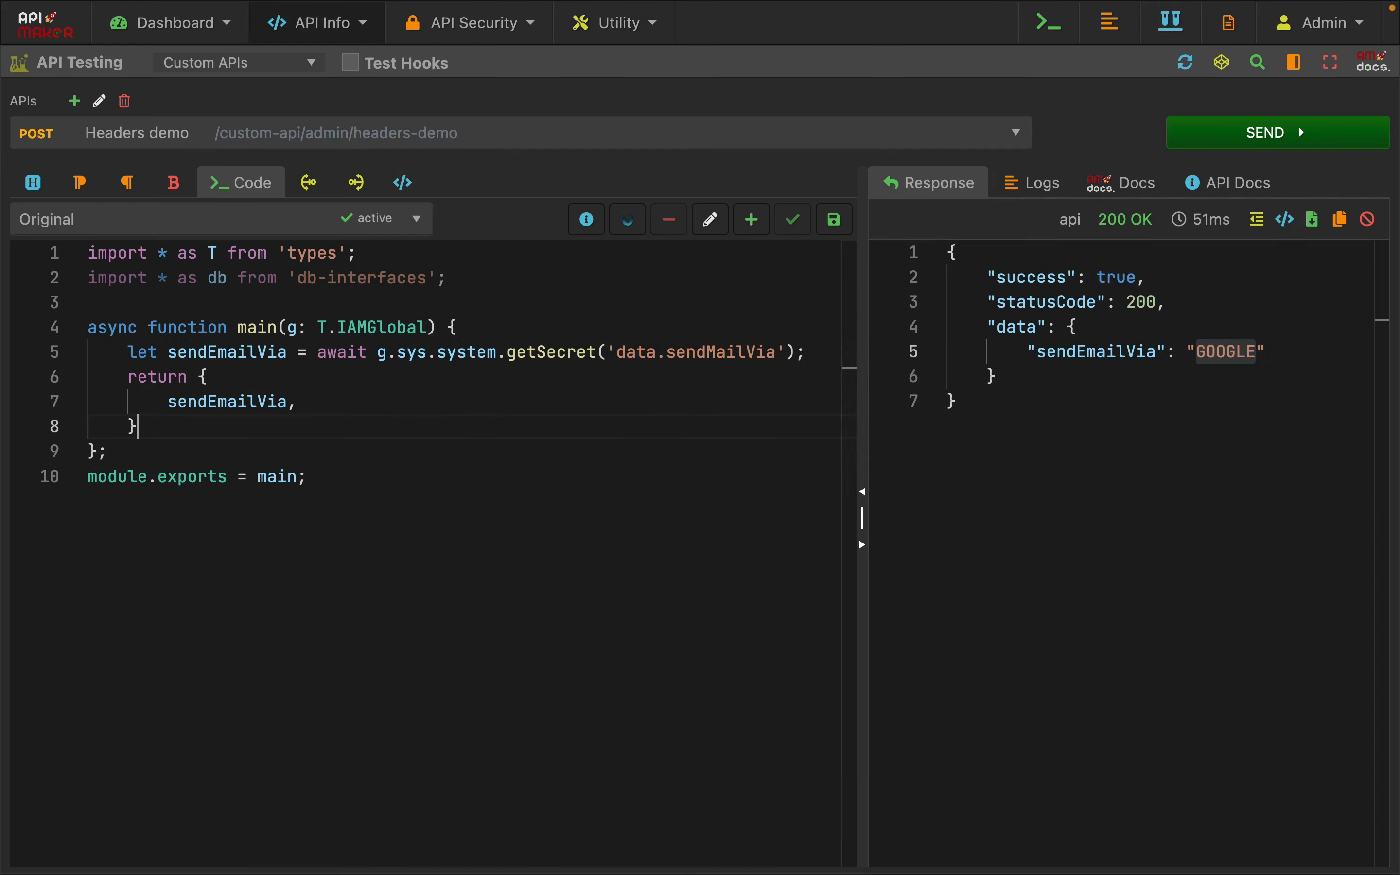
pyautogui.click(42, 191)
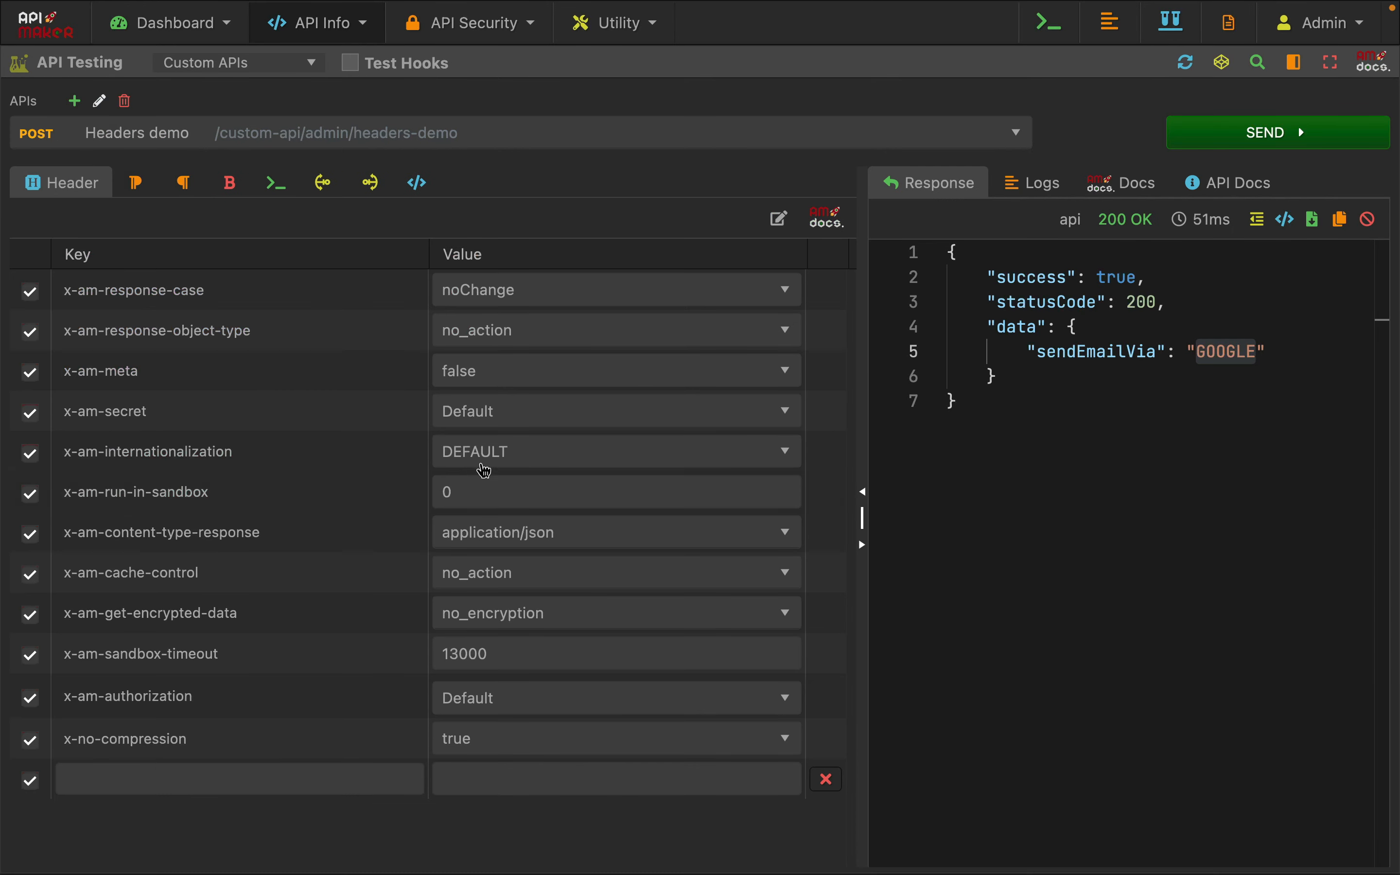
pyautogui.click(496, 430)
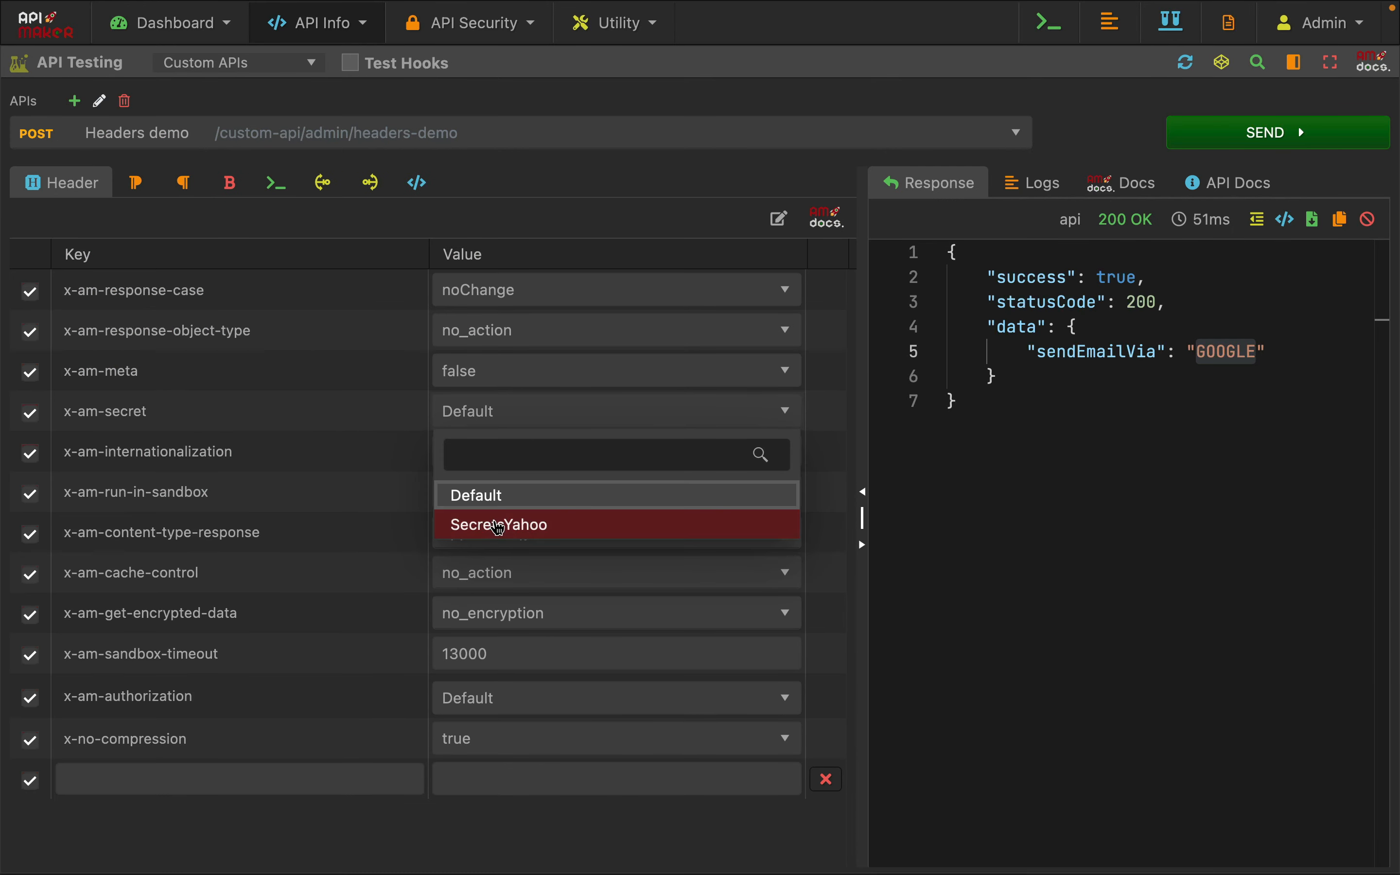
pyautogui.click(492, 524)
pyautogui.click(279, 185)
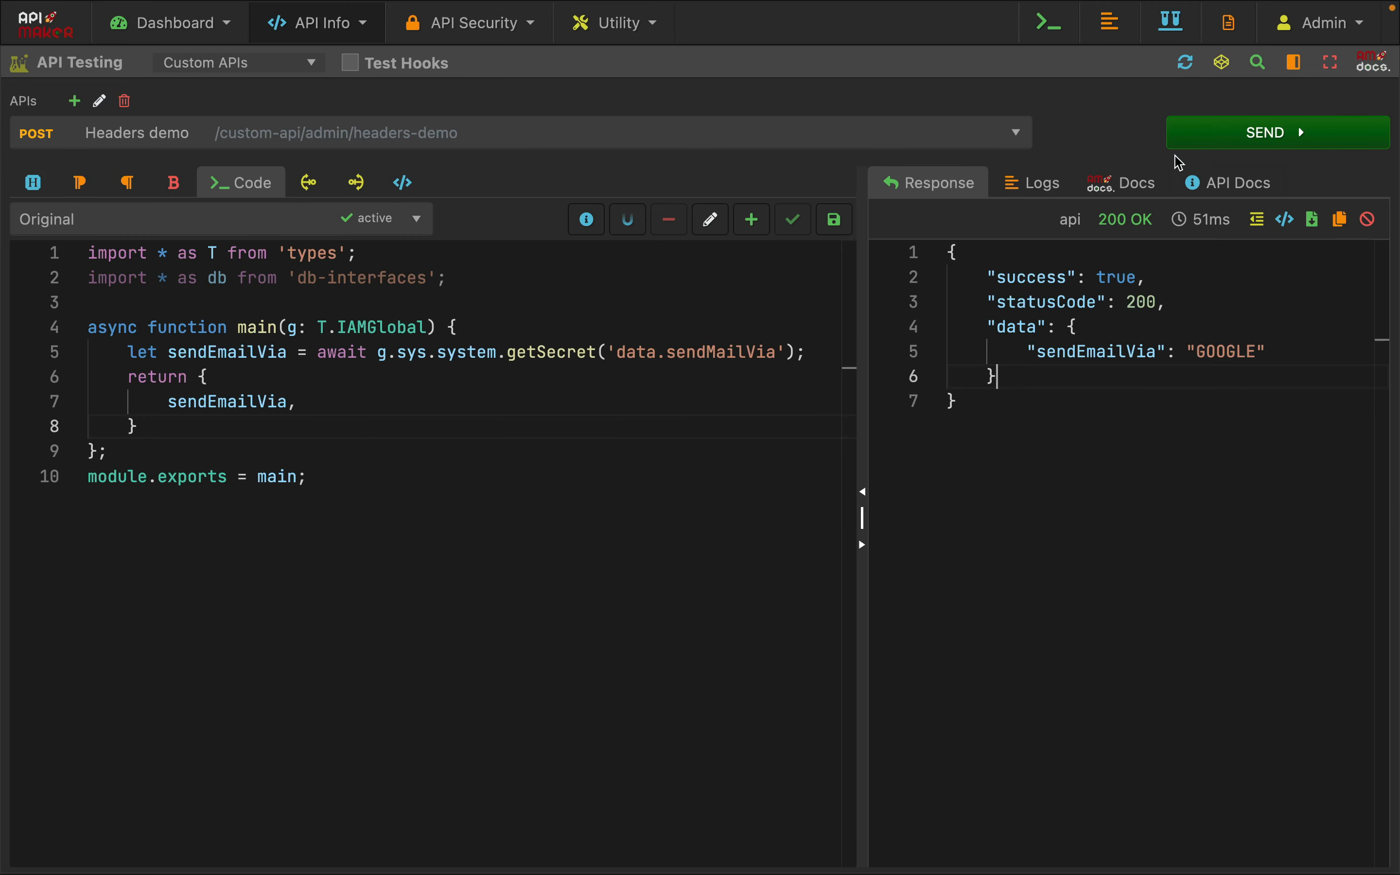
pyautogui.click(1183, 139)
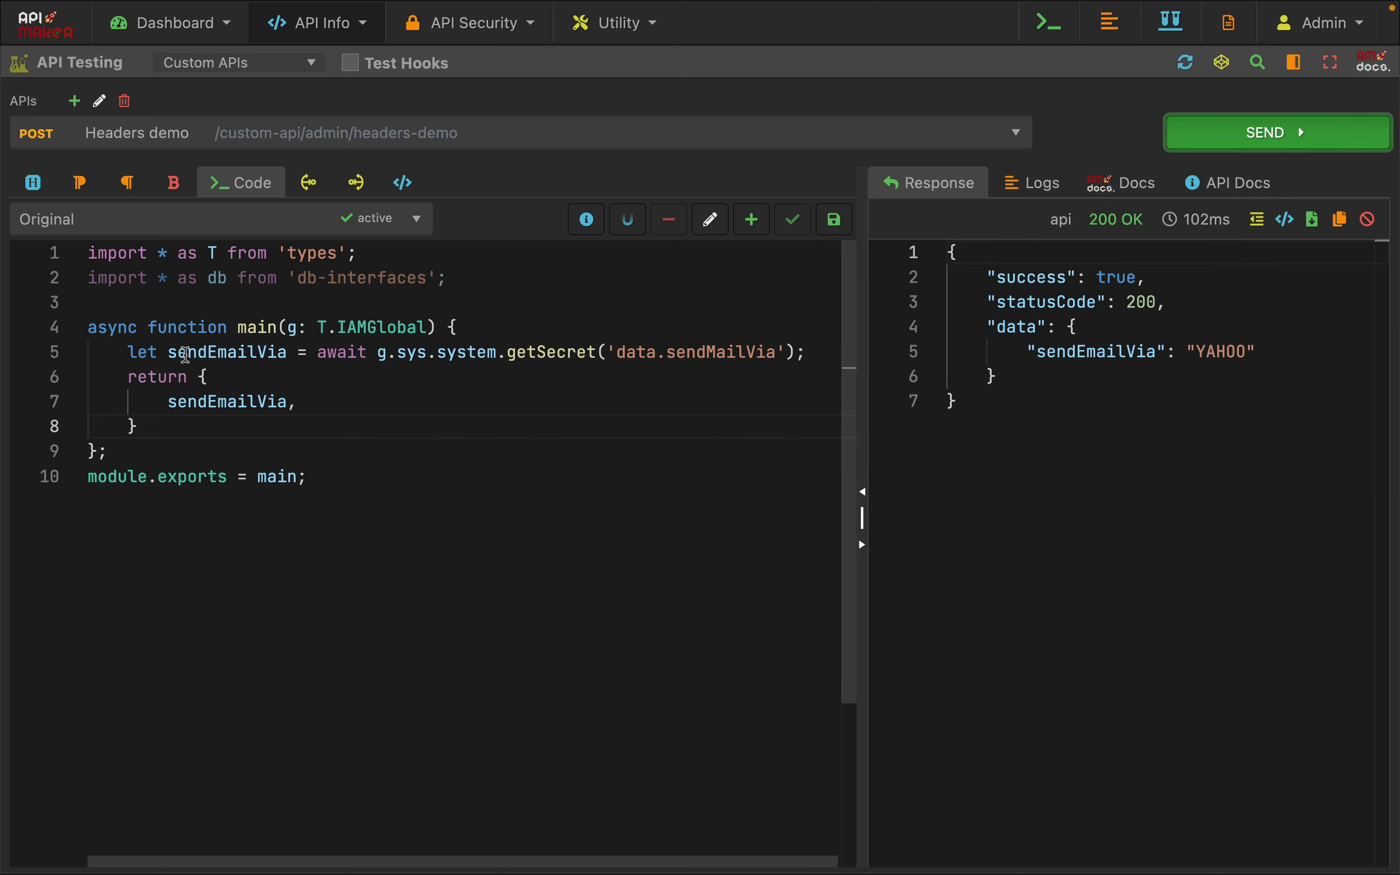
# Review the getSecret line in the code and check the sendMailVia entry in the SecretsYahoo secret
pyautogui.moveTo(169, 352); pyautogui.dragTo(769, 343)
pyautogui.click(719, 441)
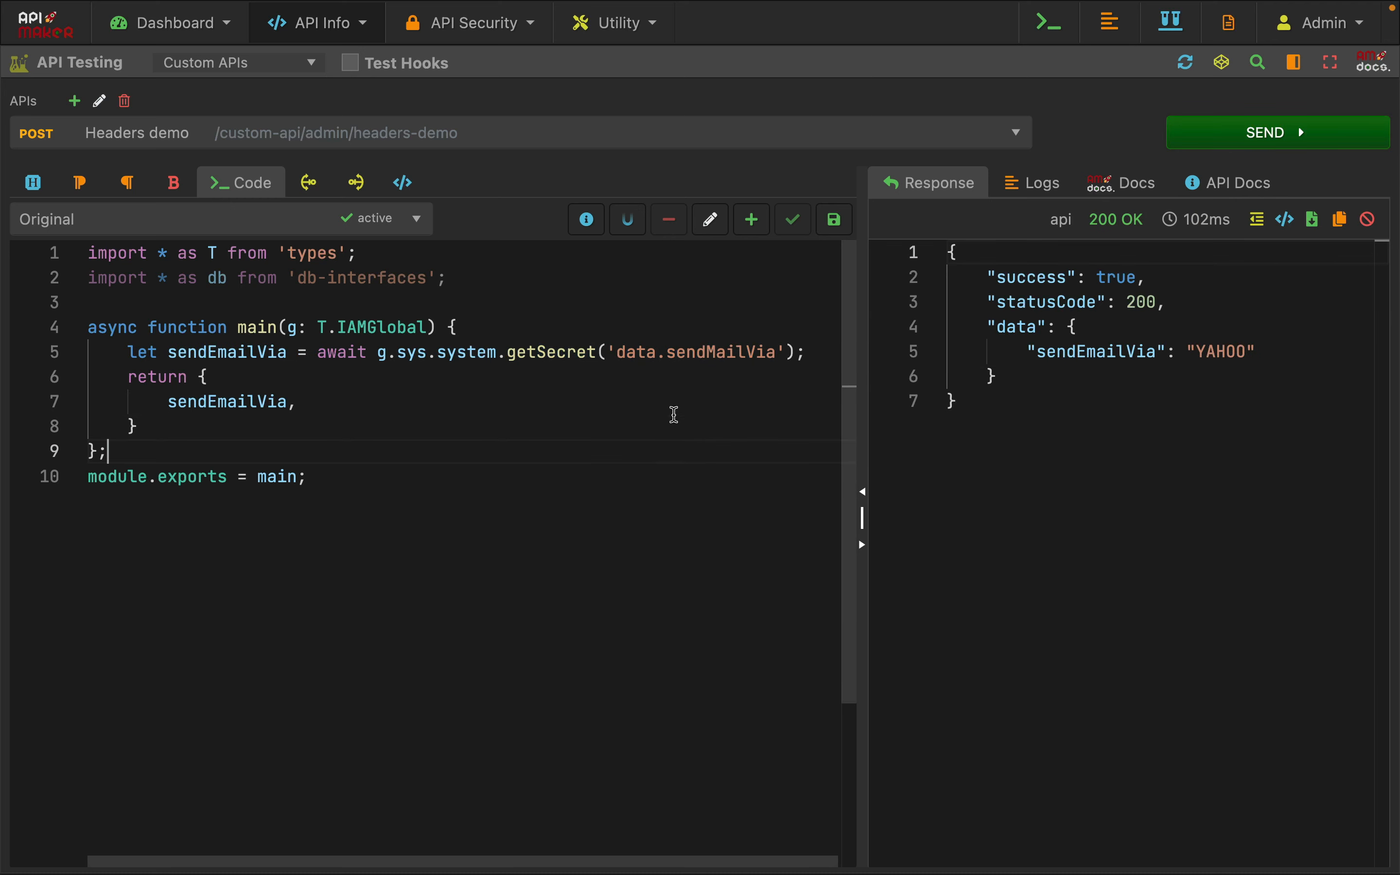
pyautogui.doubleClick(226, 353)
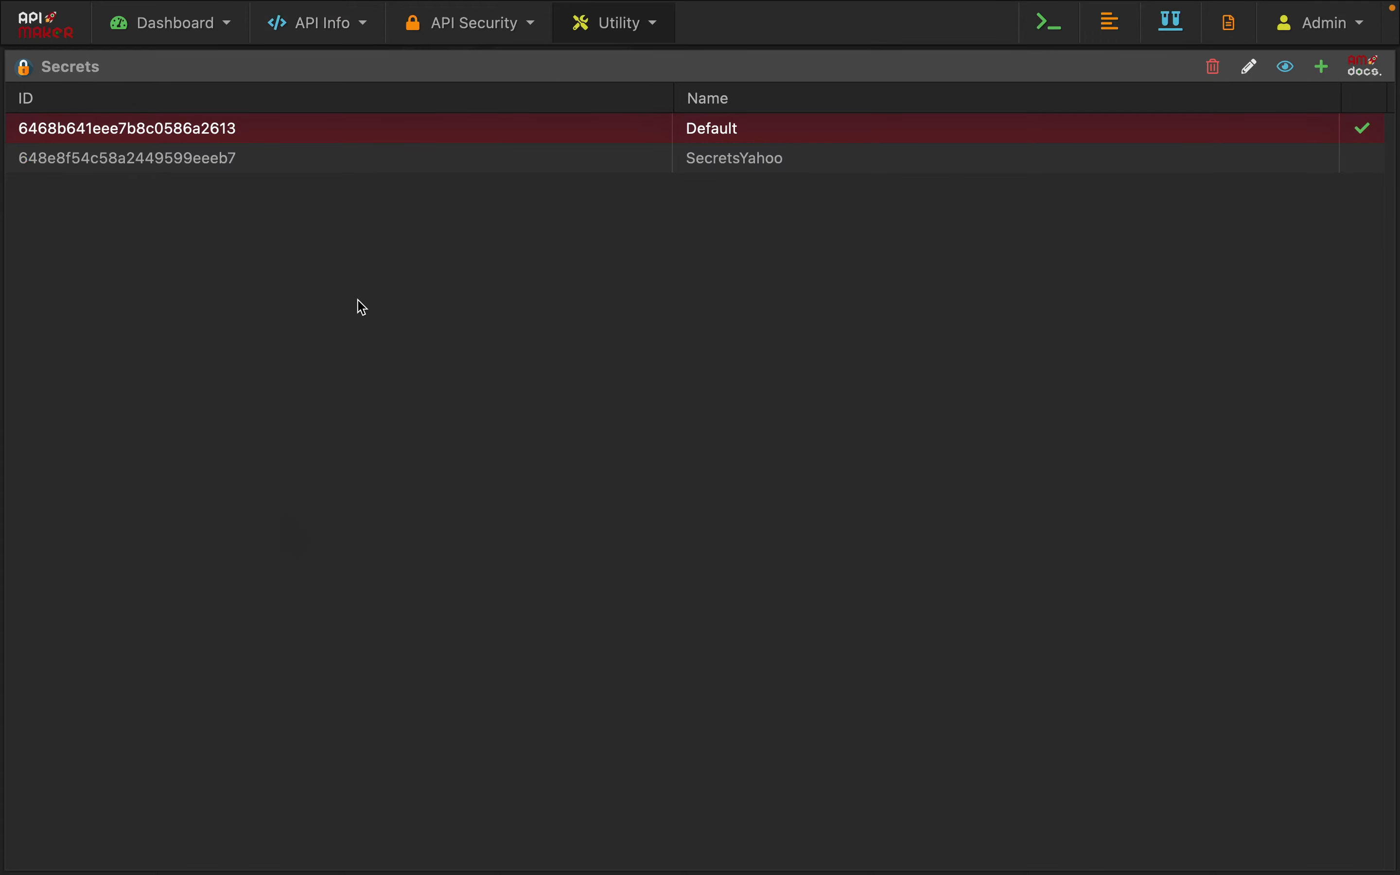
pyautogui.doubleClick(244, 163)
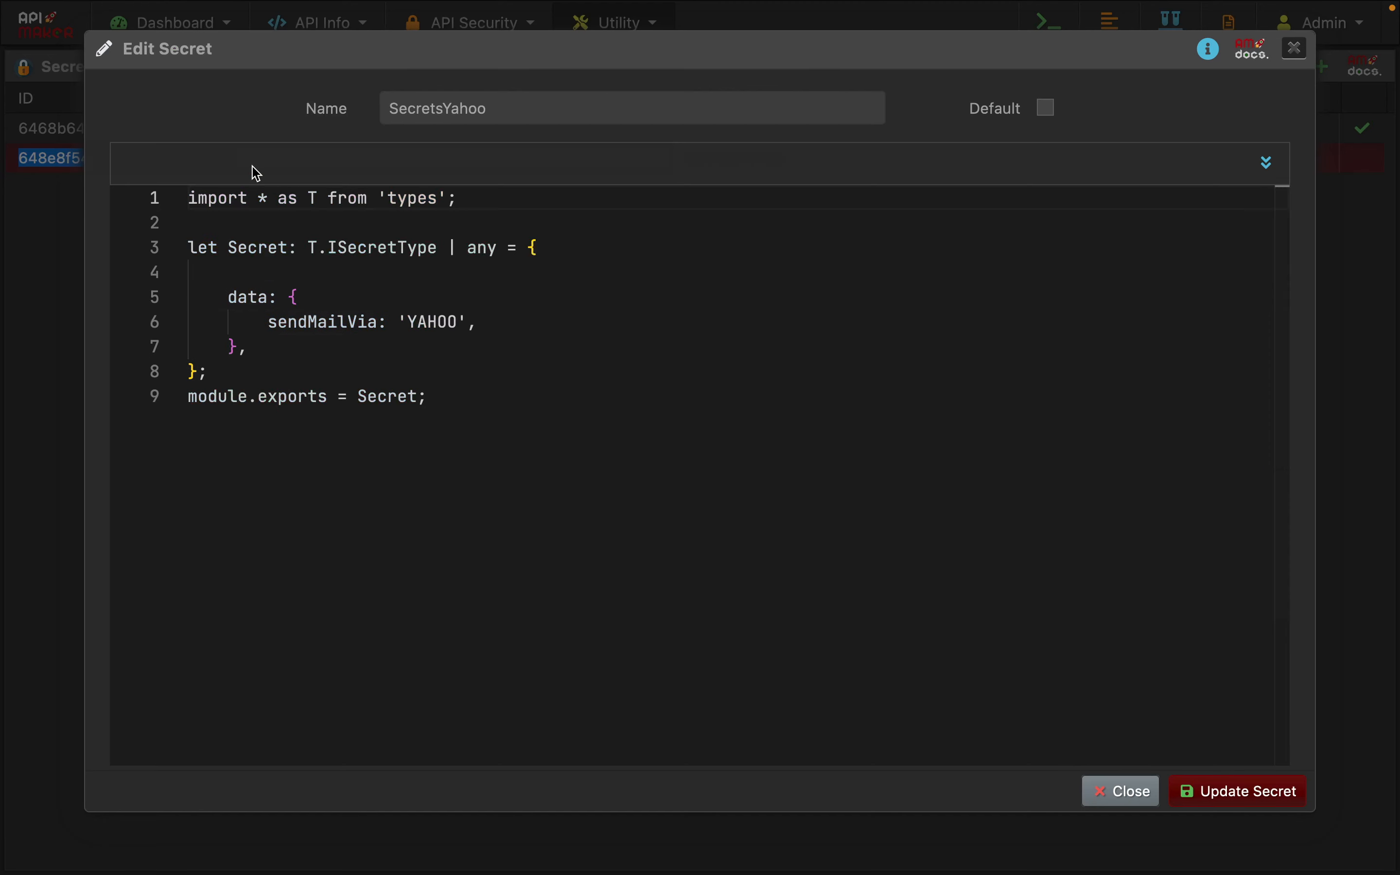
pyautogui.doubleClick(432, 322)
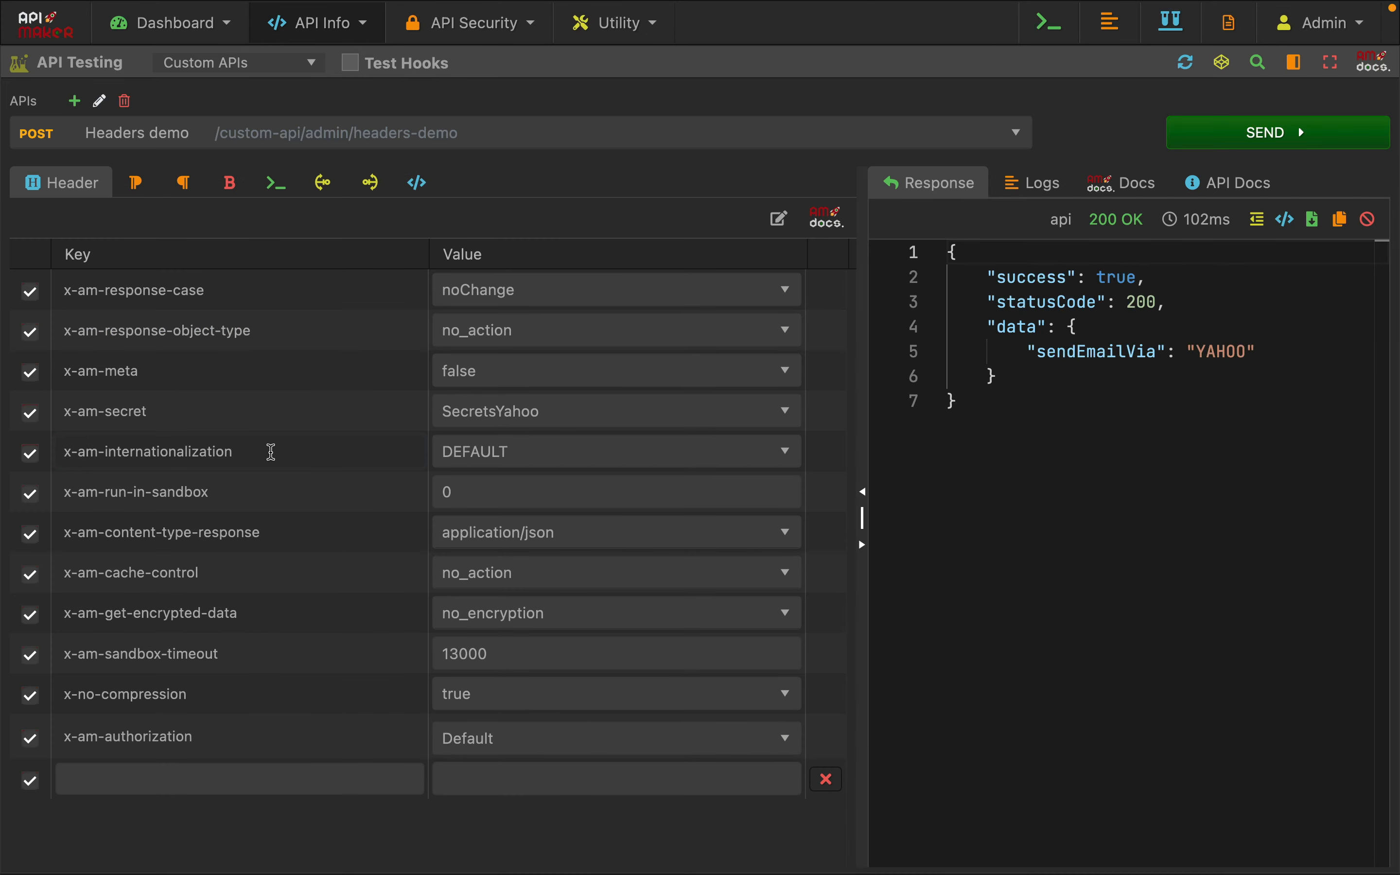
# Examine the x-am-internationalization and x-am-run-in-sandbox headers, including the value assigned to x-am-run-in-sandbox
pyautogui.moveTo(229, 450); pyautogui.dragTo(90, 455)
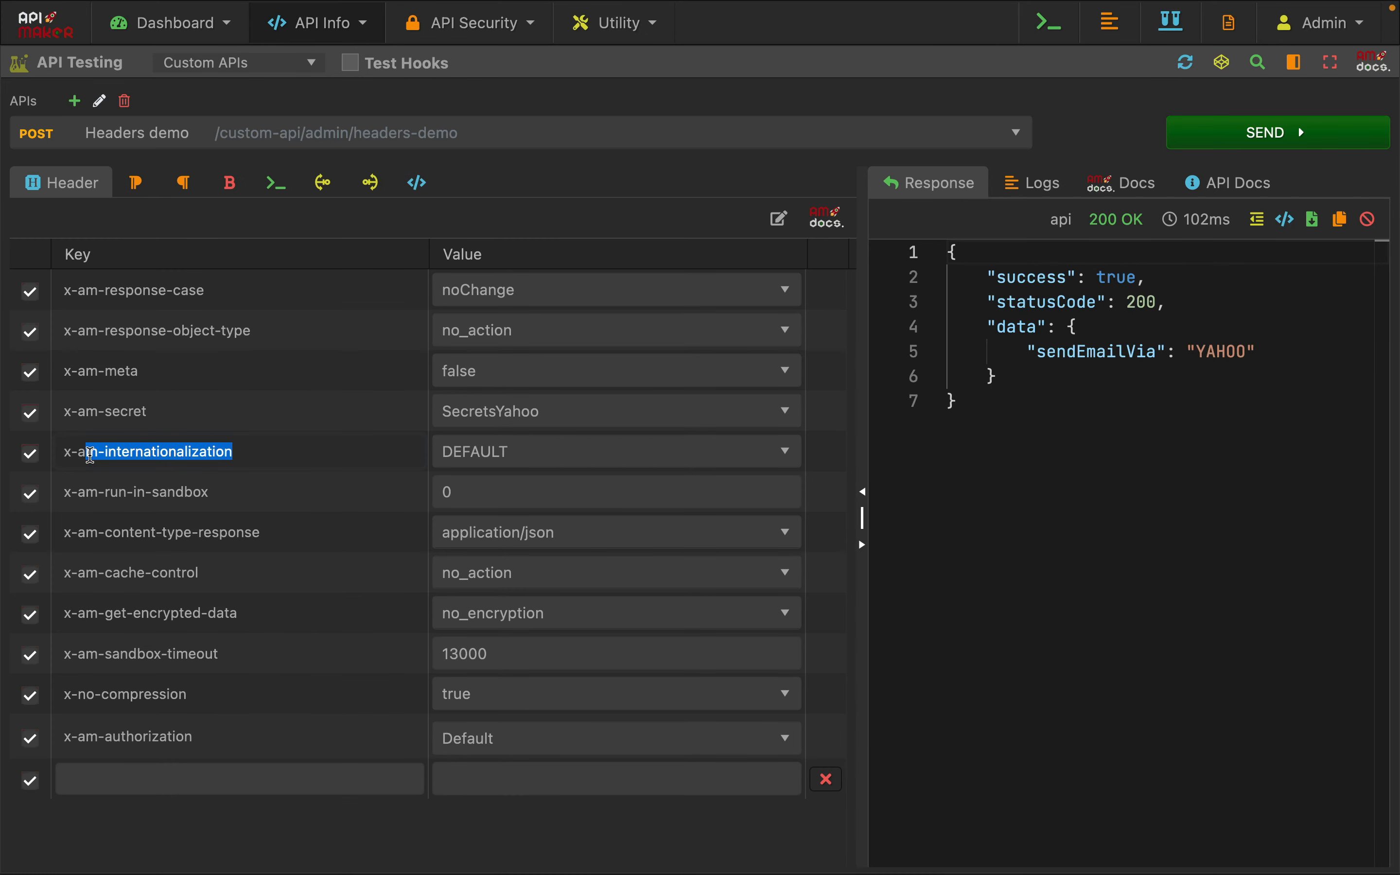
pyautogui.click(266, 459)
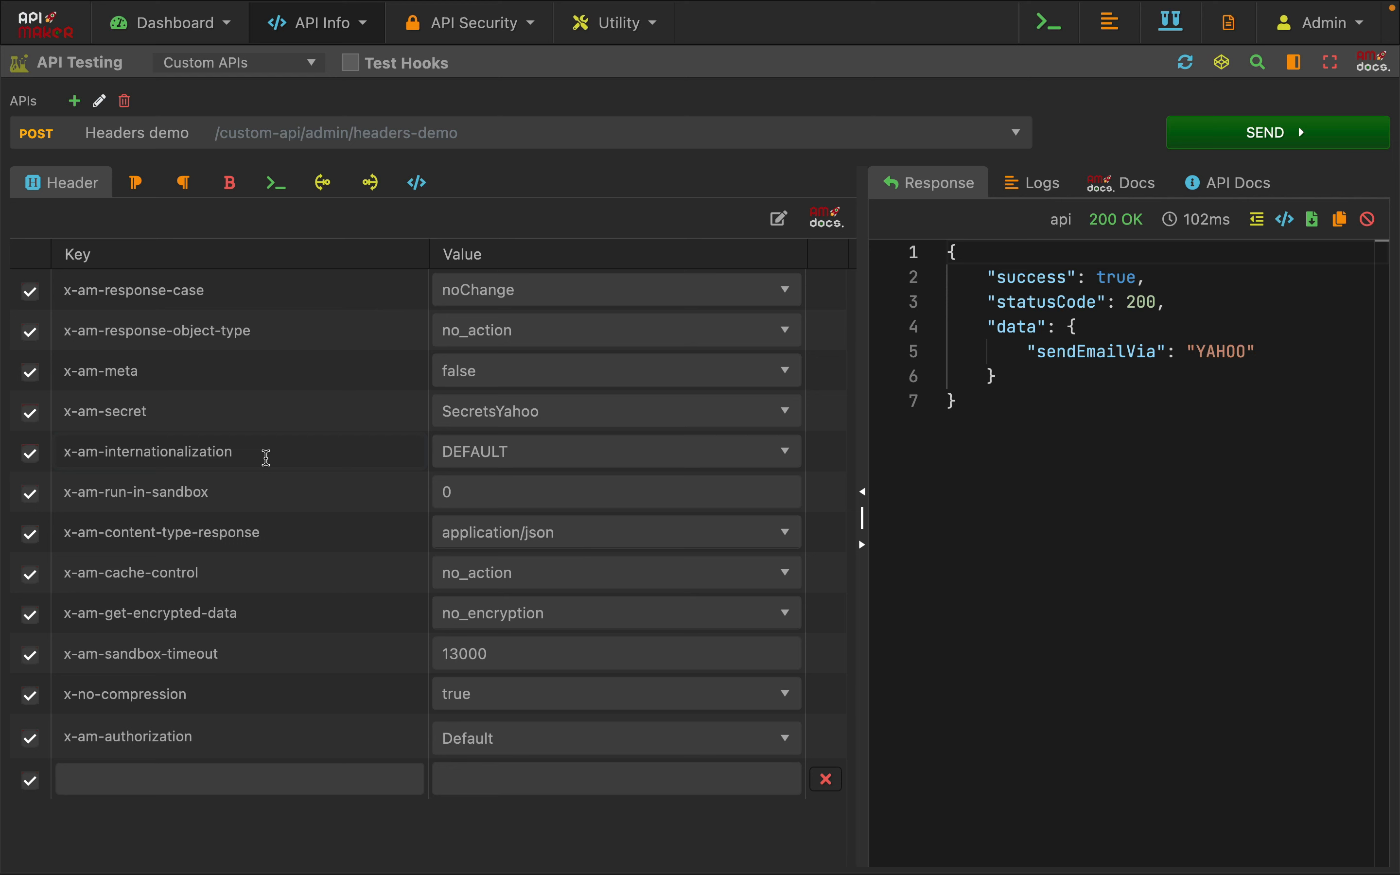
pyautogui.tripleClick(281, 475)
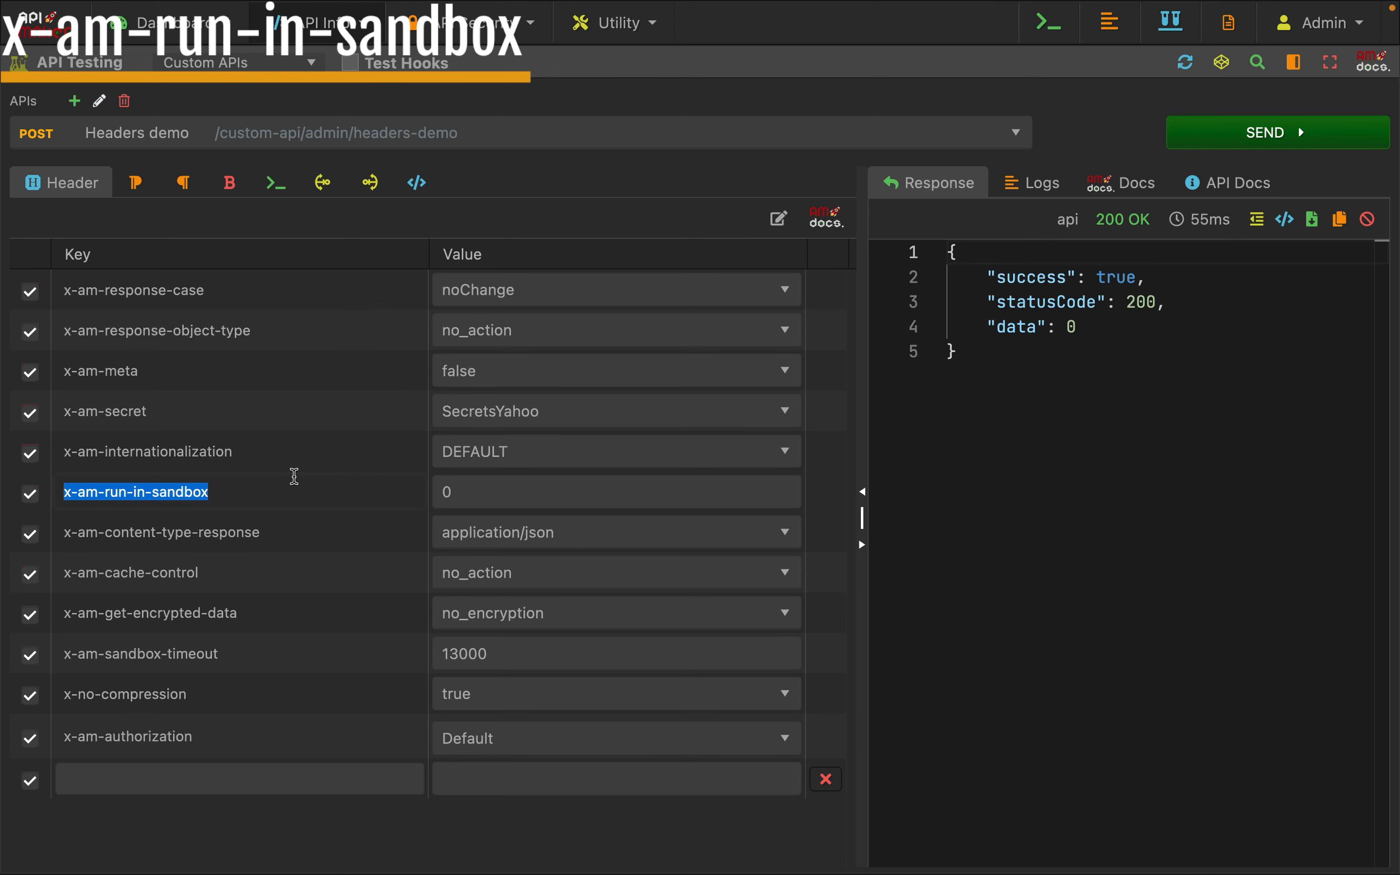
pyautogui.click(295, 476)
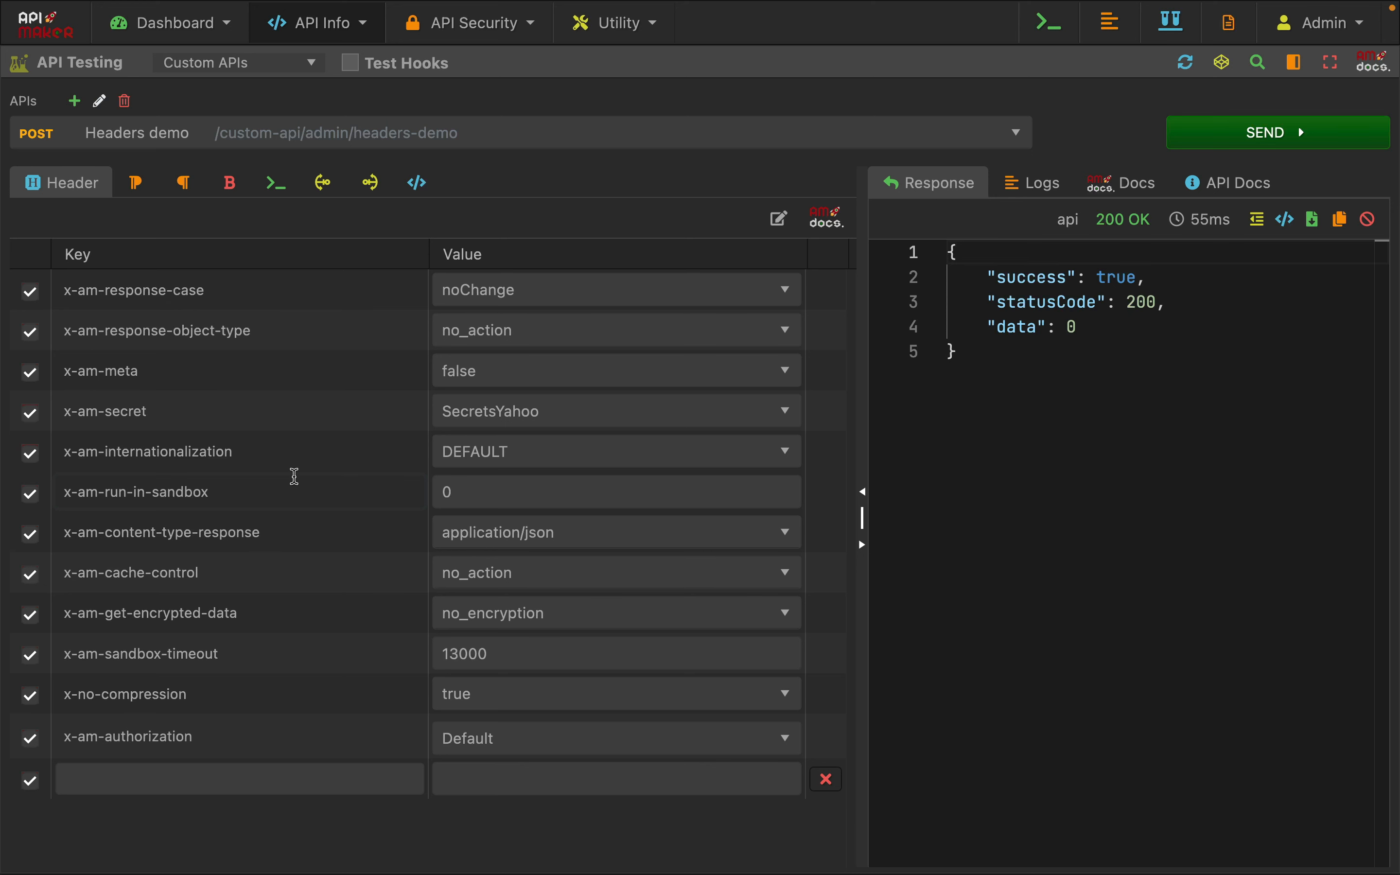
pyautogui.moveTo(295, 476); pyautogui.dragTo(168, 491)
pyautogui.click(283, 193)
pyautogui.click(40, 181)
pyautogui.moveTo(481, 488); pyautogui.dragTo(421, 489)
pyautogui.click(244, 474)
# Review the code that increments g.shared.counter from a fallback of 0 and returns it
pyautogui.click(281, 191)
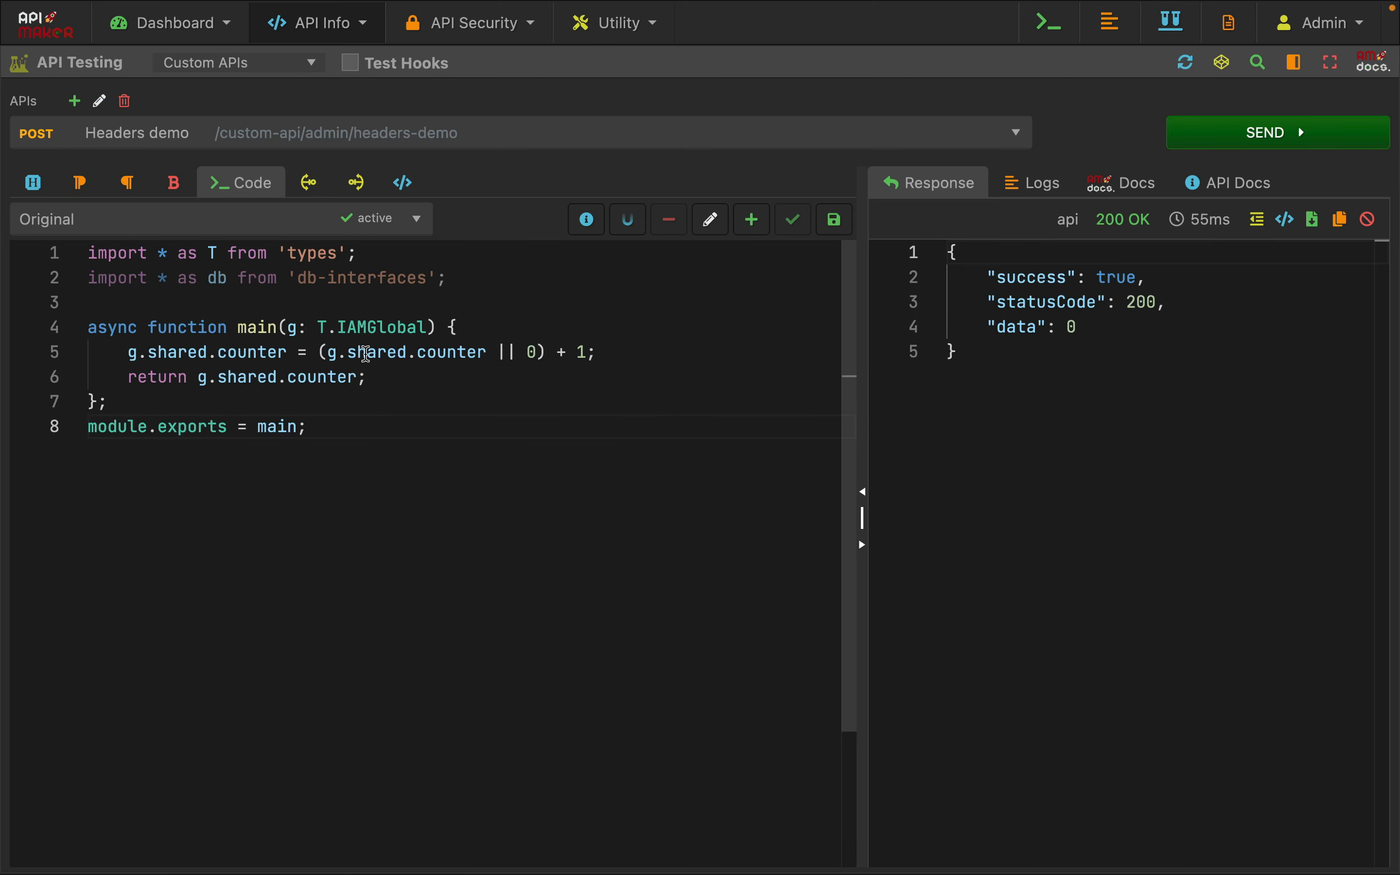
pyautogui.doubleClick(449, 351)
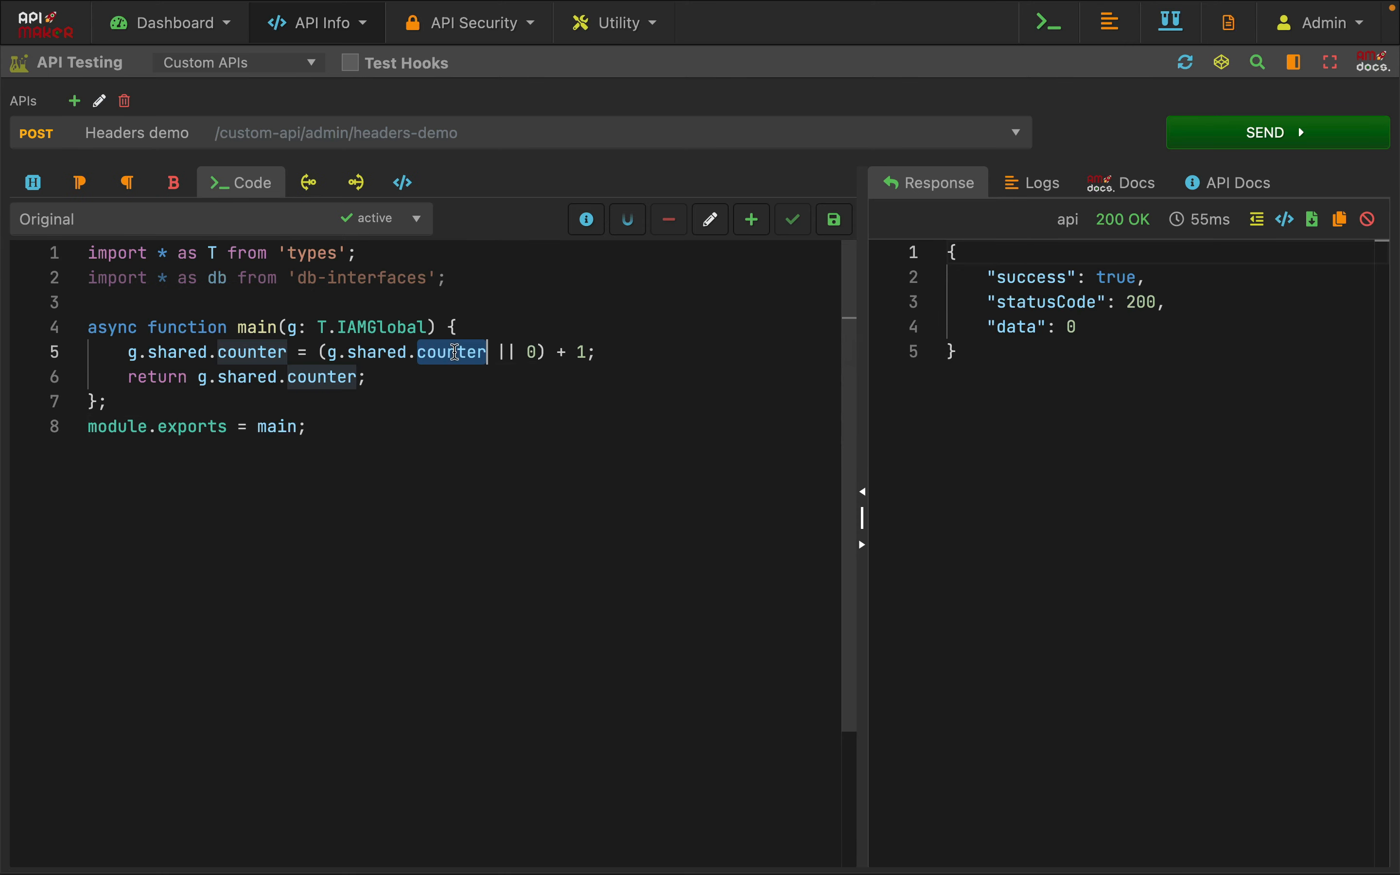
pyautogui.click(539, 352)
pyautogui.moveTo(539, 352); pyautogui.dragTo(326, 351)
pyautogui.click(260, 351)
pyautogui.doubleClick(260, 352)
pyautogui.moveTo(198, 376); pyautogui.dragTo(389, 372)
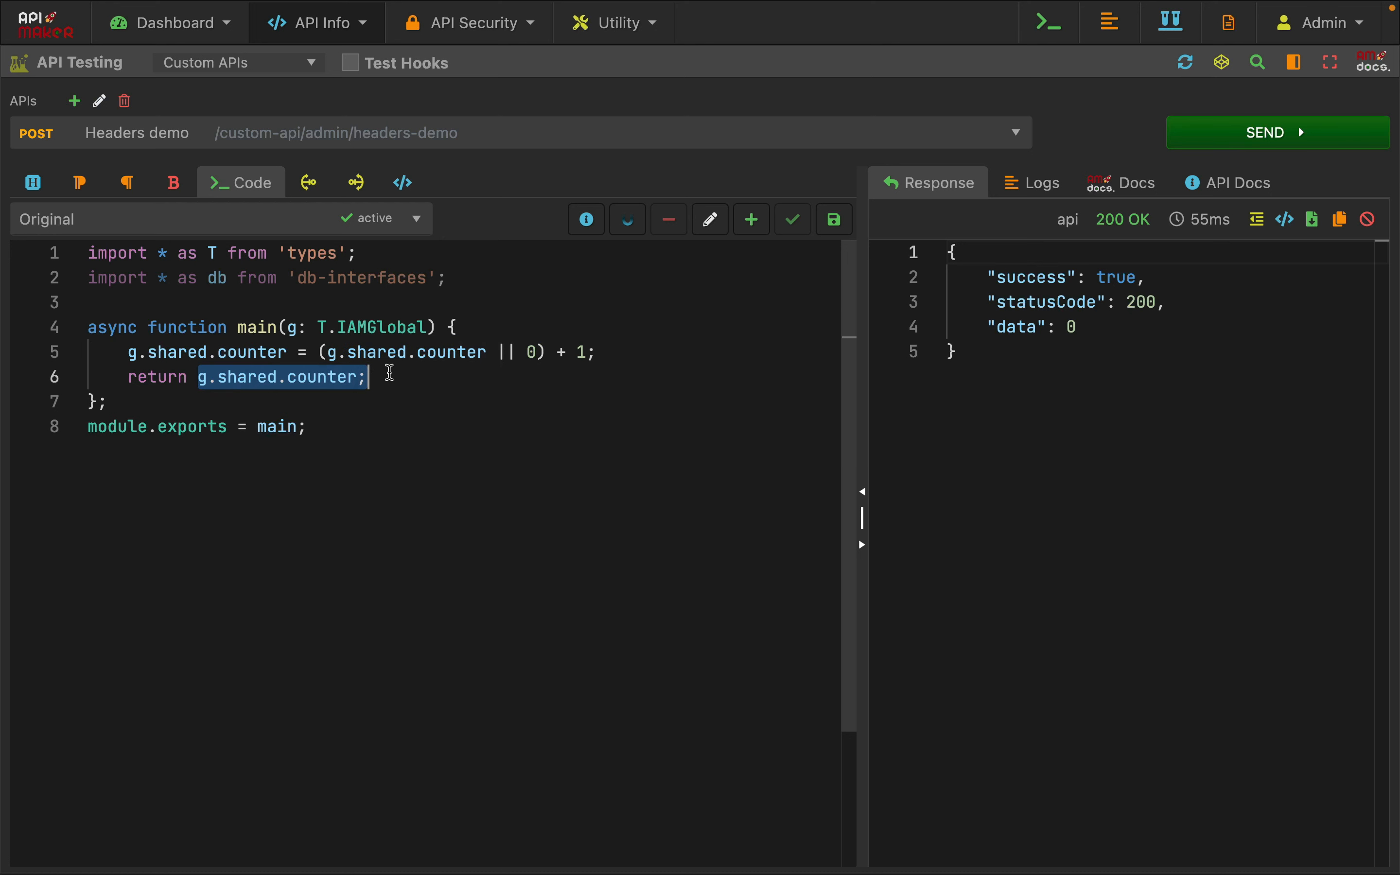
pyautogui.click(393, 372)
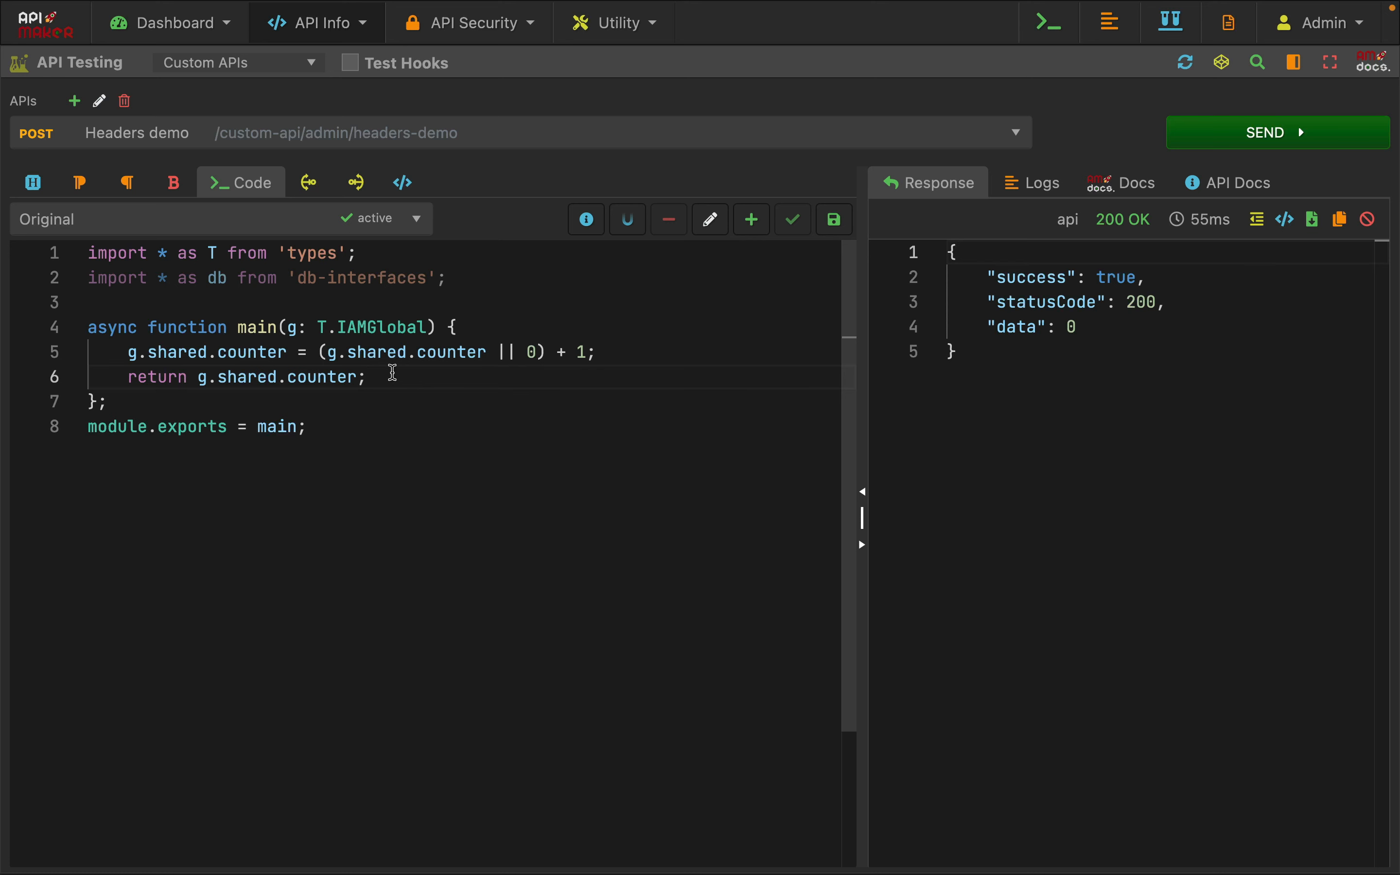
pyautogui.click(520, 401)
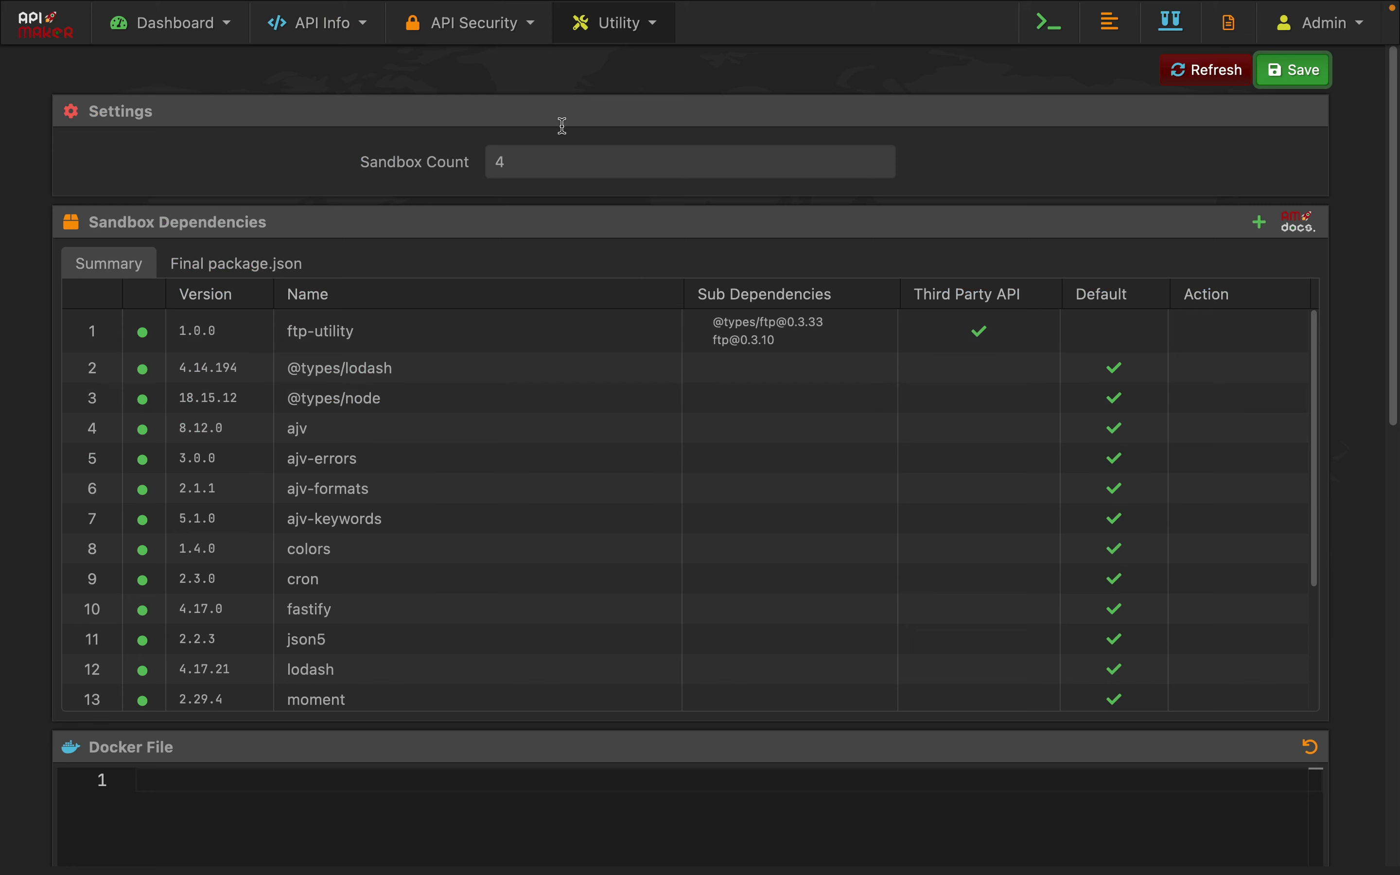
# Check the Sandbox Count value in the sandbox settings
pyautogui.click(619, 23)
pyautogui.click(1057, 150)
pyautogui.moveTo(580, 168); pyautogui.dragTo(398, 164)
pyautogui.click(172, 161)
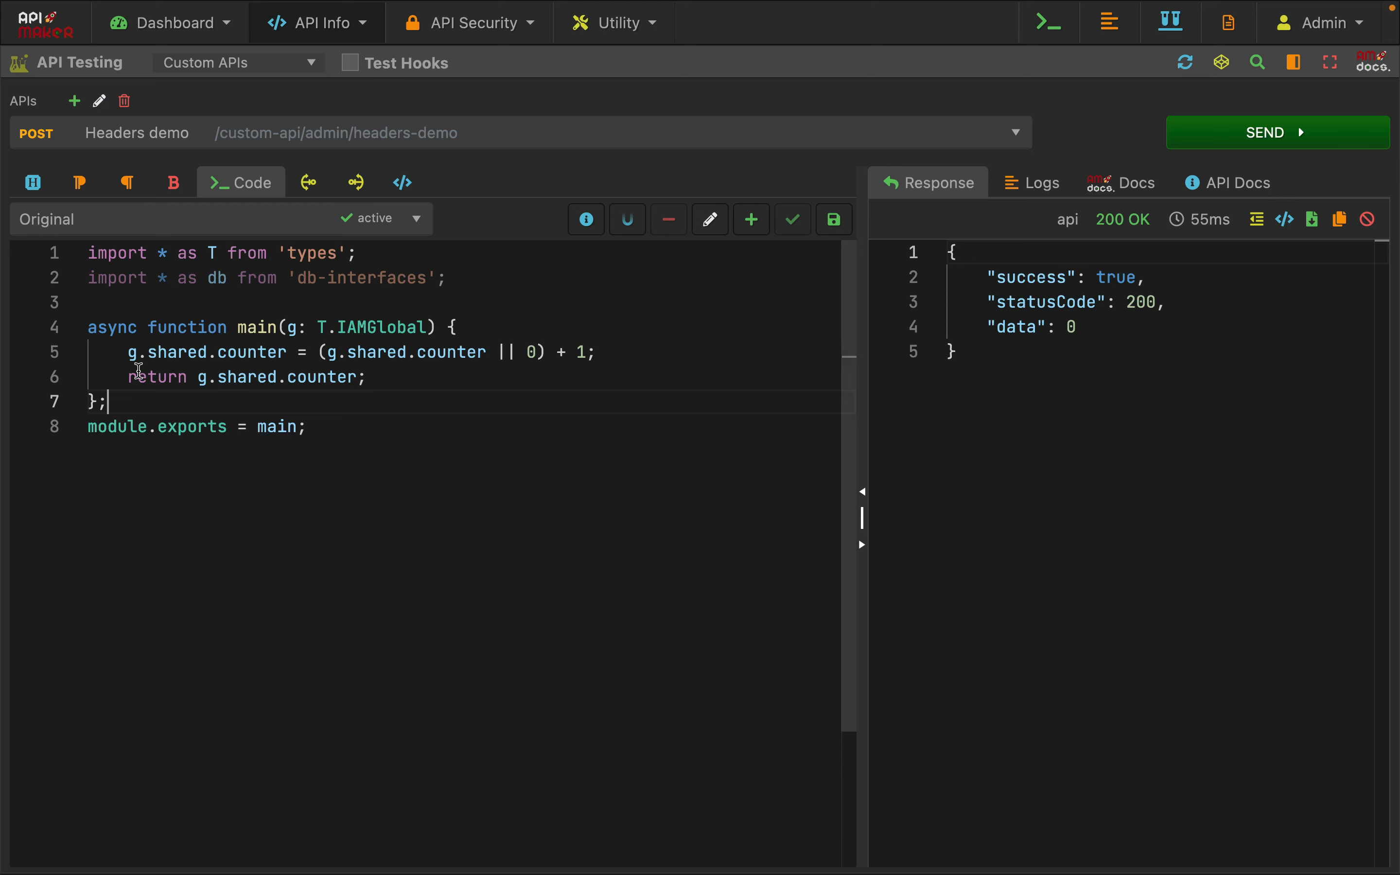
# Reread the code line that adds 1 to g.shared.counter
pyautogui.click(130, 353)
pyautogui.moveTo(131, 353); pyautogui.dragTo(673, 340)
pyautogui.click(626, 431)
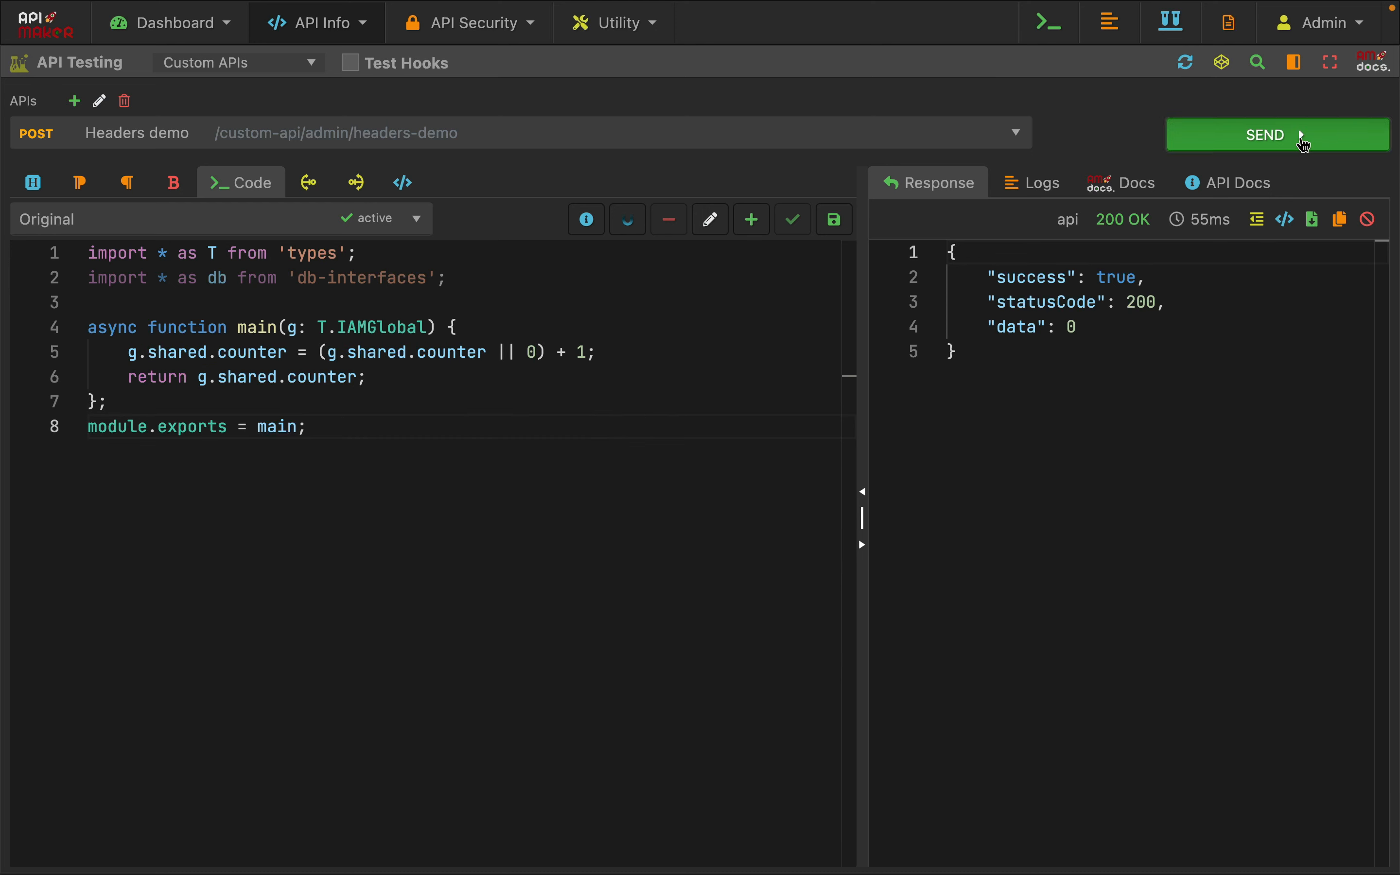
# Send the request repeatedly with x-am-run-in-sandbox at 0 and compare the returned data counter
pyautogui.click(1273, 138)
pyautogui.click(1243, 135)
pyautogui.moveTo(1029, 329); pyautogui.dragTo(1138, 327)
pyautogui.click(1209, 140)
pyautogui.click(1201, 139)
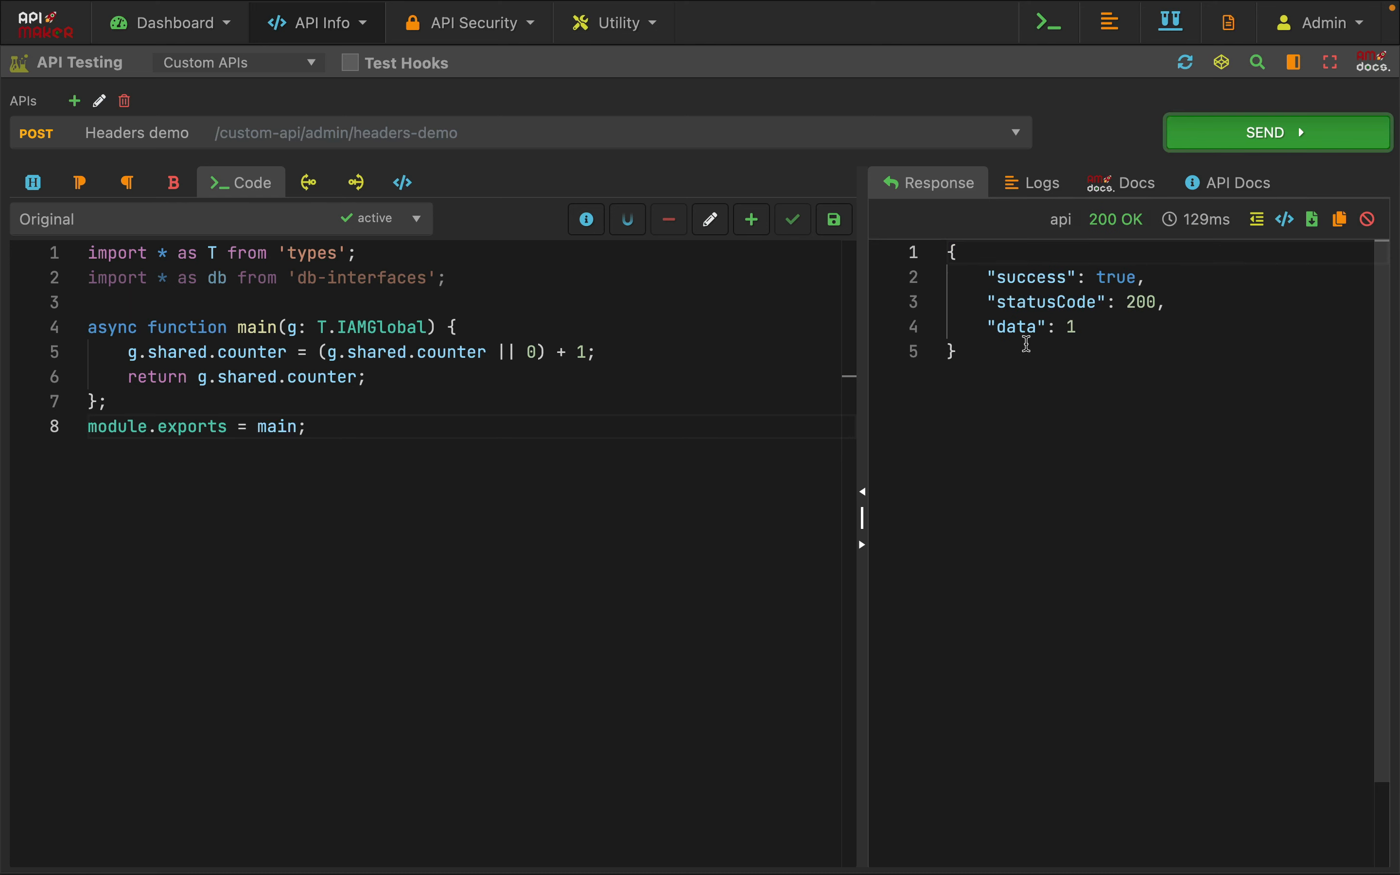
pyautogui.moveTo(1025, 349); pyautogui.dragTo(1173, 331)
pyautogui.click(1209, 411)
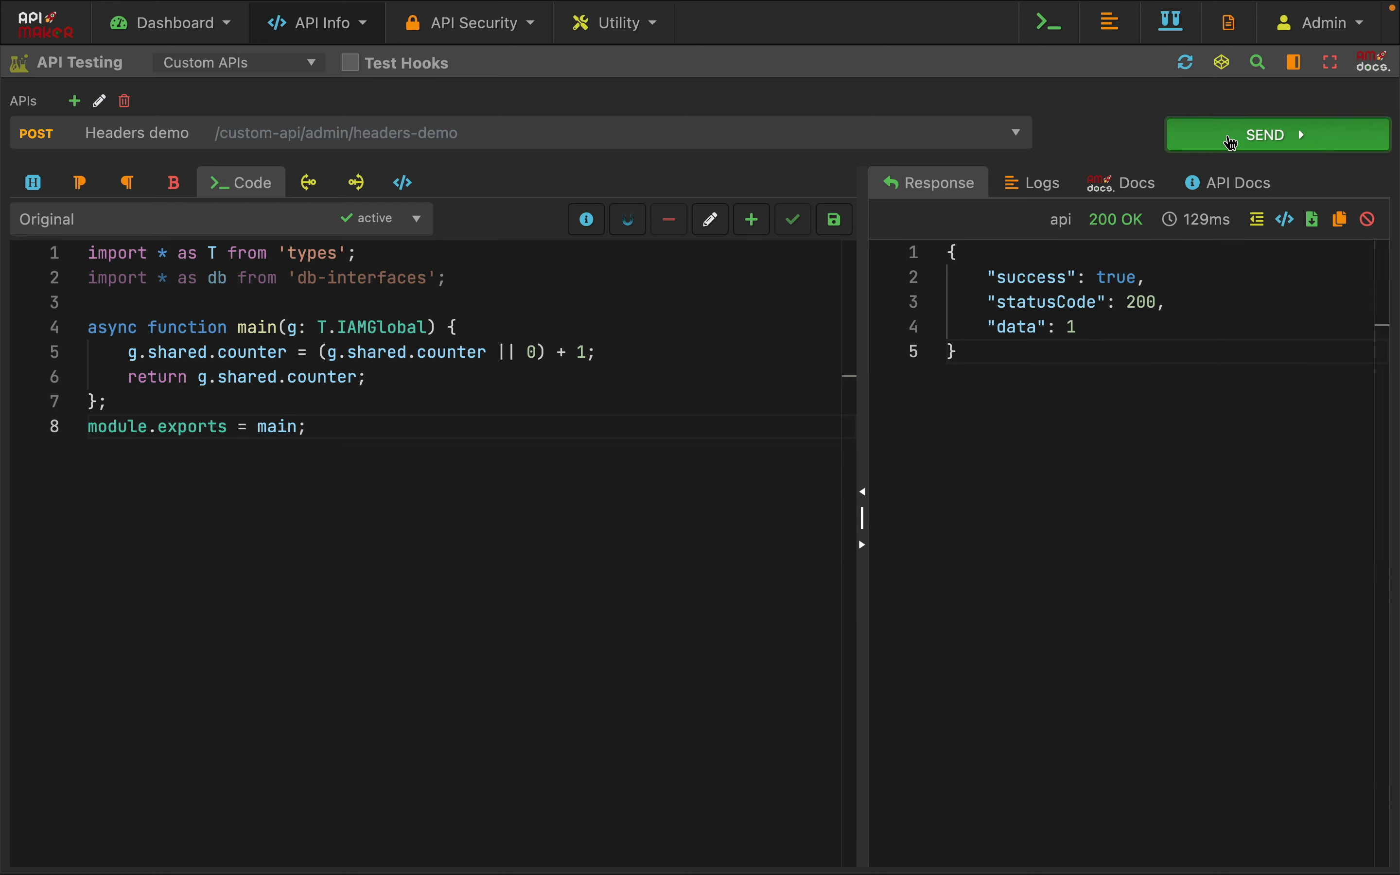
pyautogui.click(1203, 143)
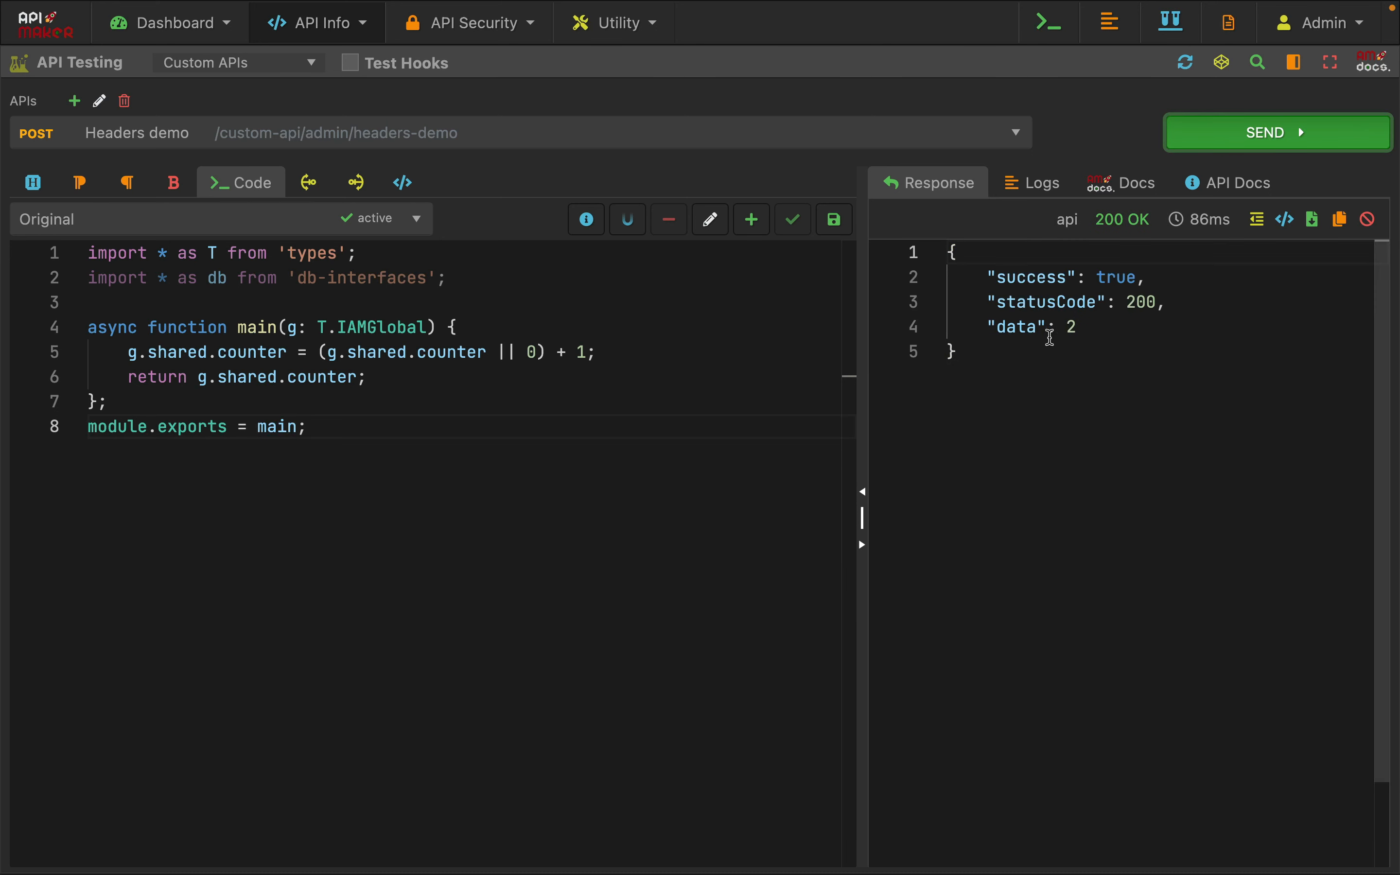
pyautogui.click(1203, 139)
pyautogui.click(1205, 139)
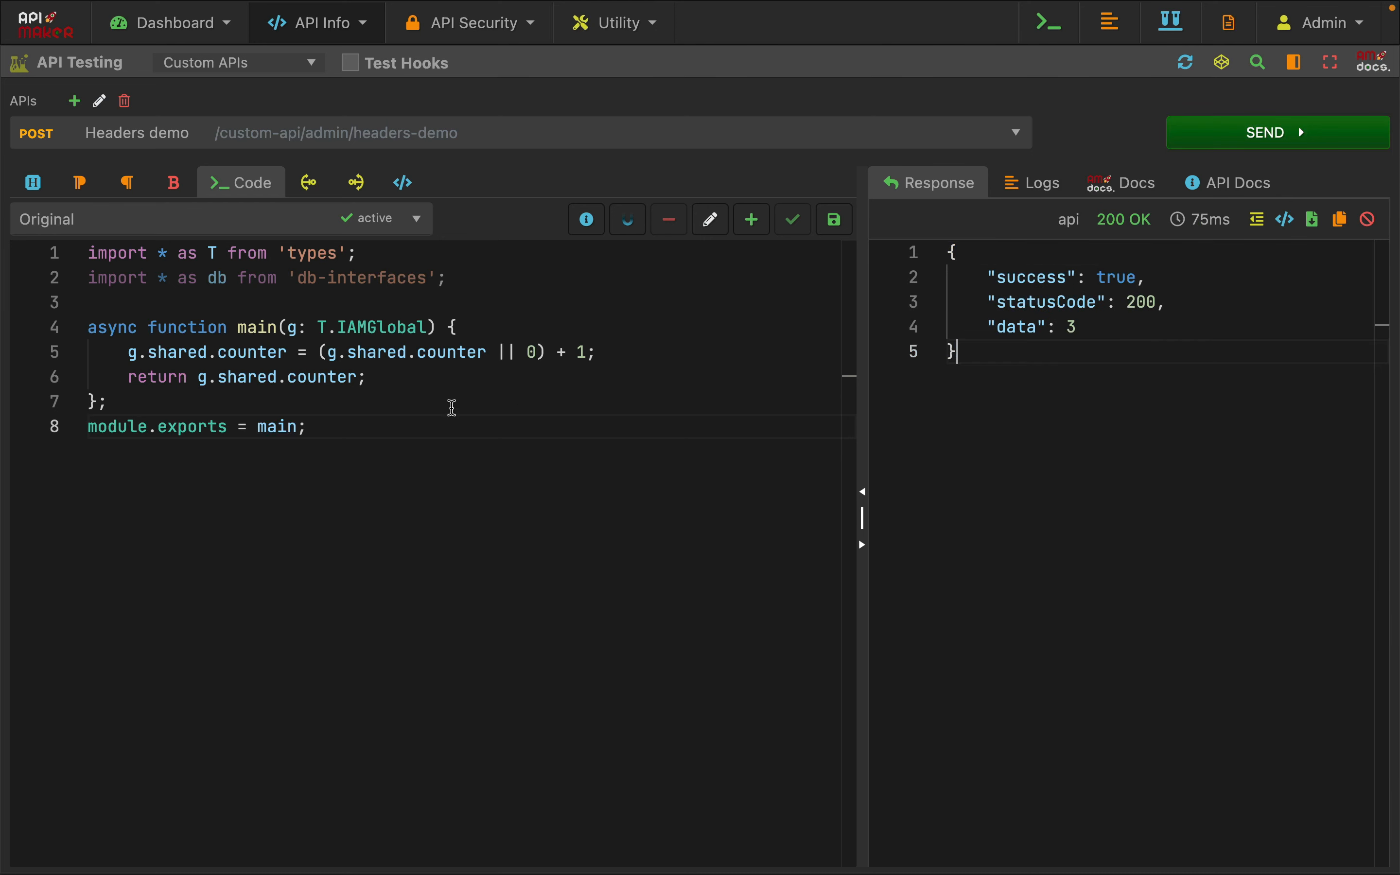
# Set the x-am-run-in-sandbox header to 1
pyautogui.click(33, 182)
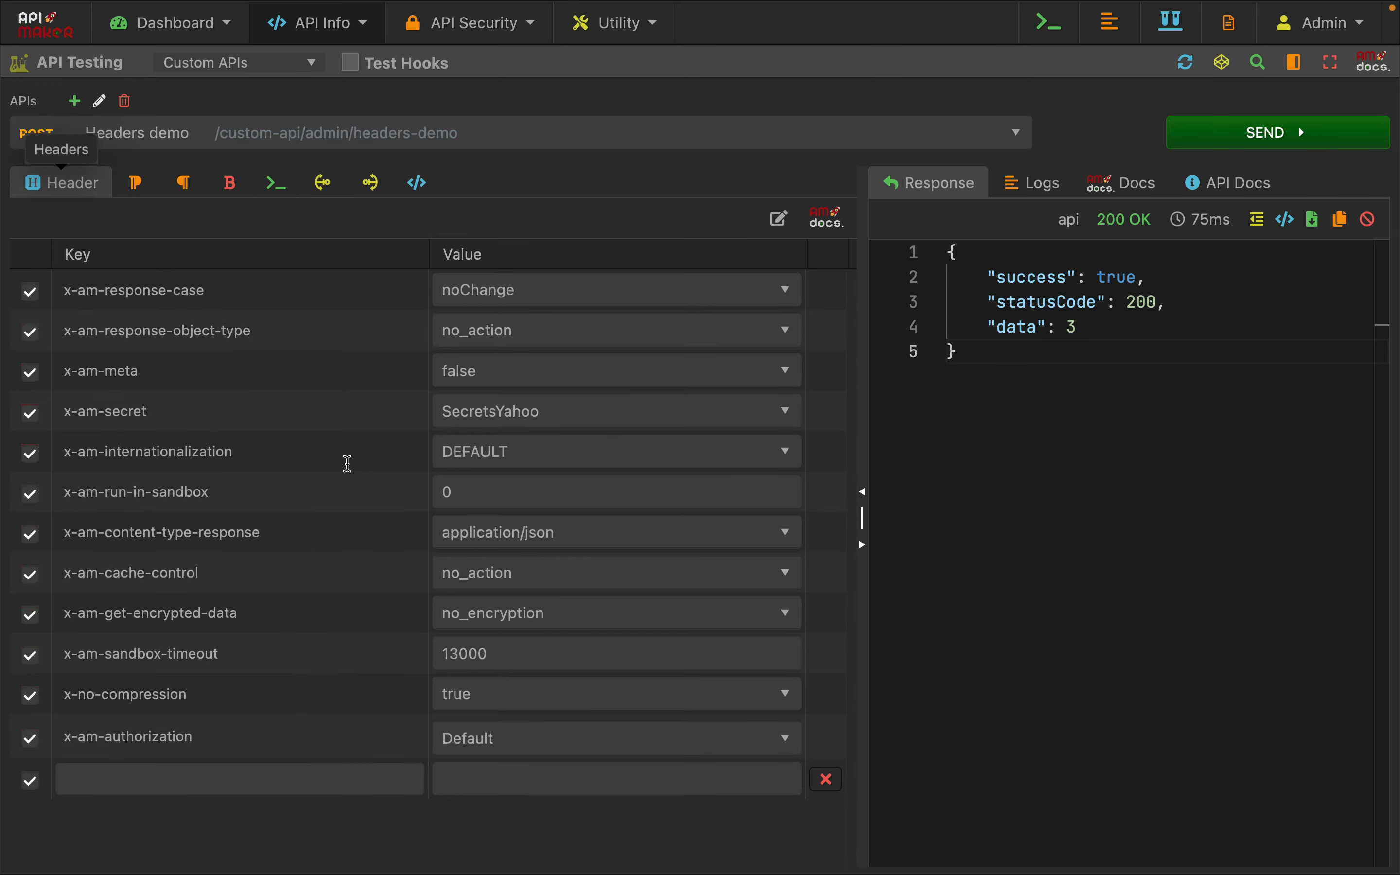
pyautogui.click(508, 496)
pyautogui.press('BackSpace')
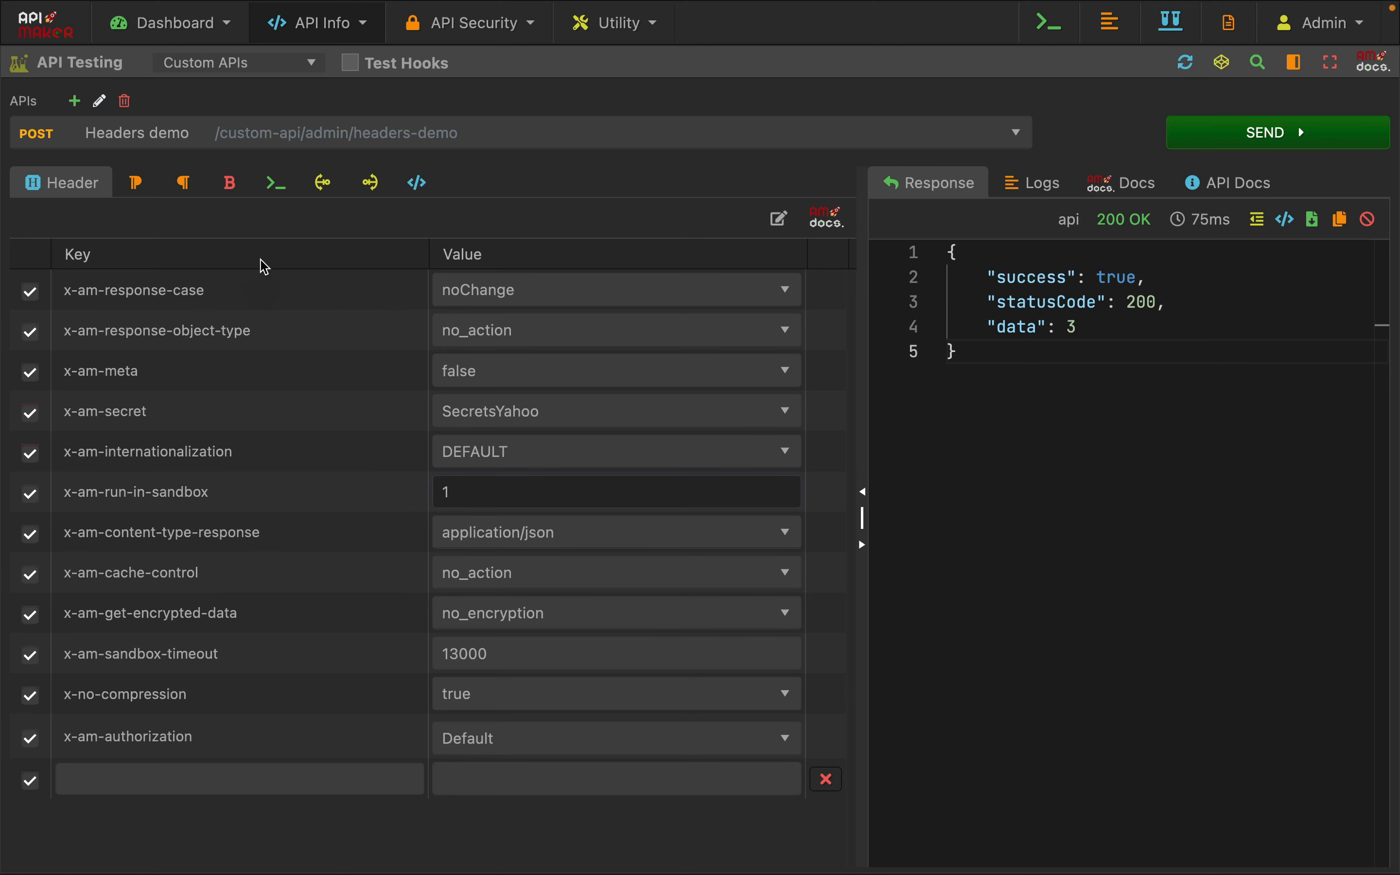
pyautogui.click(278, 183)
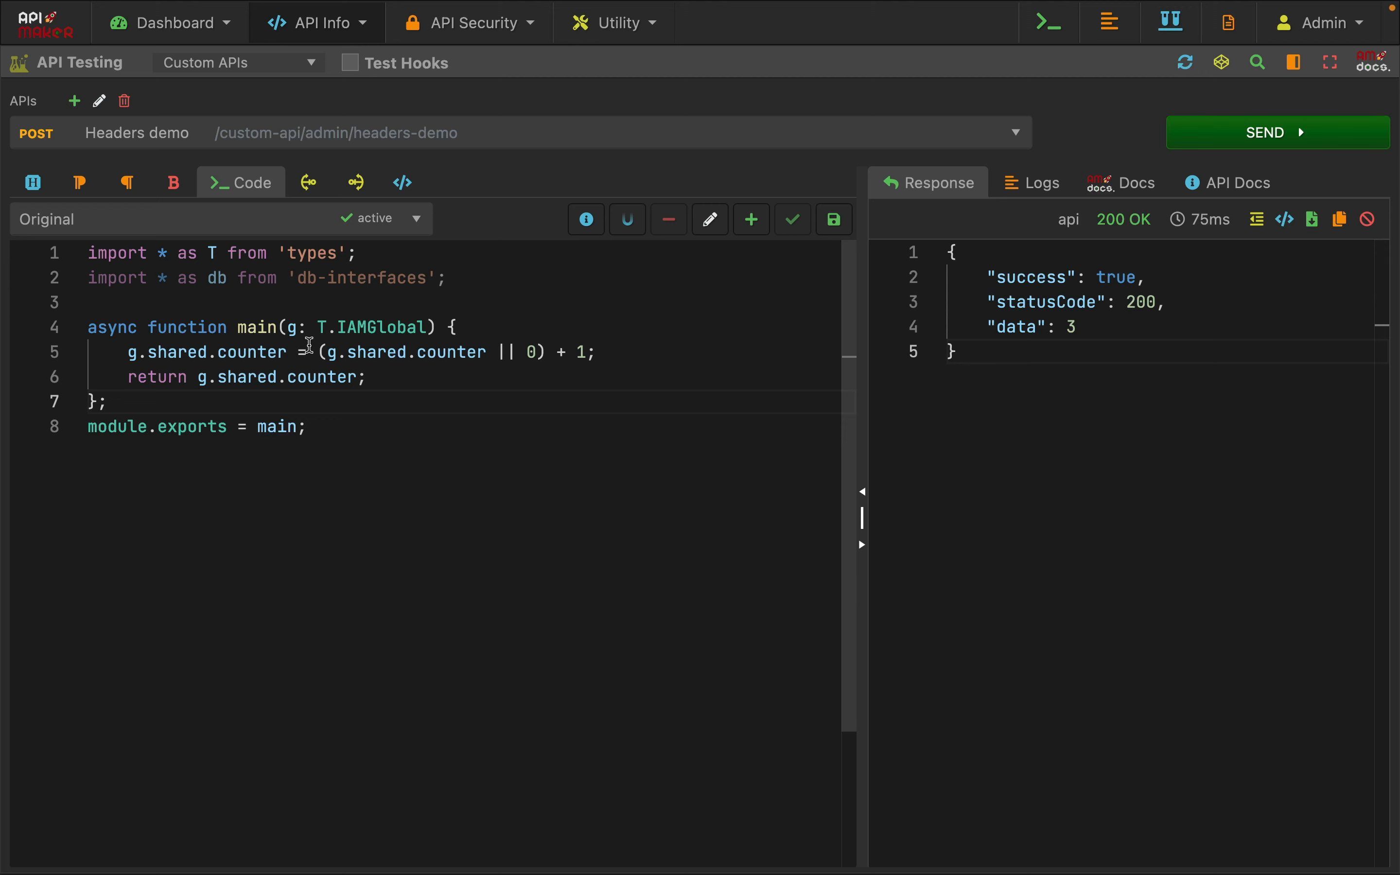
pyautogui.click(33, 183)
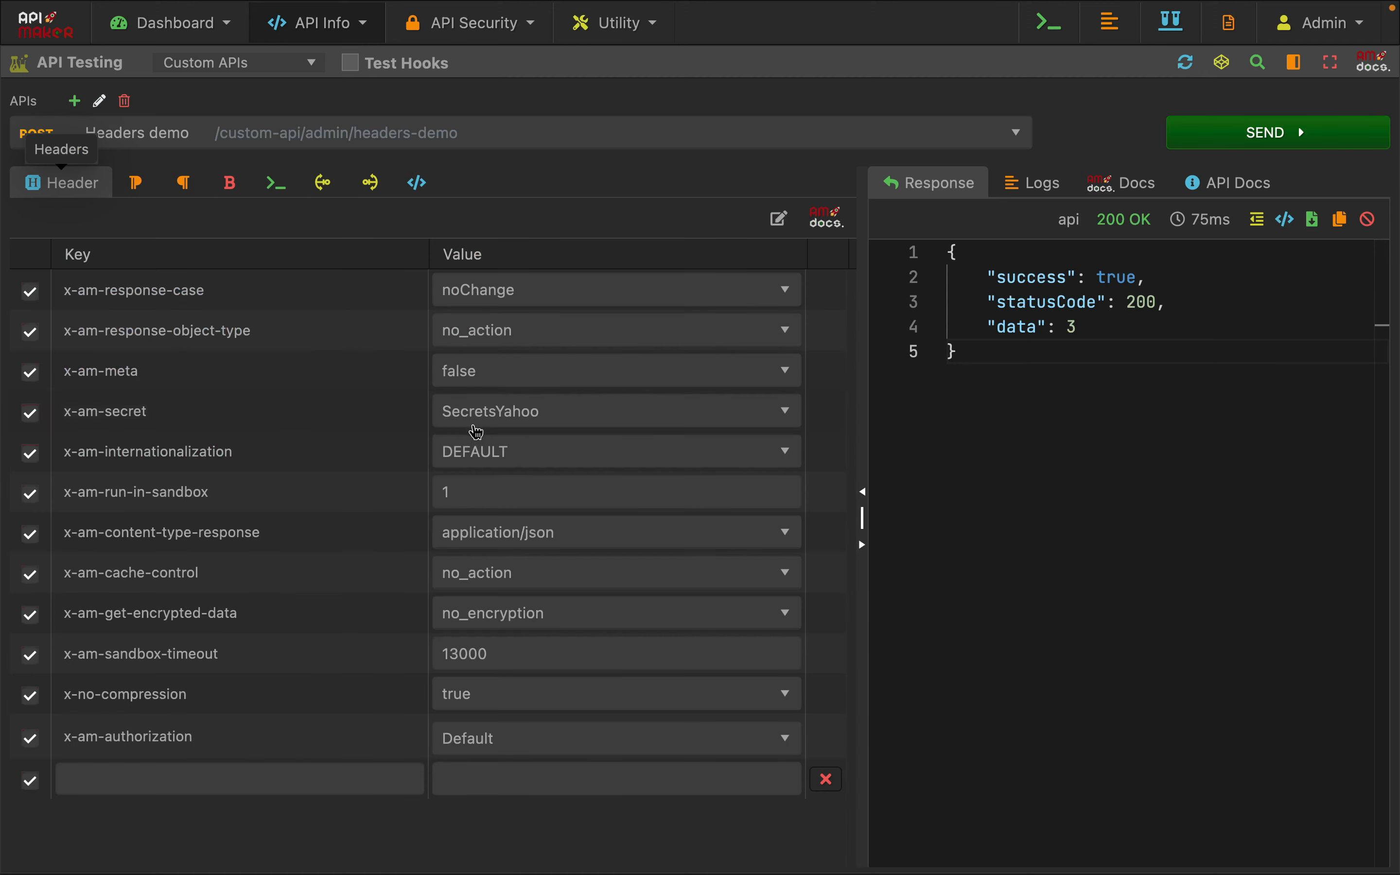
pyautogui.click(734, 502)
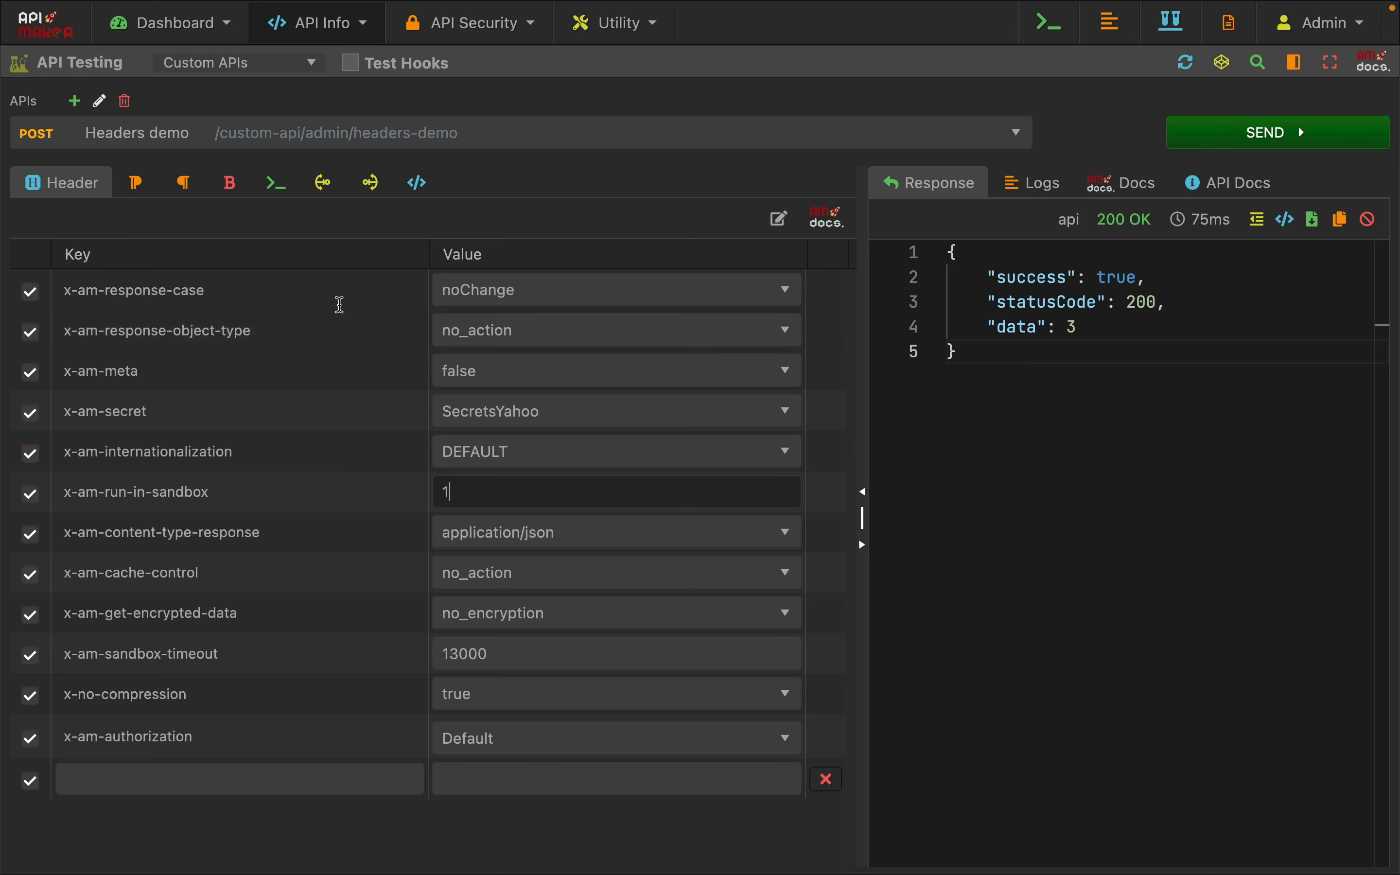
# Send the request repeatedly with x-am-run-in-sandbox at 1 to run the shared counter code in that sandbox
pyautogui.click(276, 183)
pyautogui.click(1208, 142)
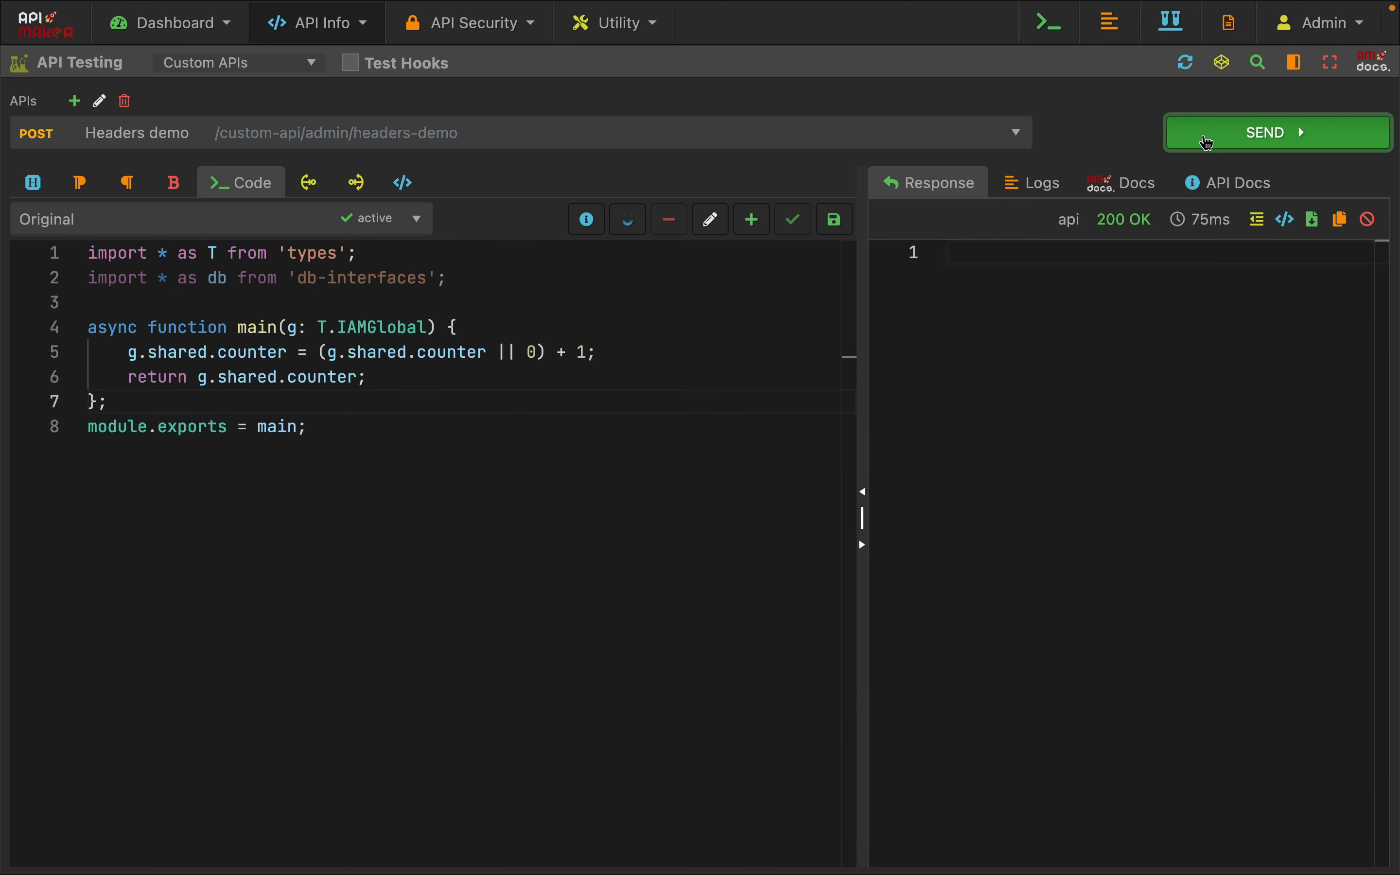
pyautogui.click(1208, 142)
pyautogui.click(1207, 142)
pyautogui.click(1208, 142)
pyautogui.click(1207, 142)
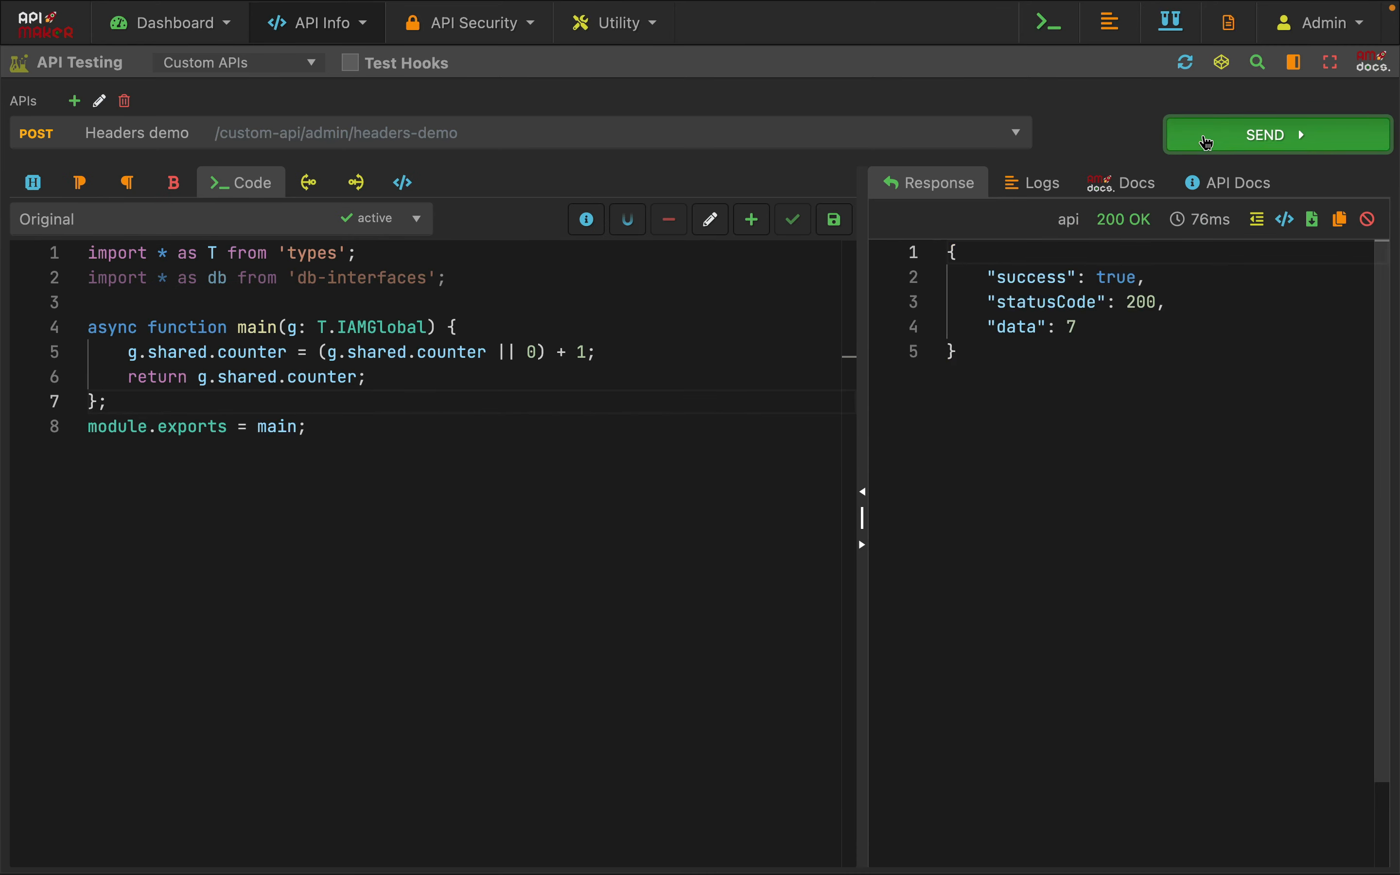
pyautogui.click(1207, 141)
pyautogui.click(1207, 142)
pyautogui.click(1208, 142)
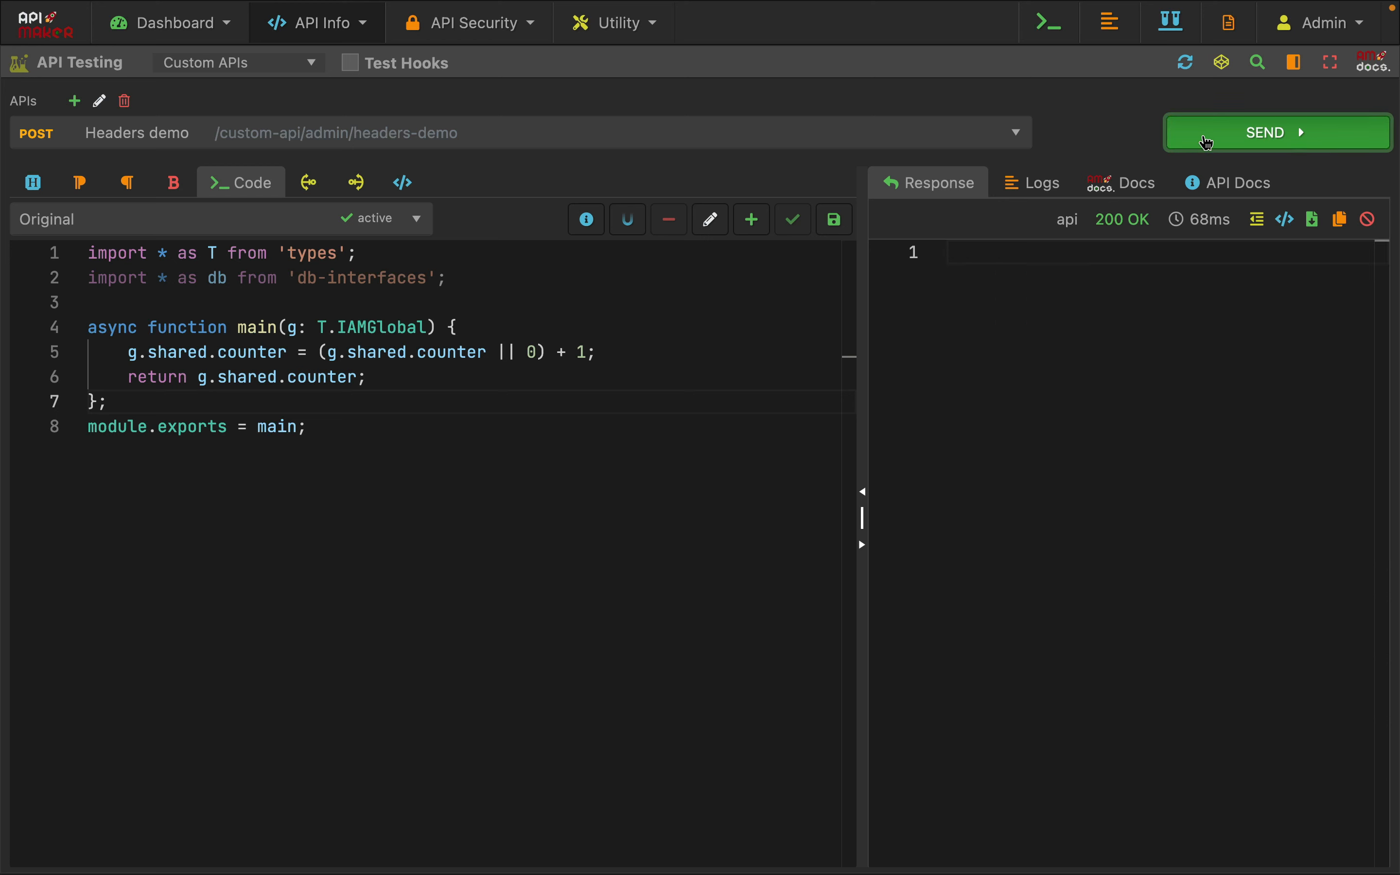
# Send the request several more times and highlight the shared property of g in the counter code
pyautogui.click(1208, 142)
pyautogui.click(1208, 142)
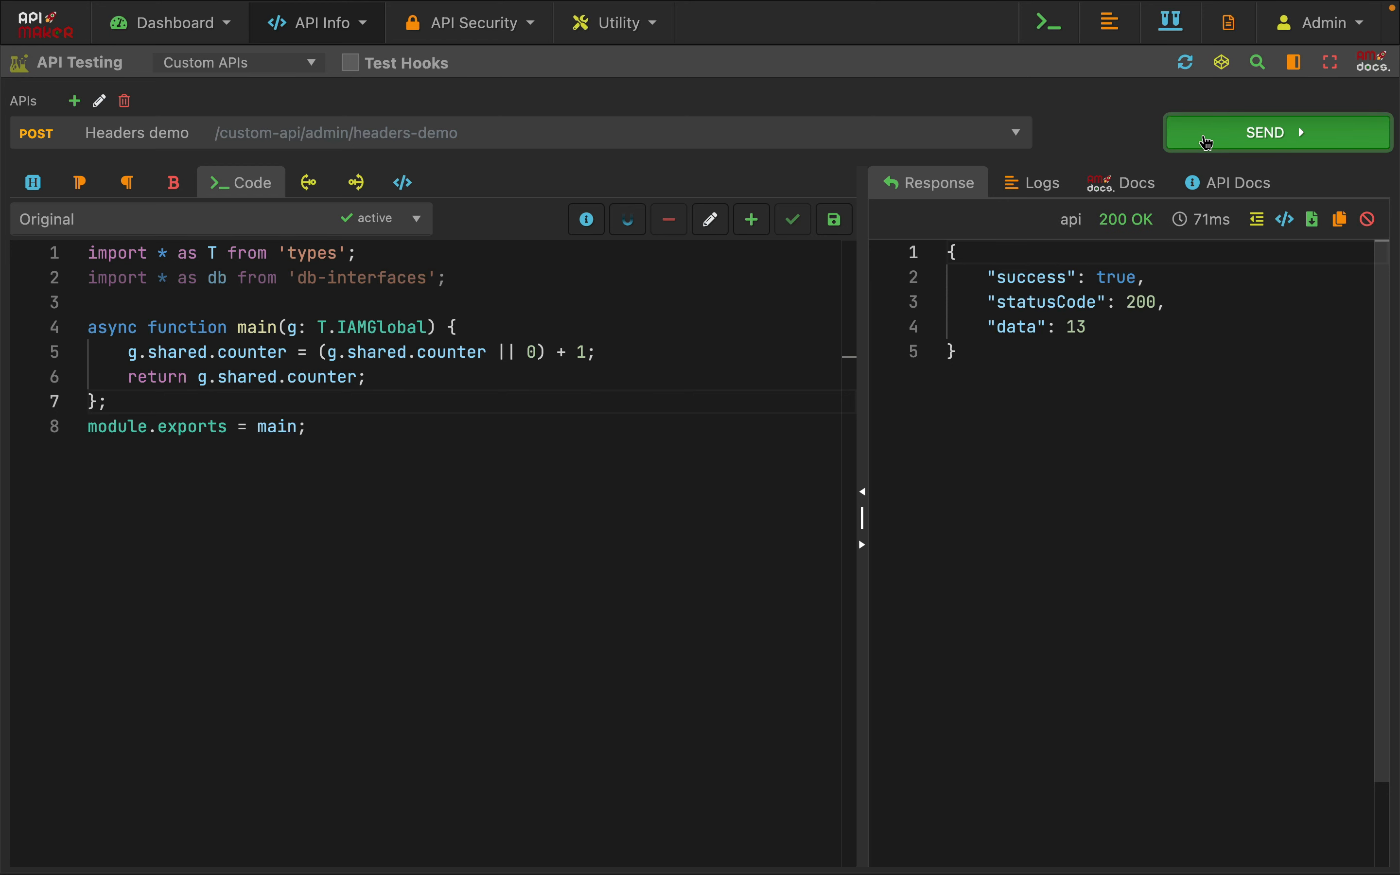
pyautogui.click(1207, 142)
pyautogui.click(430, 568)
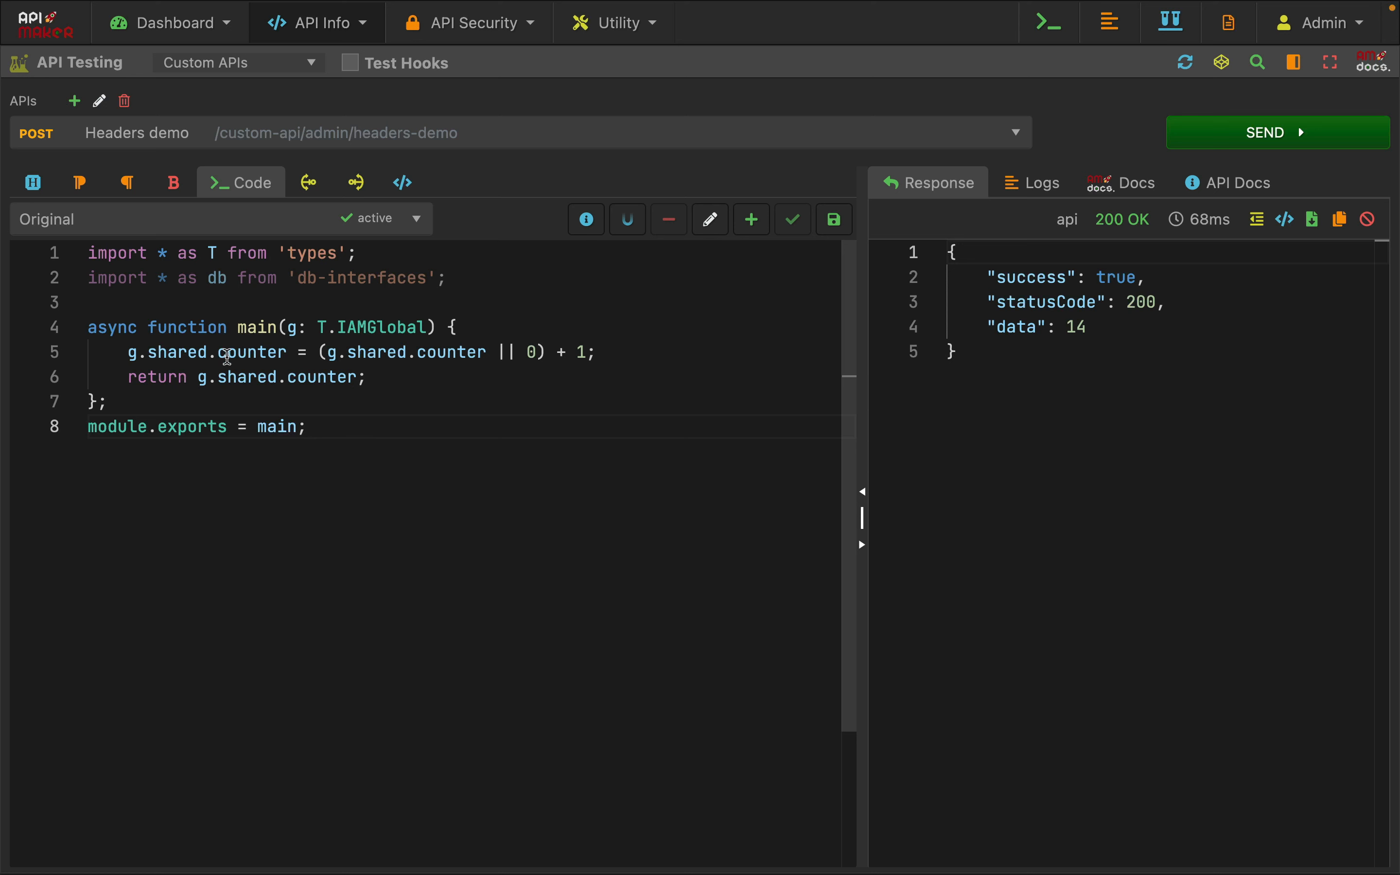
pyautogui.doubleClick(176, 351)
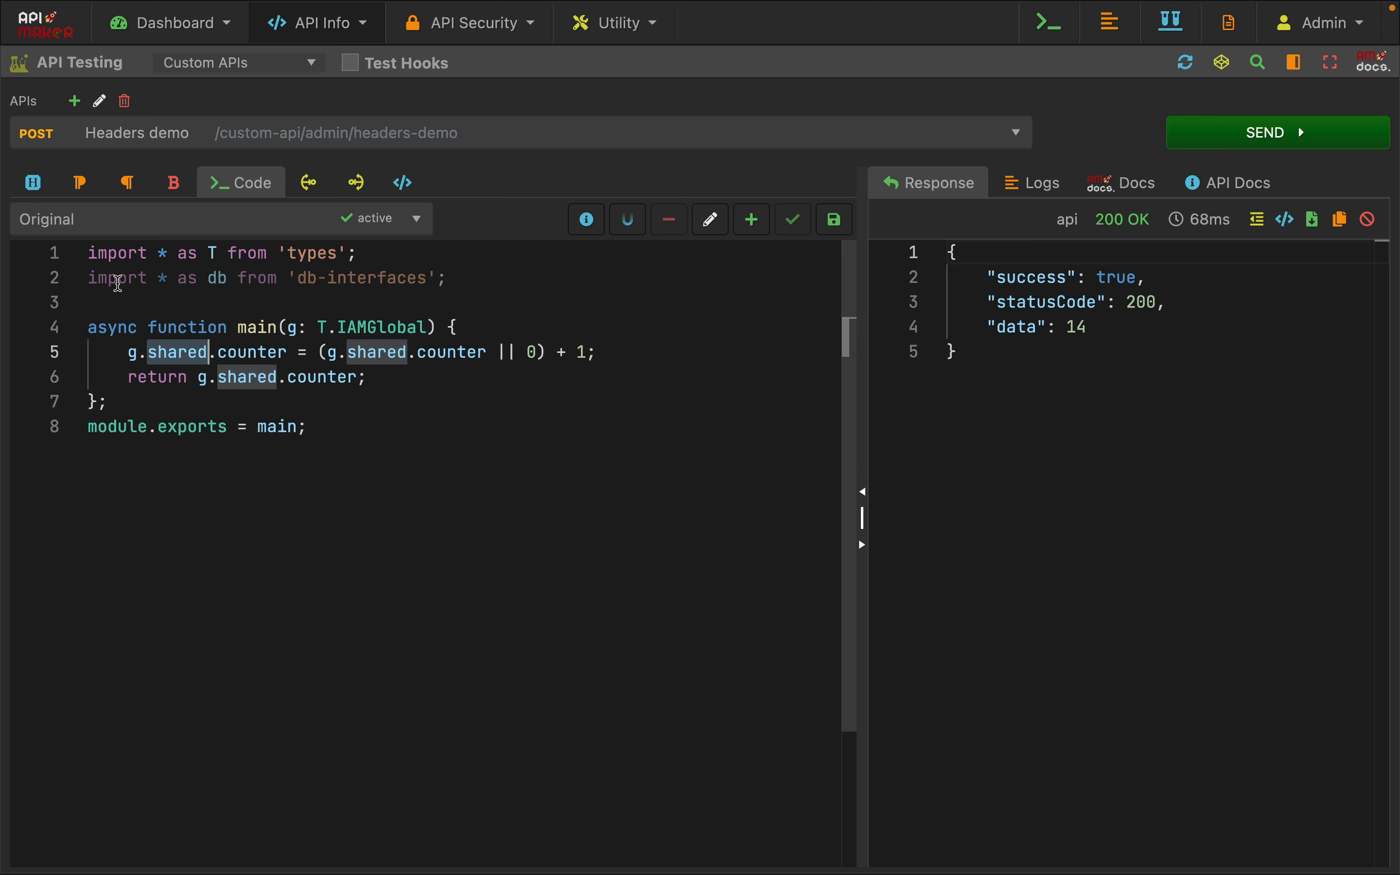
pyautogui.click(35, 182)
pyautogui.doubleClick(454, 484)
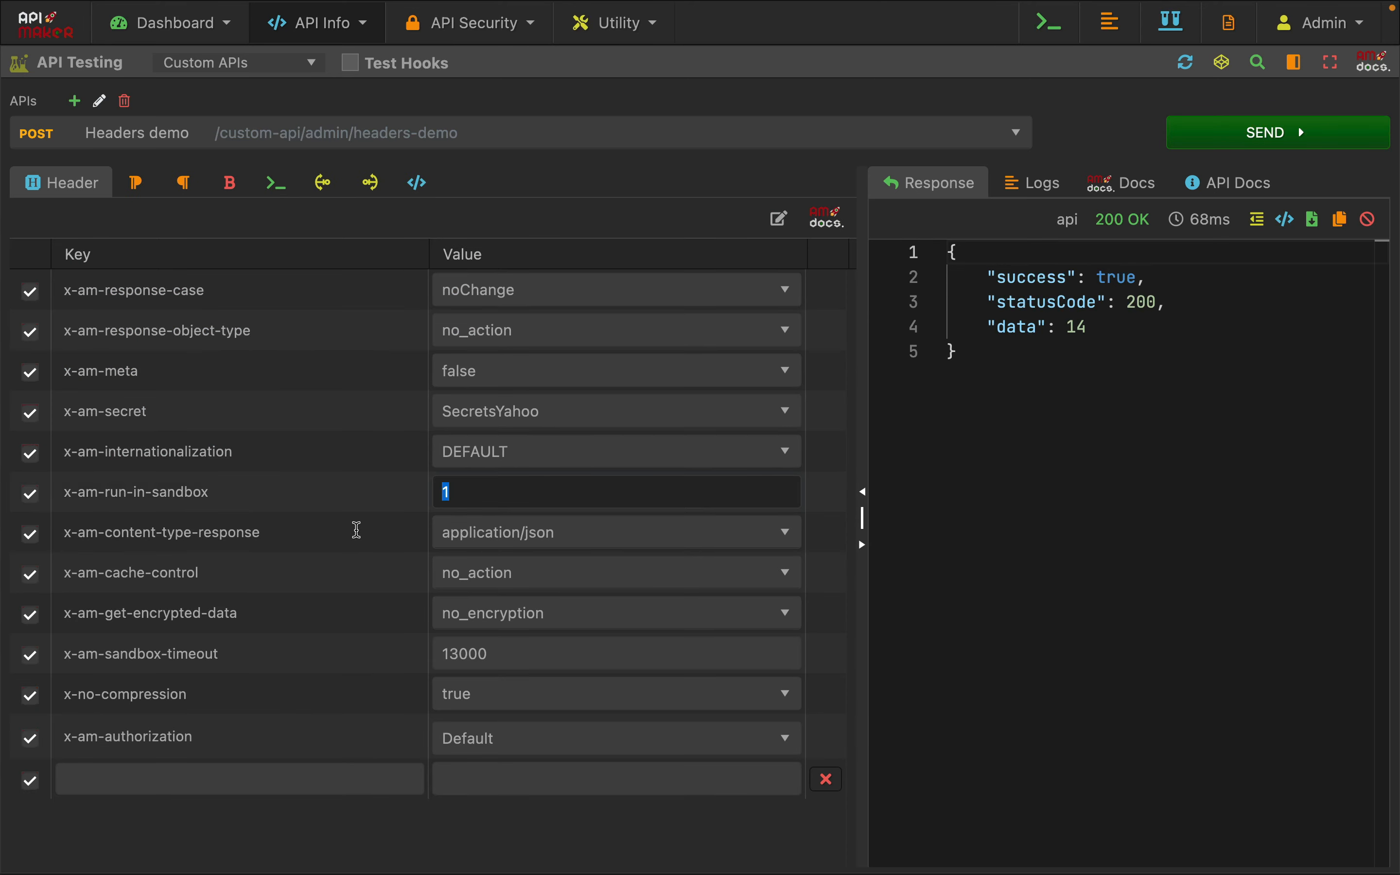
pyautogui.write('0')
pyautogui.press('BackSpace')
pyautogui.click(276, 183)
pyautogui.click(369, 447)
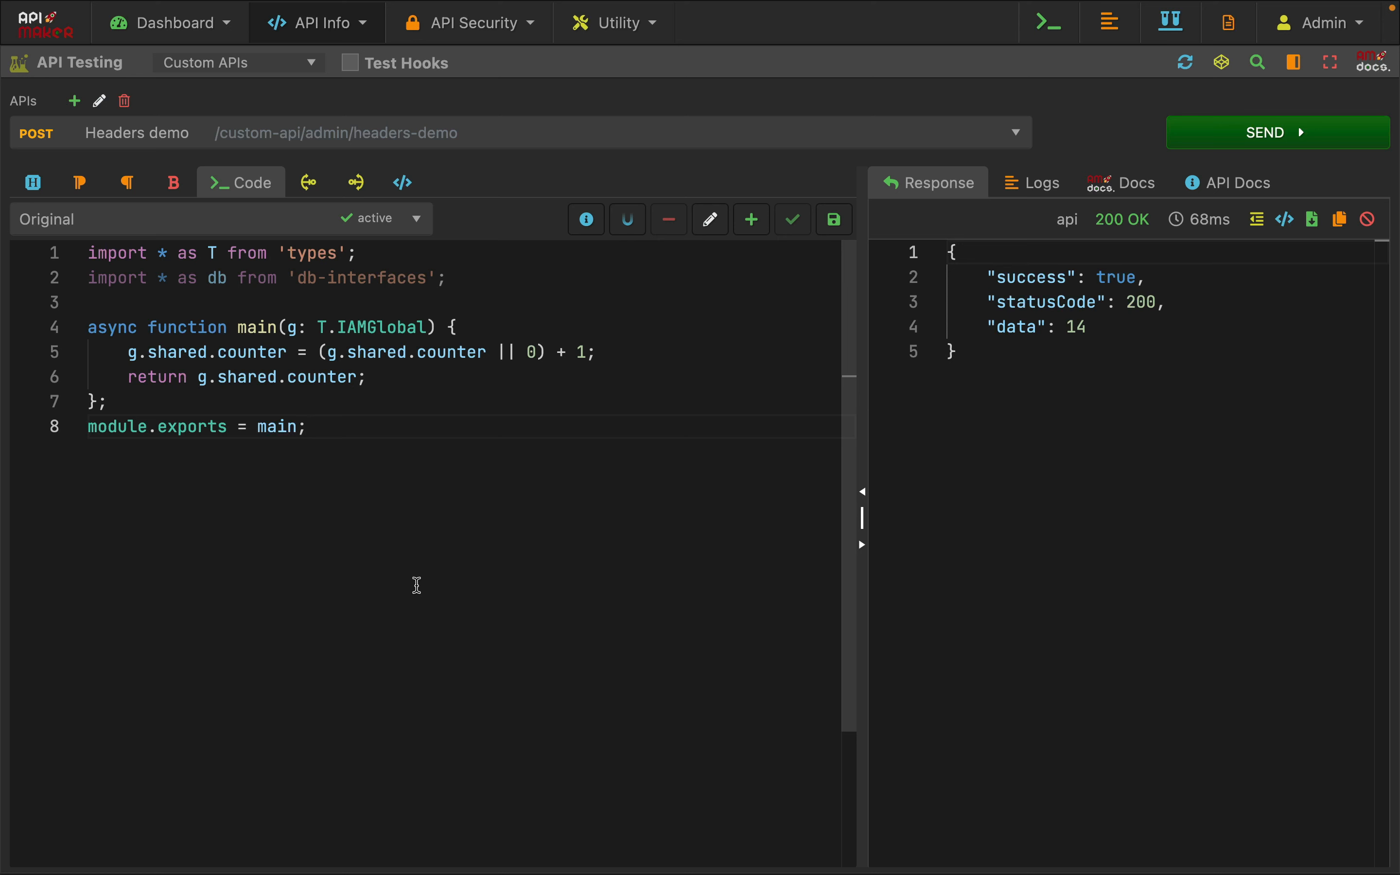
# Set the x-am-run-in-sandbox header to 2
pyautogui.click(33, 183)
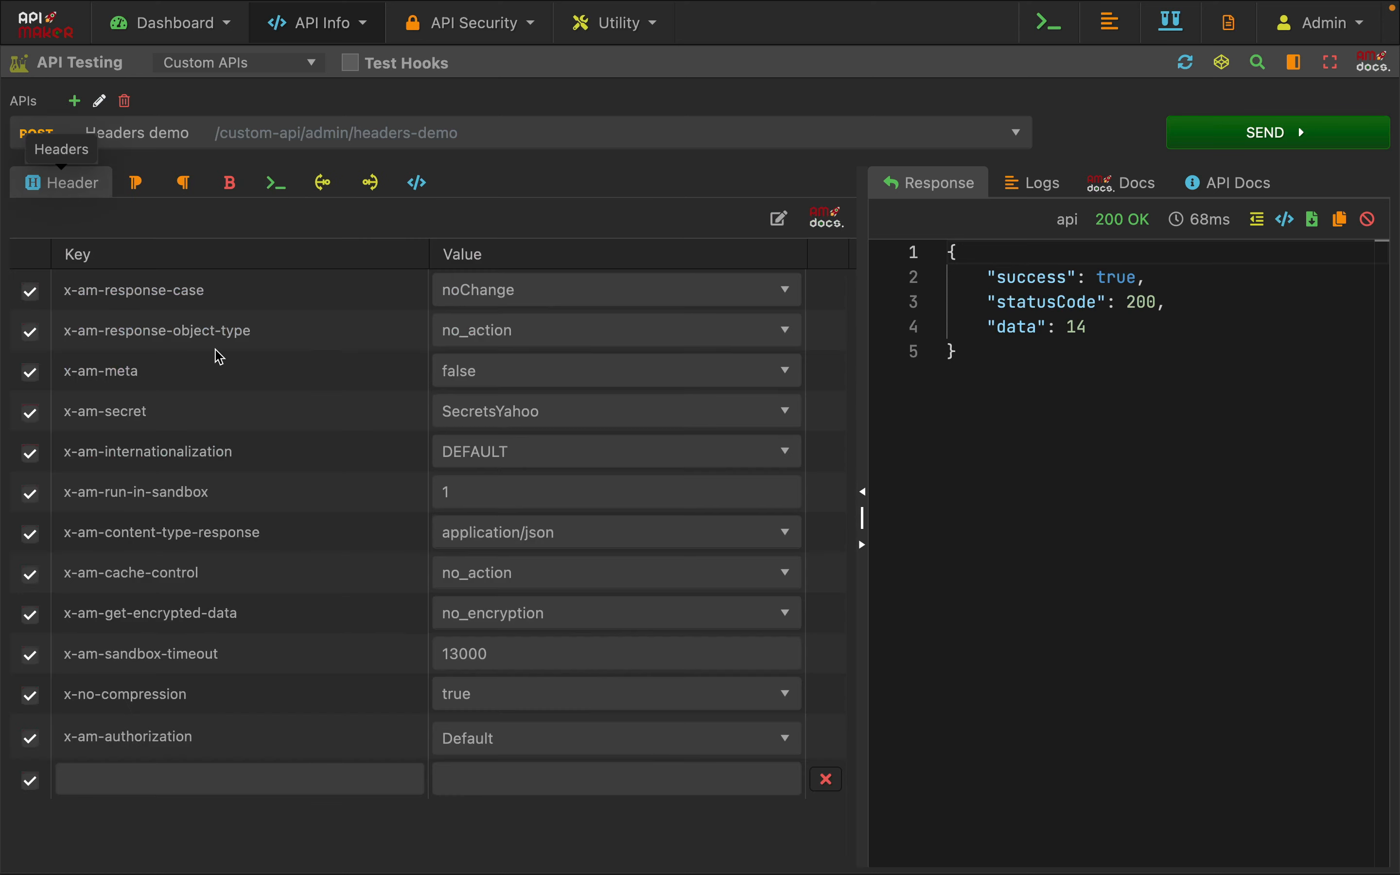
pyautogui.doubleClick(473, 490)
pyautogui.write('2')
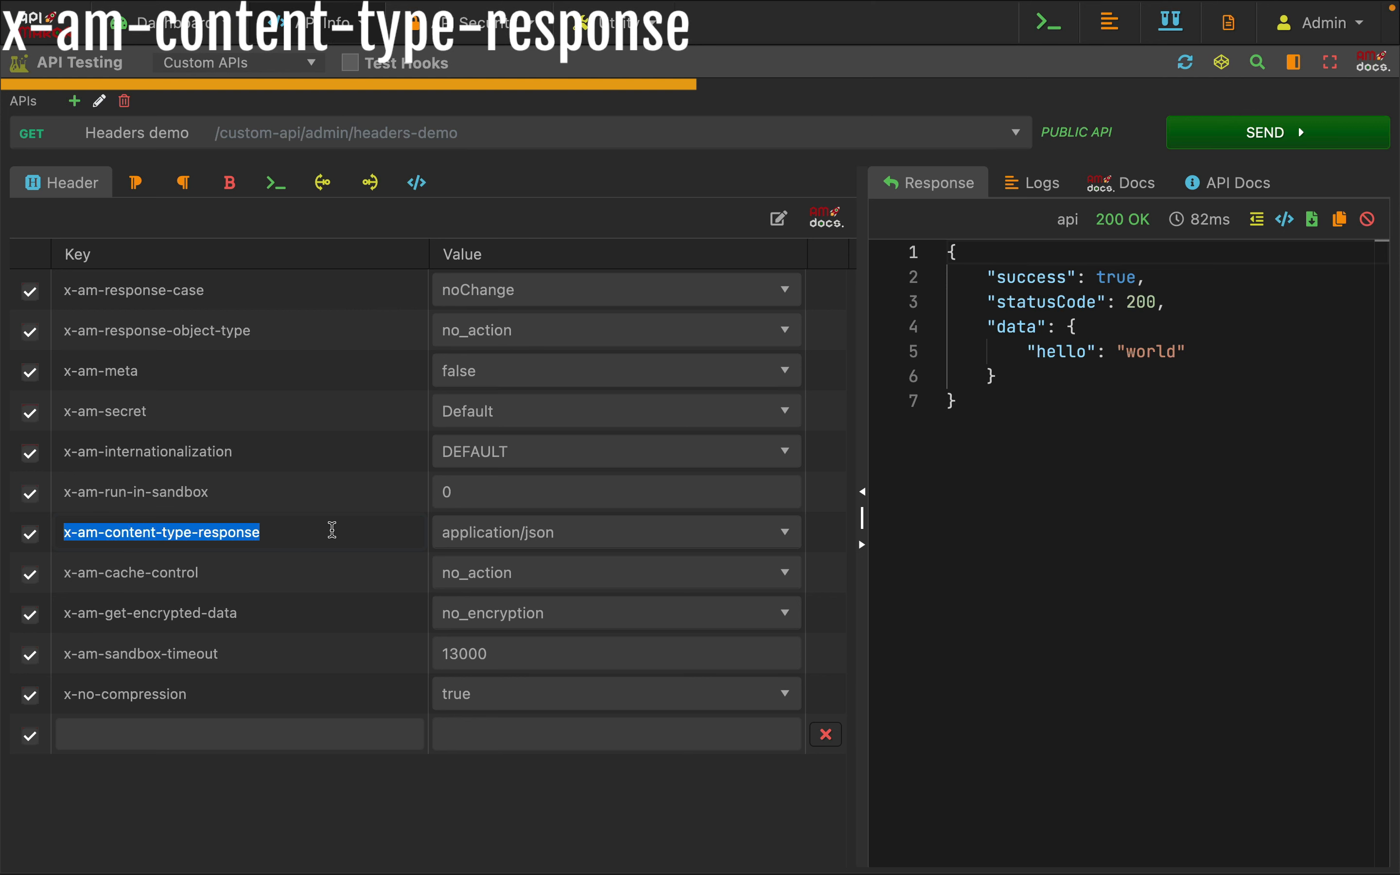
# Examine the available values of the x-am-content-type-response header
pyautogui.click(333, 529)
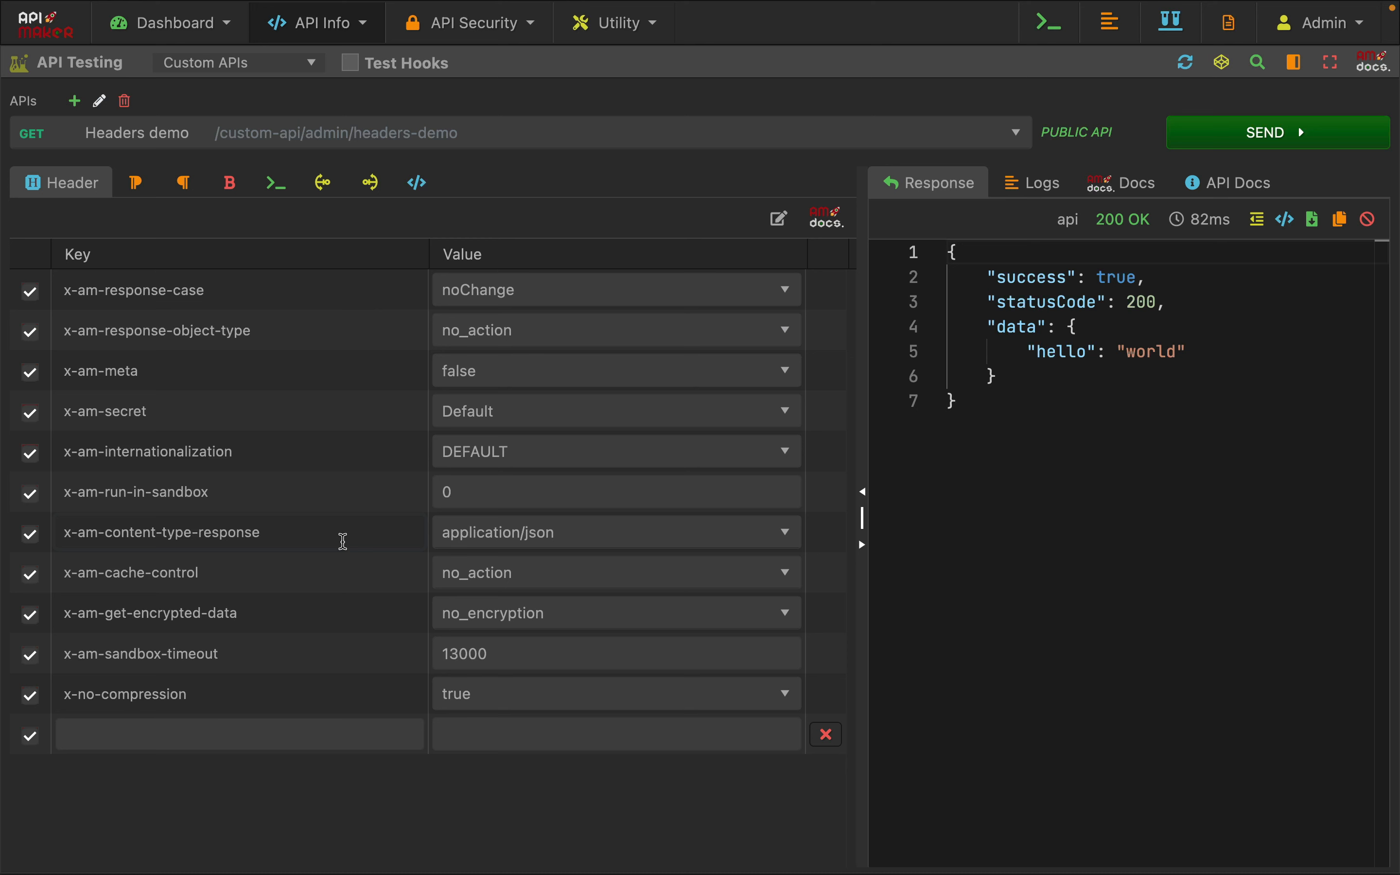
pyautogui.click(487, 538)
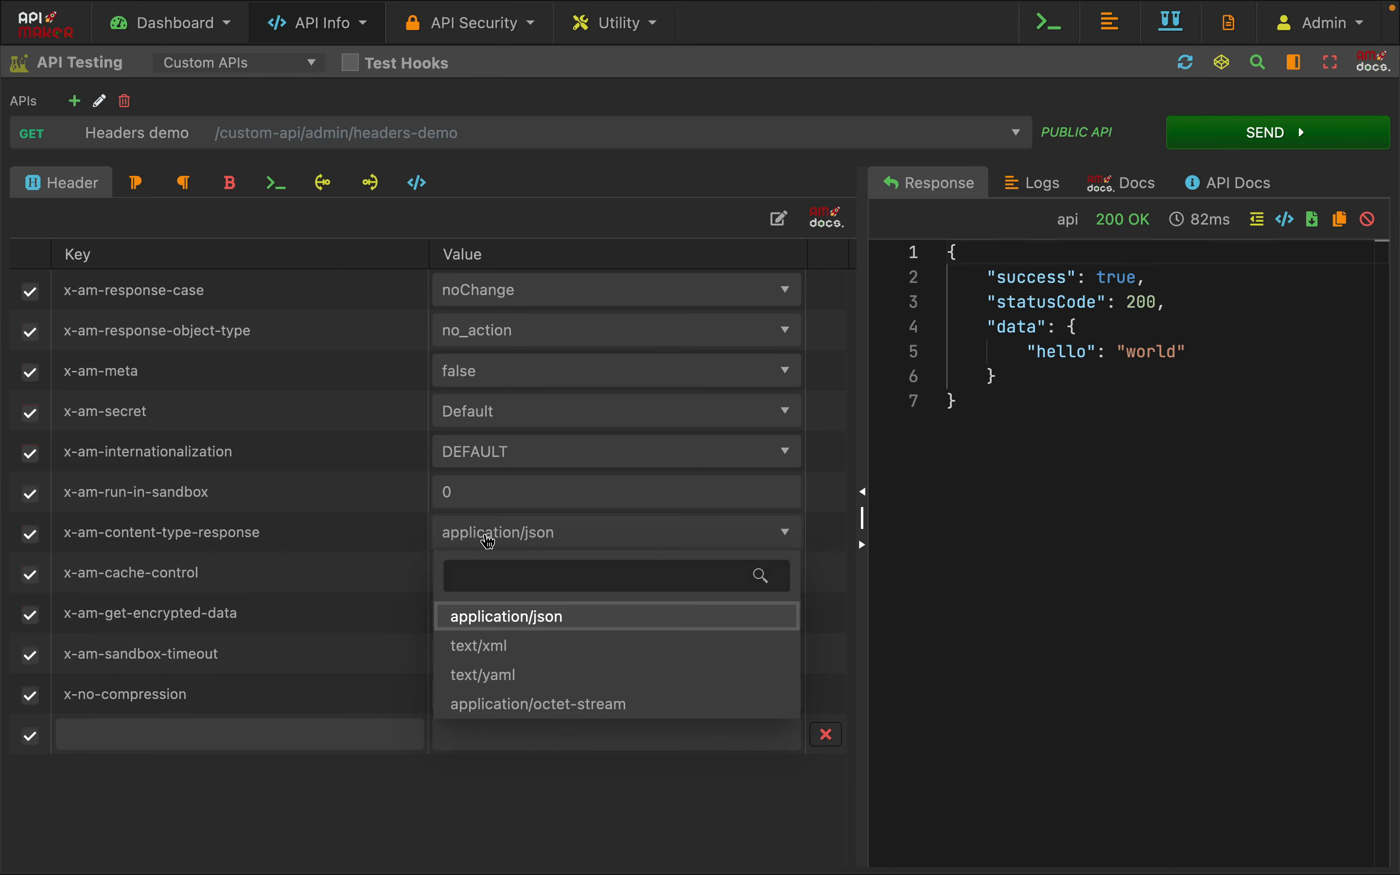
pyautogui.click(487, 541)
pyautogui.click(519, 538)
pyautogui.click(278, 527)
# Review the code's hello world return object and send the request with the application/json response type
pyautogui.click(276, 185)
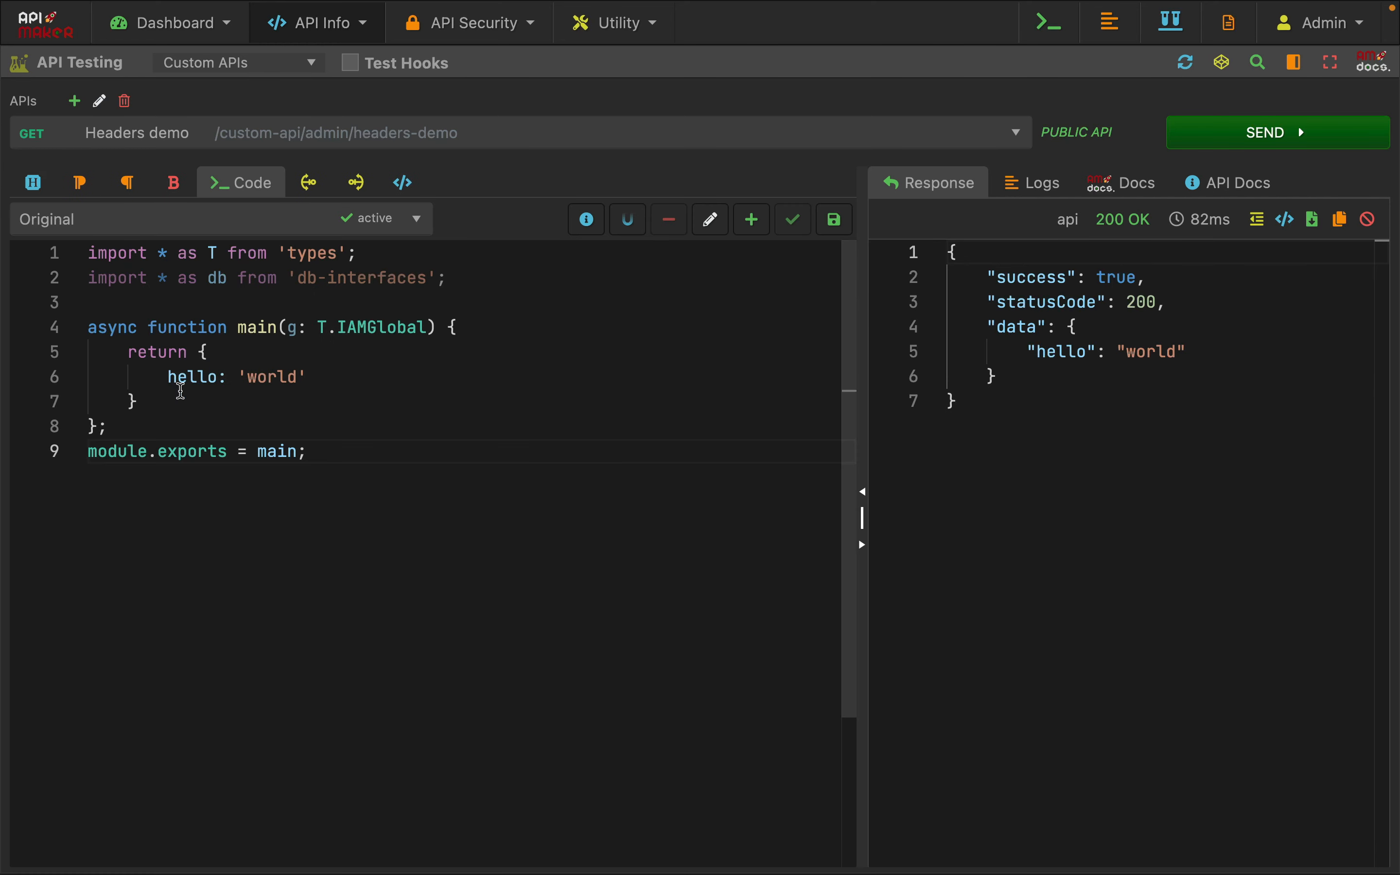
pyautogui.moveTo(178, 353); pyautogui.dragTo(326, 423)
pyautogui.click(370, 427)
pyautogui.click(1203, 326)
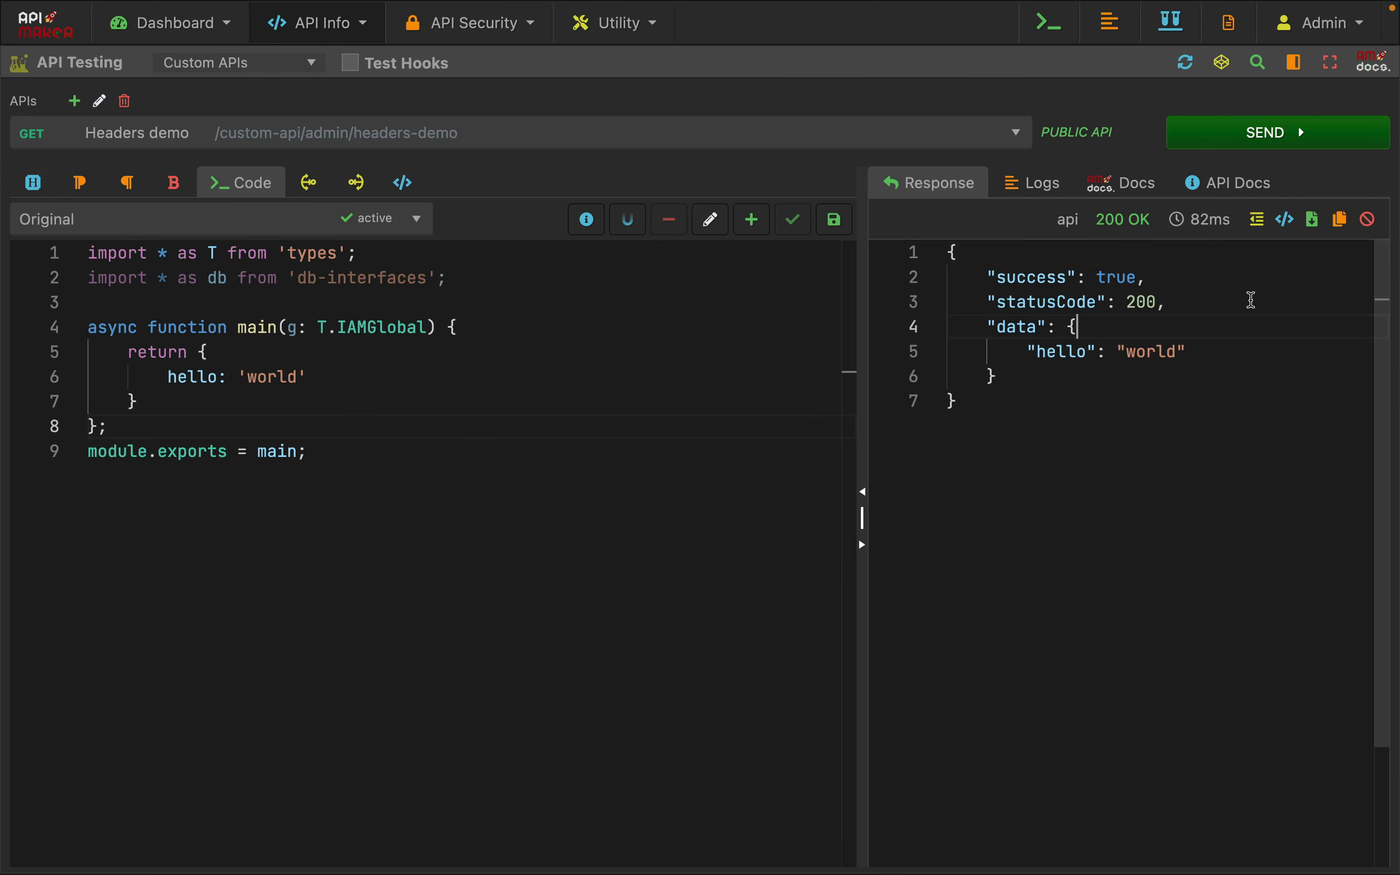
pyautogui.click(1241, 139)
pyautogui.click(405, 446)
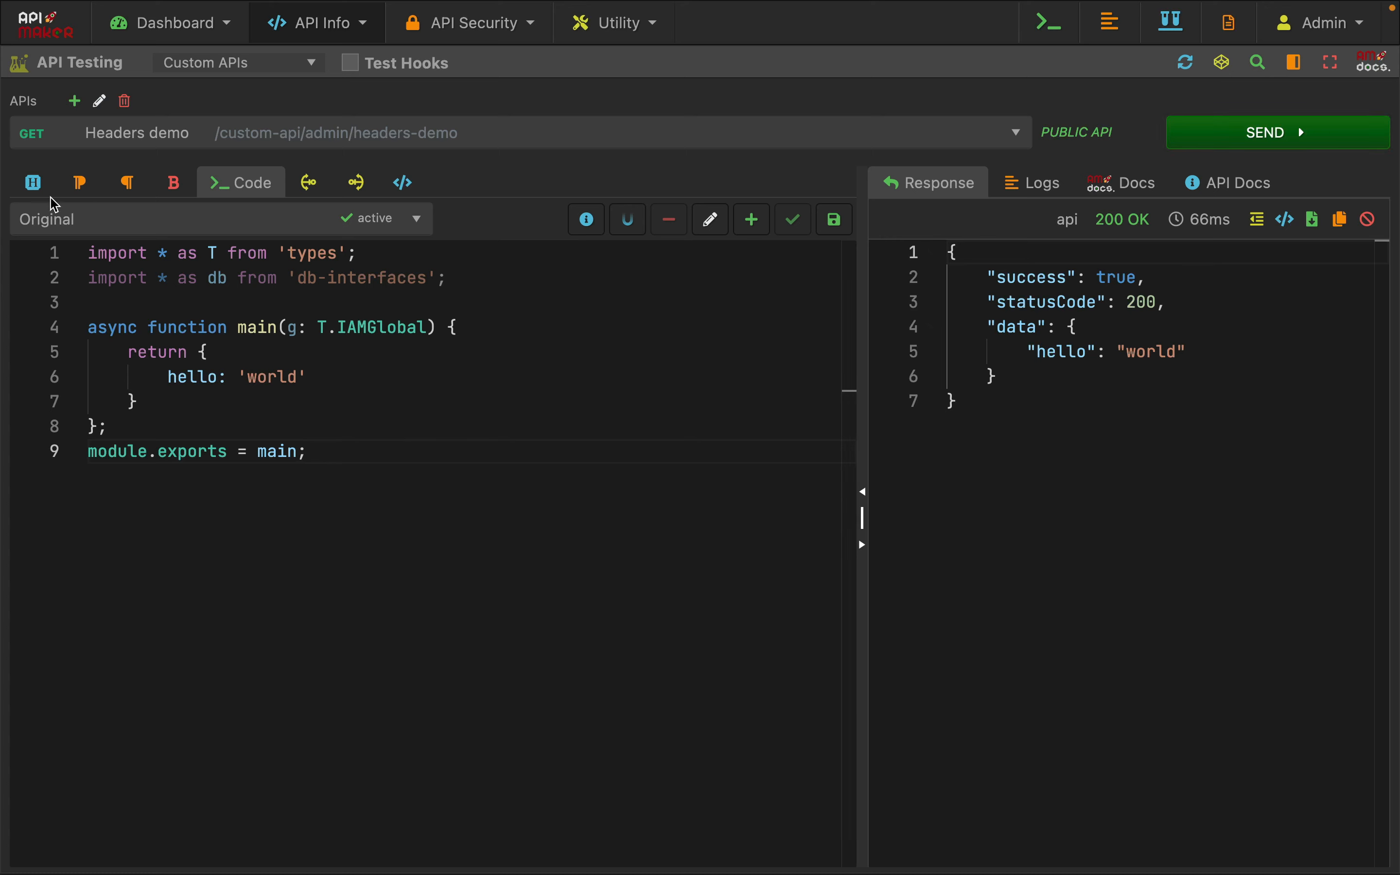
# Set the x-am-content-type-response header to text/xml and send the request
pyautogui.click(34, 183)
pyautogui.click(538, 538)
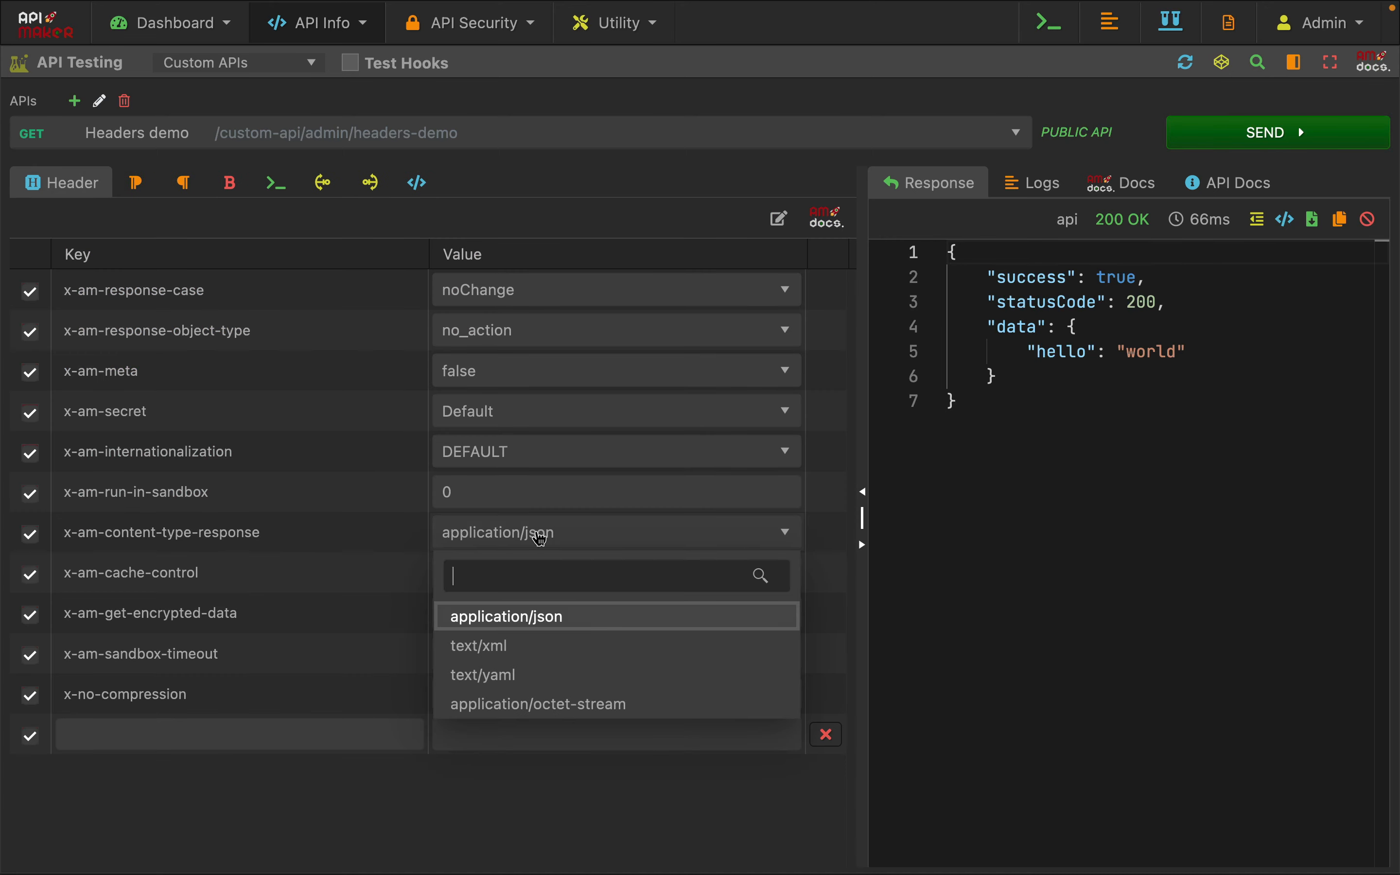
pyautogui.click(516, 664)
pyautogui.click(1235, 146)
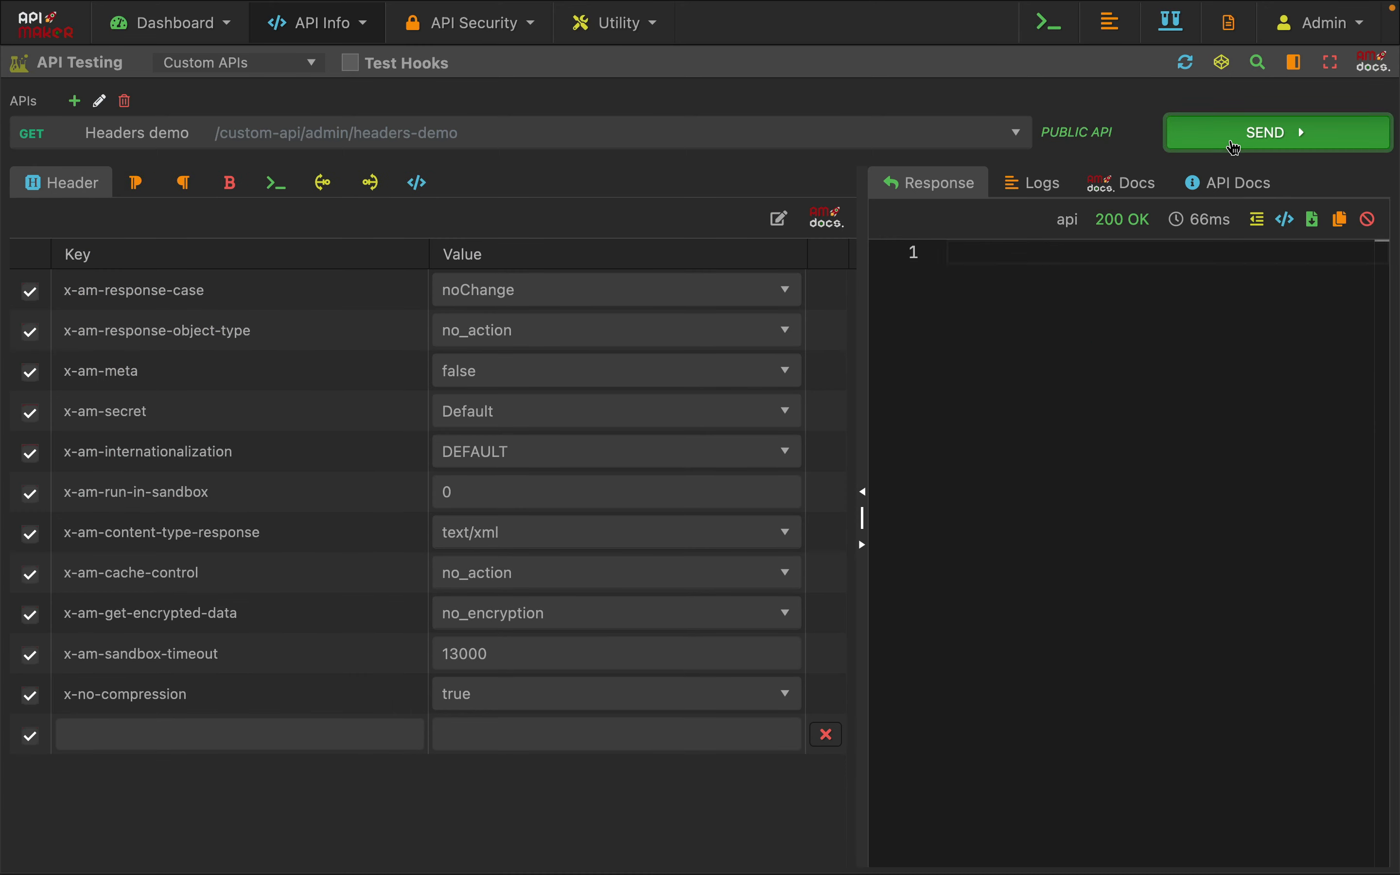
pyautogui.click(1052, 528)
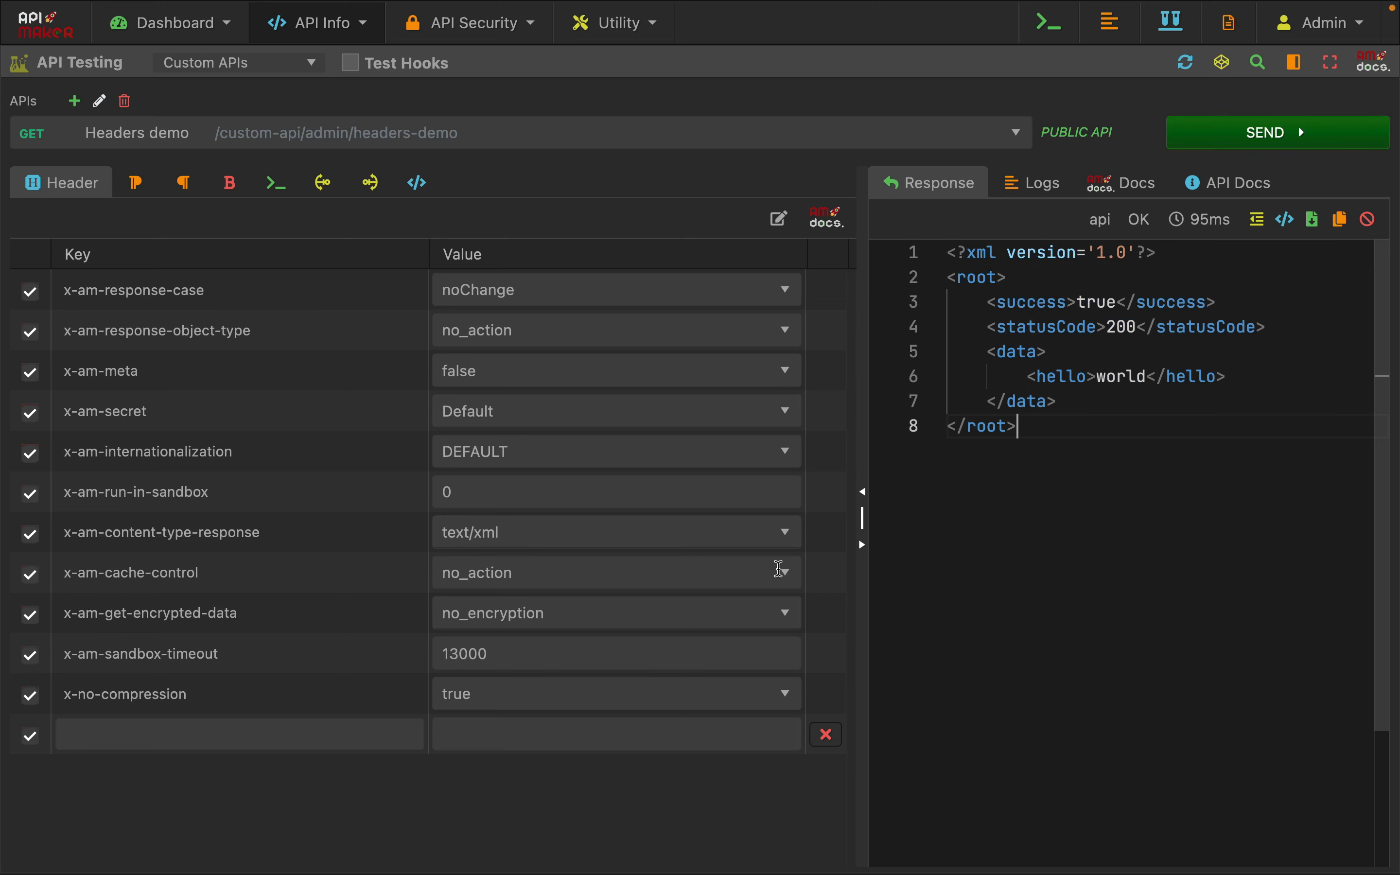
# Set the x-am-content-type-response header to text/yaml and send the request
pyautogui.click(510, 532)
pyautogui.click(484, 677)
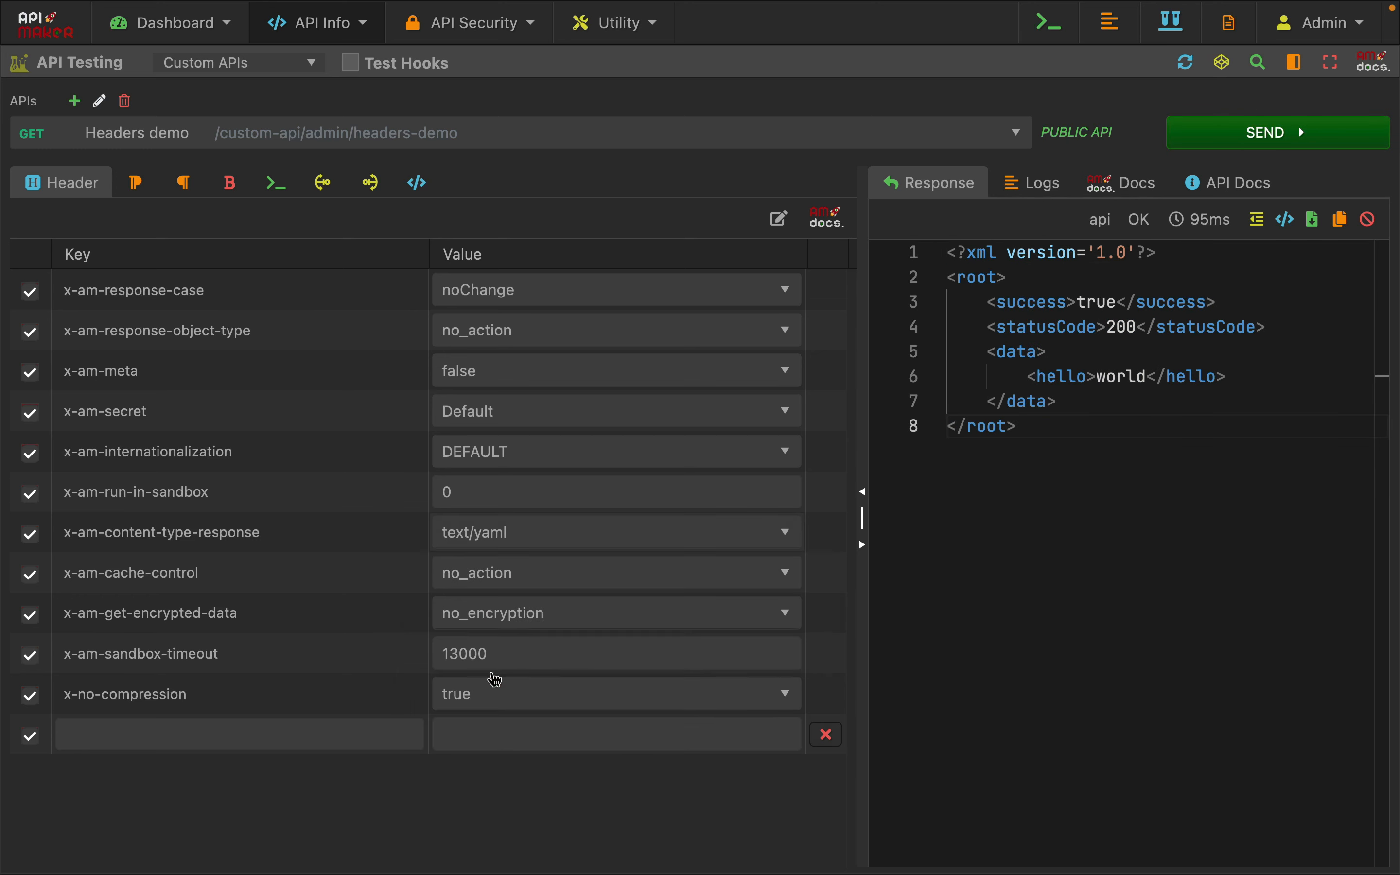
pyautogui.click(1261, 134)
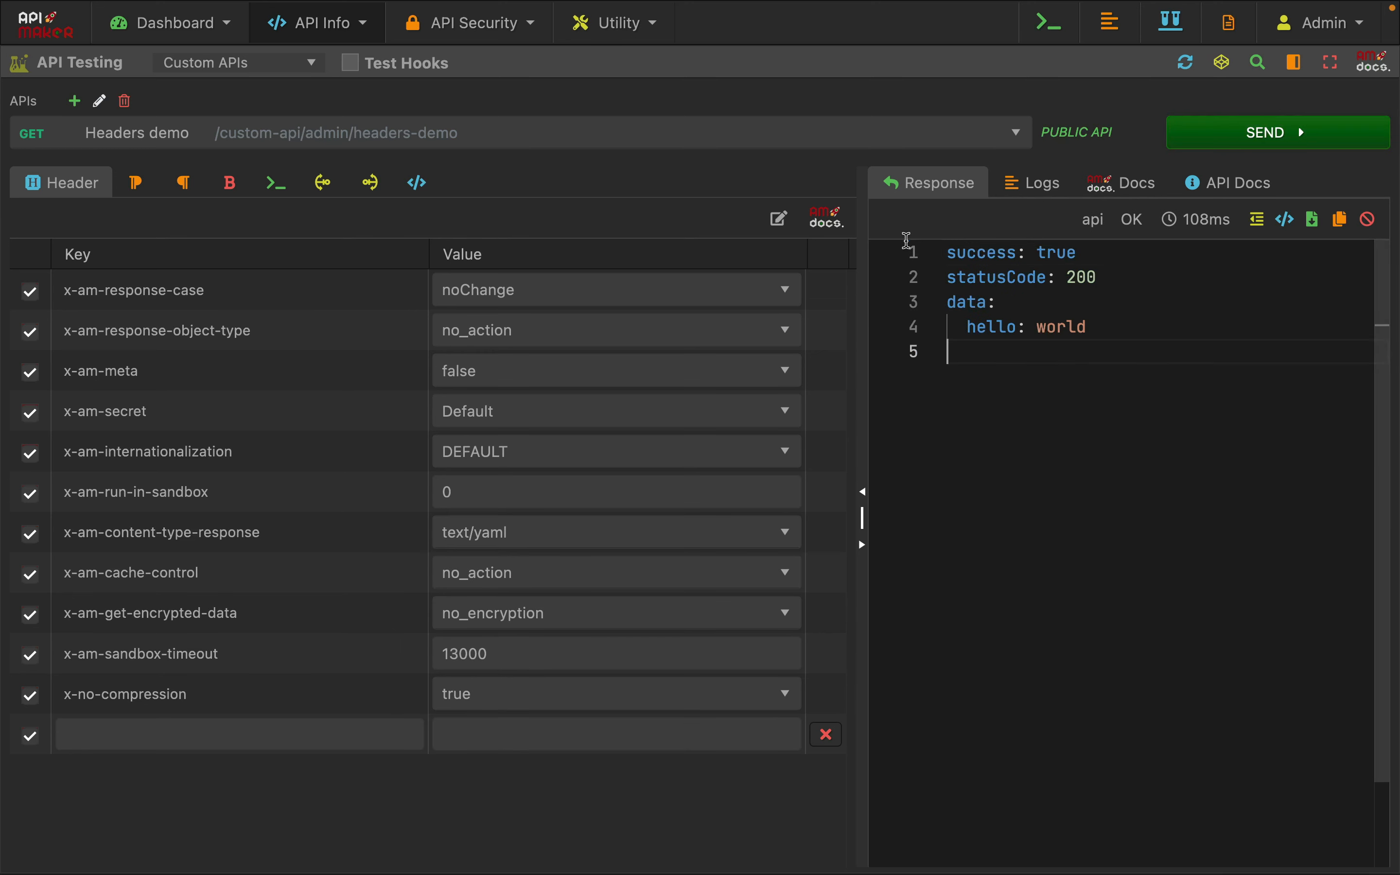
# Replace the hello world return block with g.res.contentType = 'image/gif' and a return of base64 GIF data
pyautogui.click(276, 183)
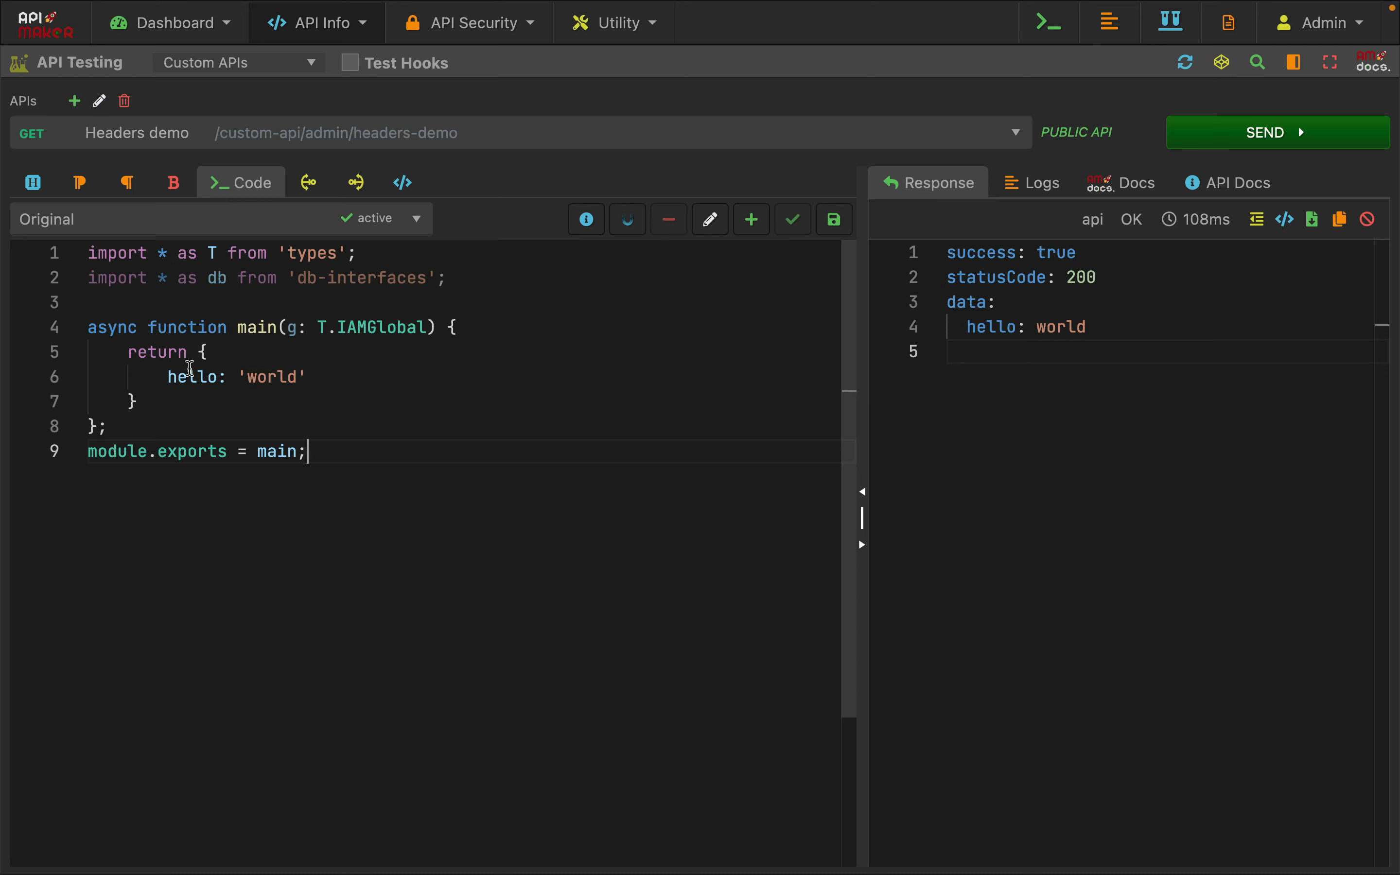
pyautogui.click(35, 184)
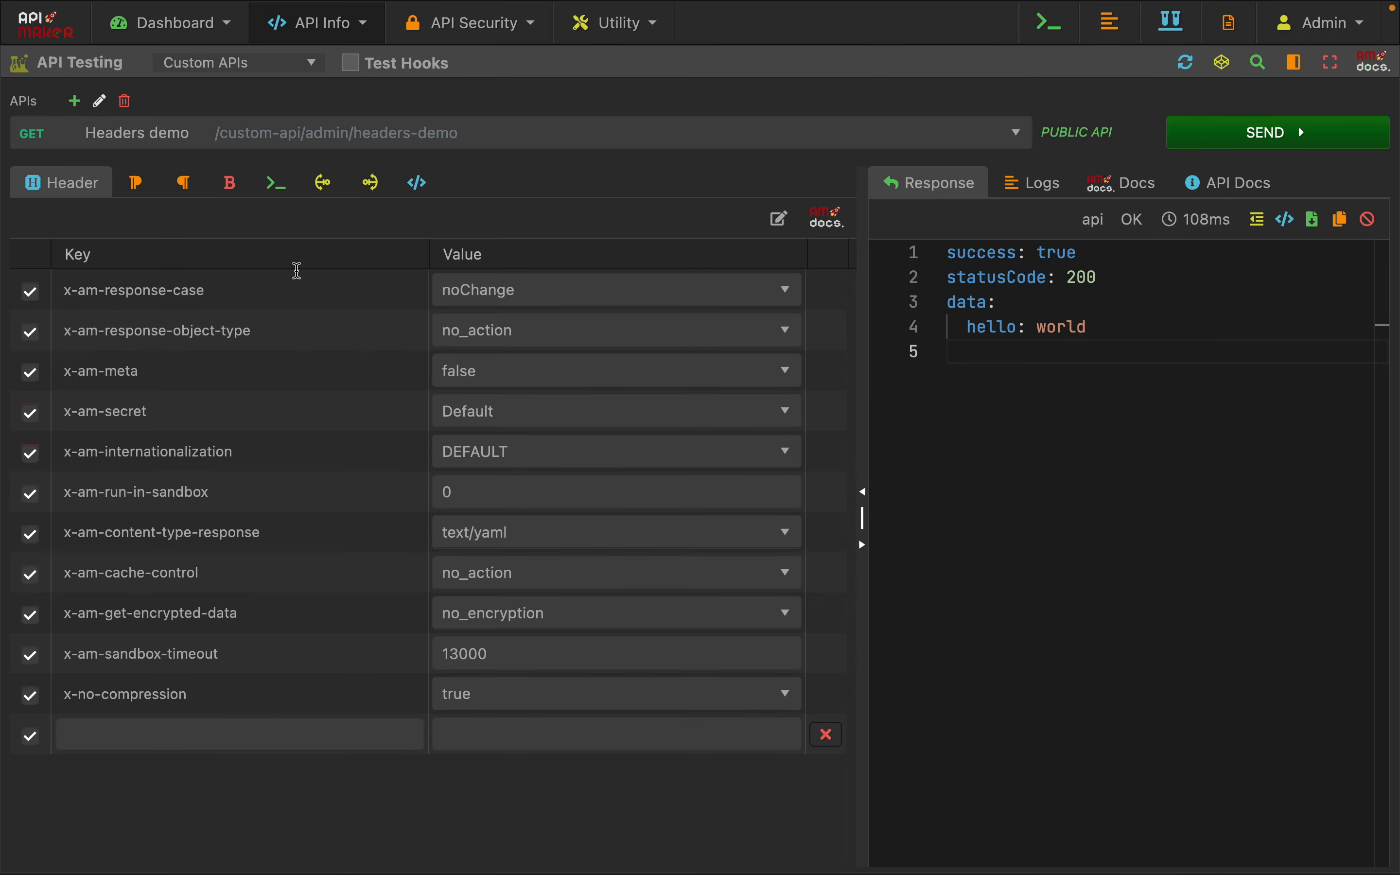
pyautogui.click(276, 183)
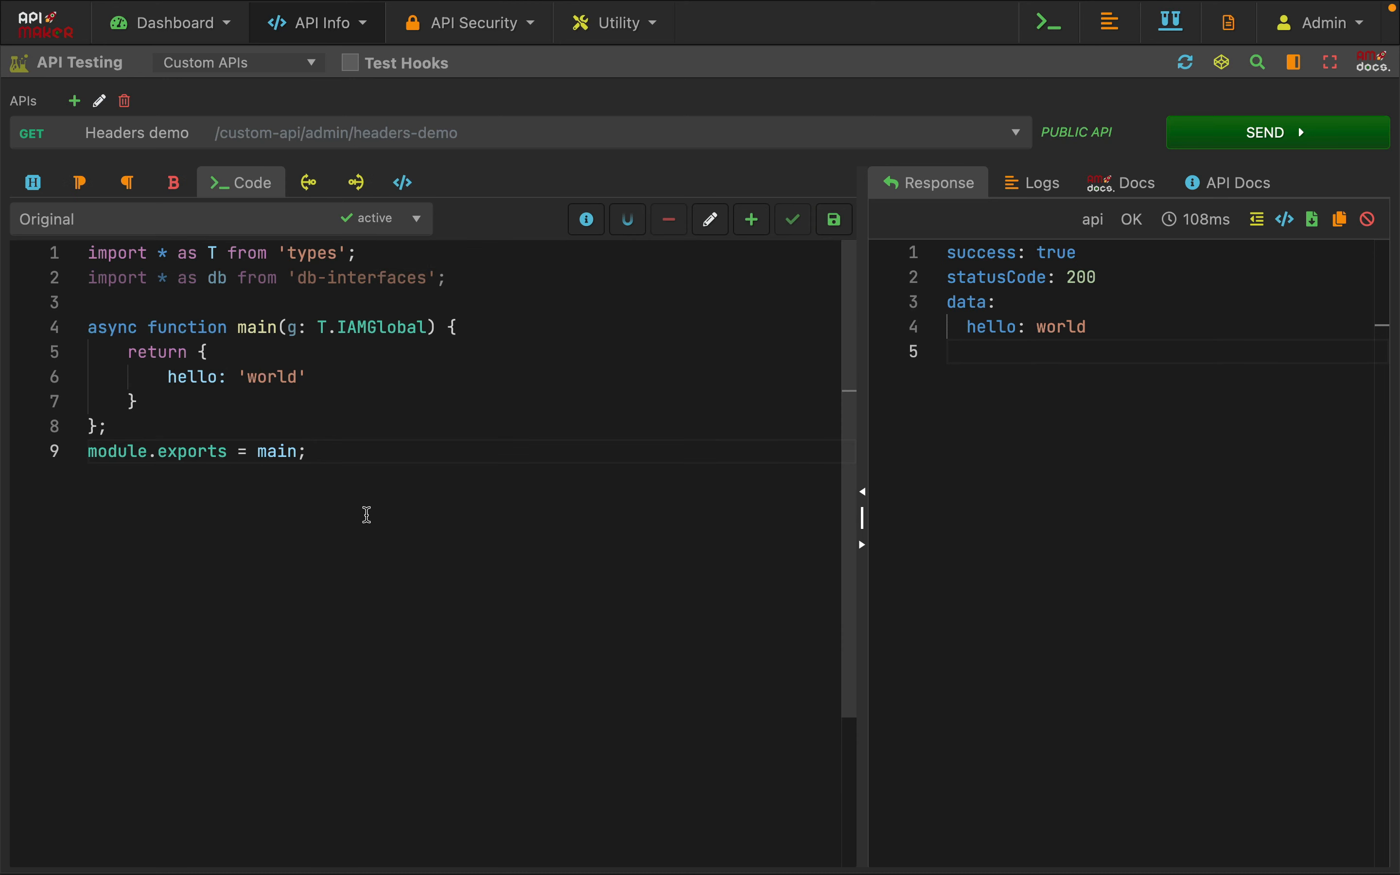
pyautogui.moveTo(128, 353); pyautogui.dragTo(164, 389)
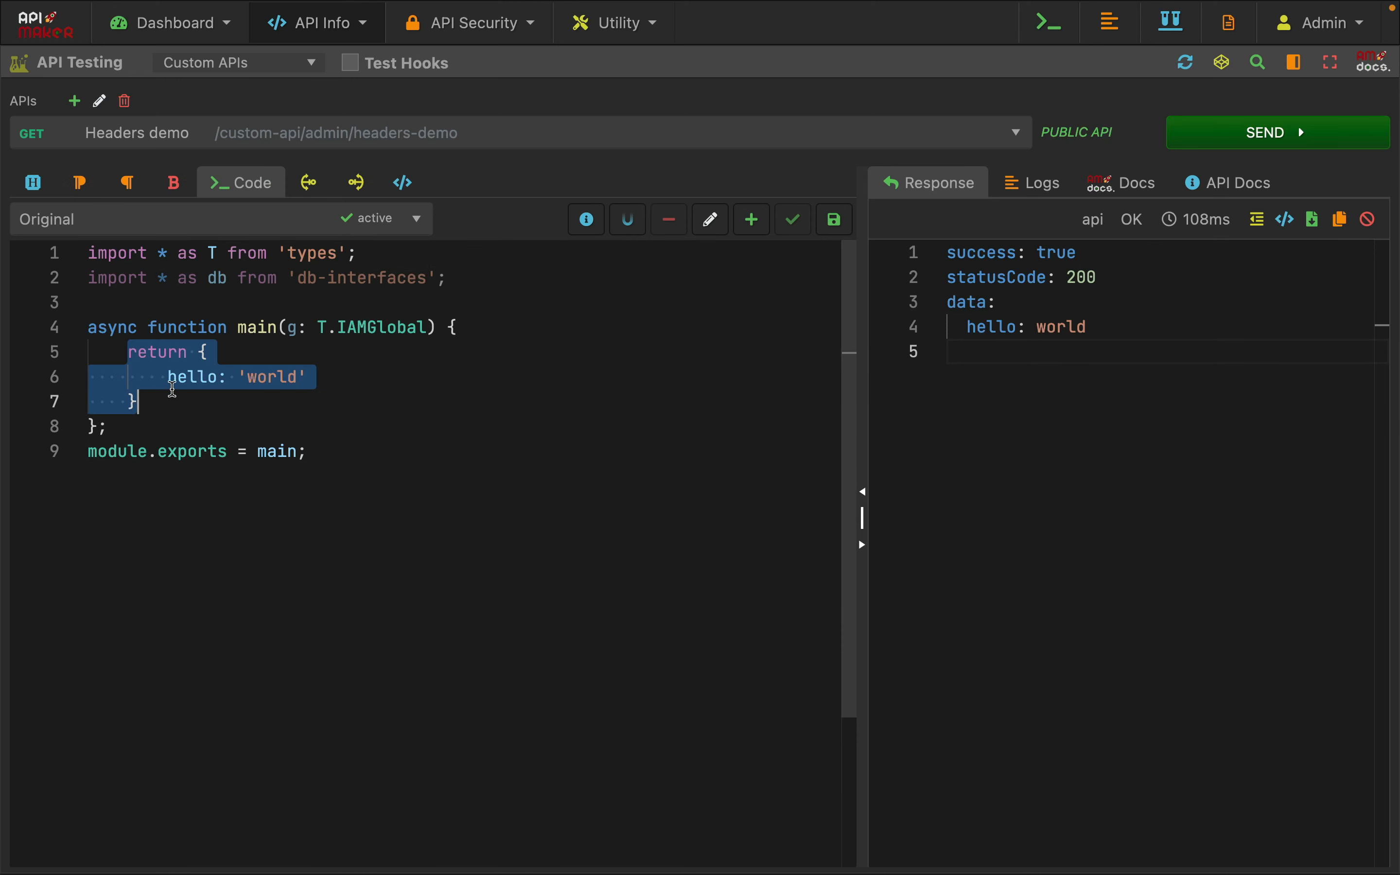
pyautogui.press('super+v')
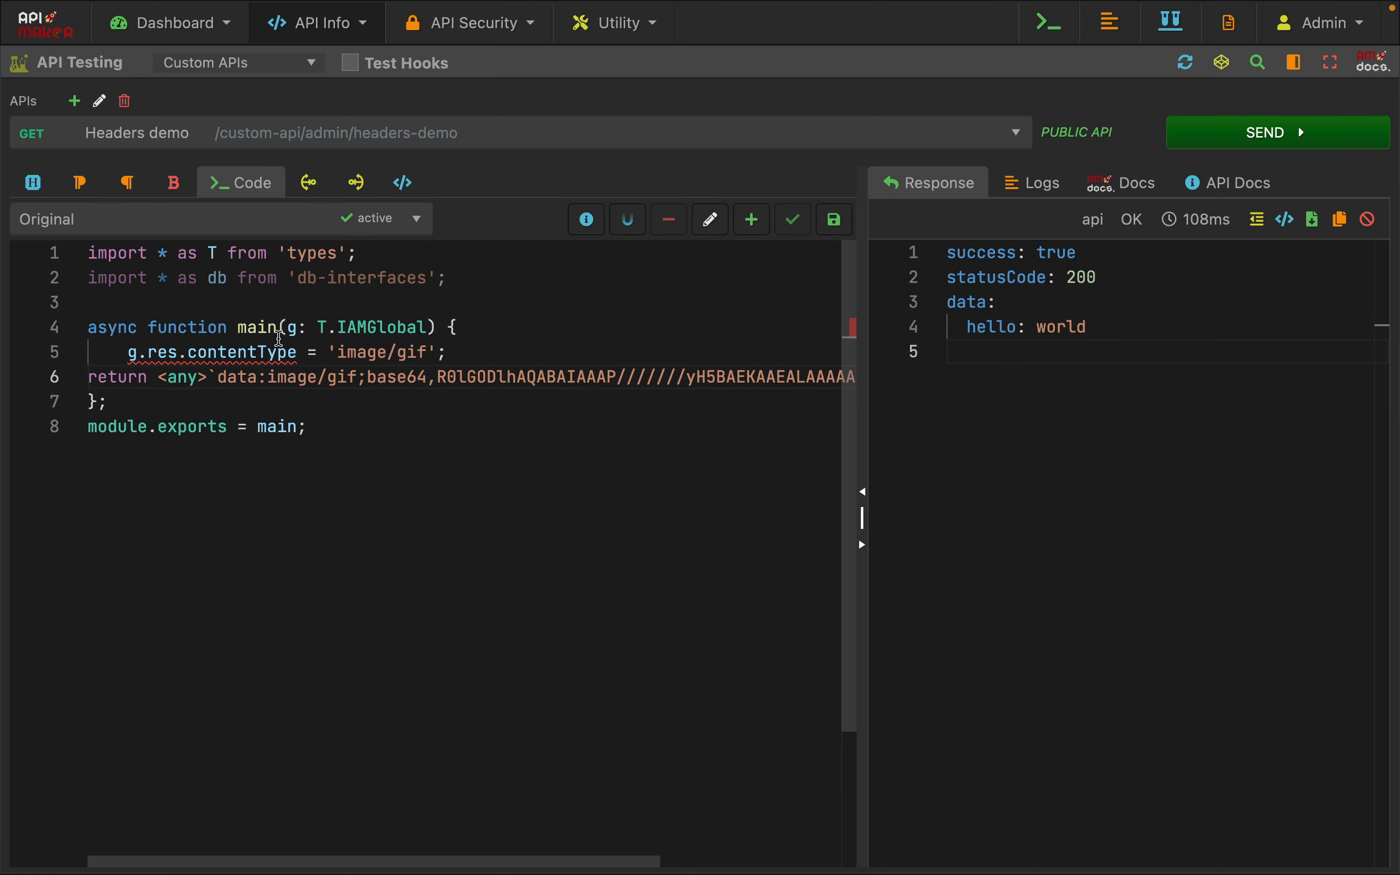
# Cast the 'image/gif' content type with <any> and send the request
pyautogui.click(328, 352)
pyautogui.write('<any>')
pyautogui.press('super+Return')
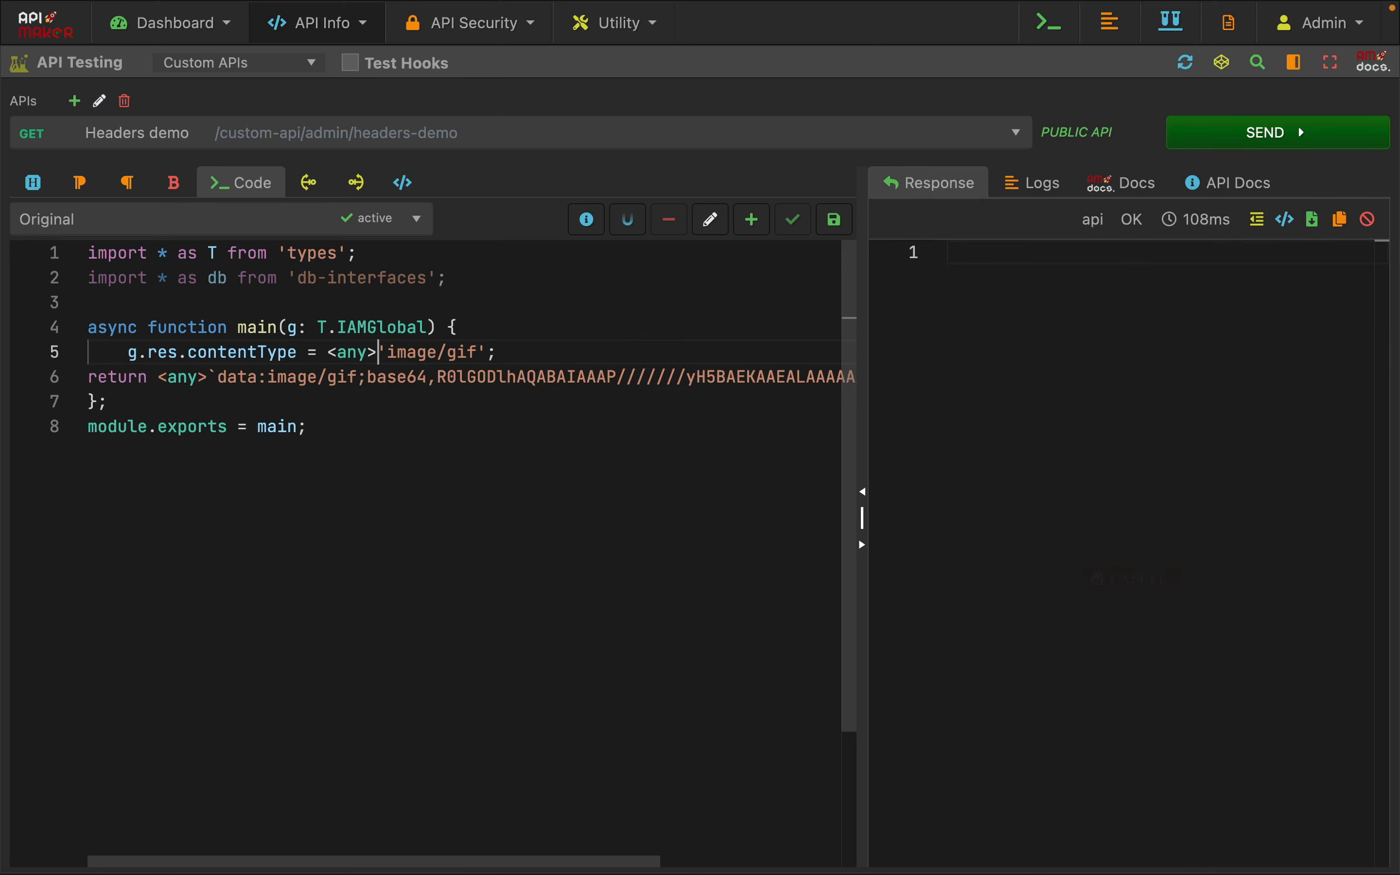
# Indent the return line inside main and highlight its base64 GIF data
pyautogui.click(417, 377)
pyautogui.press('super+]')
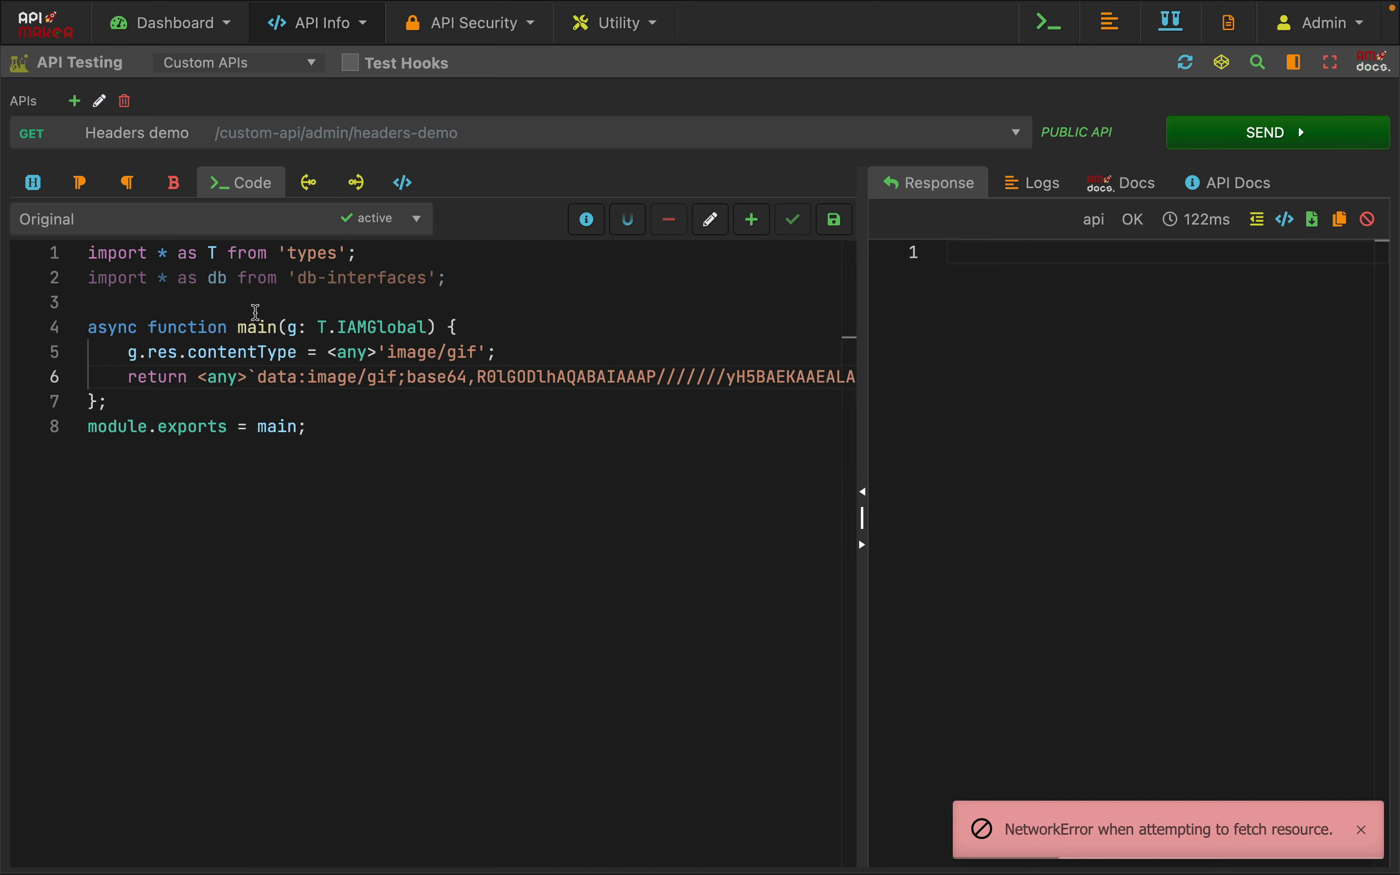
pyautogui.moveTo(277, 376); pyautogui.dragTo(630, 382)
pyautogui.click(681, 419)
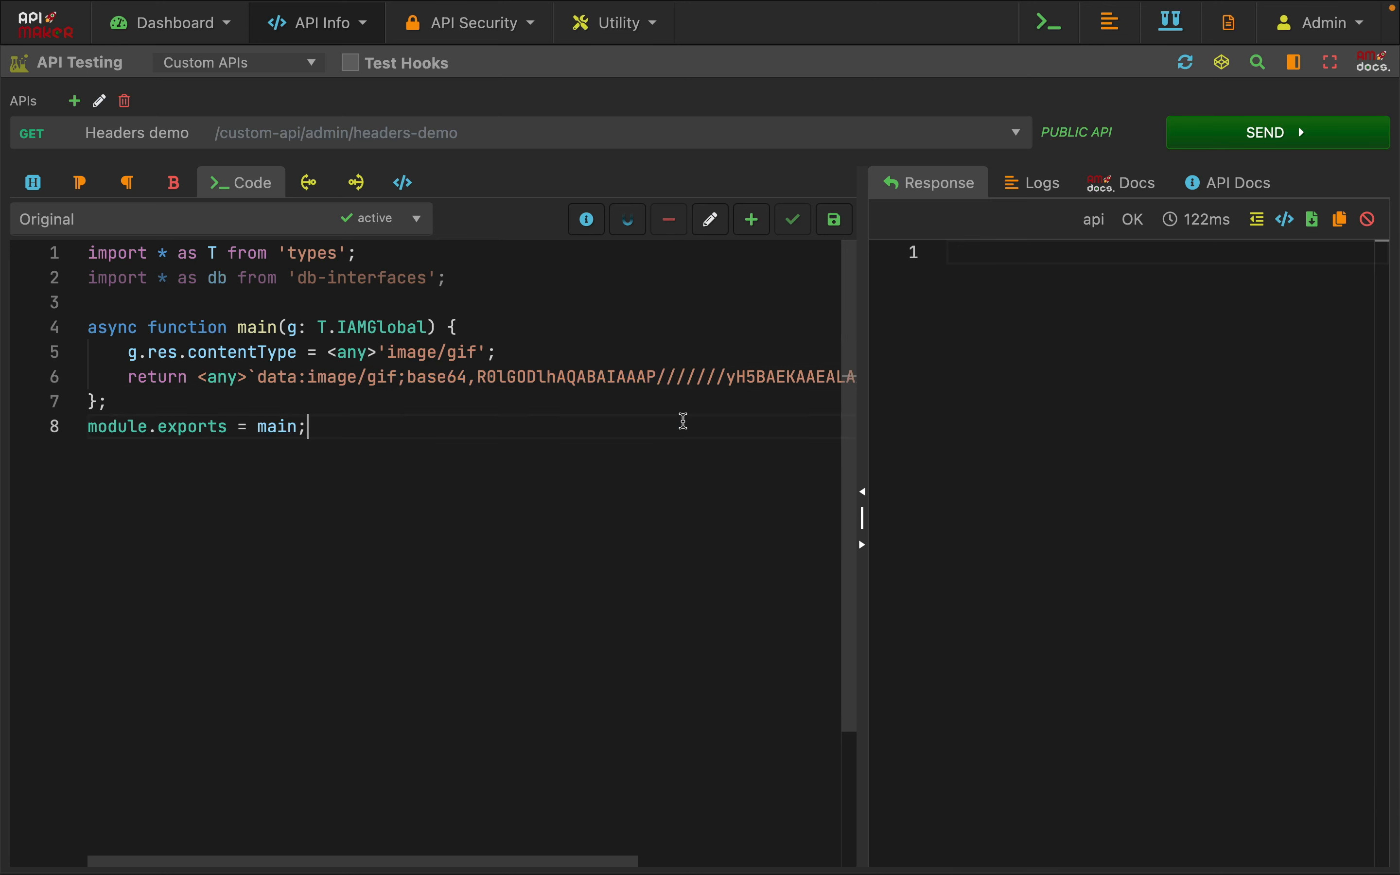
# Set the x-am-content-type-response header to application/octet-stream
pyautogui.click(34, 185)
pyautogui.click(541, 544)
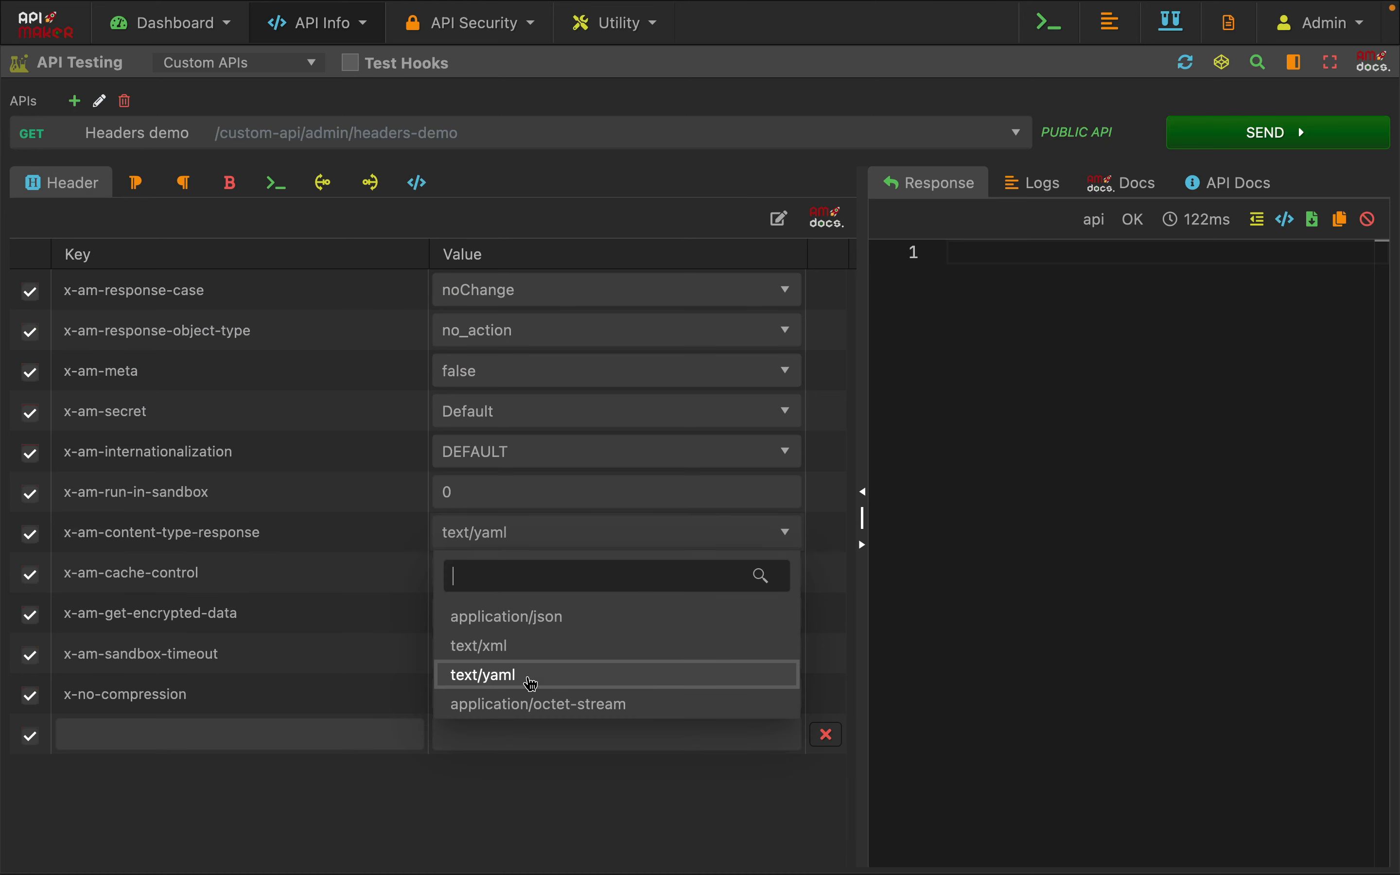
pyautogui.click(489, 714)
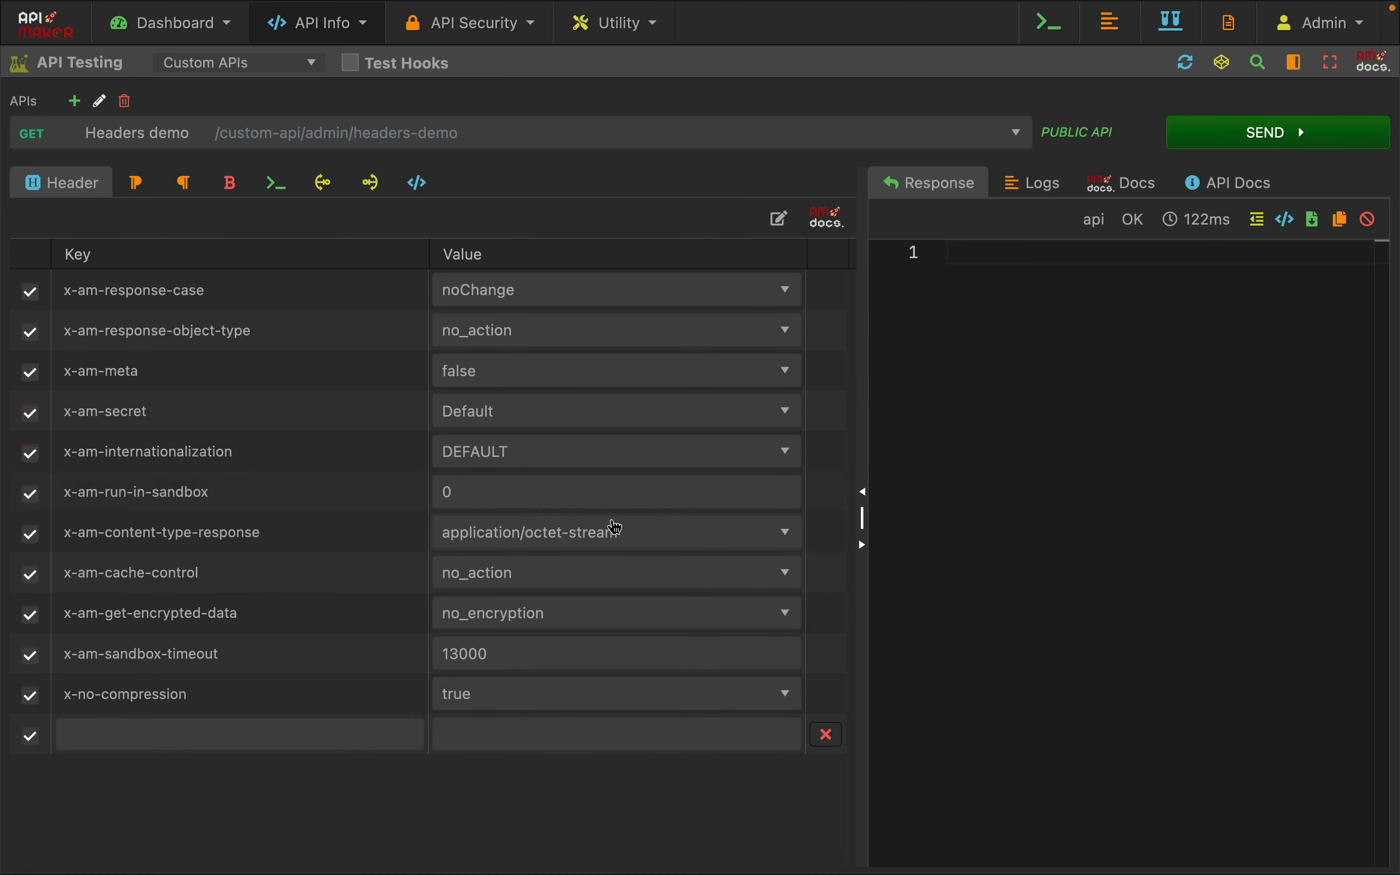
# Recheck the base64 return line in the code and send the request to download the GIF file
pyautogui.click(279, 185)
pyautogui.moveTo(174, 382); pyautogui.dragTo(529, 379)
pyautogui.click(529, 456)
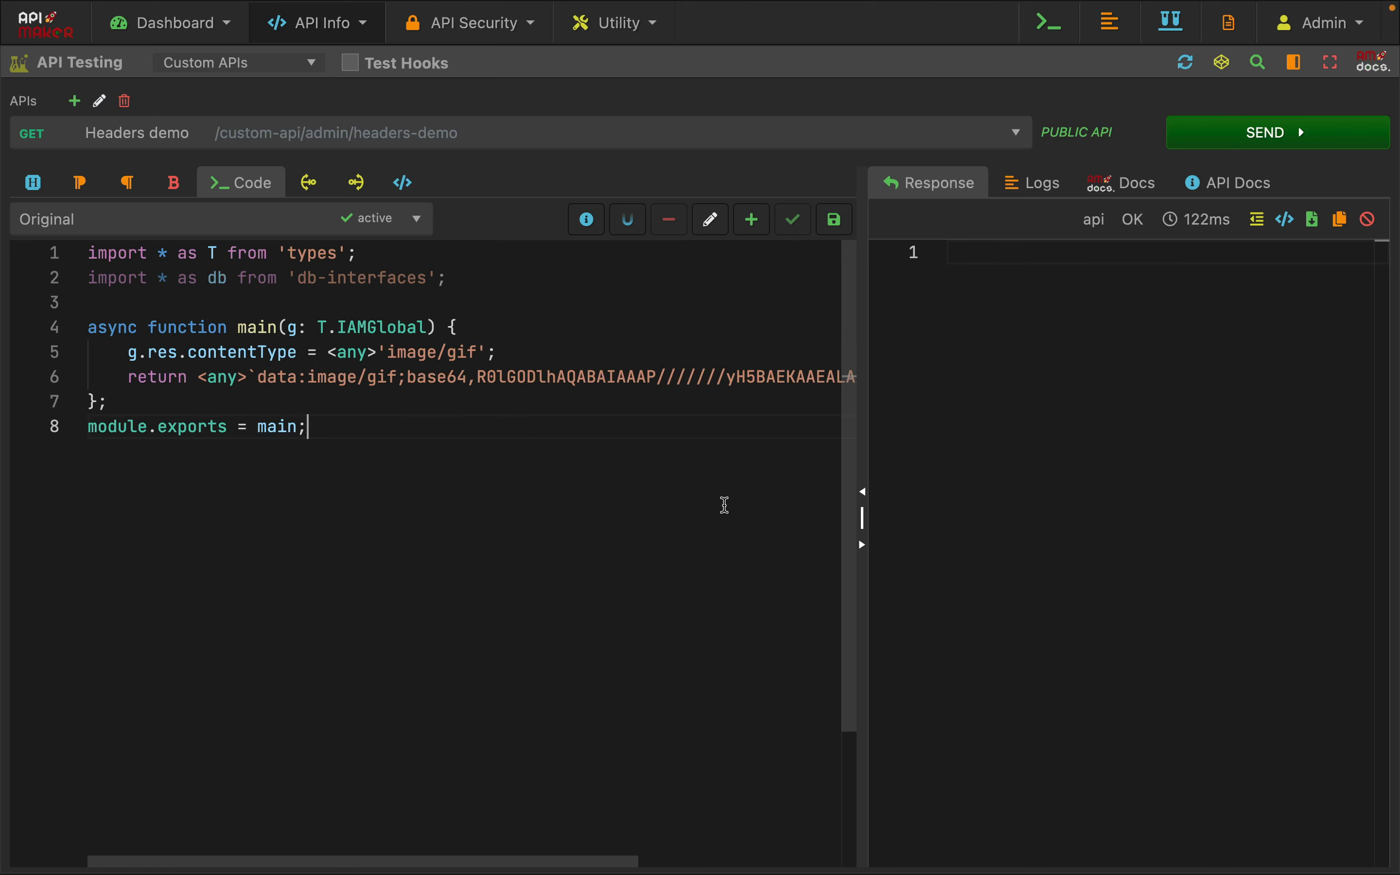
pyautogui.click(1238, 138)
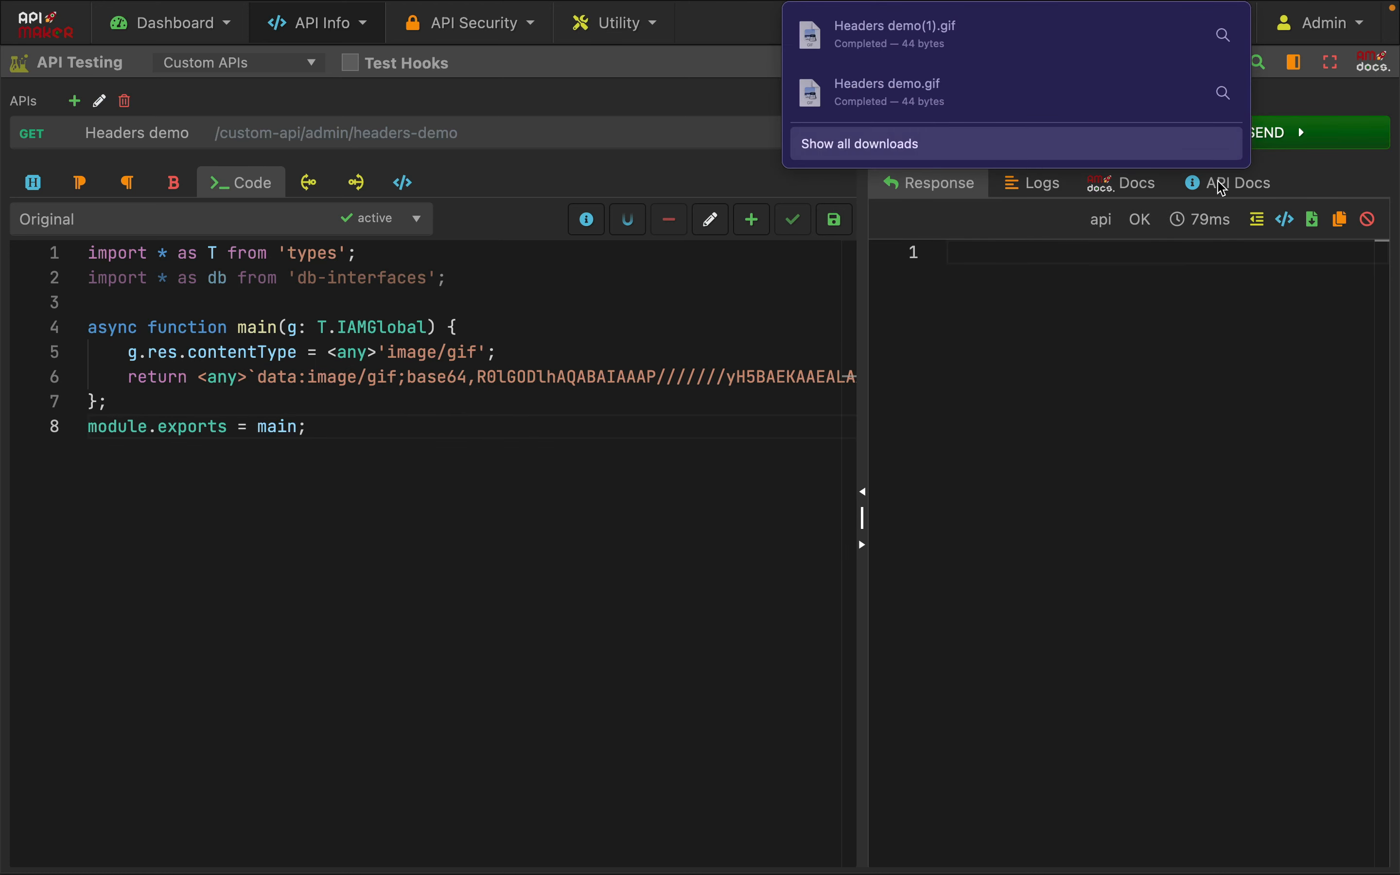
pyautogui.click(698, 432)
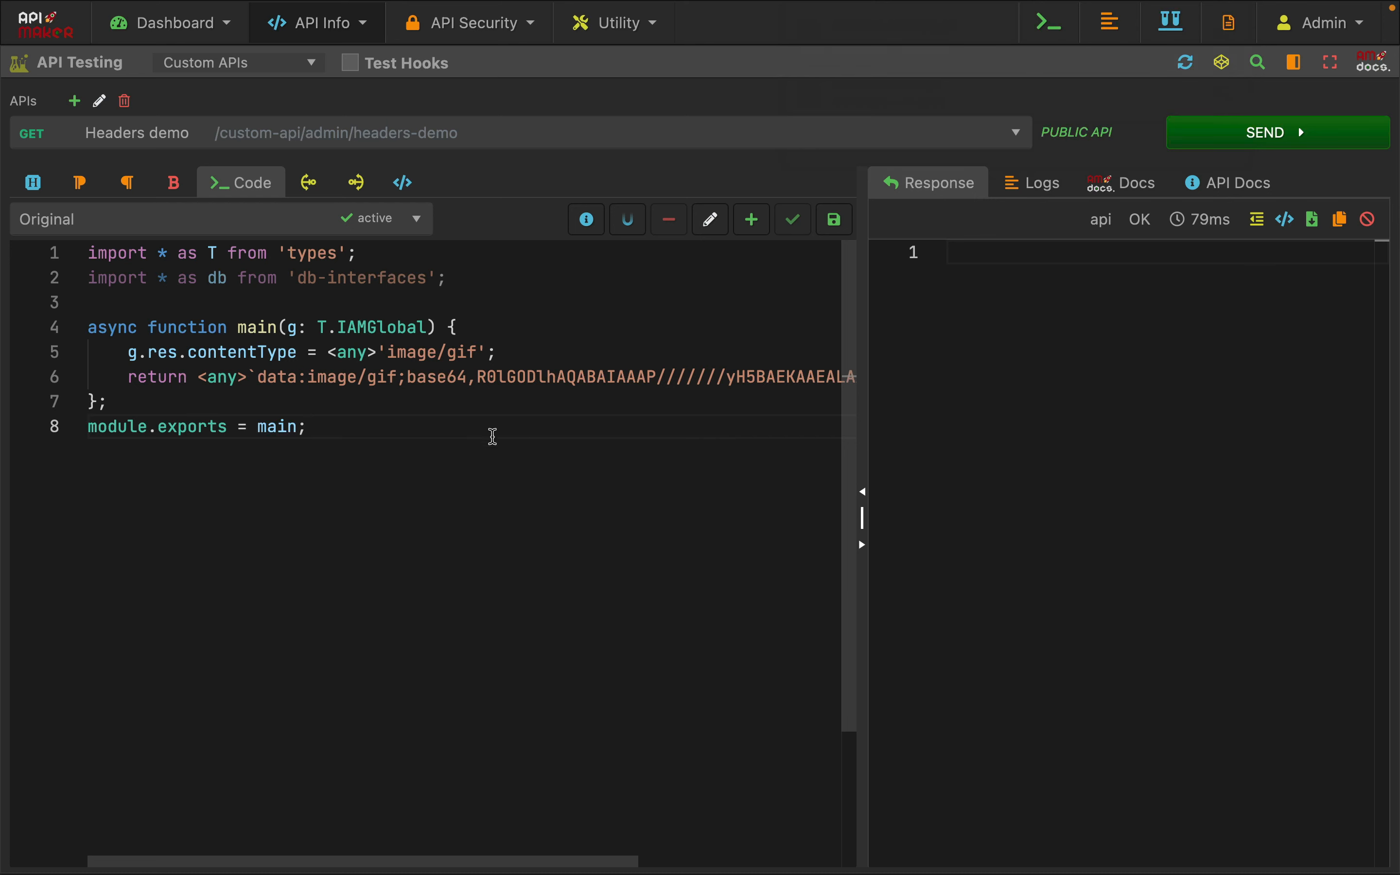
pyautogui.hotkey('ctrl', 's')
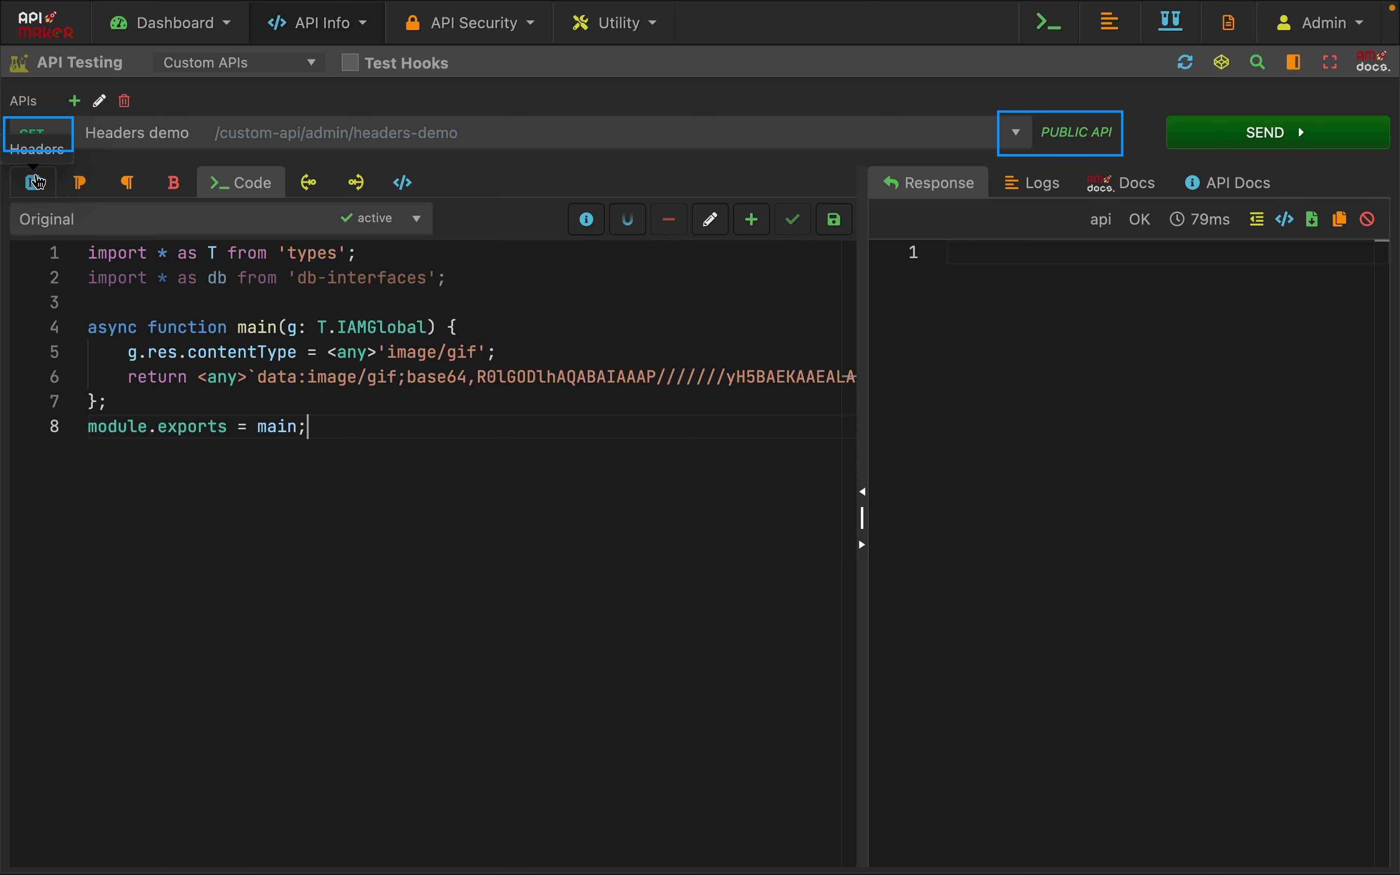
# Review the base64 GIF return line and image/gif content type in the code, and the x-am-content-type-response header options
pyautogui.moveTo(263, 377); pyautogui.dragTo(478, 377)
pyautogui.moveTo(683, 368); pyautogui.dragTo(678, 356)
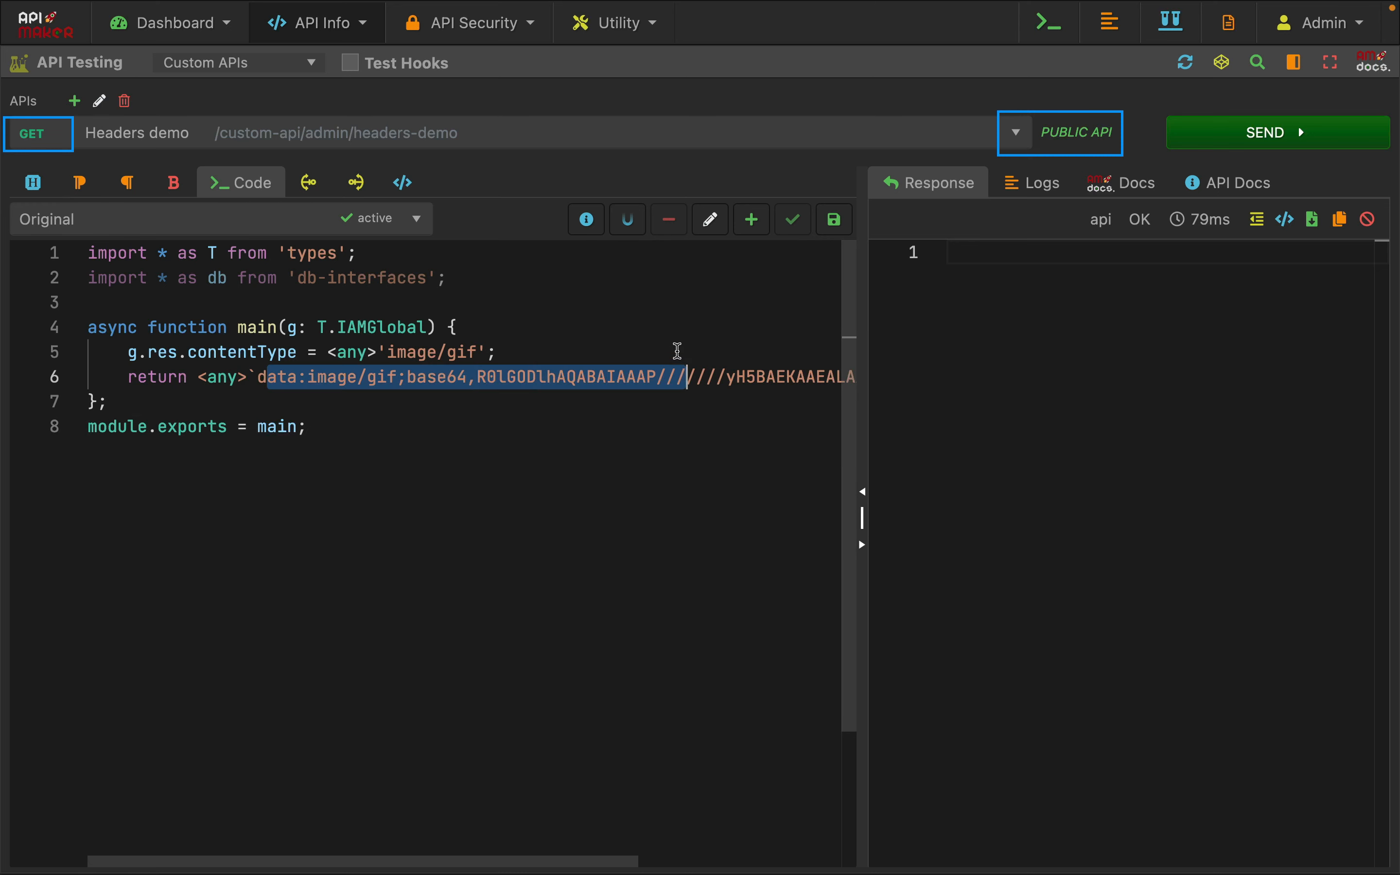
pyautogui.click(621, 352)
pyautogui.moveTo(130, 352); pyautogui.dragTo(618, 362)
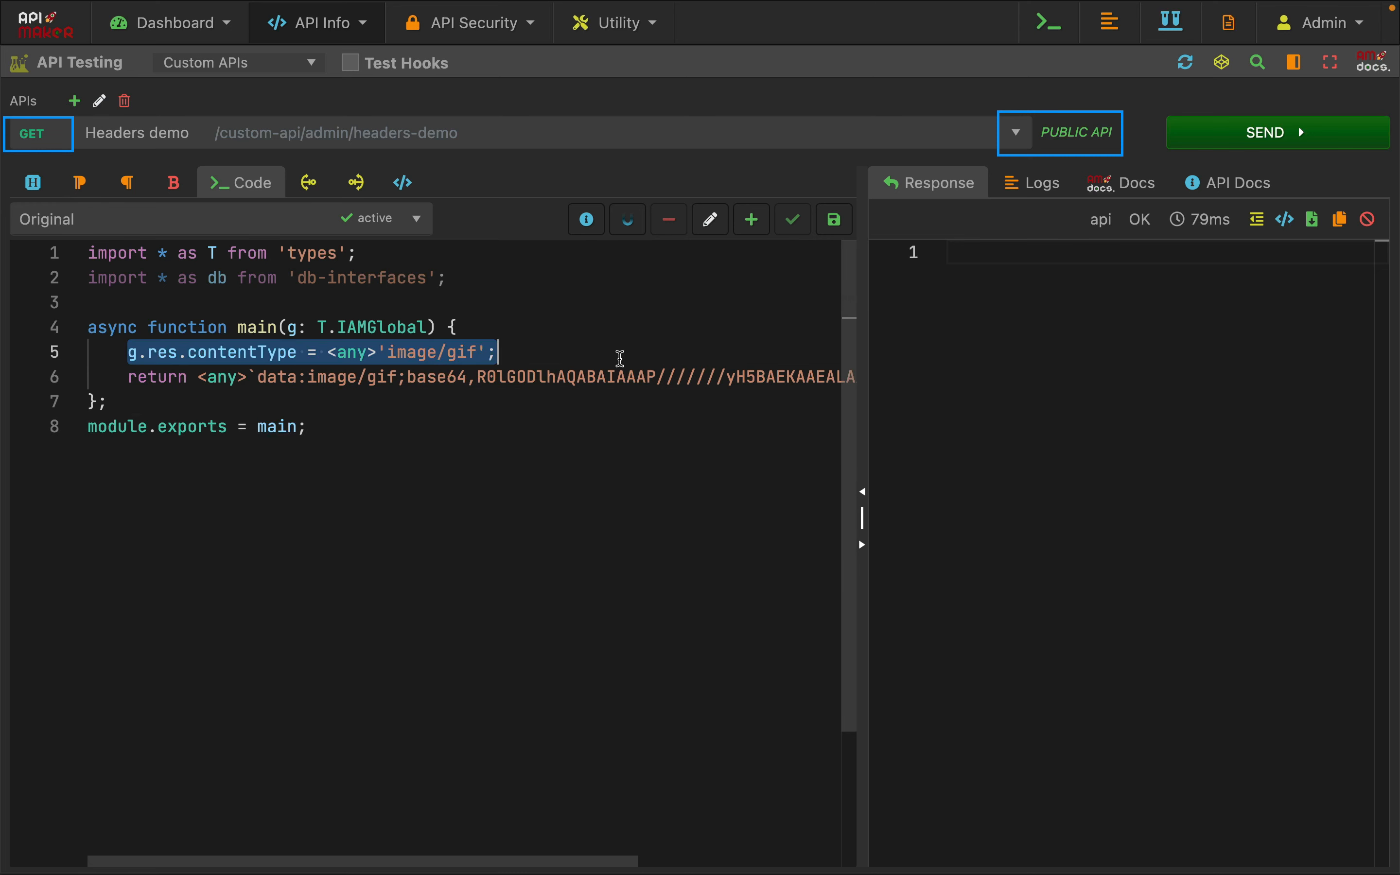
pyautogui.click(34, 182)
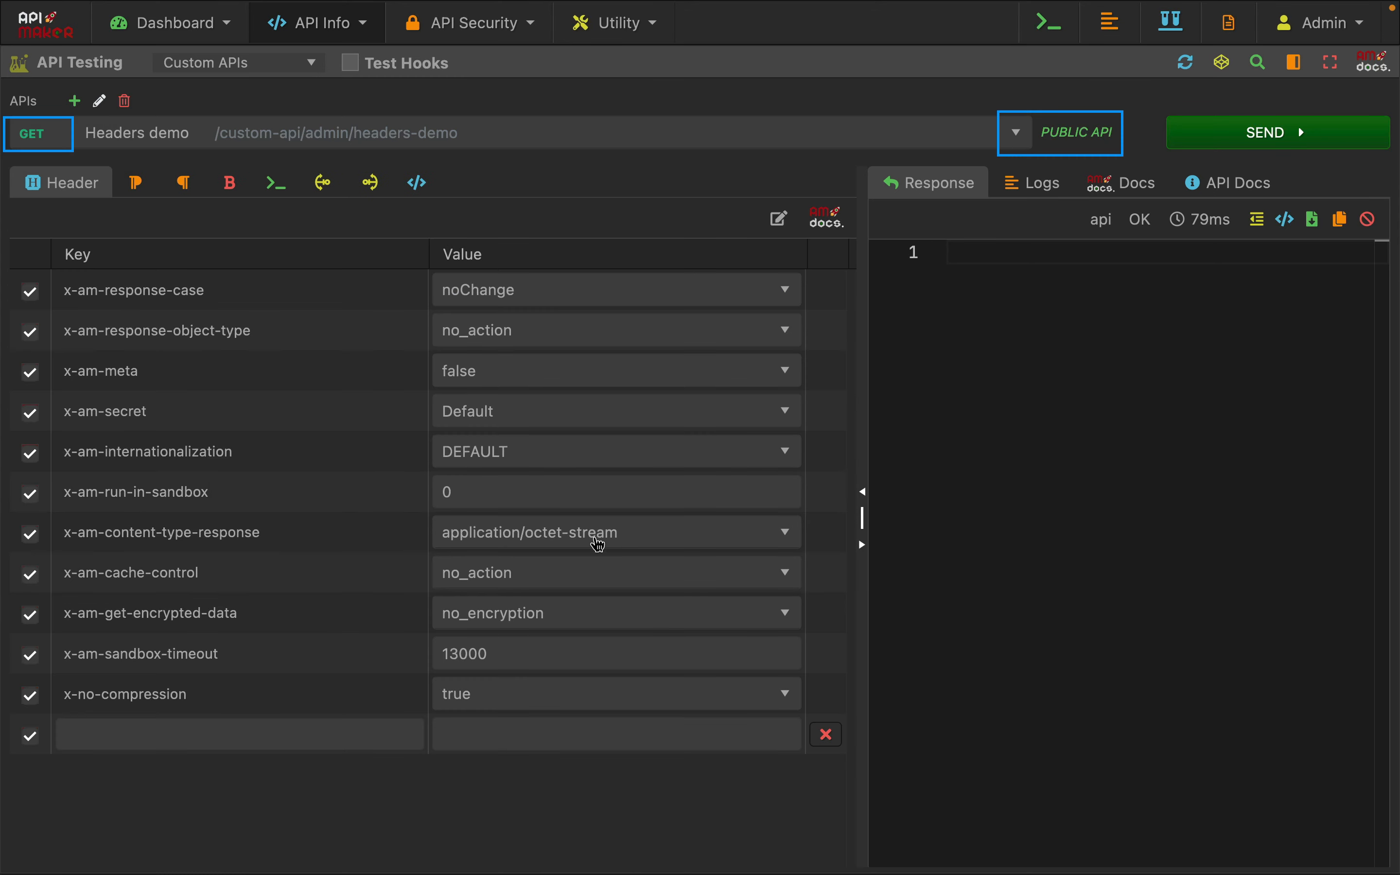
pyautogui.click(599, 541)
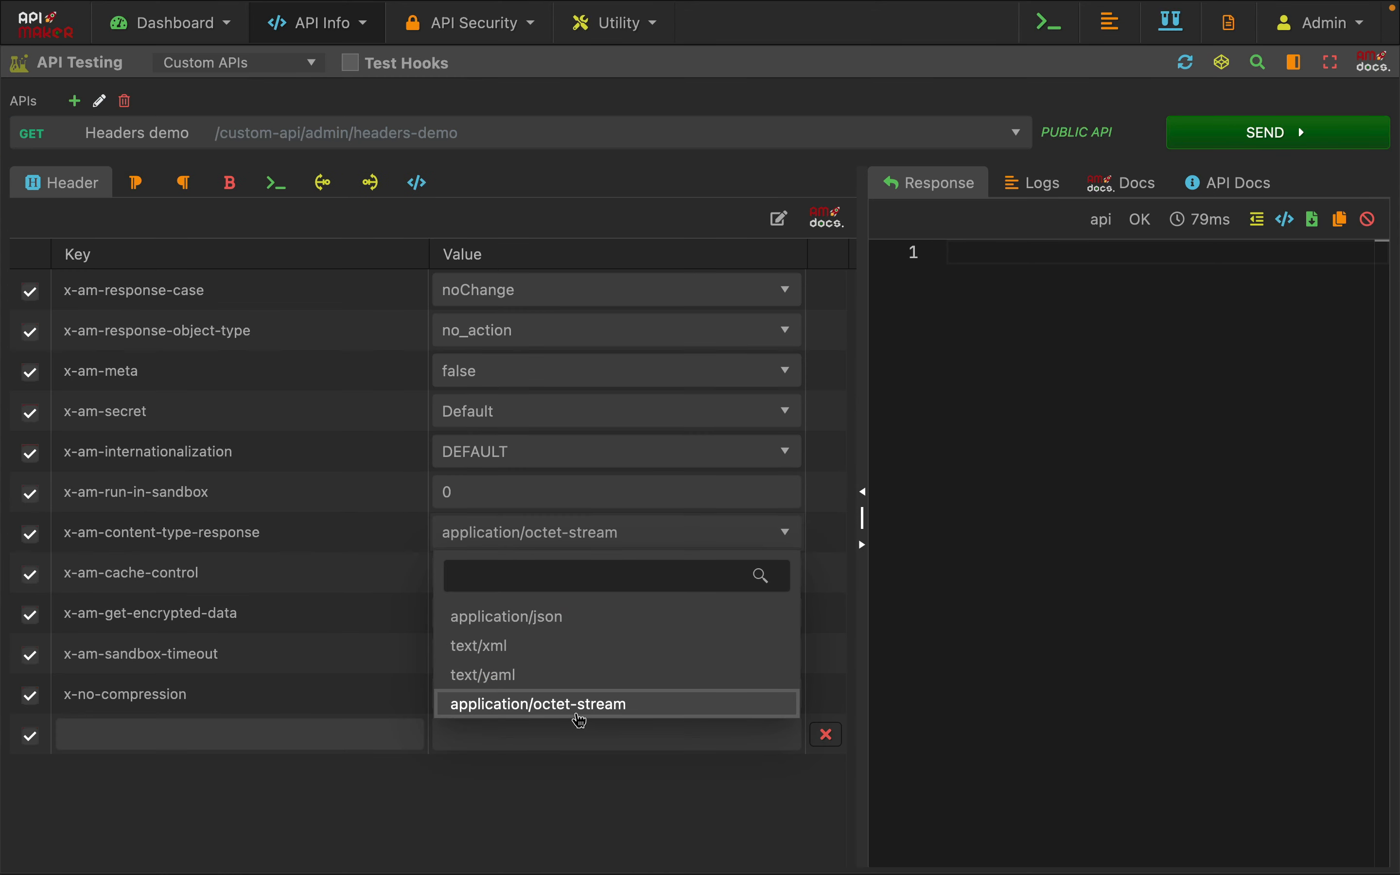
pyautogui.click(277, 182)
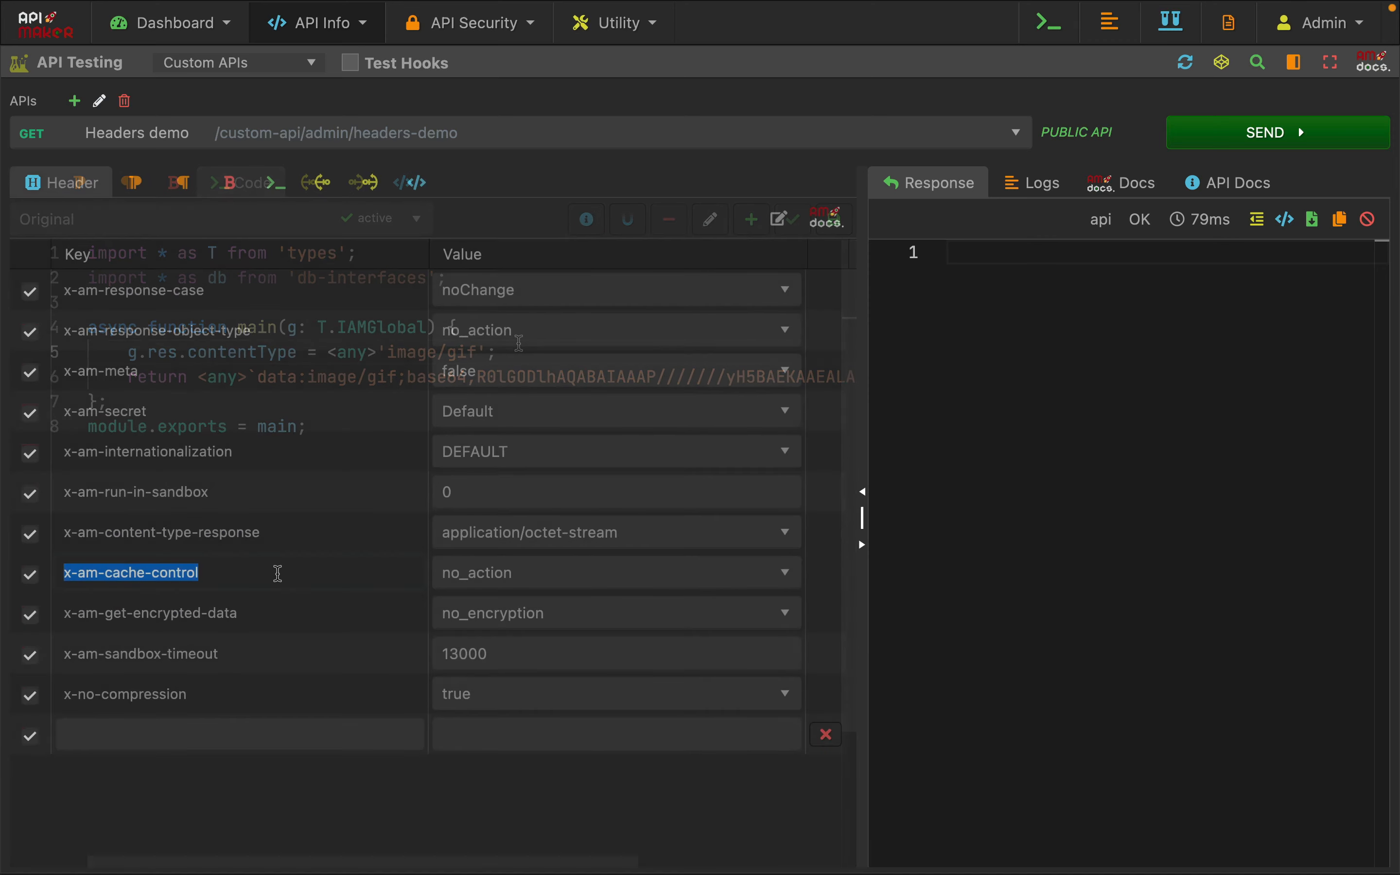
# Highlight the x-am-cache-control header name in the request headers
pyautogui.click(274, 572)
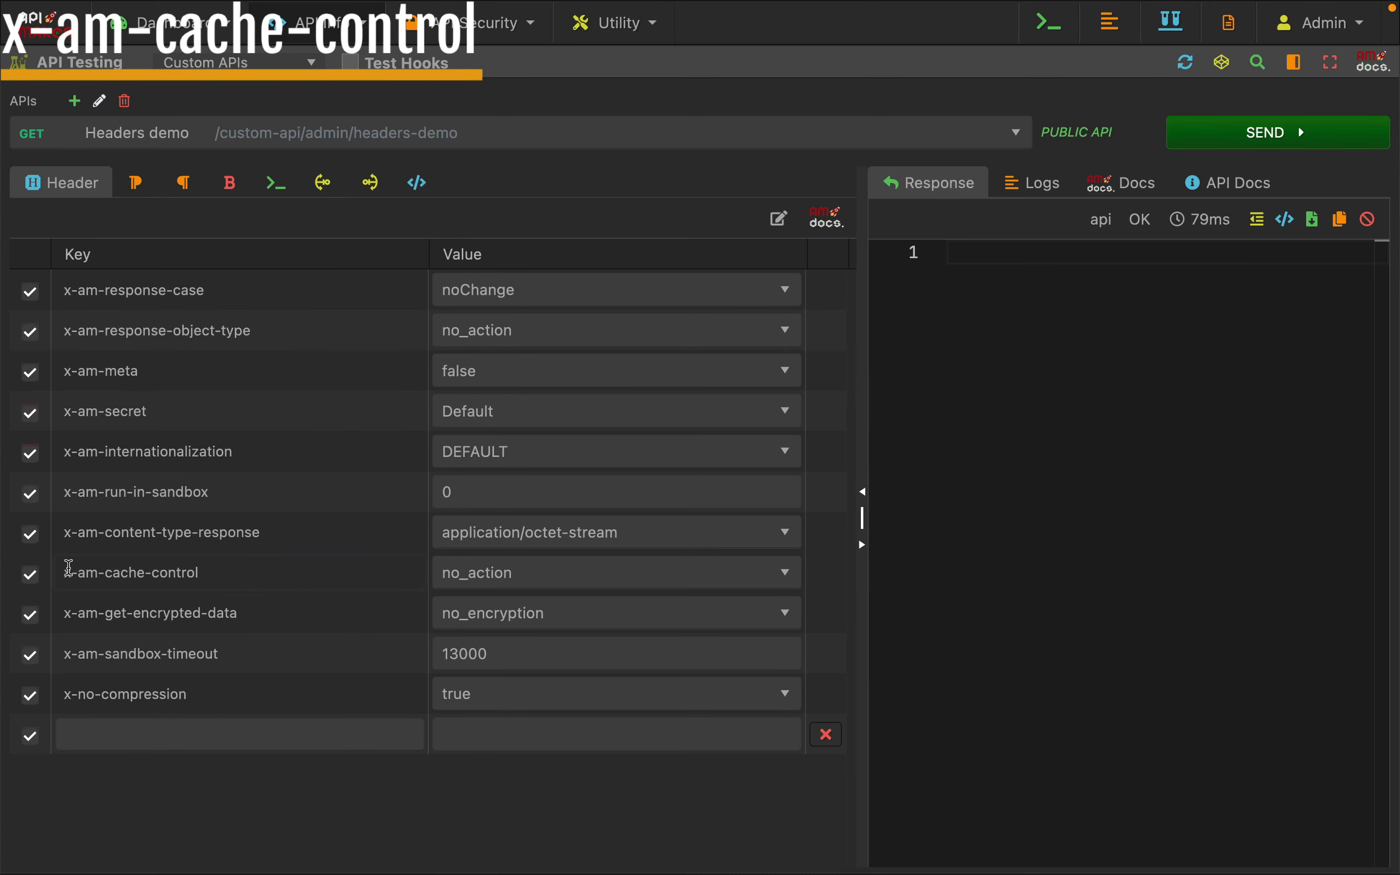
pyautogui.moveTo(69, 568); pyautogui.dragTo(203, 573)
pyautogui.click(220, 576)
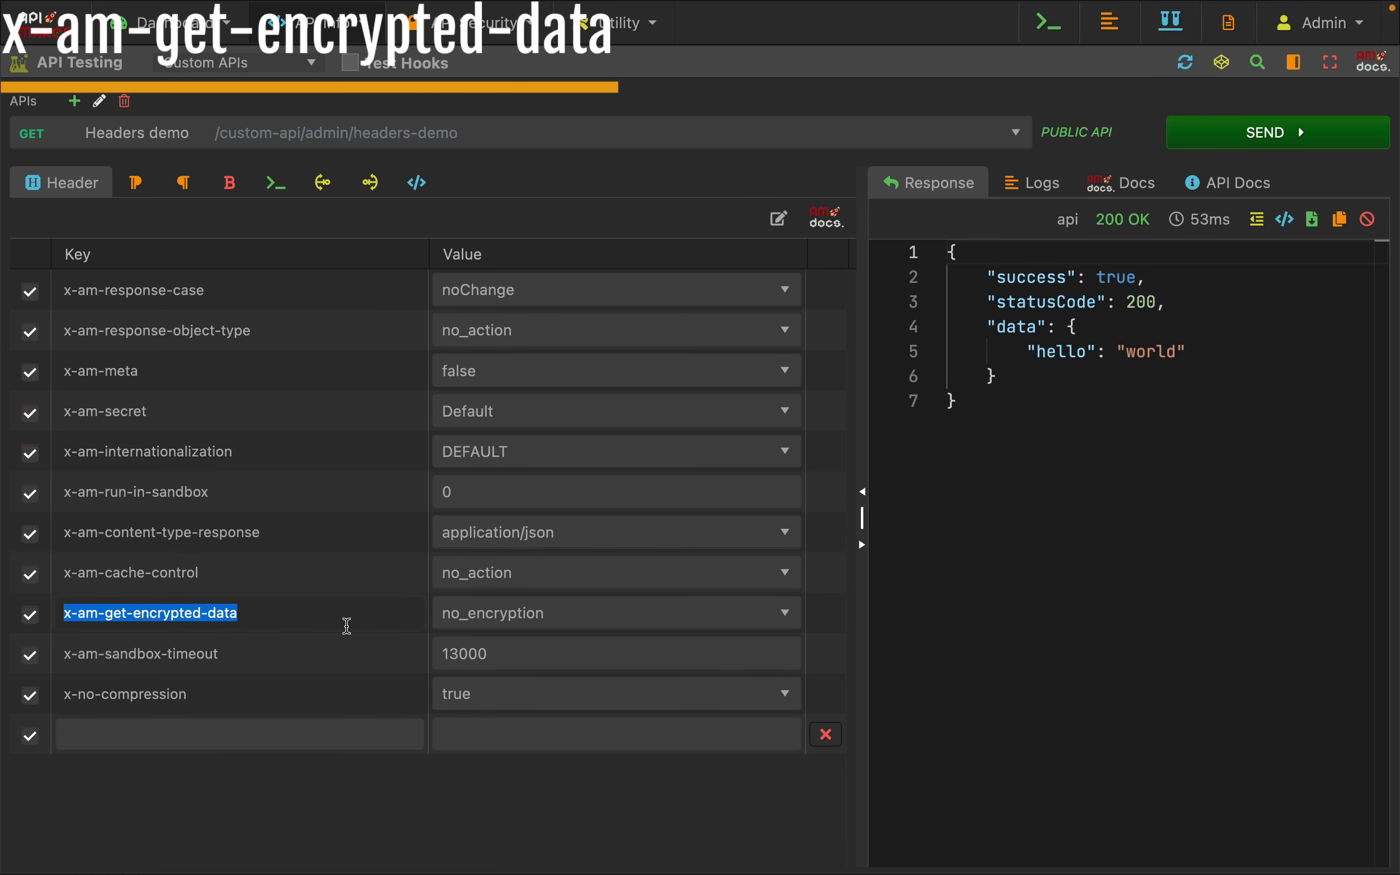
# Highlight the return block with hello: 'world' in the main function and send the request
pyautogui.click(347, 626)
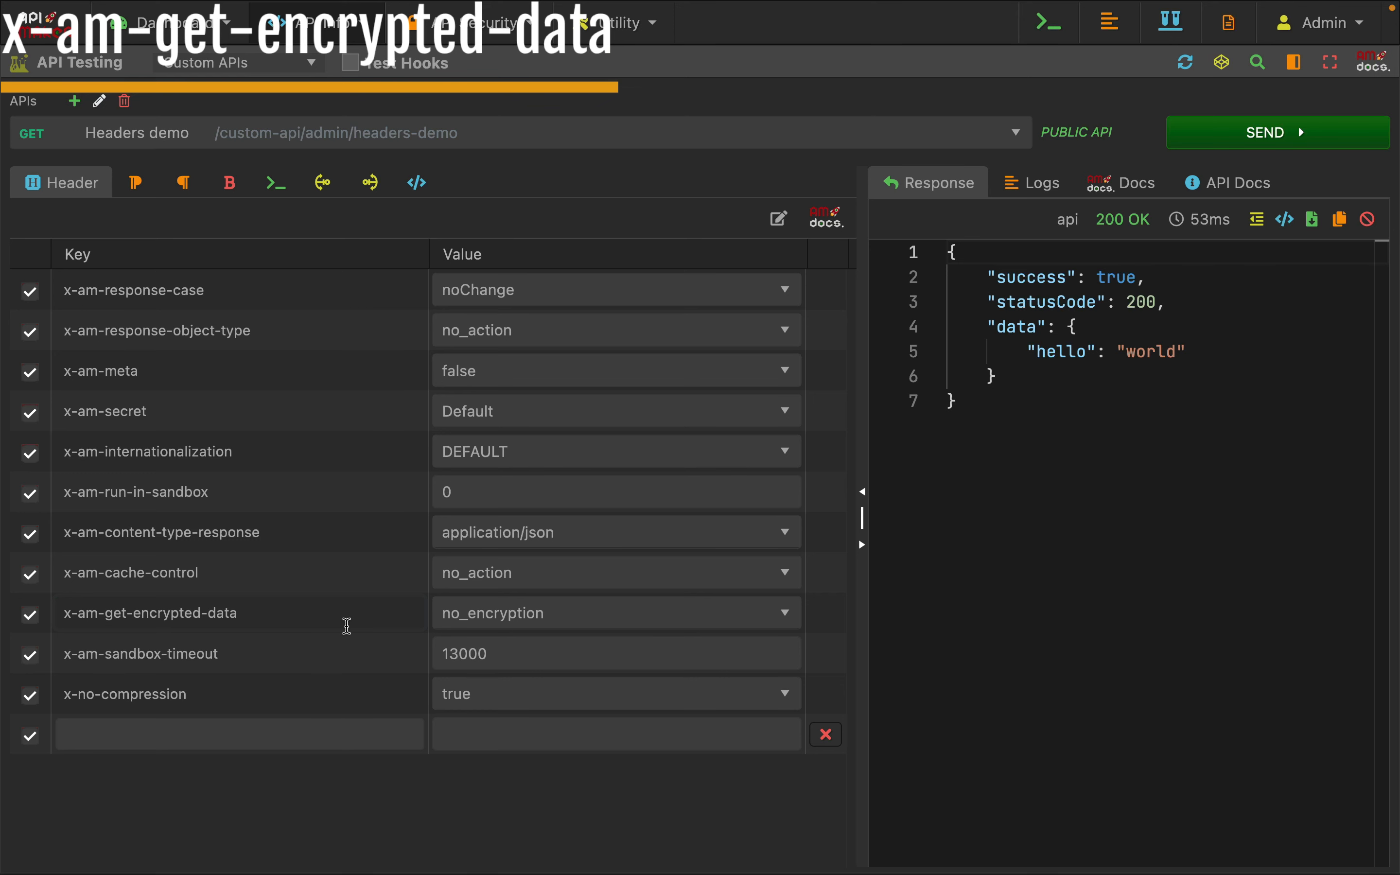
pyautogui.click(277, 183)
pyautogui.moveTo(128, 353); pyautogui.dragTo(157, 406)
pyautogui.click(243, 408)
pyautogui.click(1061, 440)
pyautogui.click(1189, 145)
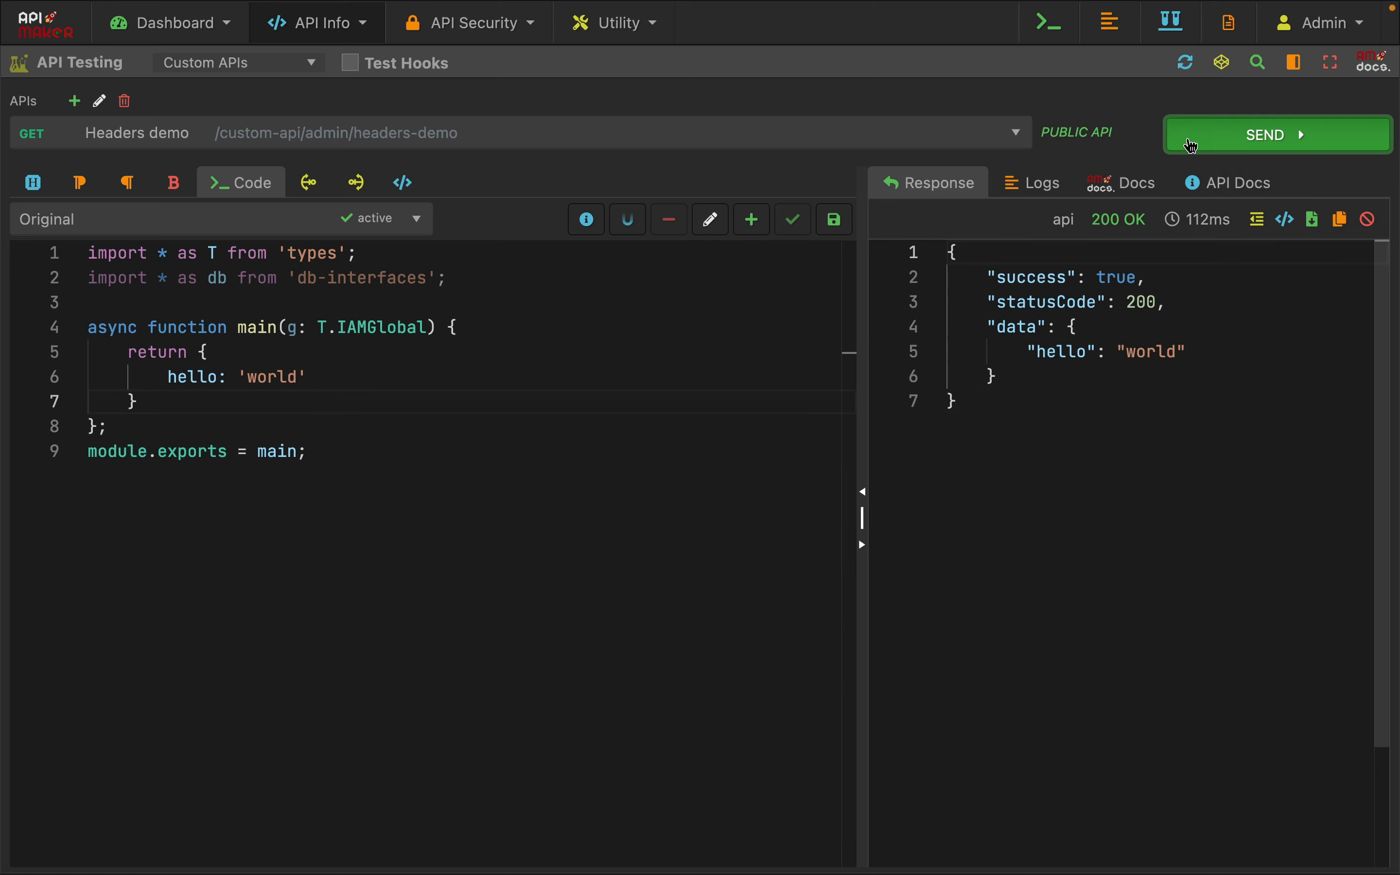
pyautogui.click(1188, 146)
# Set the x-am-get-encrypted-data header to get_data_and_encryption, send the request and highlight the data and encryptedData in the response
pyautogui.click(35, 184)
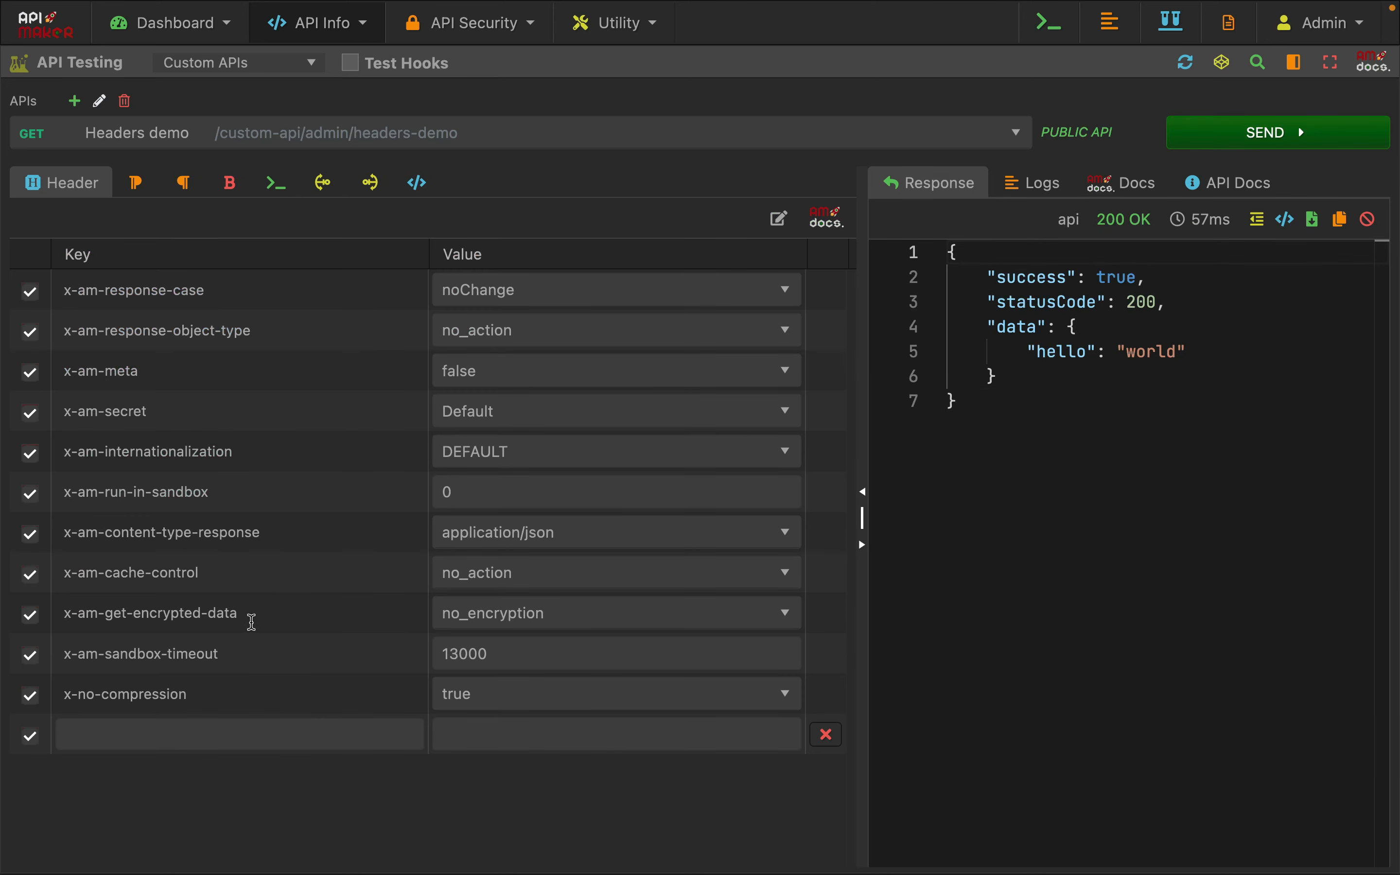
pyautogui.click(496, 626)
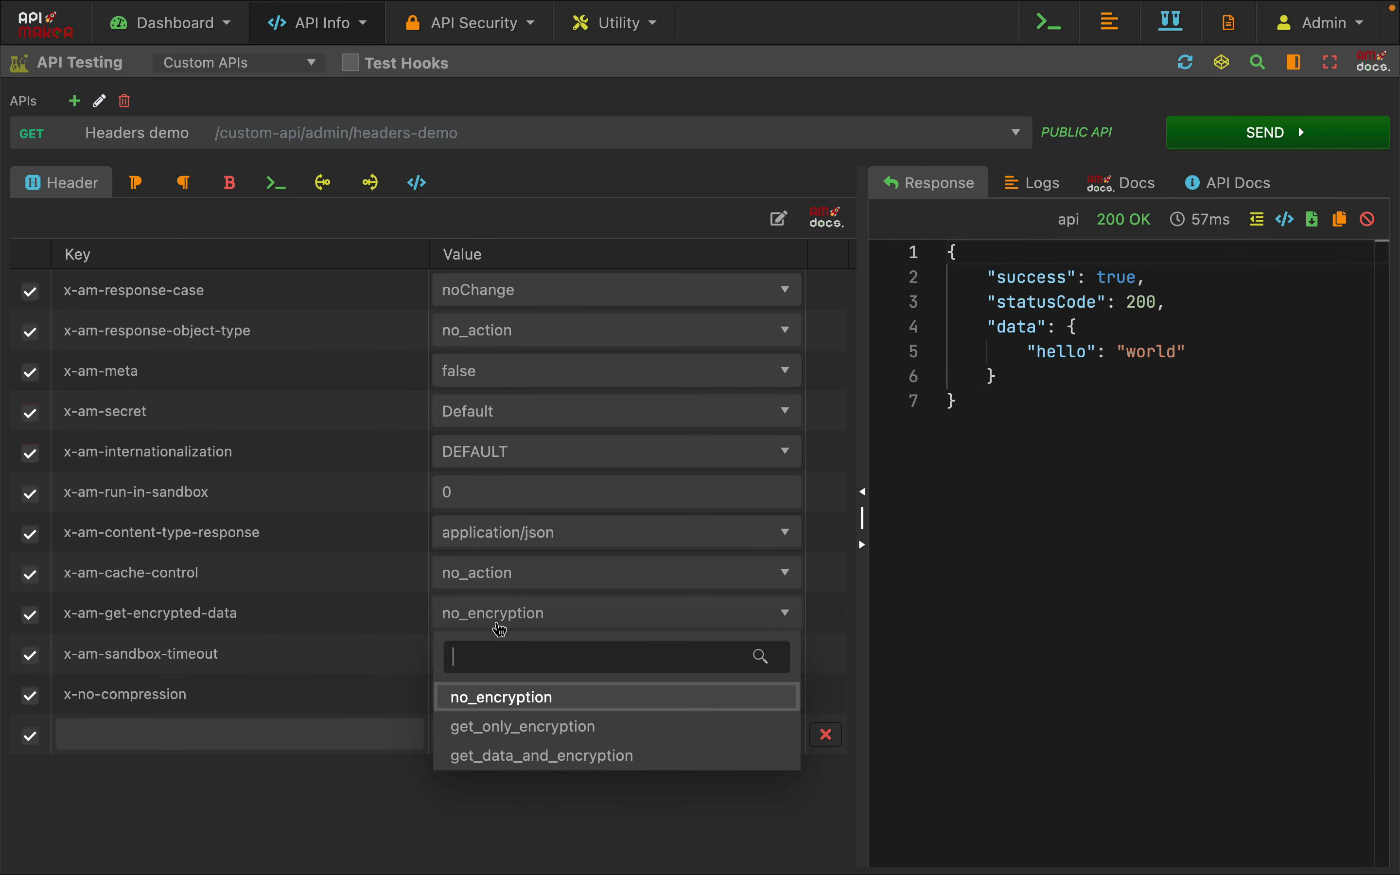
pyautogui.click(512, 756)
pyautogui.click(1078, 301)
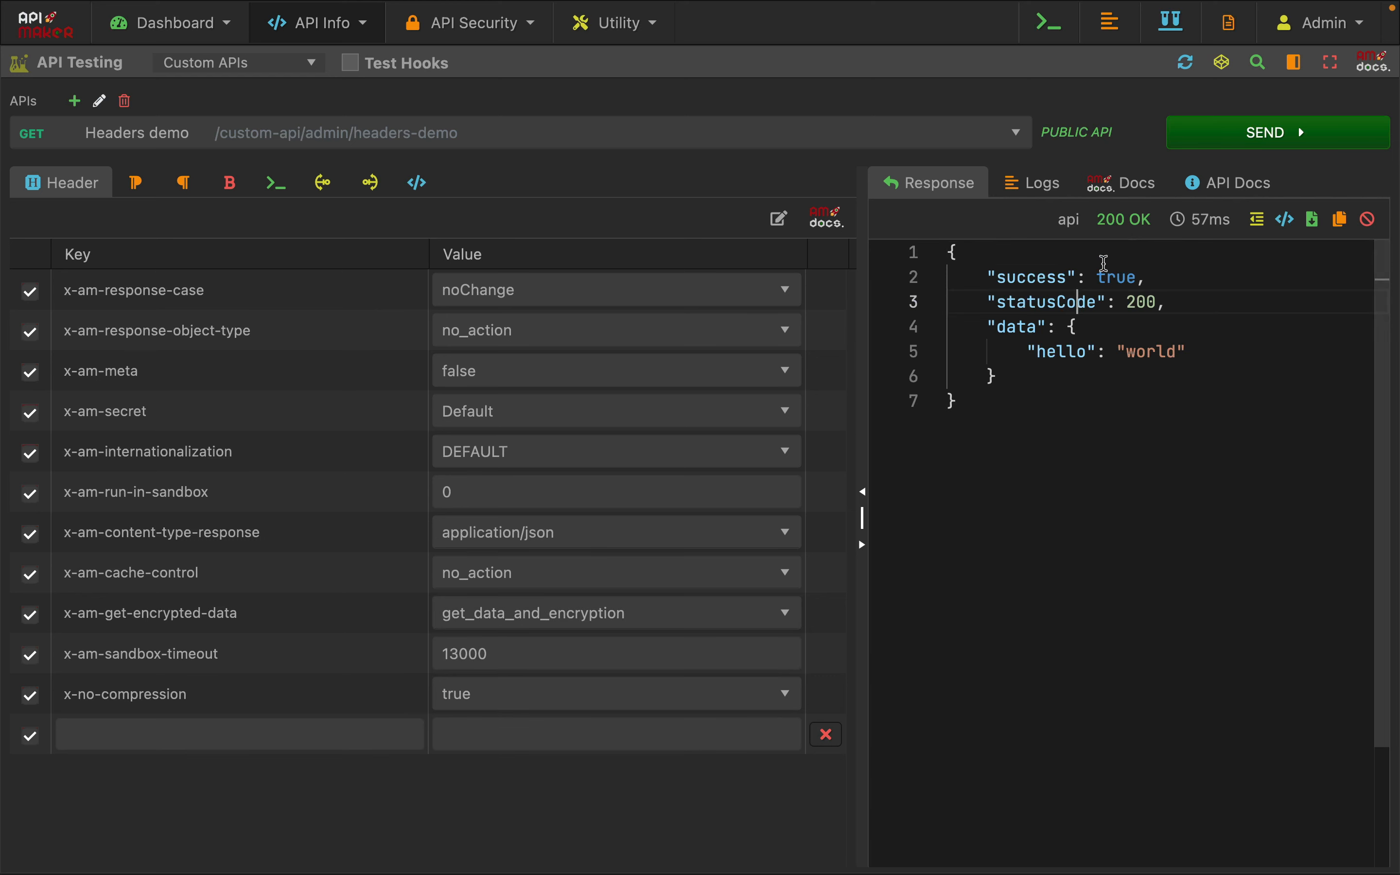
pyautogui.click(1197, 140)
pyautogui.moveTo(985, 322); pyautogui.dragTo(1333, 454)
pyautogui.click(1017, 378)
pyautogui.click(1209, 634)
# Set x-am-get-encrypted-data to get_only_encryption, send the request and inspect the encryptedData and data fields of the response
pyautogui.click(498, 614)
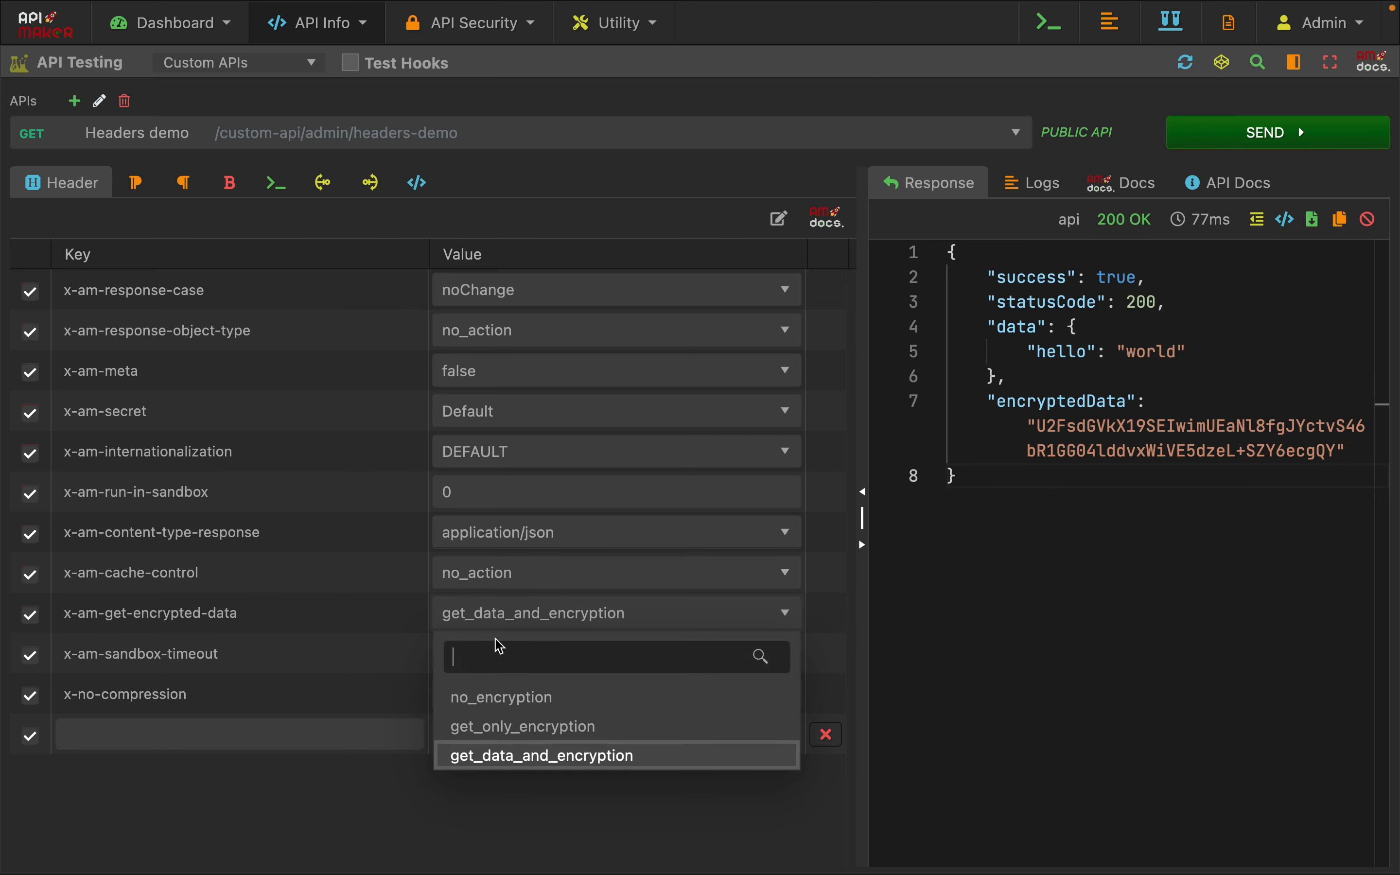
pyautogui.click(500, 727)
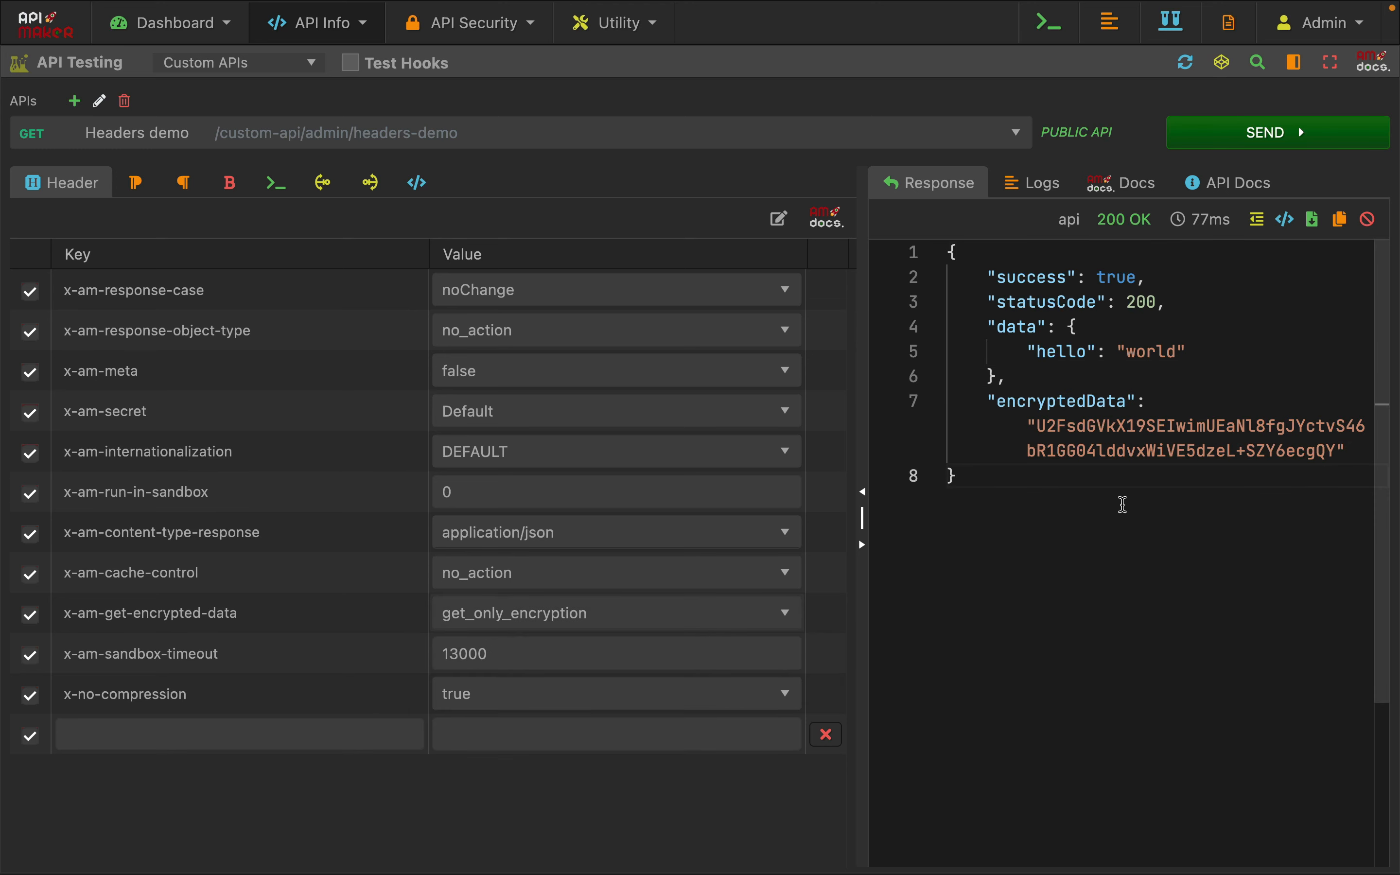
pyautogui.click(1213, 140)
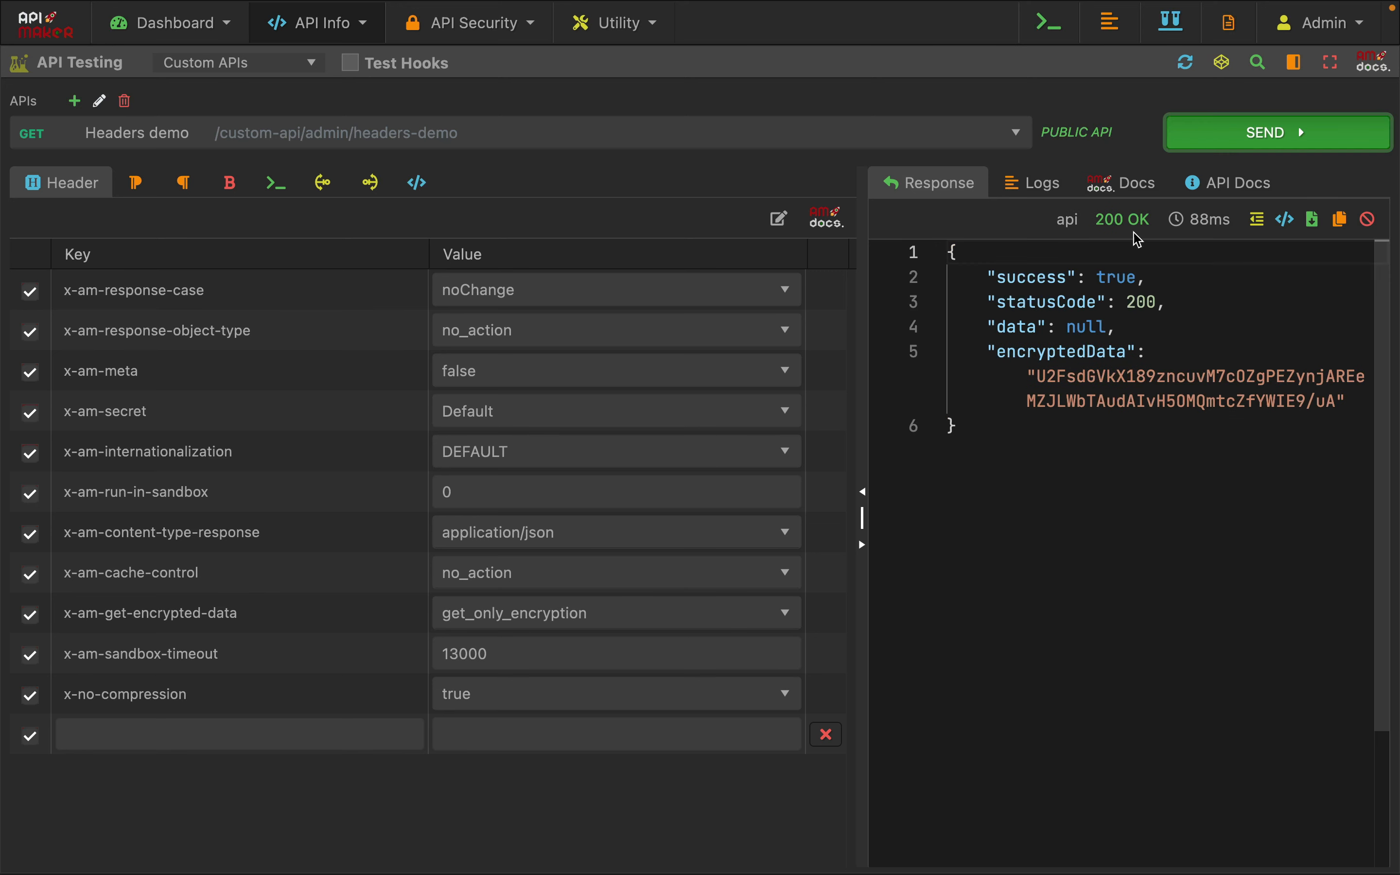
pyautogui.moveTo(985, 351); pyautogui.dragTo(1266, 414)
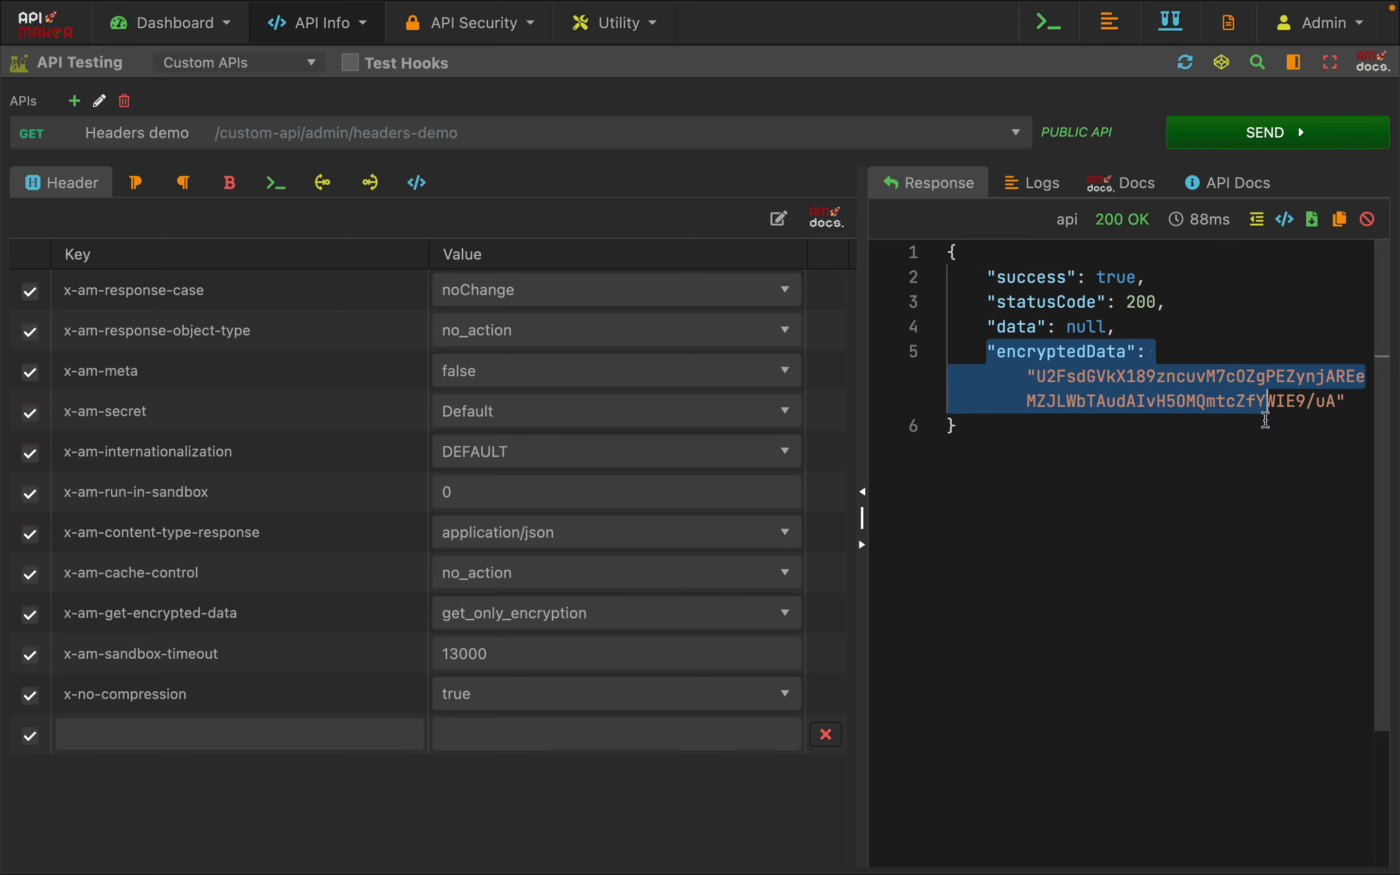
pyautogui.click(1229, 423)
pyautogui.click(1008, 328)
pyautogui.doubleClick(1008, 327)
pyautogui.click(1029, 537)
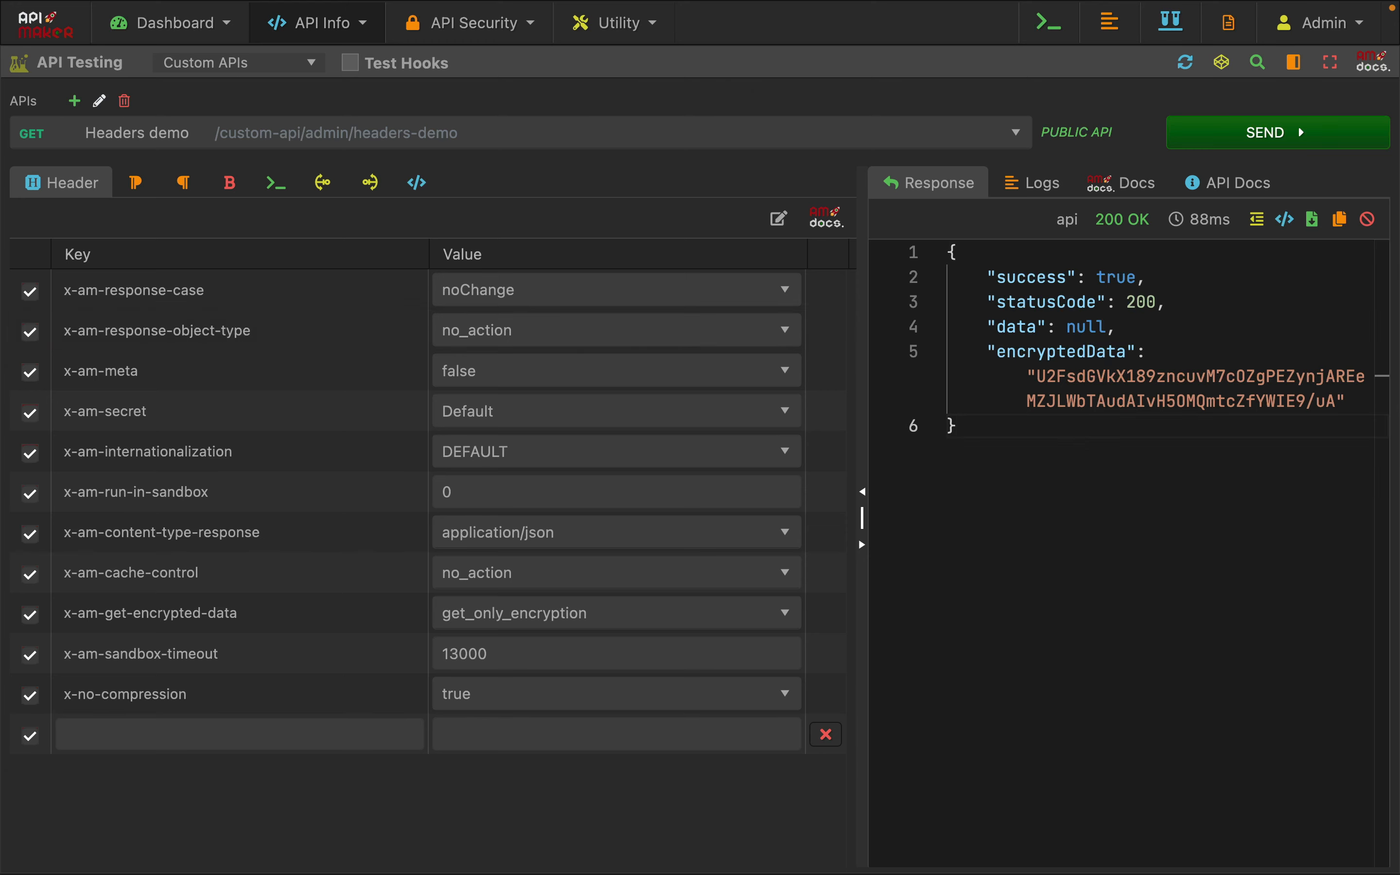
# Open the Default secret in Secret Management and examine its encryptionAlgorithmFETransfer and secretFETransfer entries
pyautogui.hotkey('ctrl', 'Tab')
pyautogui.scroll(-3, 393, 672)
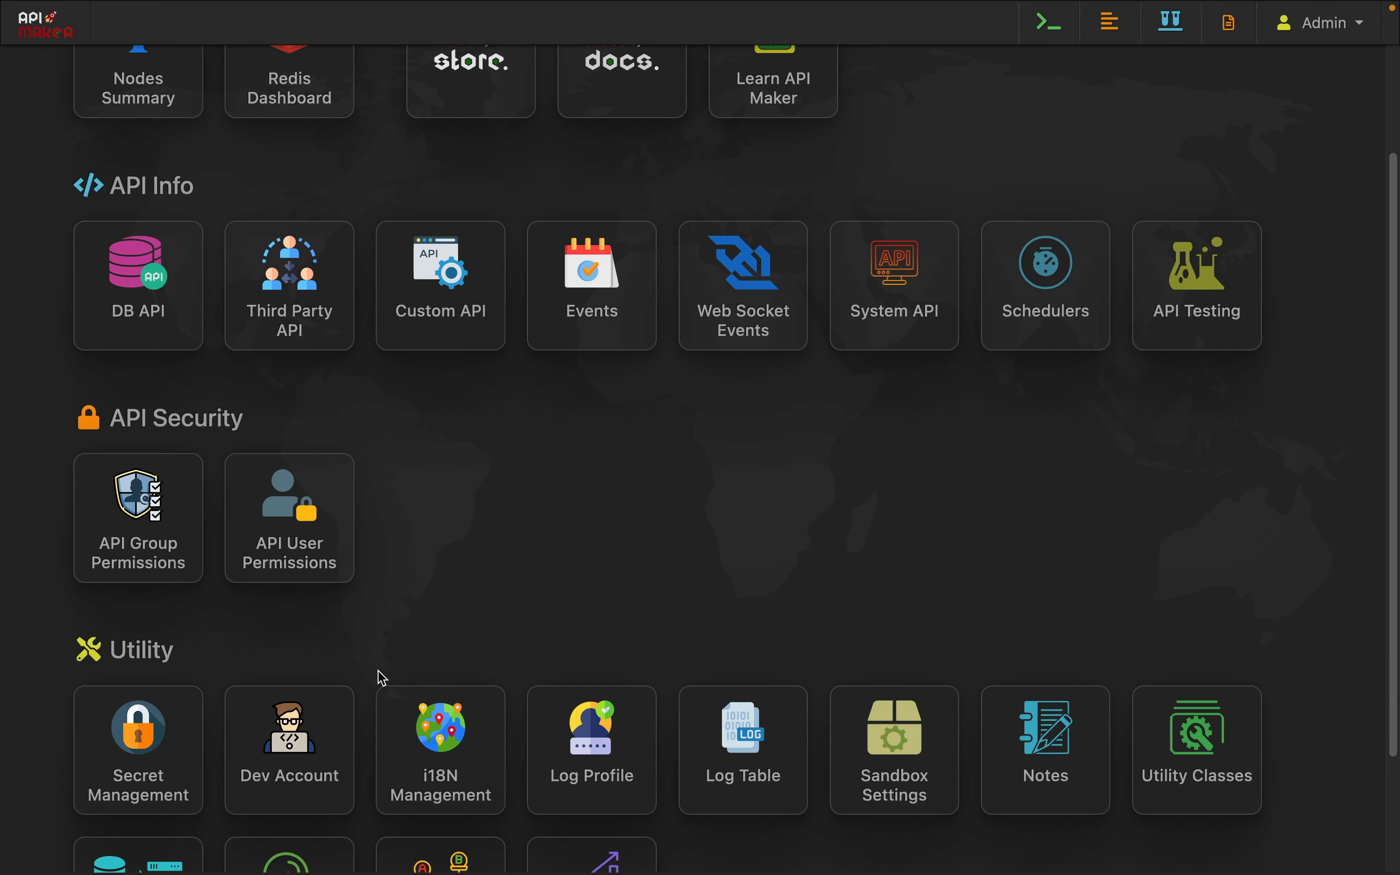
pyautogui.click(177, 750)
pyautogui.doubleClick(601, 137)
pyautogui.scroll(-3, 334, 603)
pyautogui.scroll(-1, 334, 608)
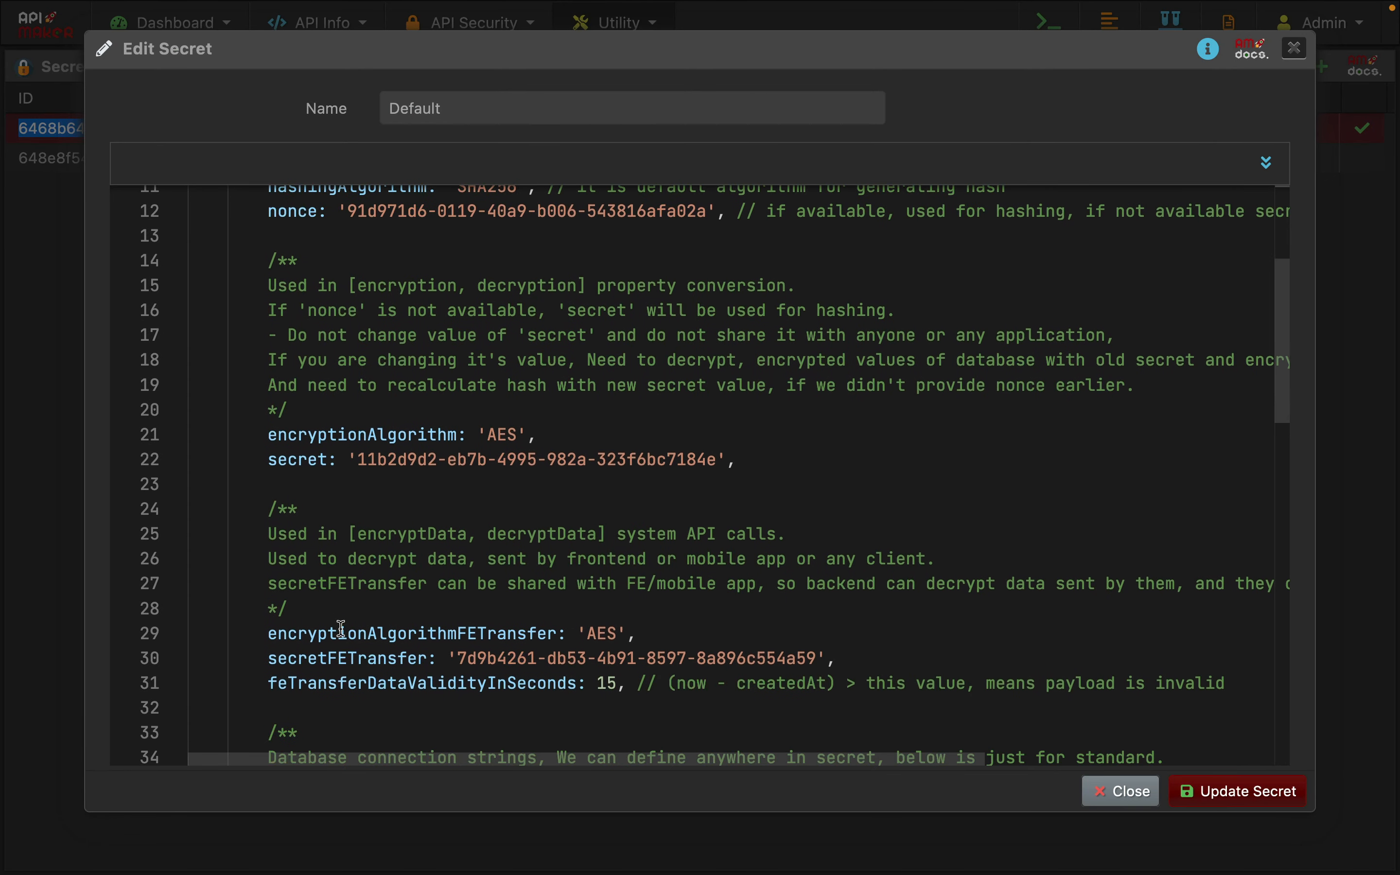
pyautogui.doubleClick(358, 659)
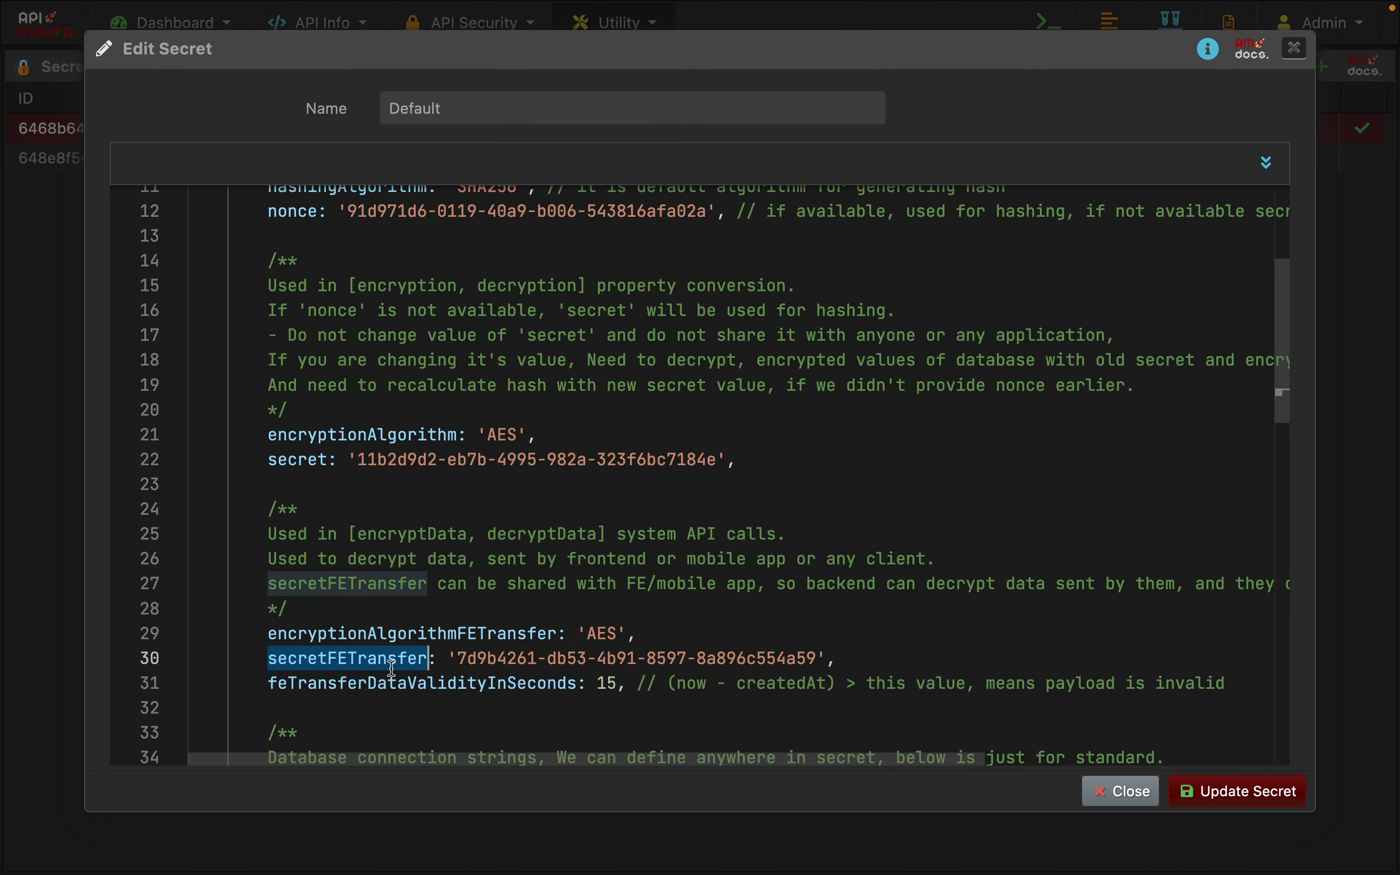
pyautogui.doubleClick(417, 637)
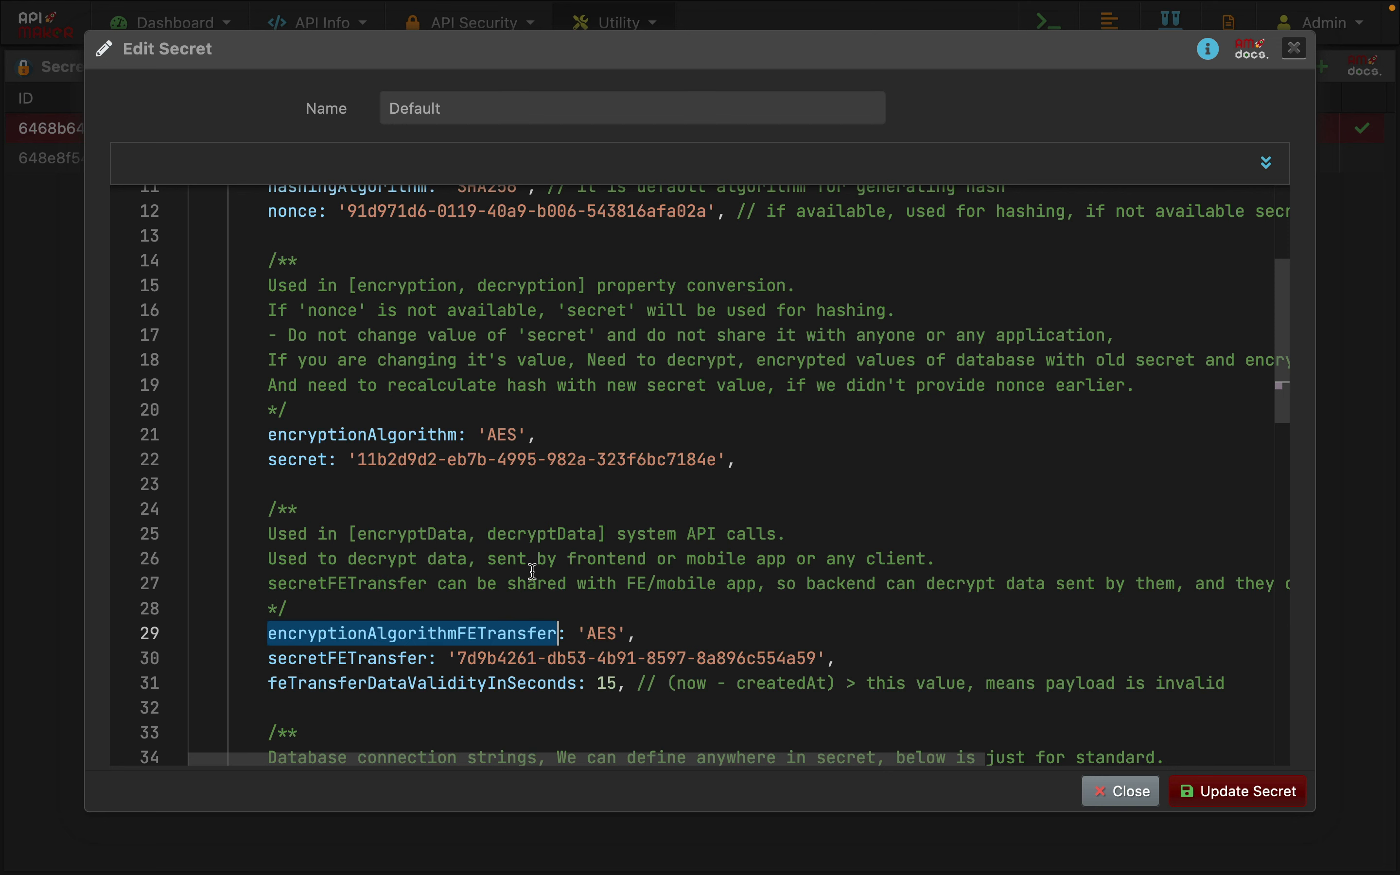
pyautogui.moveTo(458, 658); pyautogui.dragTo(820, 659)
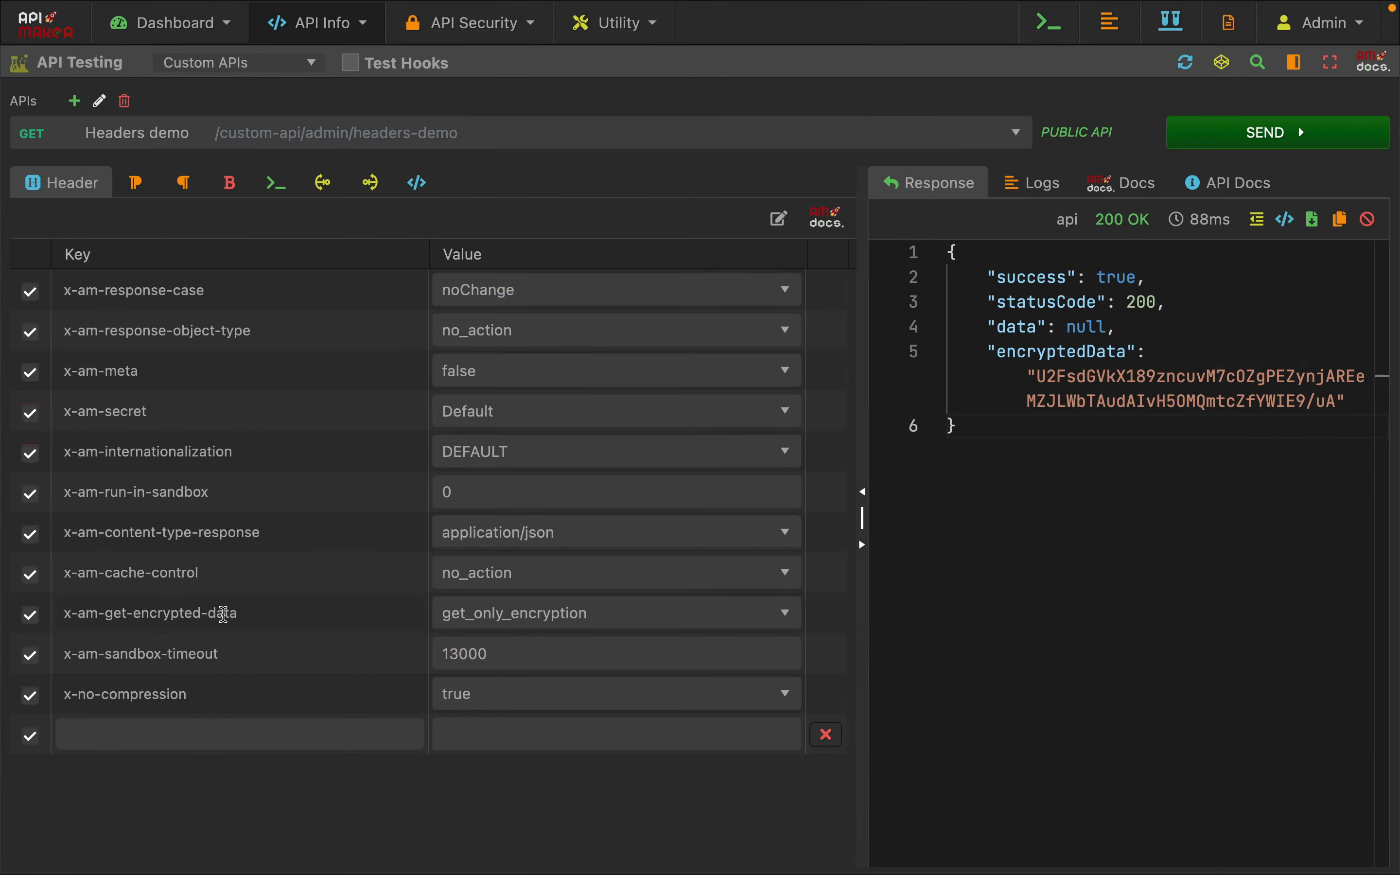
# Try setting acceptOnlyEncryptedData to true in the Headers demo API's basic info and close the settings without updating
pyautogui.click(99, 101)
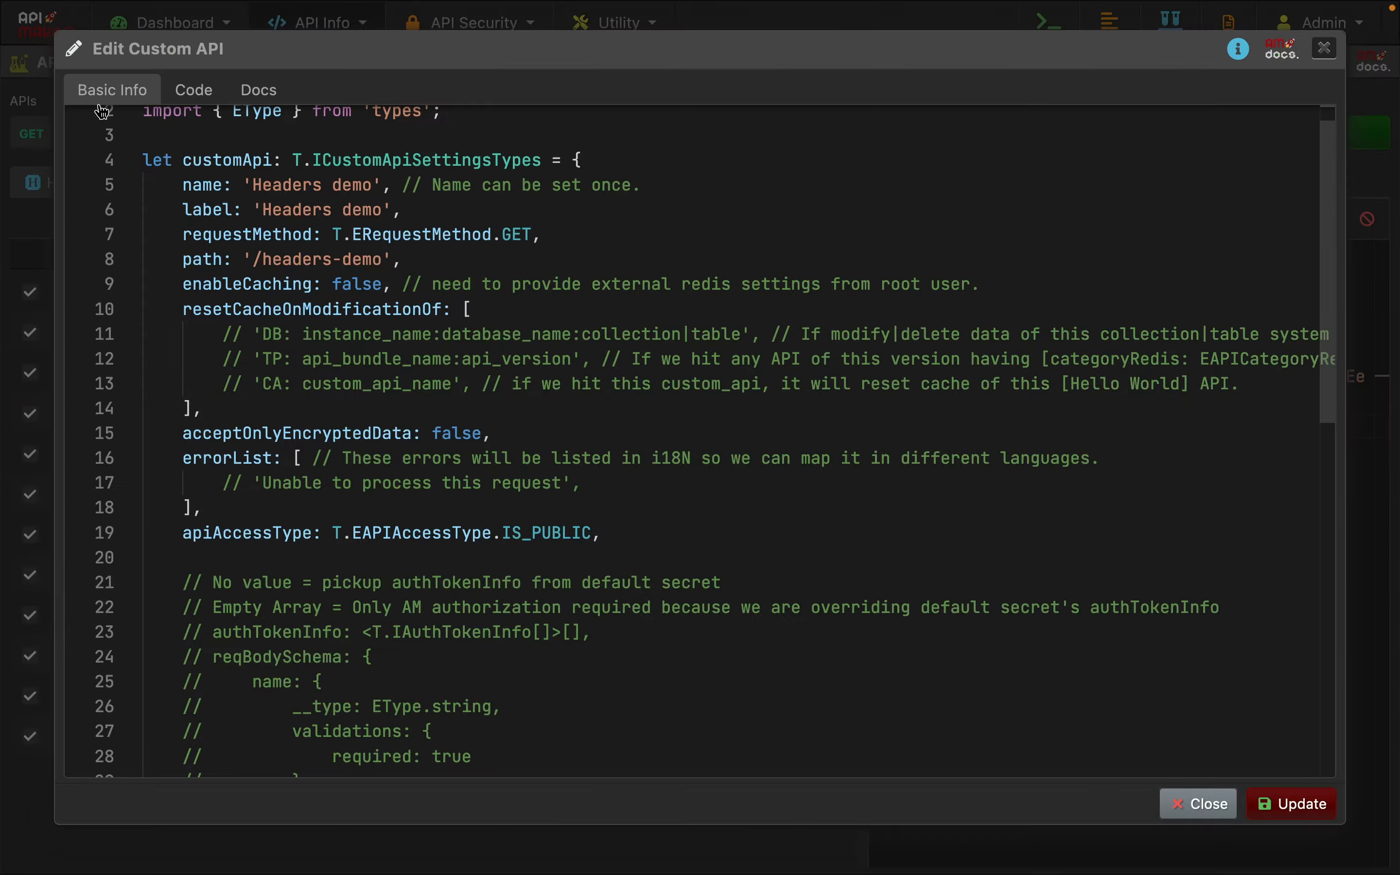
pyautogui.moveTo(203, 531)
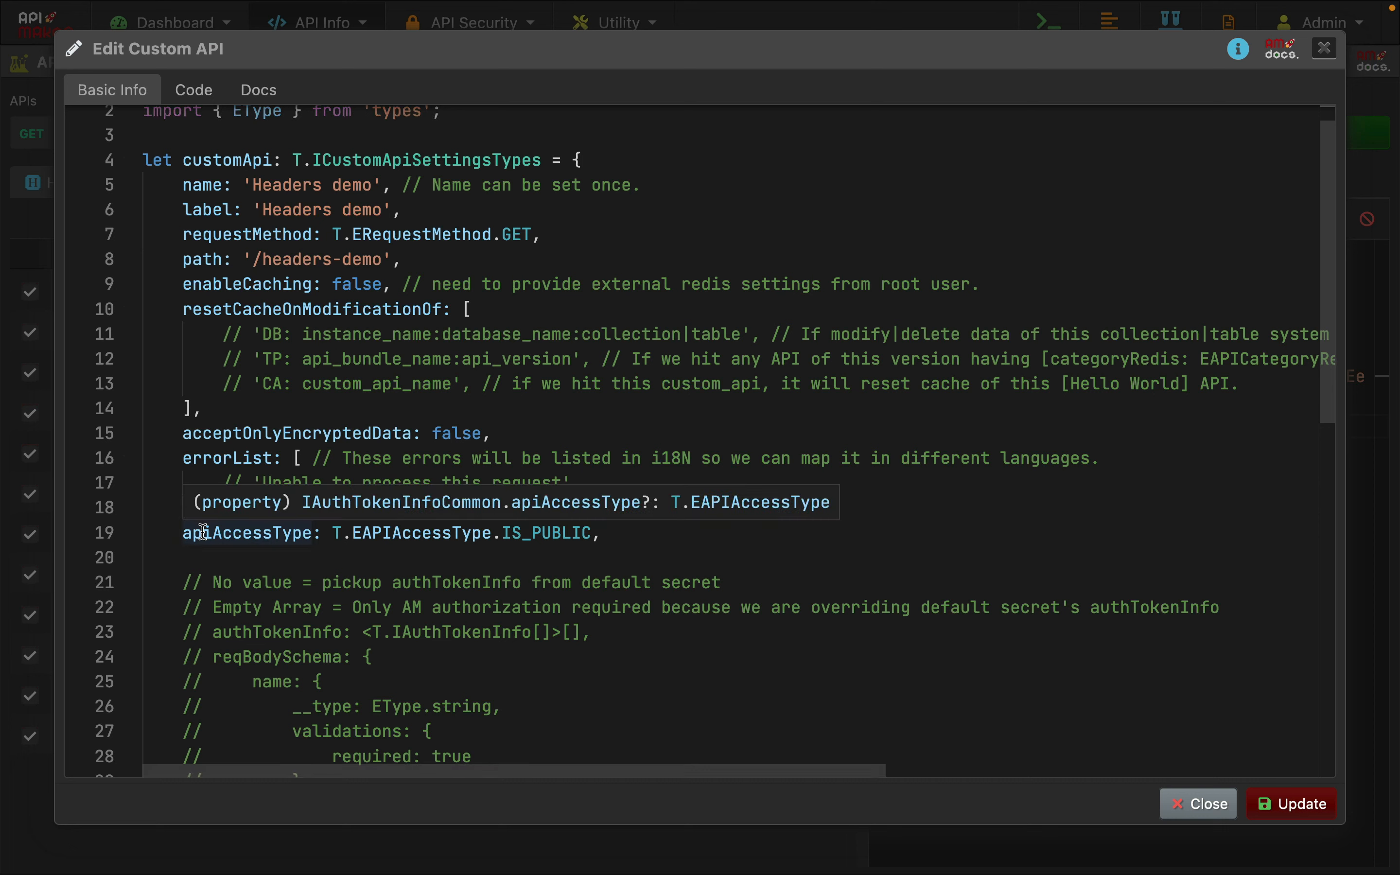
pyautogui.doubleClick(301, 434)
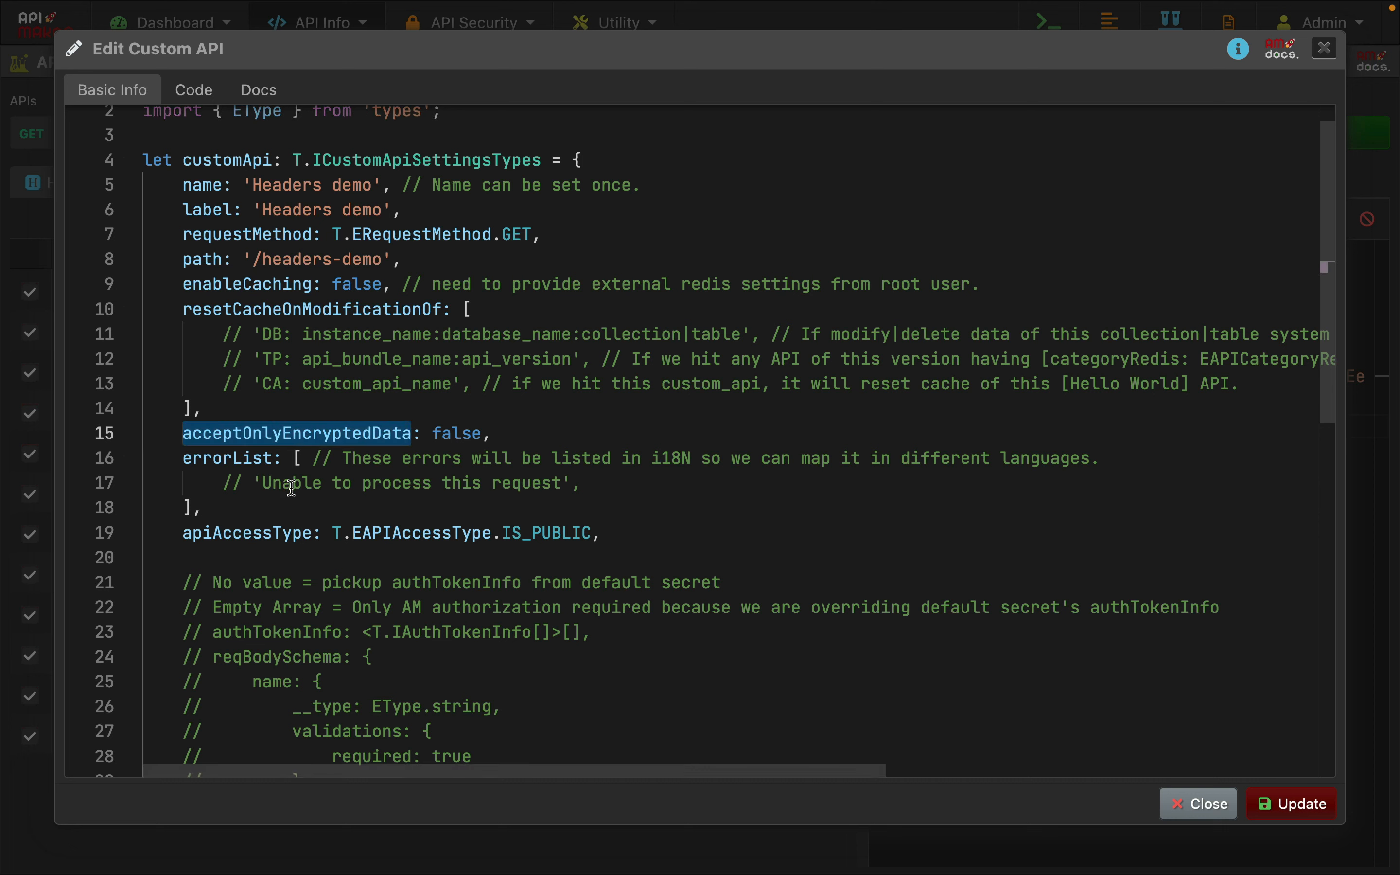
pyautogui.doubleClick(448, 433)
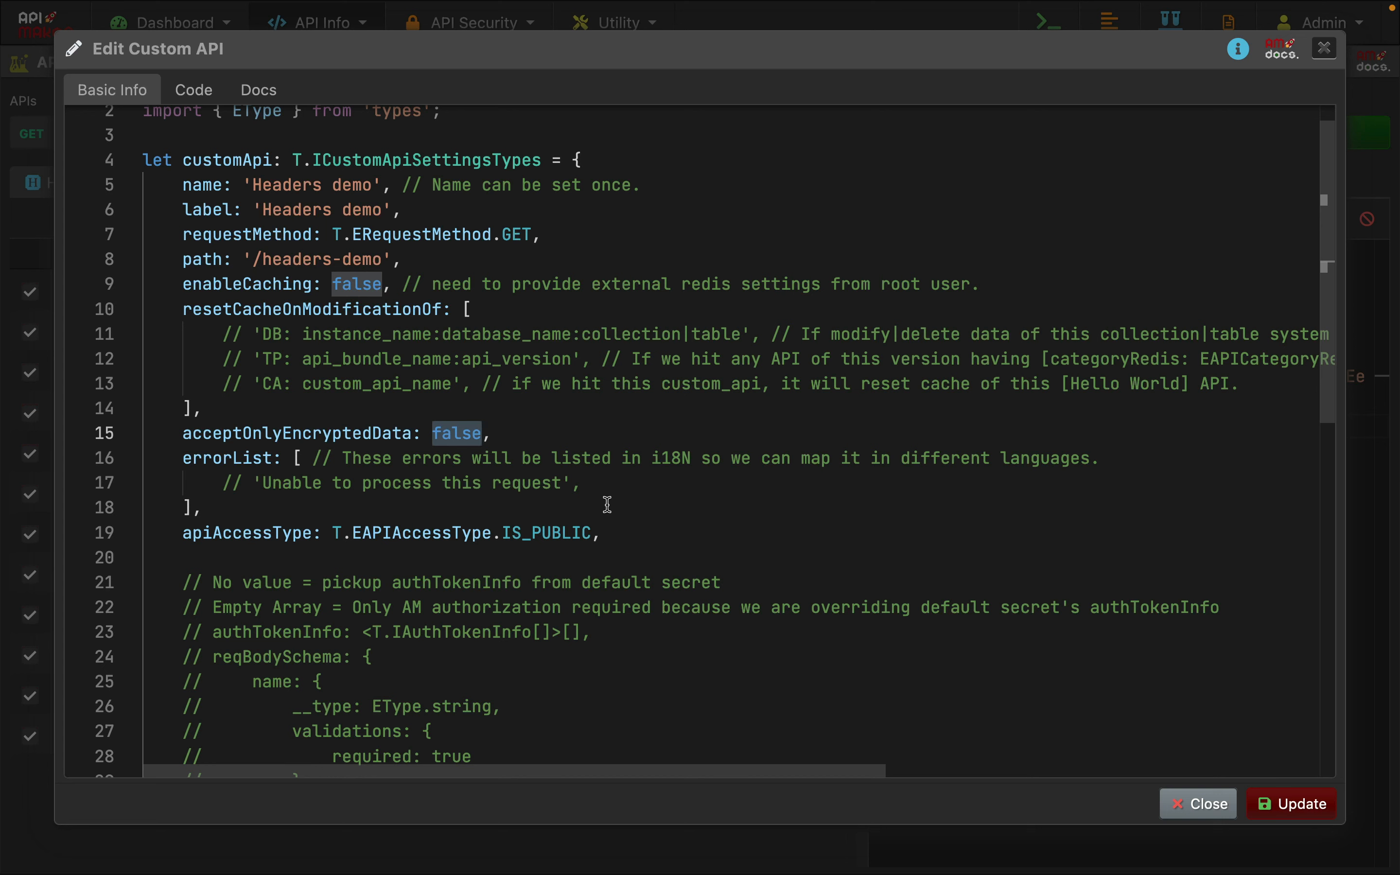
pyautogui.write('true')
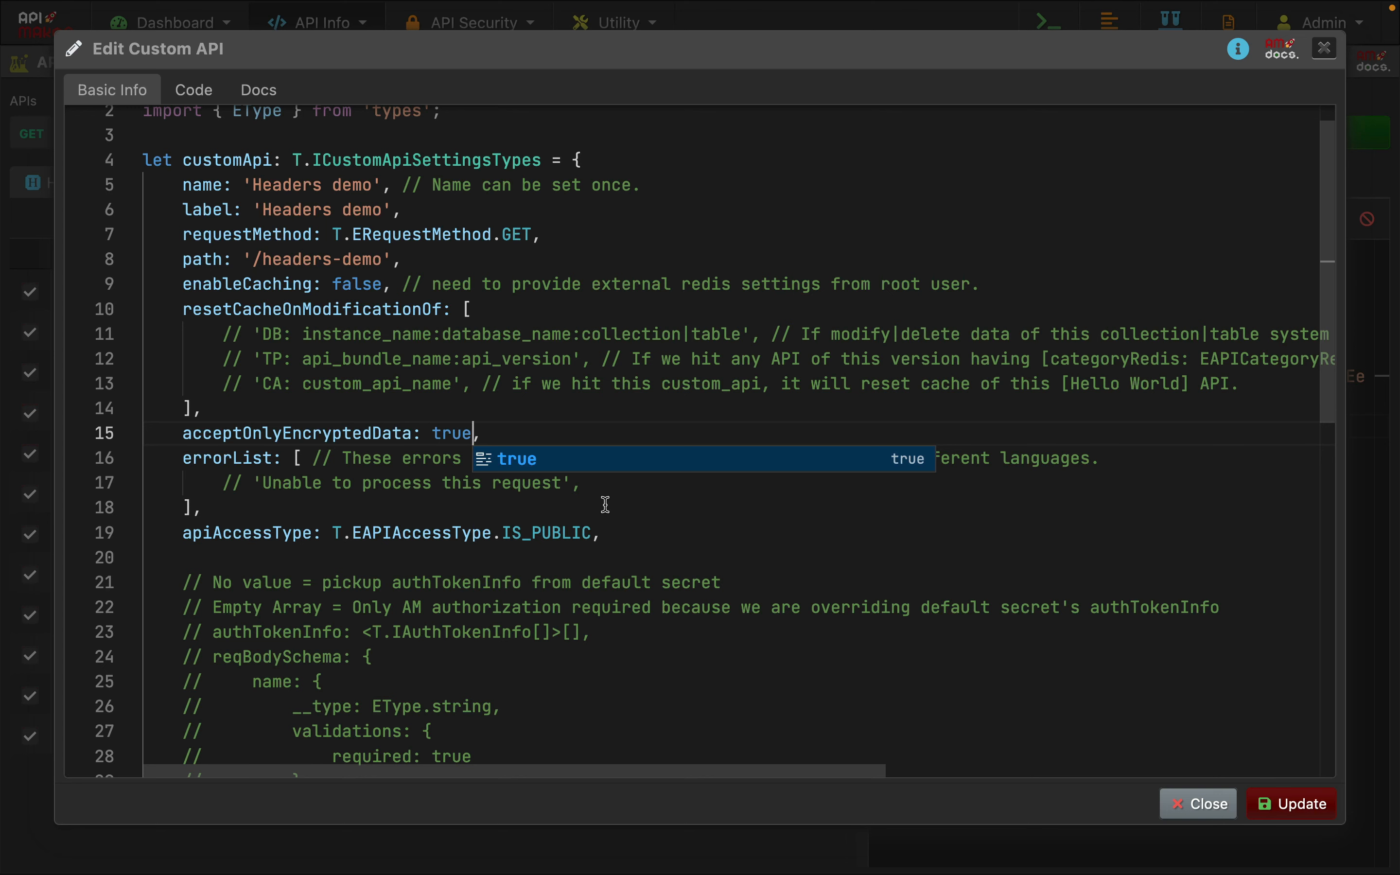
pyautogui.click(1166, 805)
# Review the x-am-get-encrypted-data and x-am-sandbox-timeout headers and the setTimeout delay in the someThirdPartyServiceOrLongLogic function
pyautogui.moveTo(71, 614); pyautogui.dragTo(268, 608)
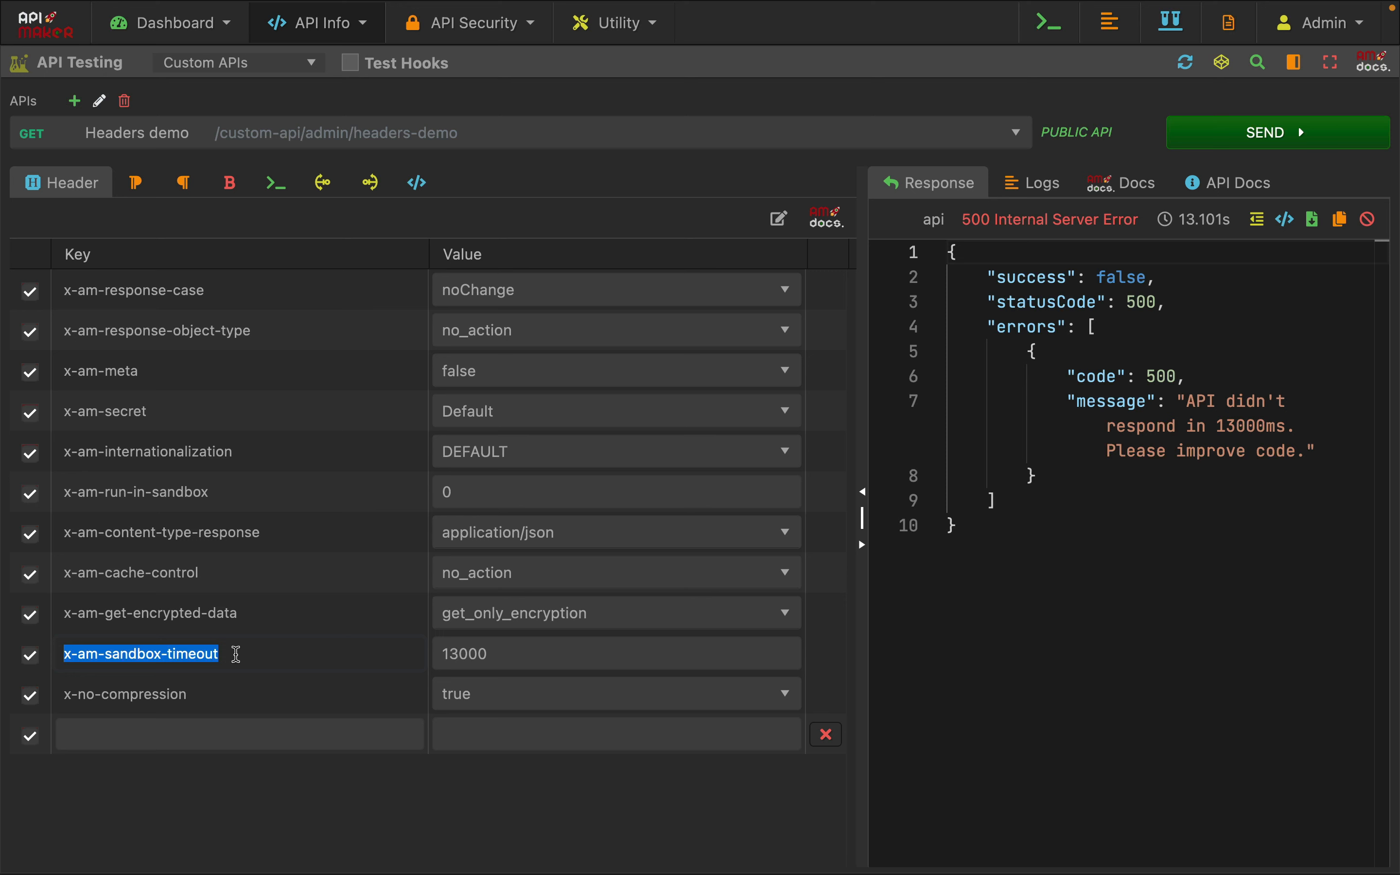
pyautogui.click(243, 656)
pyautogui.doubleClick(459, 649)
pyautogui.click(260, 650)
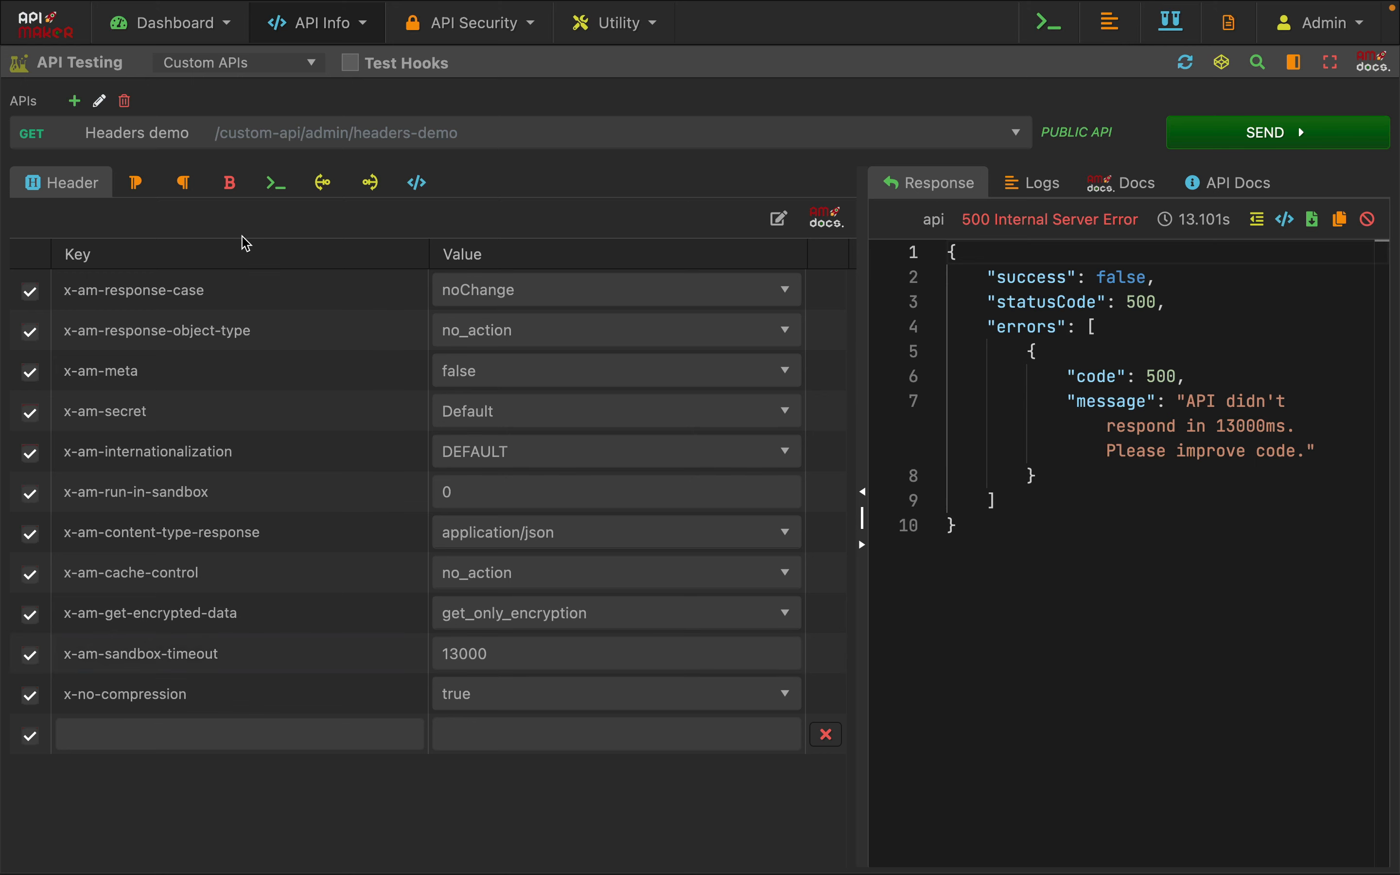
pyautogui.click(276, 182)
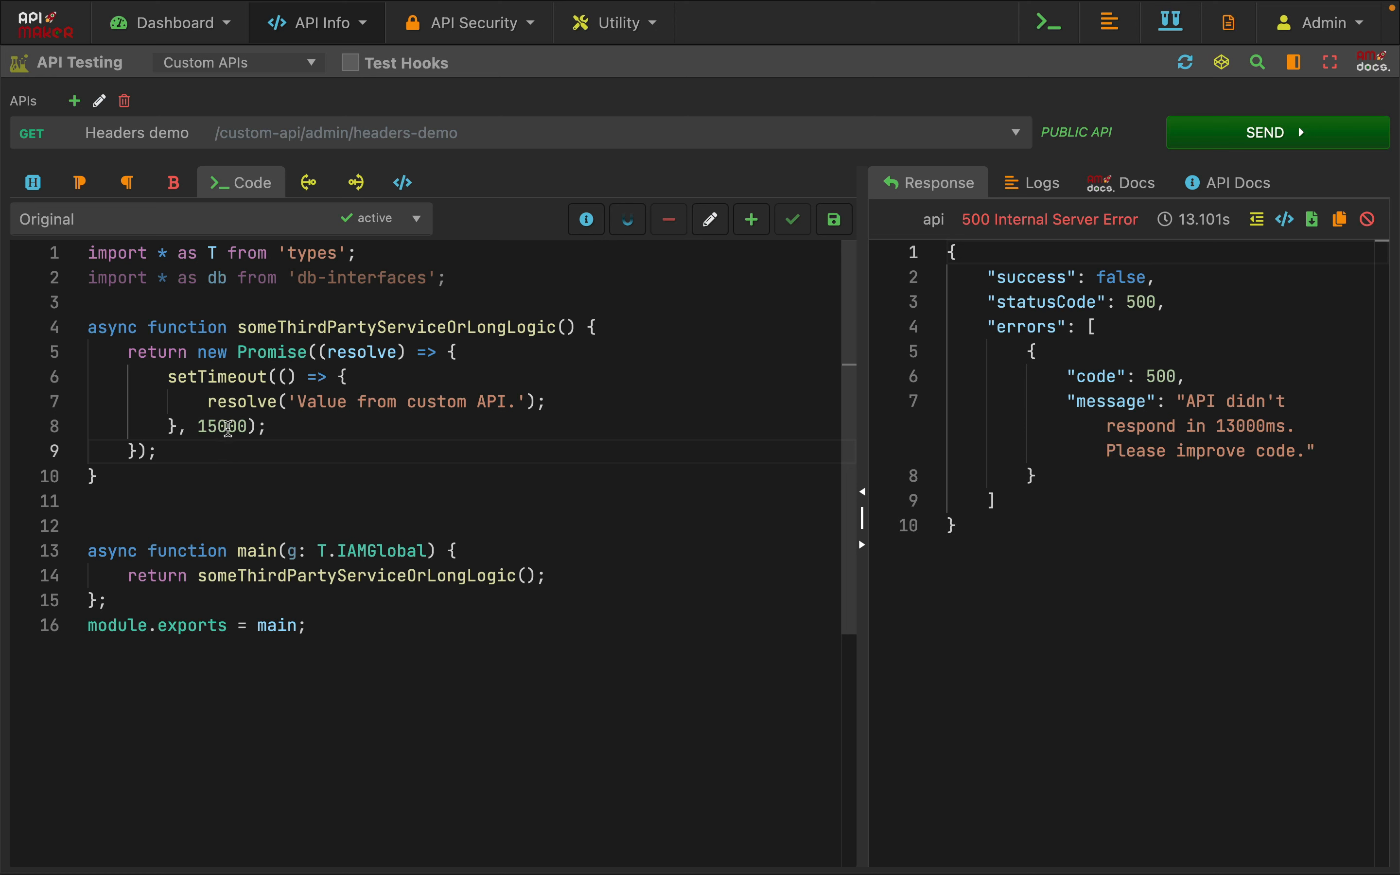
pyautogui.doubleClick(223, 428)
pyautogui.moveTo(269, 565)
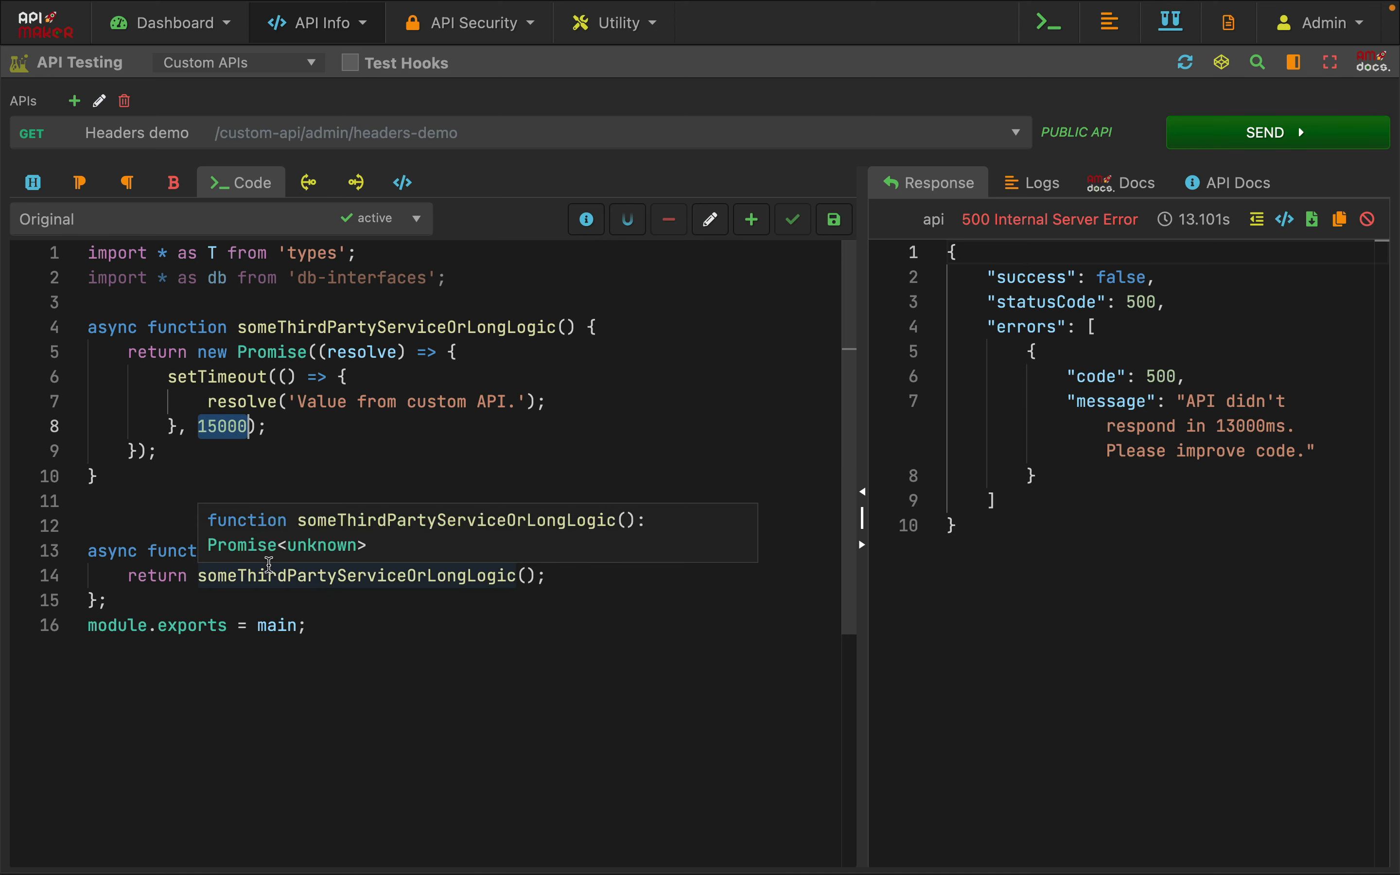
# Set the x-am-sandbox-timeout header to 20000
pyautogui.click(34, 194)
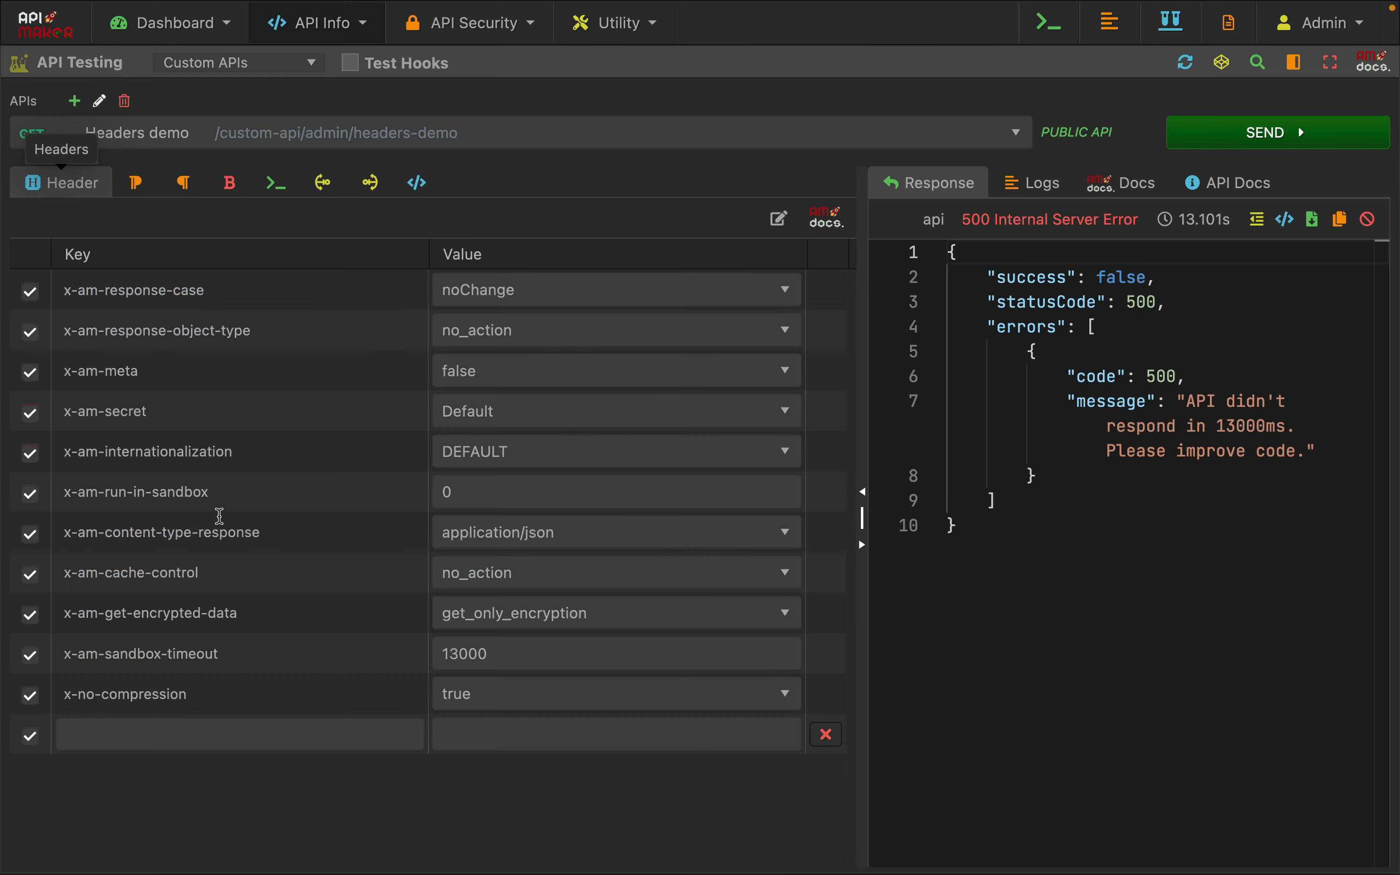
pyautogui.doubleClick(508, 660)
pyautogui.write('20000')
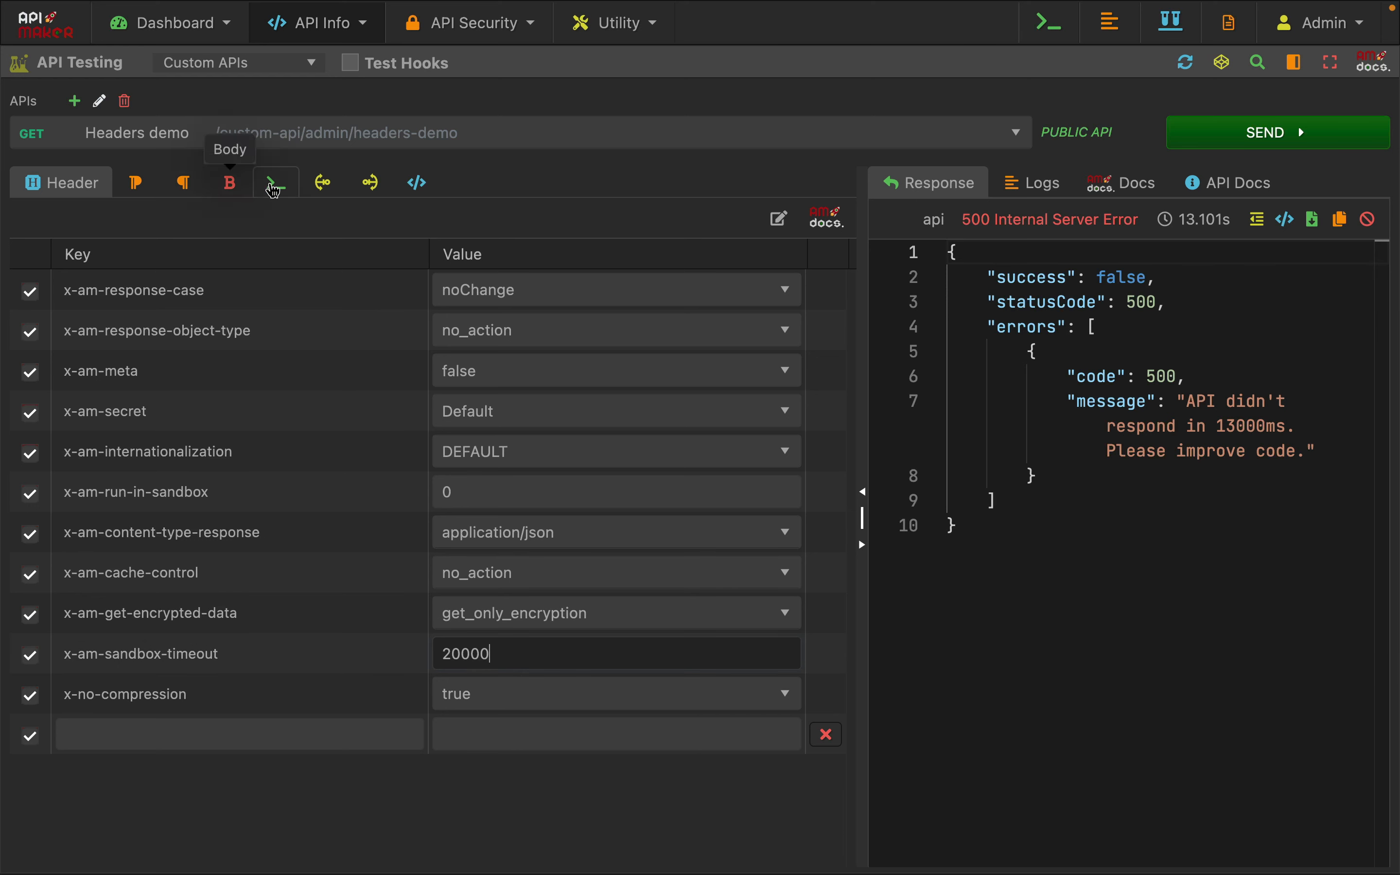
# Show the API code again and widen the response area beside it
pyautogui.click(273, 186)
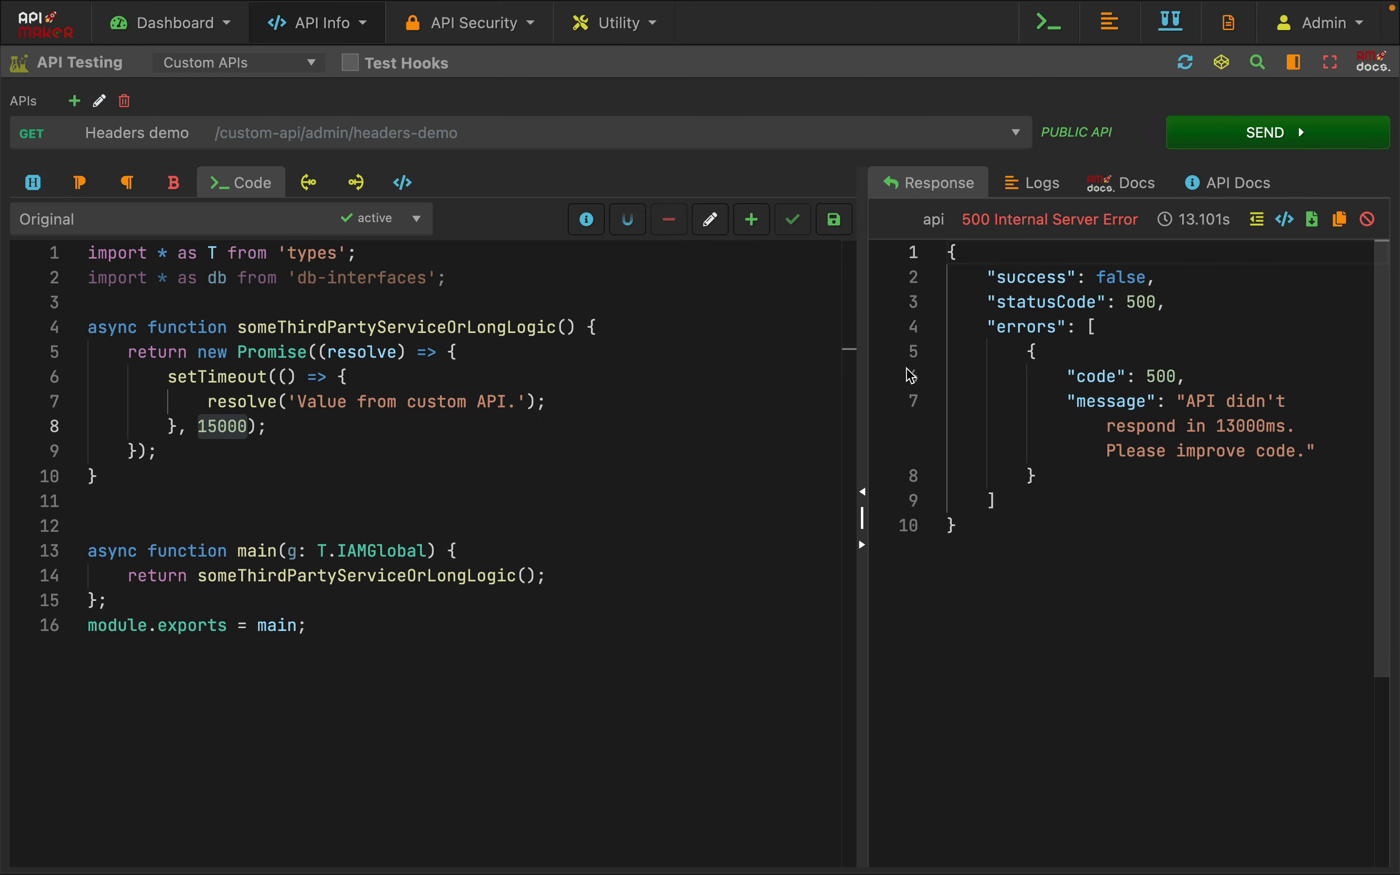
pyautogui.moveTo(859, 363); pyautogui.dragTo(693, 356)
pyautogui.click(997, 500)
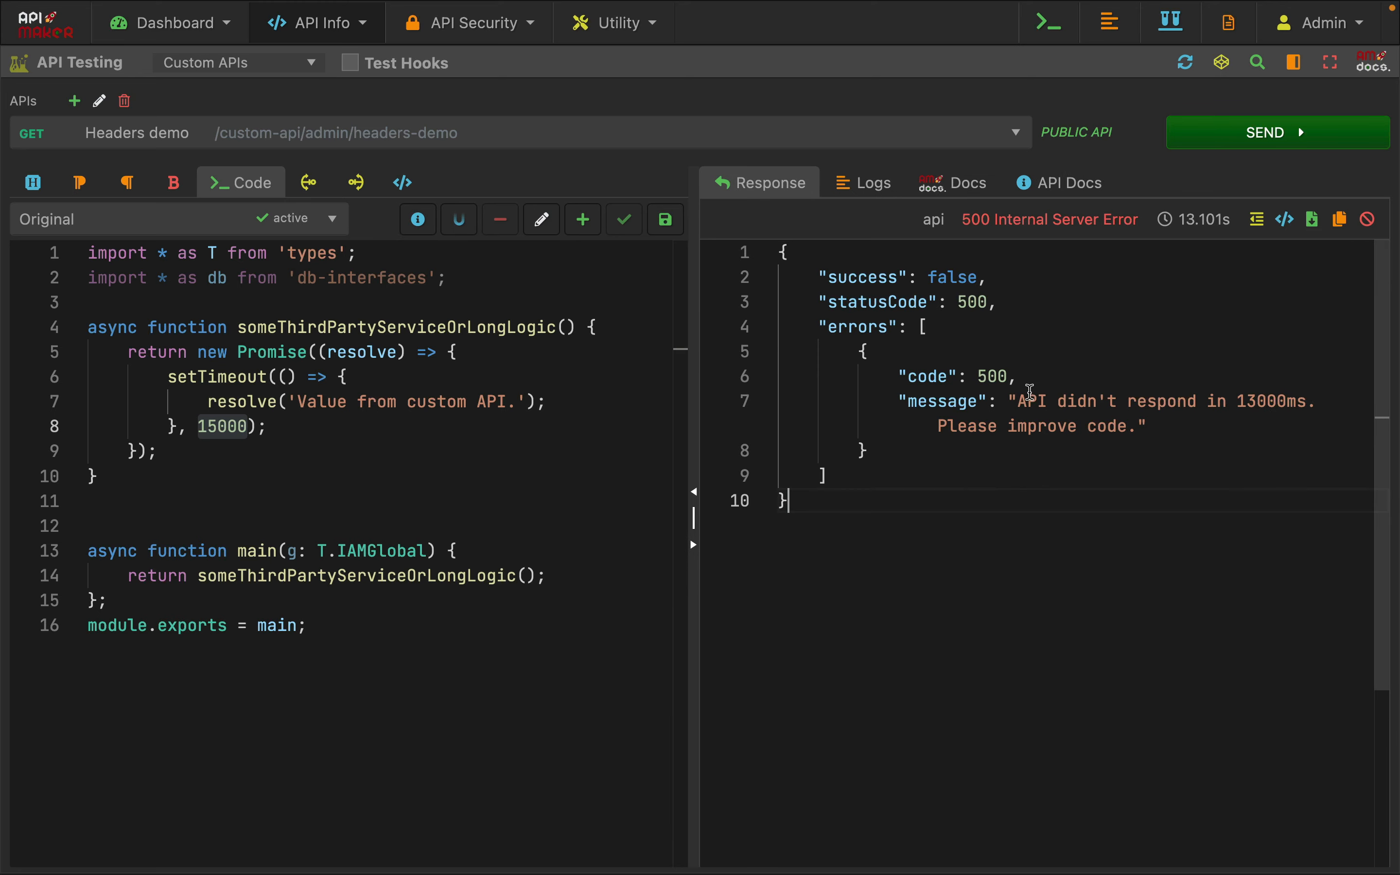
# Review the error message in the response and the custom API code, and send the Headers demo request again
pyautogui.moveTo(1018, 402); pyautogui.dragTo(1168, 435)
pyautogui.click(1169, 502)
pyautogui.moveTo(359, 632); pyautogui.dragTo(46, 222)
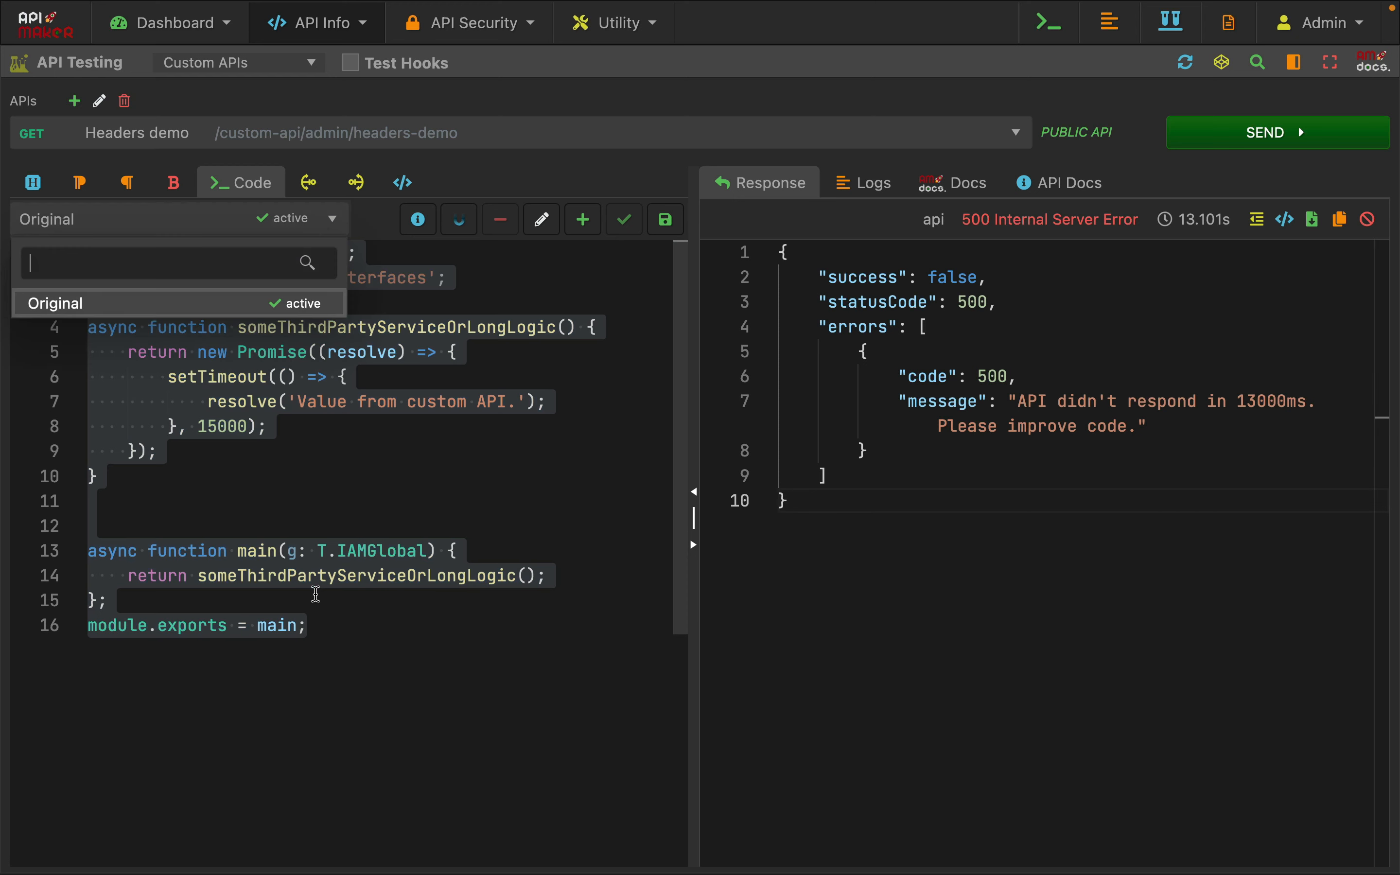
pyautogui.click(316, 594)
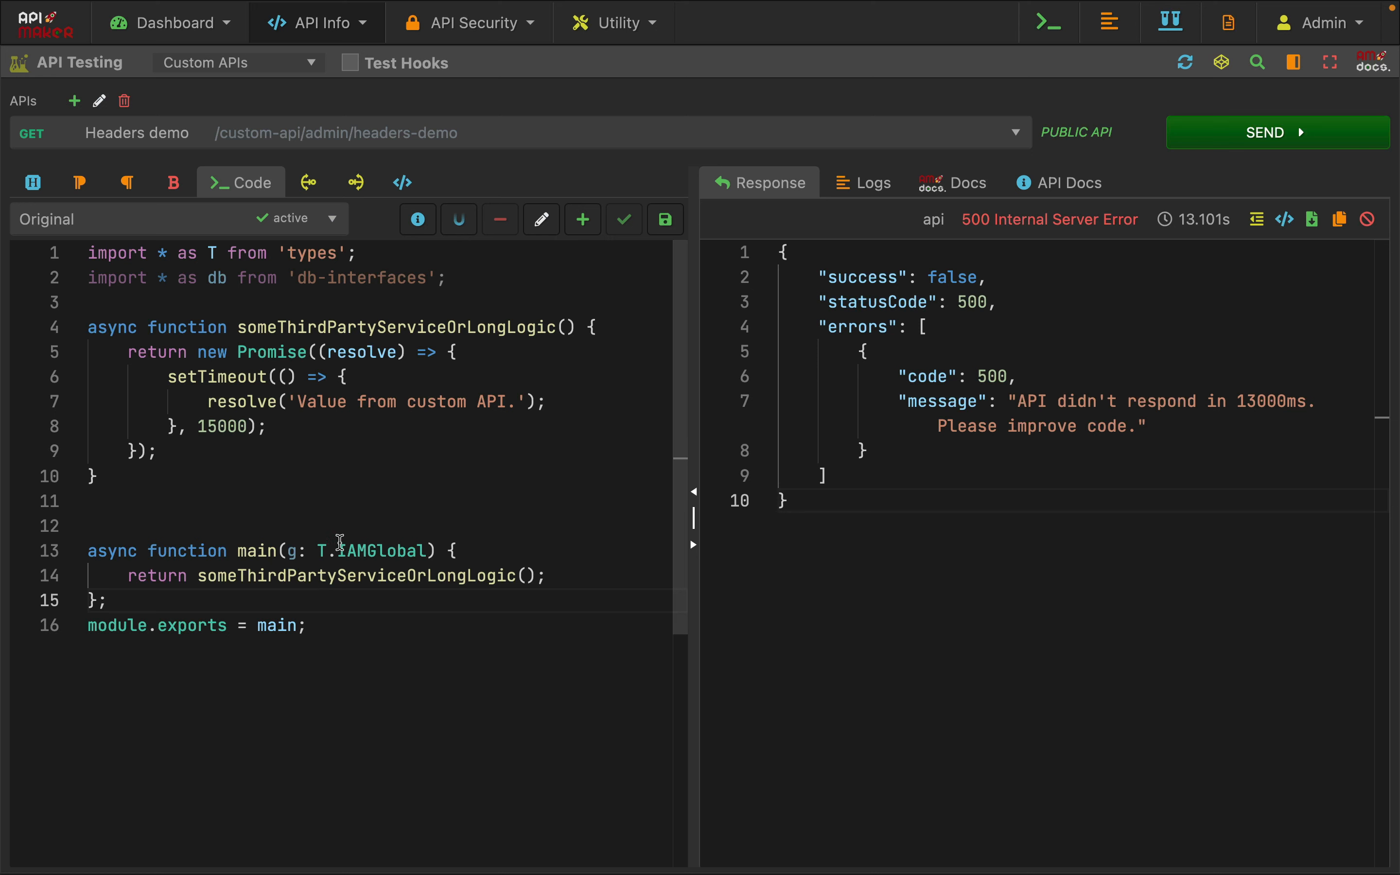
pyautogui.click(319, 501)
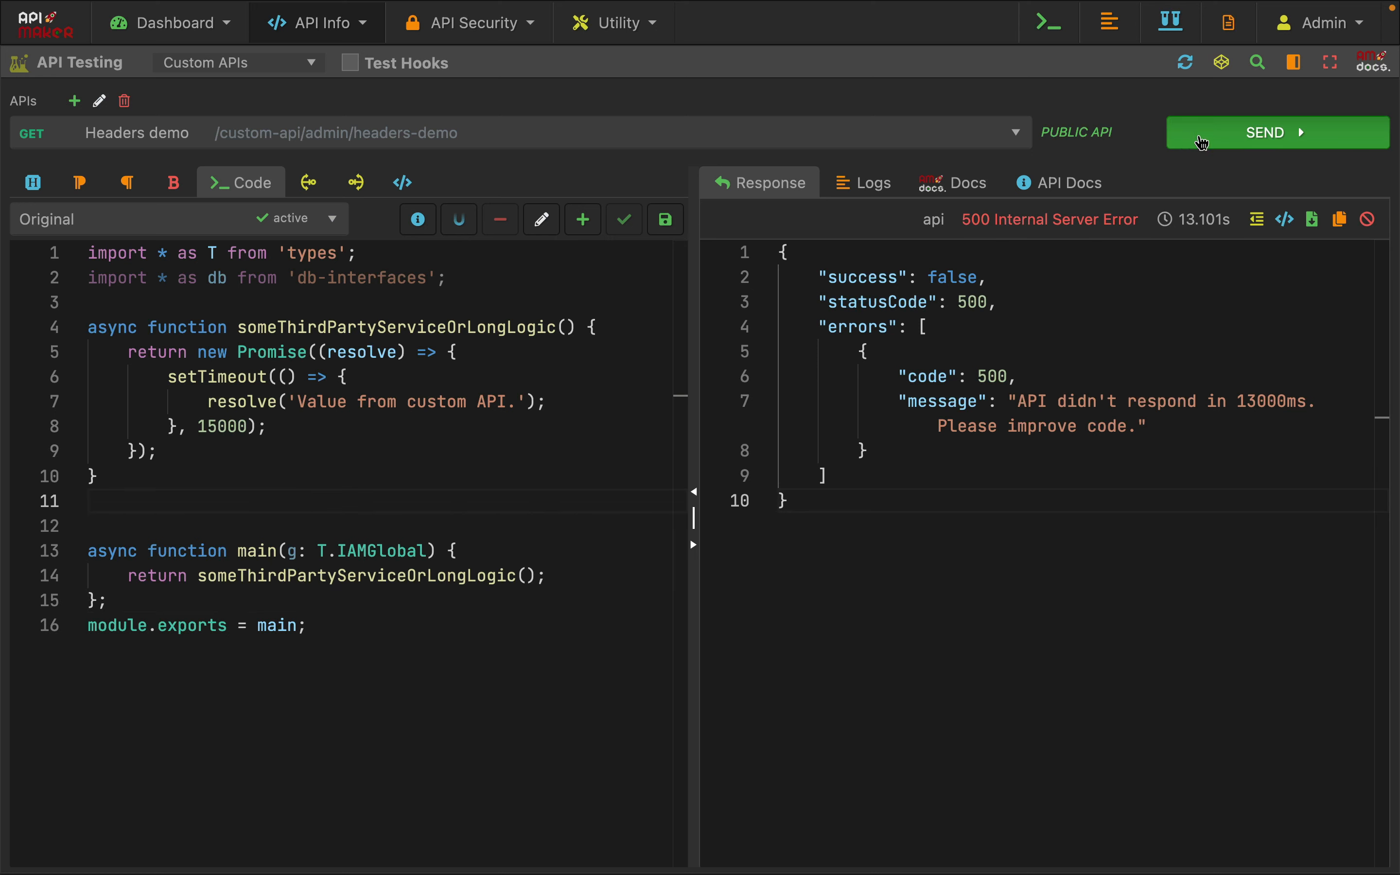
pyautogui.click(1202, 142)
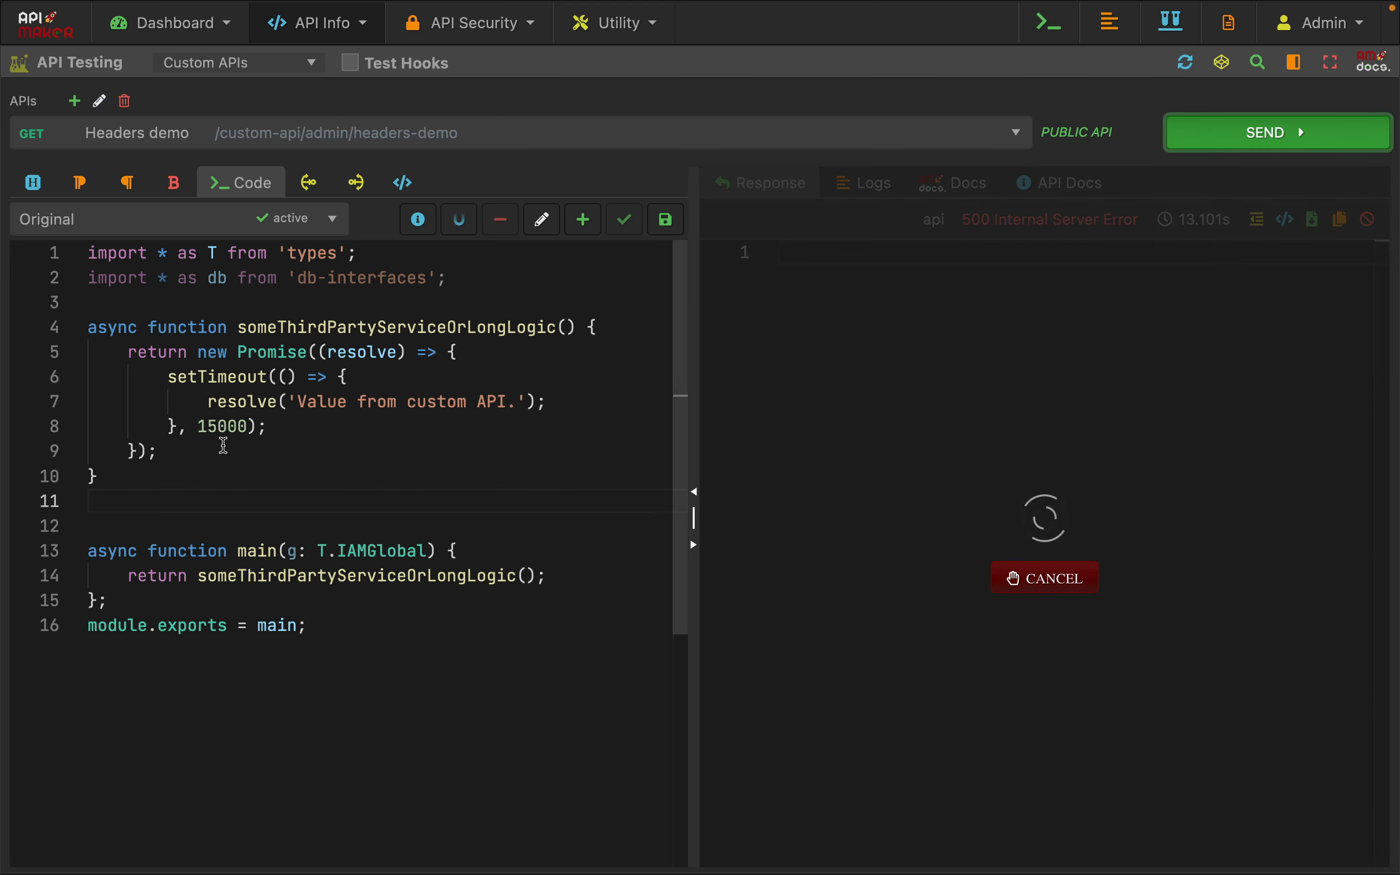
# Compare the setTimeout delay in the API code with the x-am-sandbox-timeout header value and return to the code
pyautogui.doubleClick(221, 427)
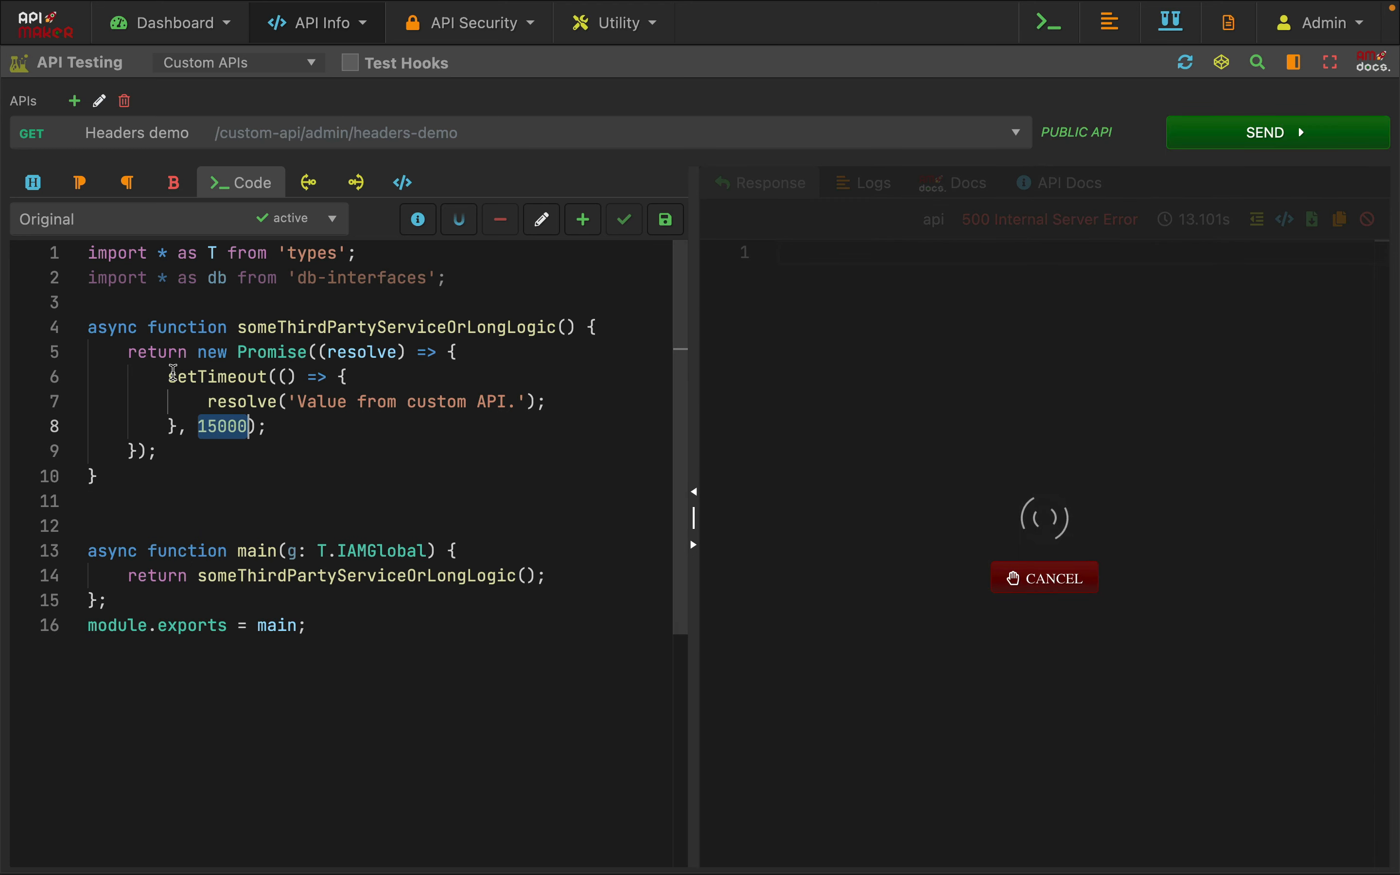
pyautogui.click(33, 182)
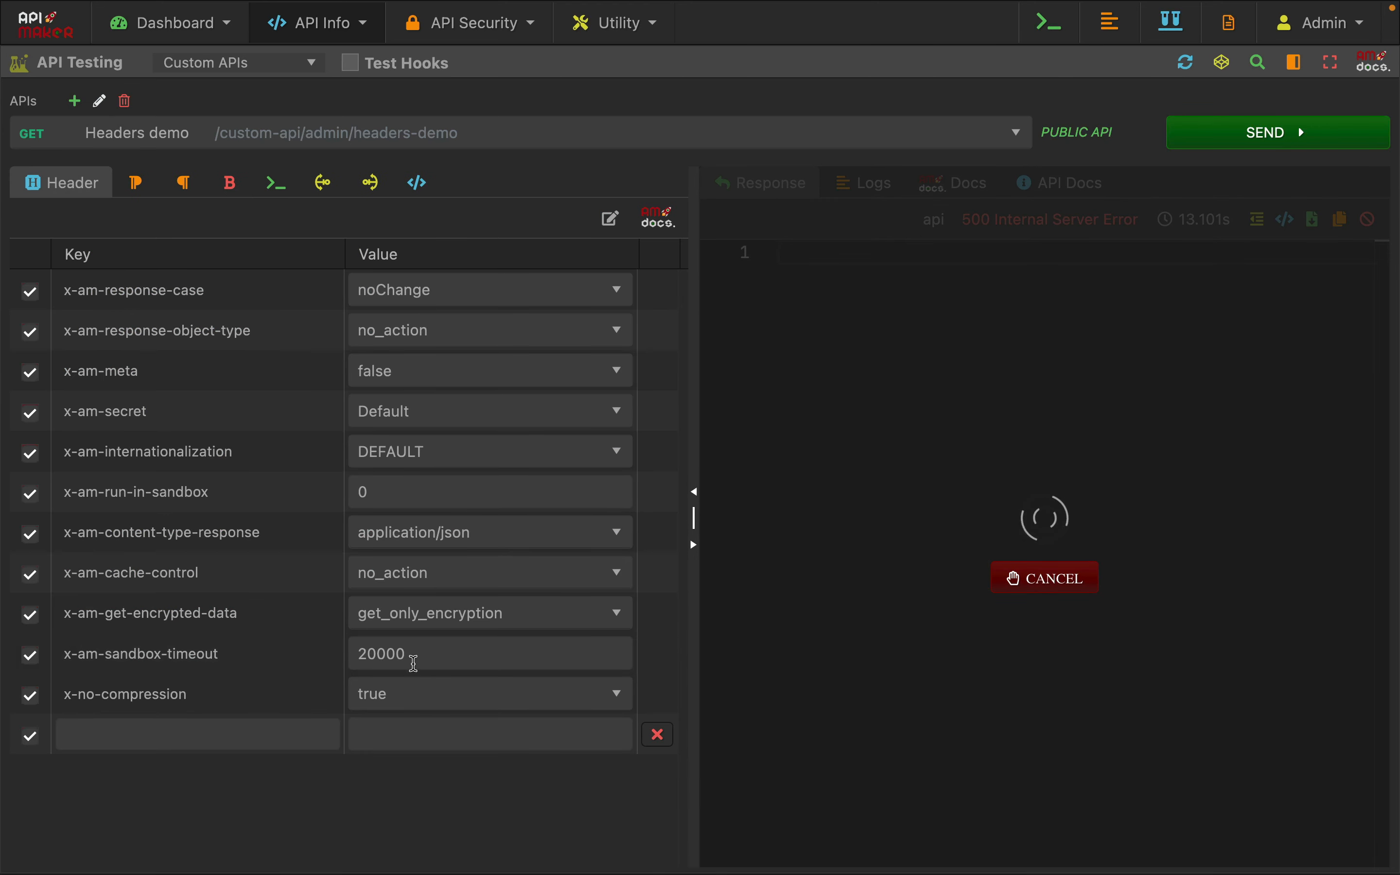
pyautogui.doubleClick(428, 656)
pyautogui.click(441, 809)
pyautogui.click(277, 183)
pyautogui.click(414, 504)
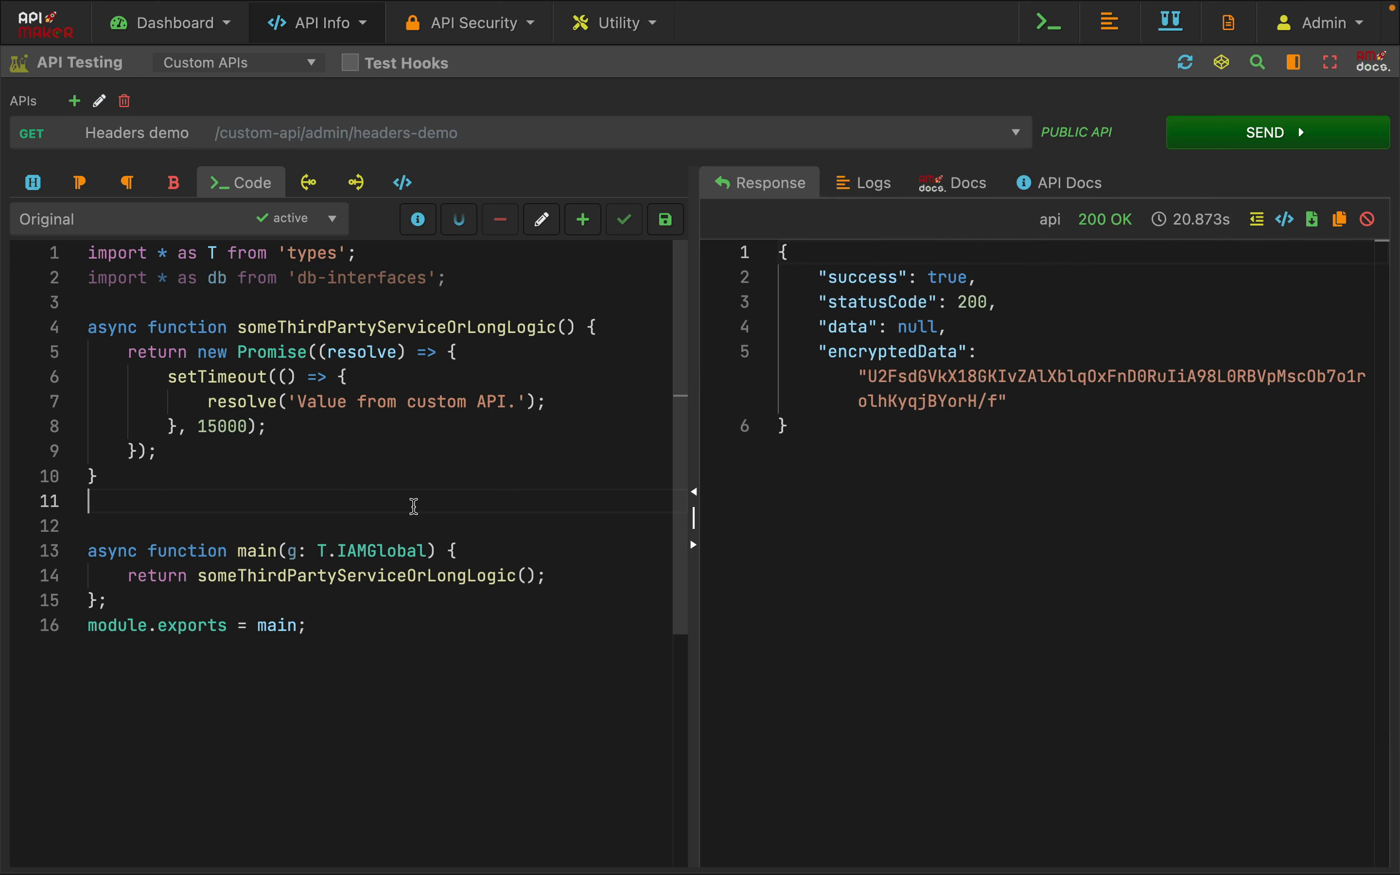
# Examine the encryptedData response and the someThirdPartyServiceOrLongLogic call in the main function
pyautogui.moveTo(860, 316); pyautogui.dragTo(949, 517)
pyautogui.click(961, 533)
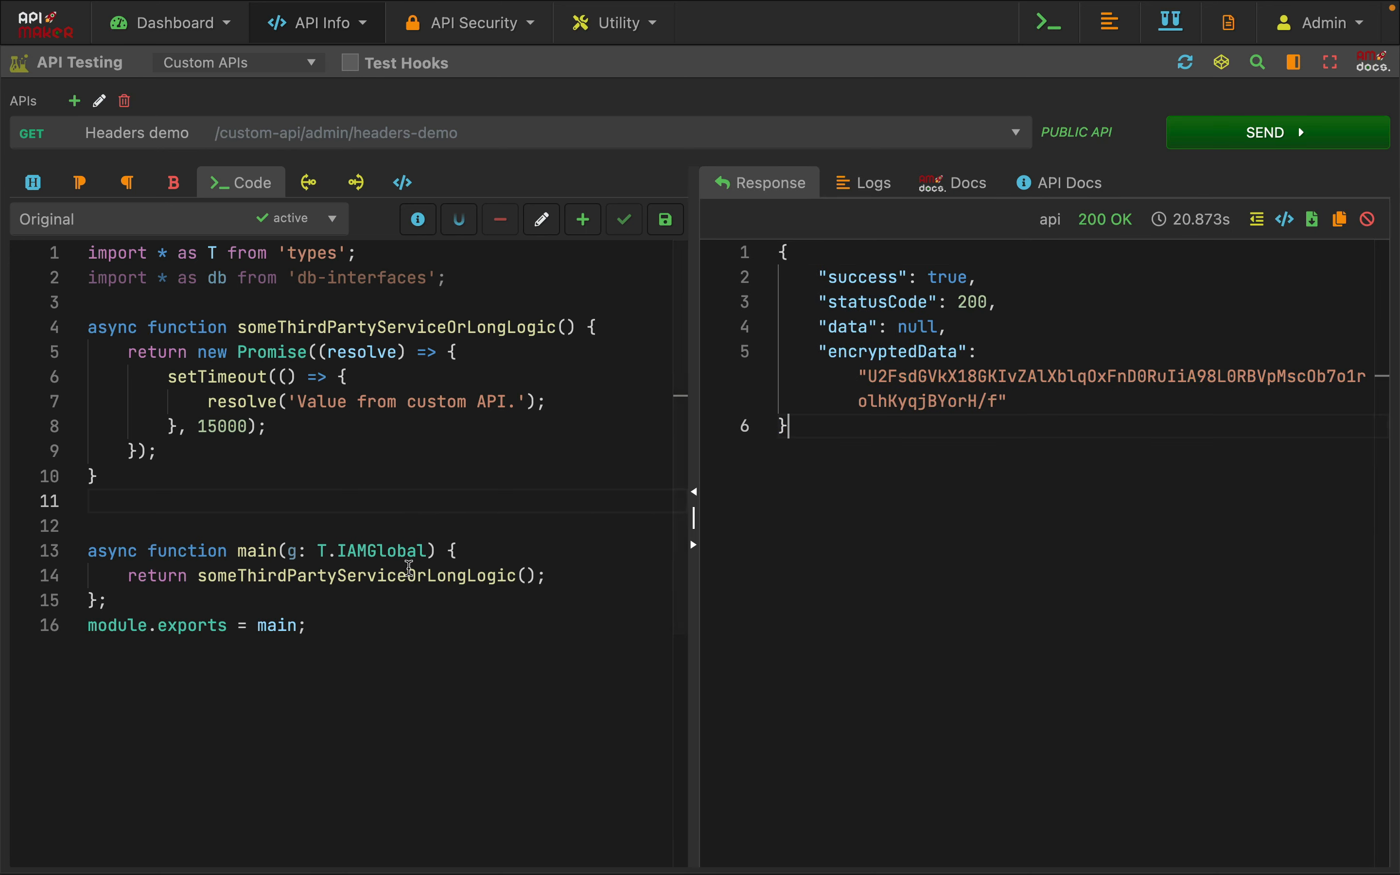
pyautogui.click(386, 574)
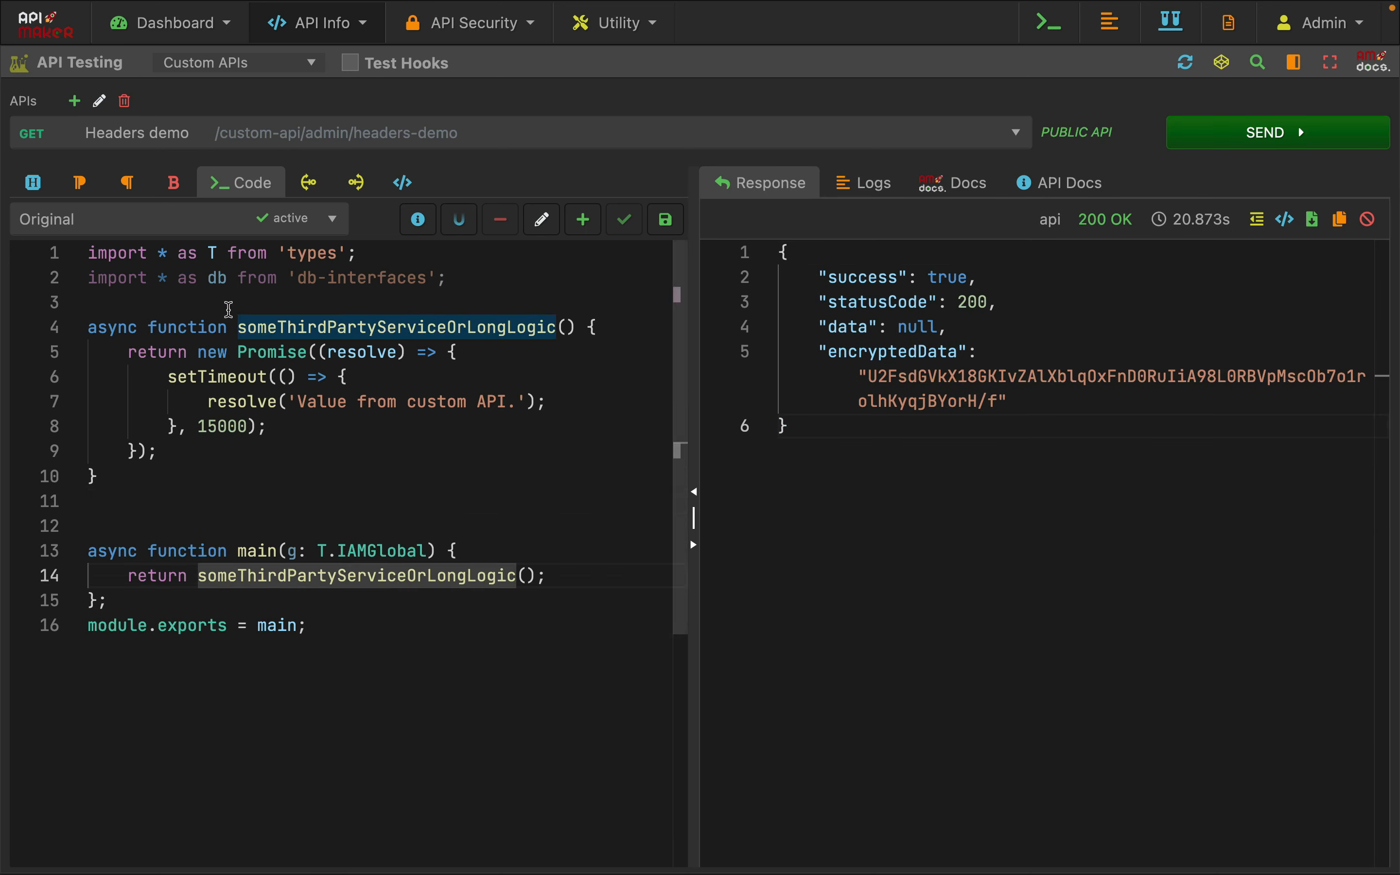
# Set the x-am-get-encrypted-data request header to no_encryption
pyautogui.click(33, 182)
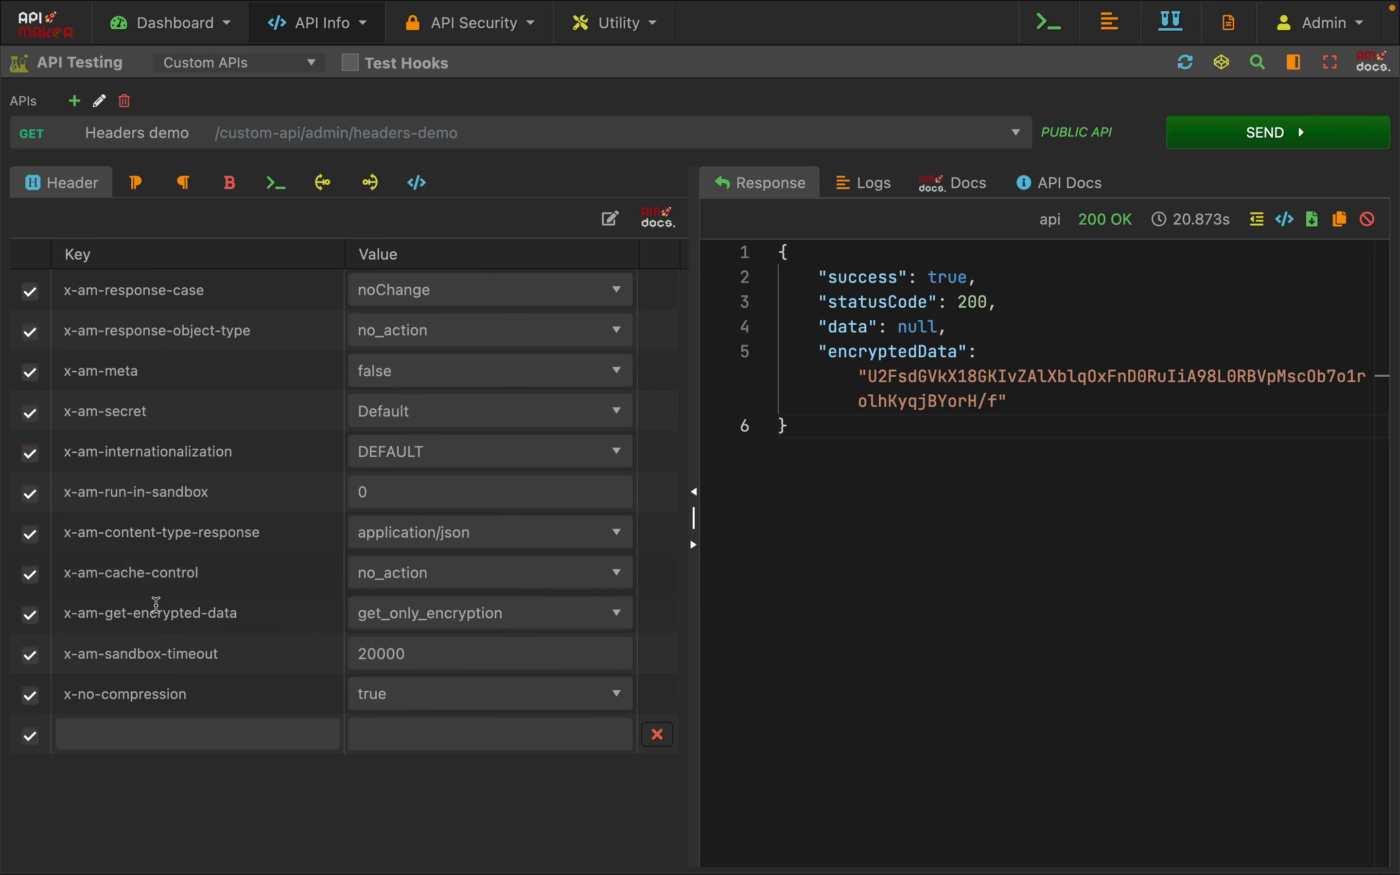
pyautogui.click(482, 618)
pyautogui.click(438, 700)
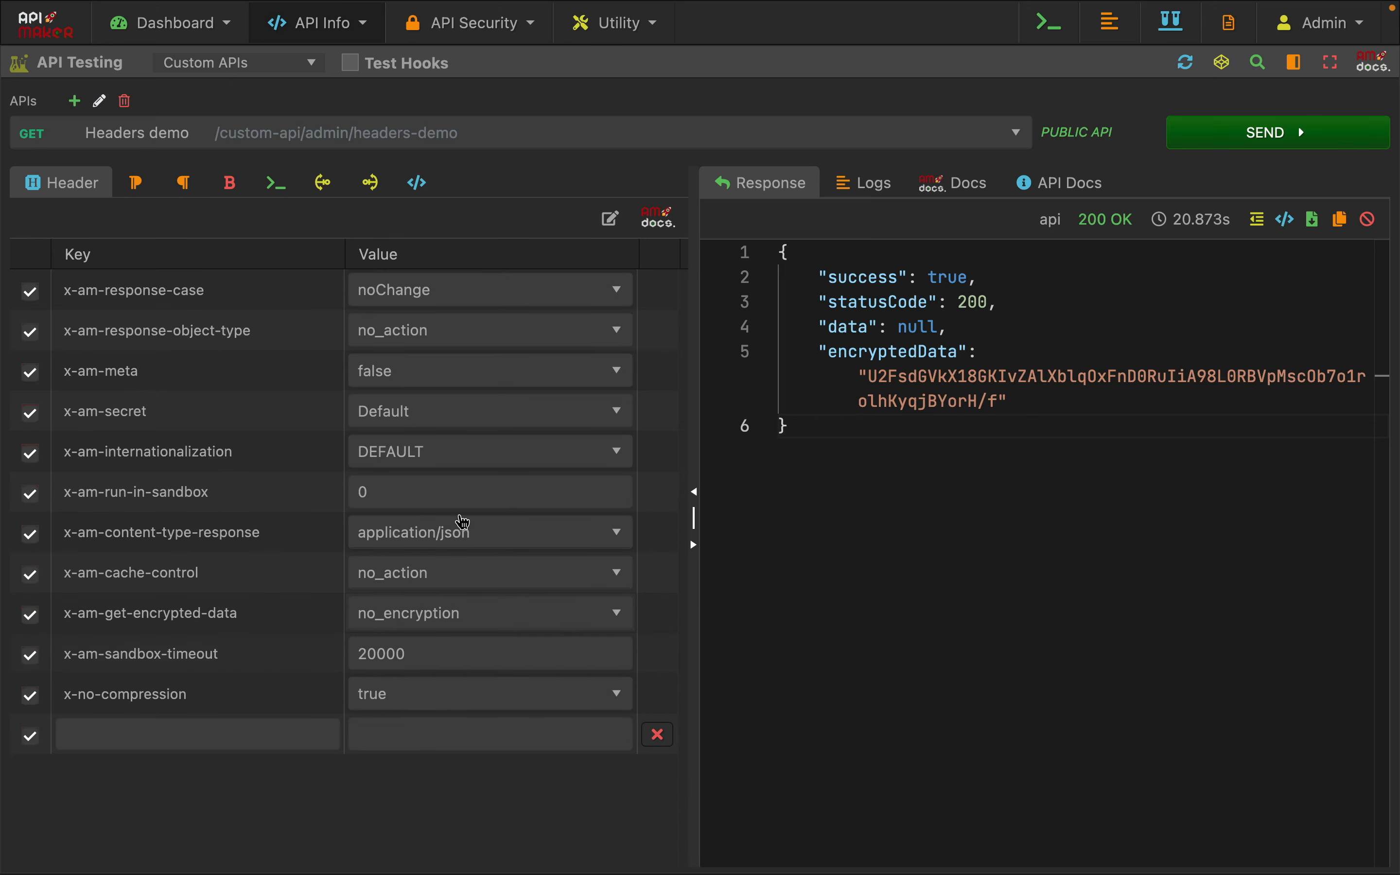